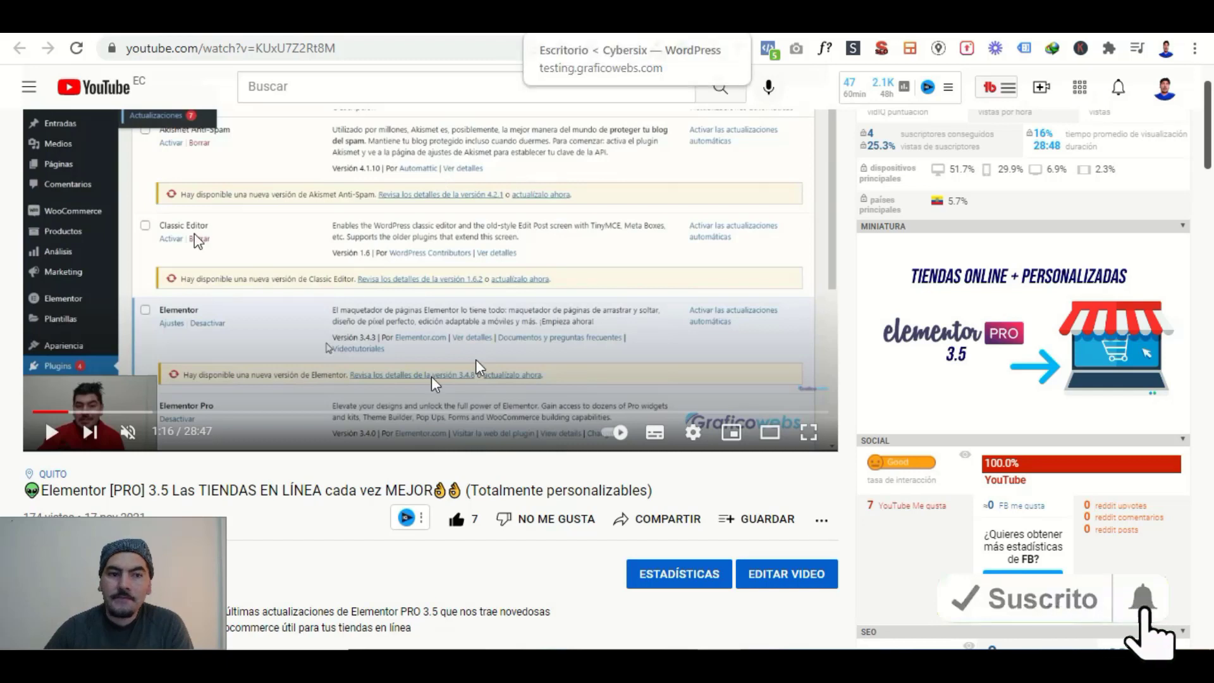
# Play the Elementor Pro 3.5 online stores video on YouTube and look over its page.
pyautogui.click(54, 435)
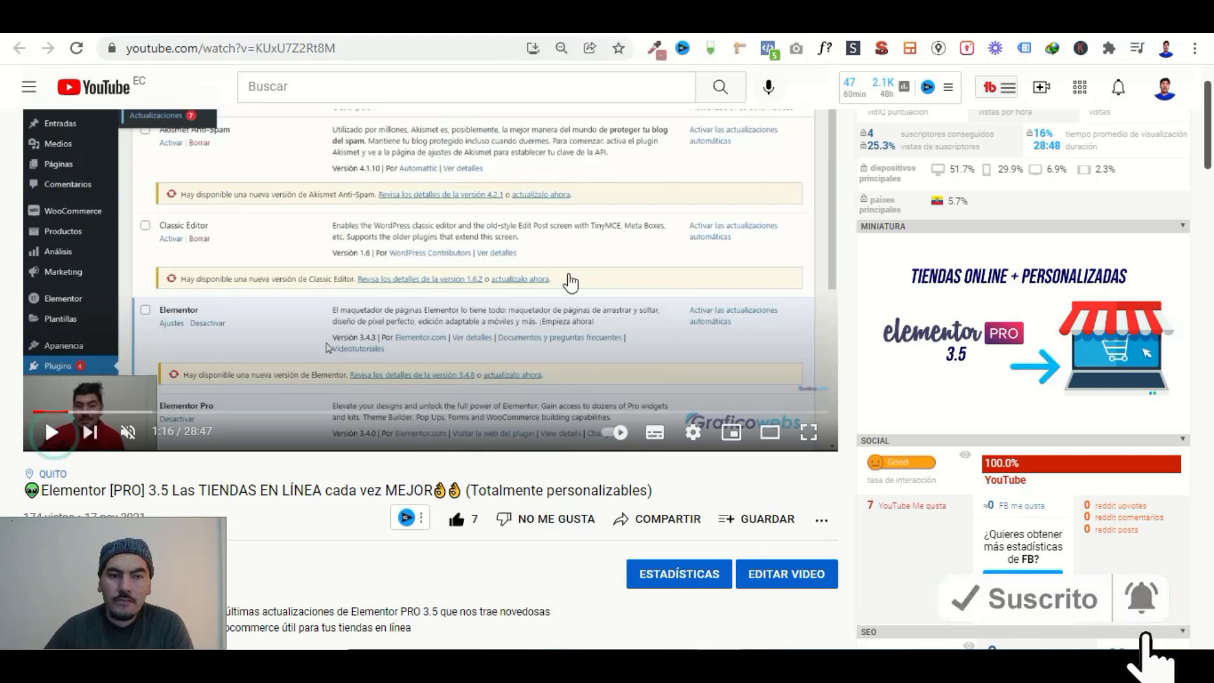
pyautogui.click(663, 295)
pyautogui.scroll(2, 521, 260)
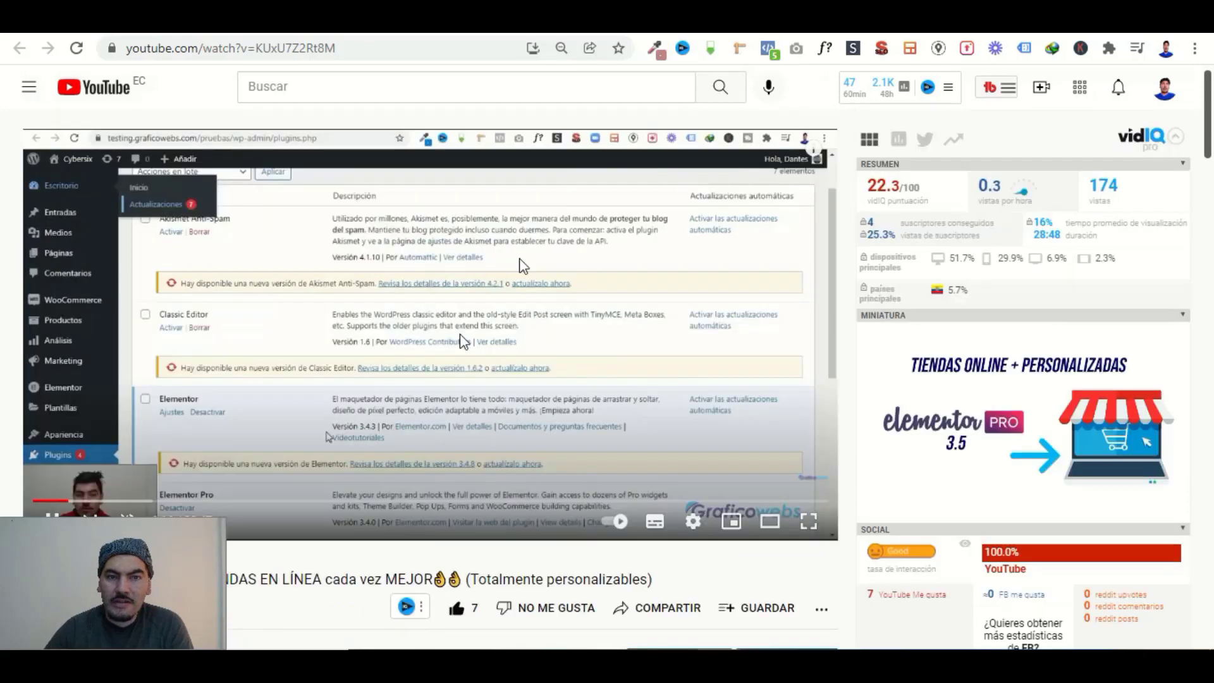
pyautogui.scroll(-1, 485, 292)
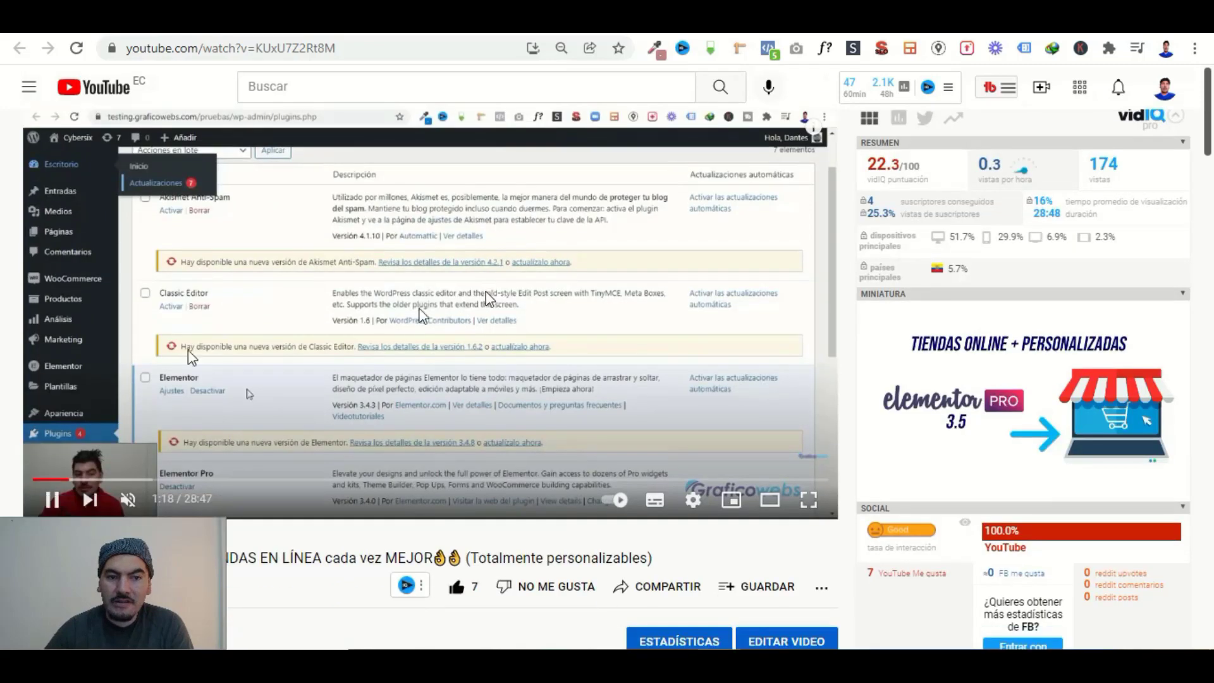
pyautogui.scroll(-1, 506, 468)
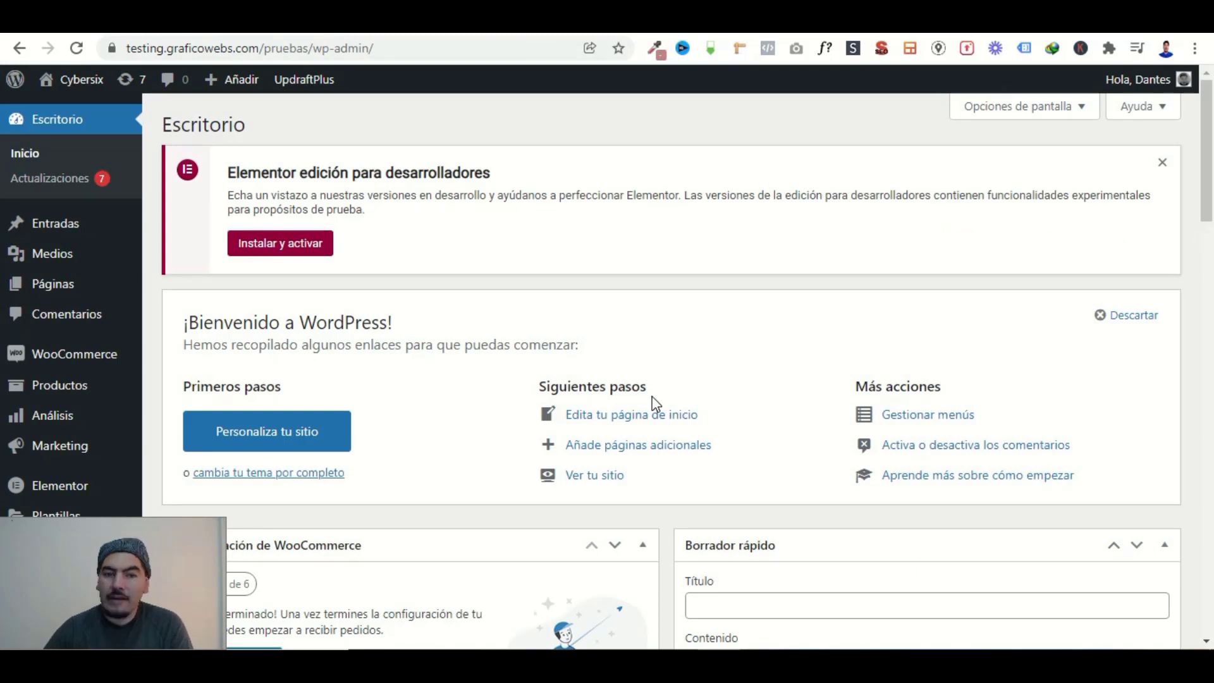
# Switch to the Elementor editor for the Mi cuenta page and delete the section containing the account tabs.
pyautogui.moveTo(41, 360)
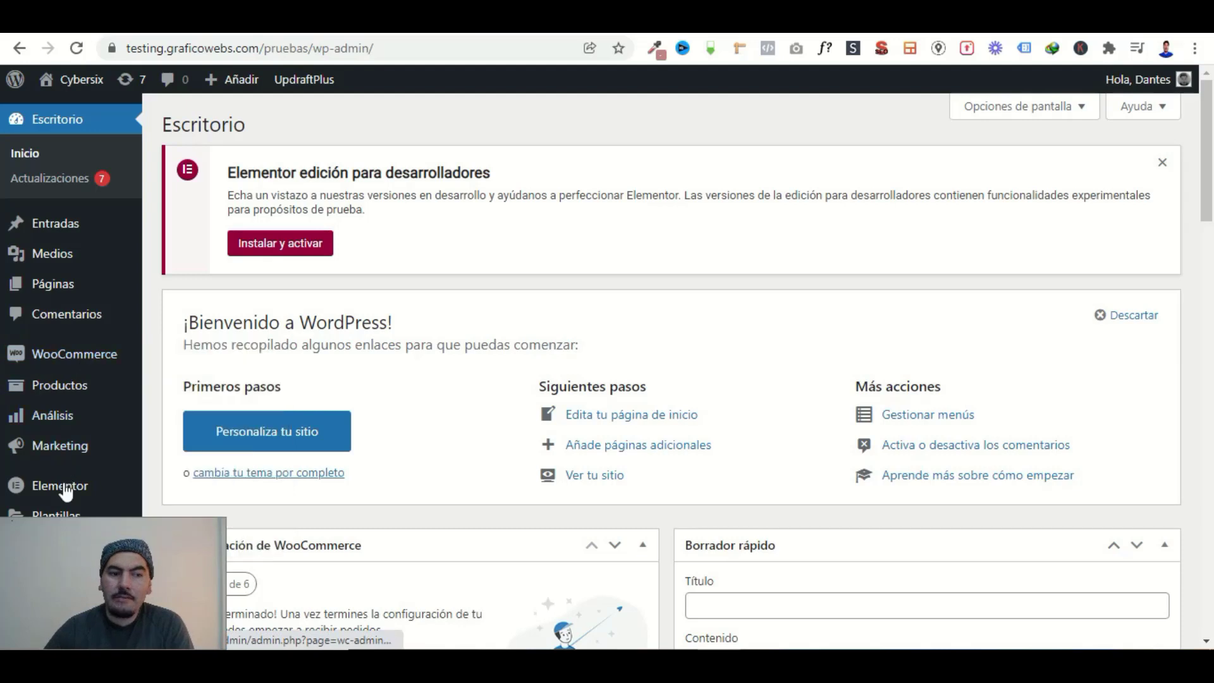
pyautogui.moveTo(103, 500)
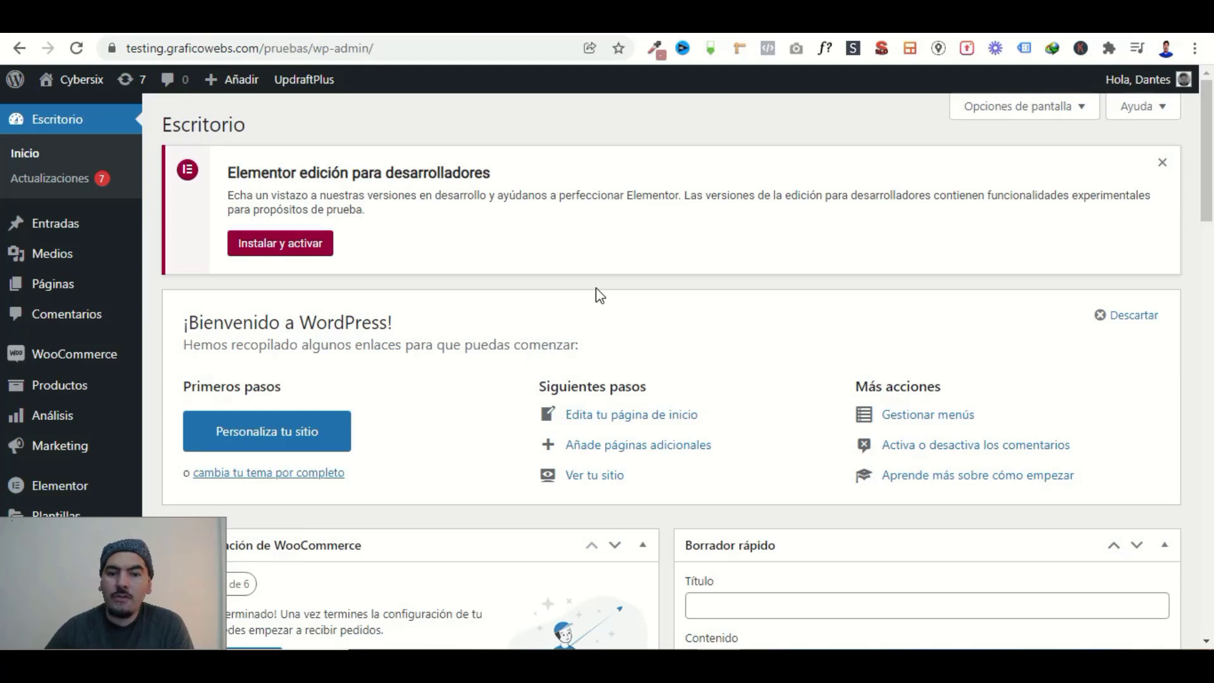
pyautogui.click(628, 31)
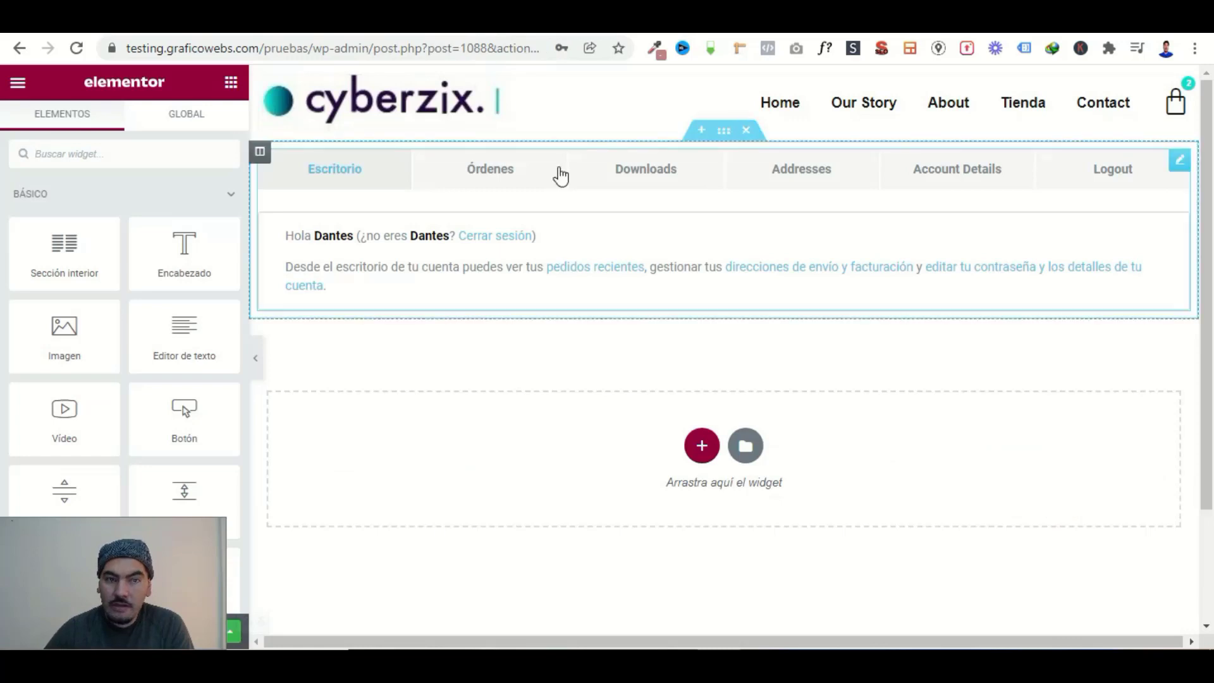
pyautogui.click(746, 131)
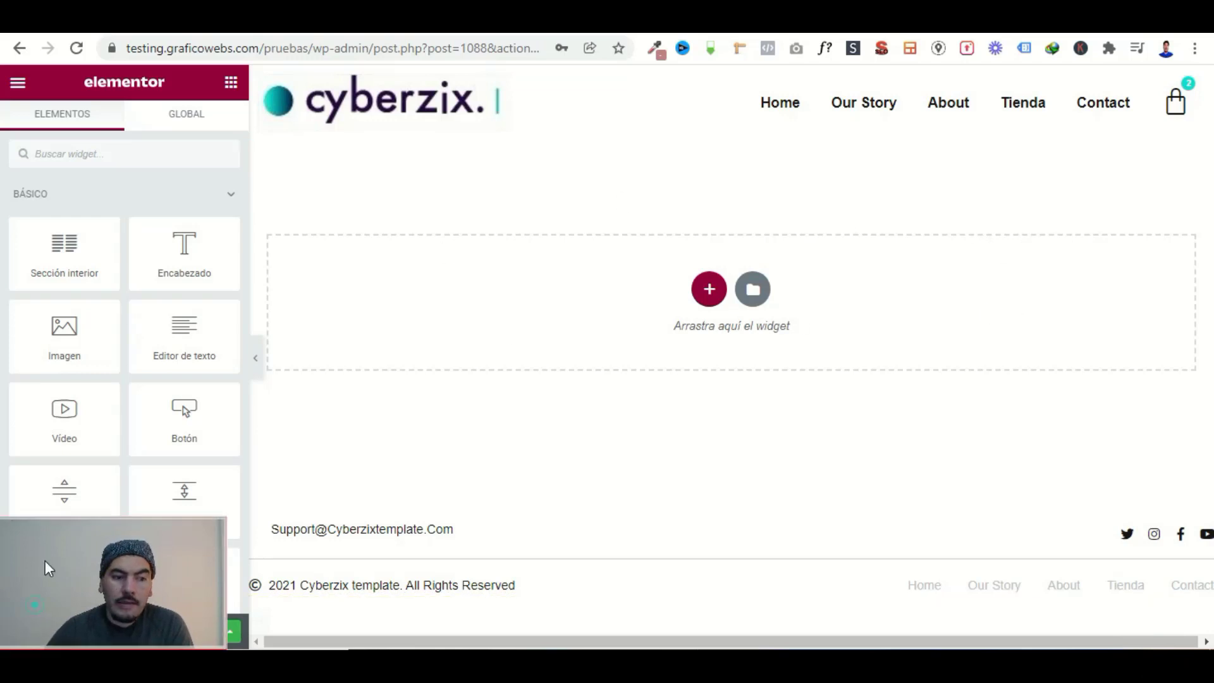
# Dismiss the audio download pop-up and set the page structure to Elementor ancho completo in the page settings.
pyautogui.moveTo(44, 525); pyautogui.dragTo(46, 523)
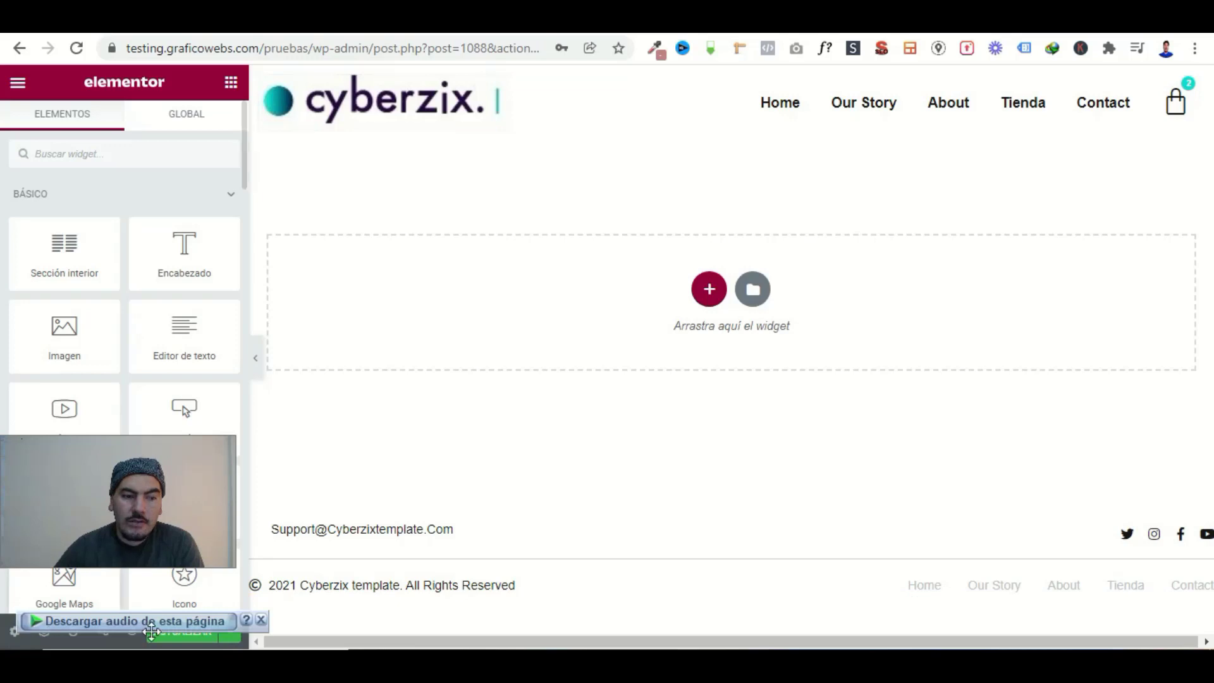
pyautogui.click(260, 620)
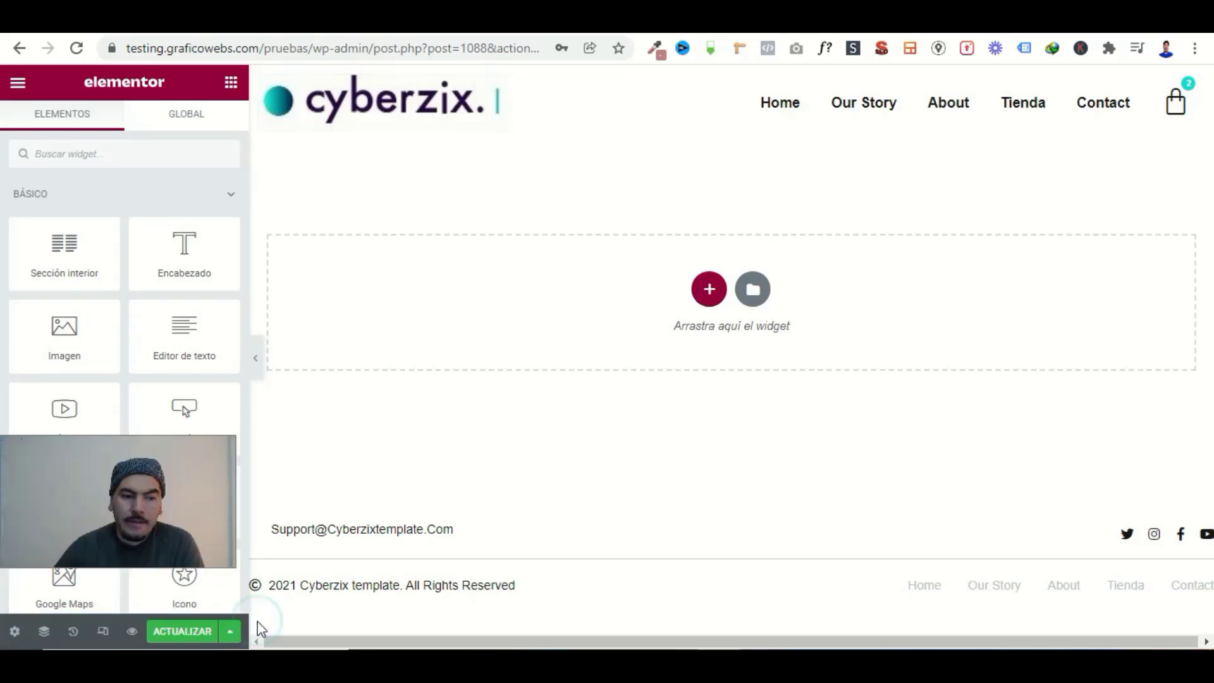
pyautogui.click(15, 634)
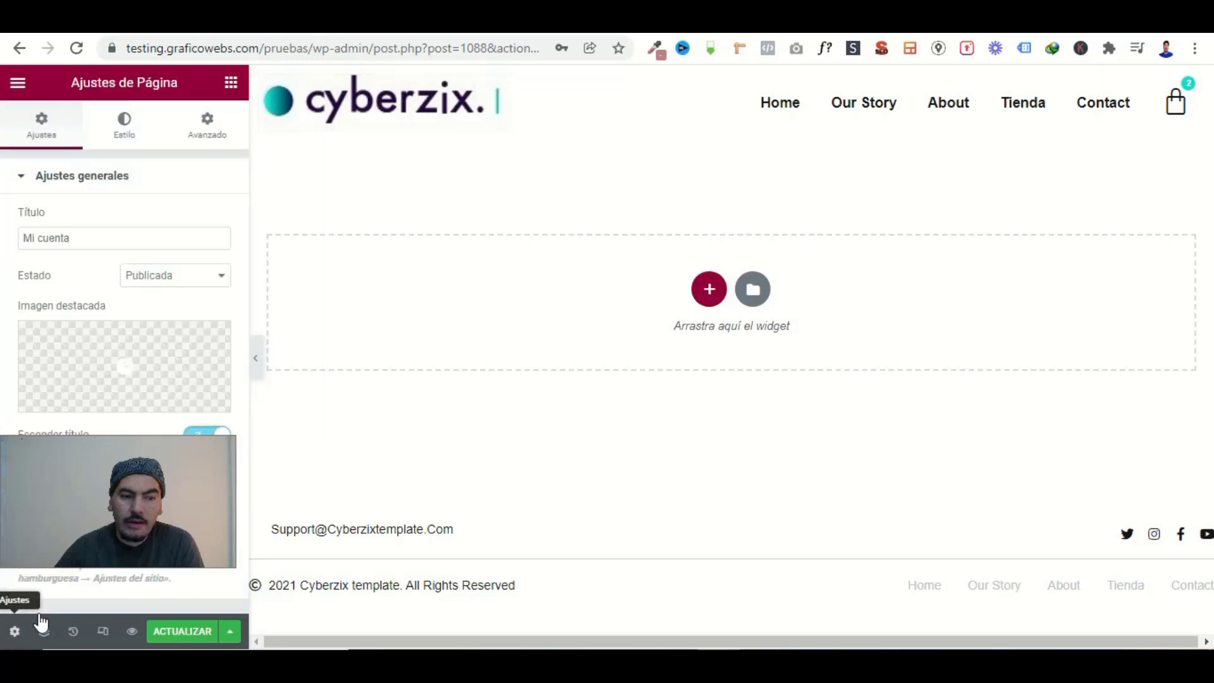
pyautogui.moveTo(97, 523); pyautogui.dragTo(98, 322)
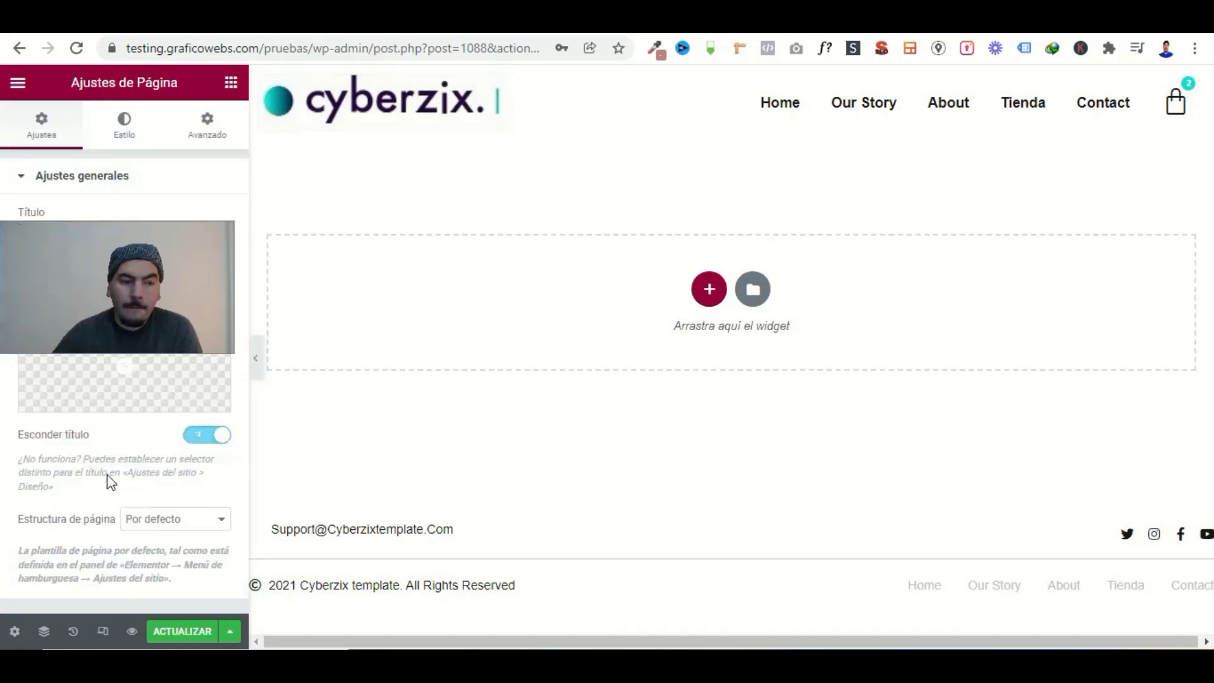
pyautogui.click(193, 519)
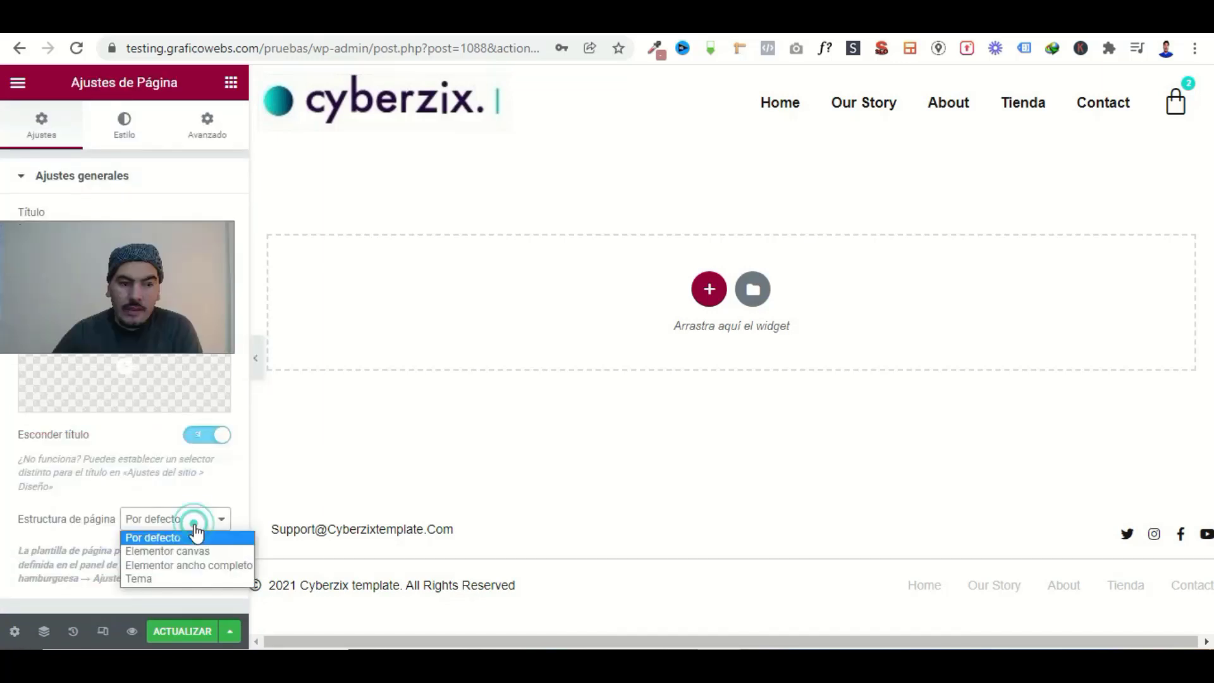
pyautogui.click(212, 565)
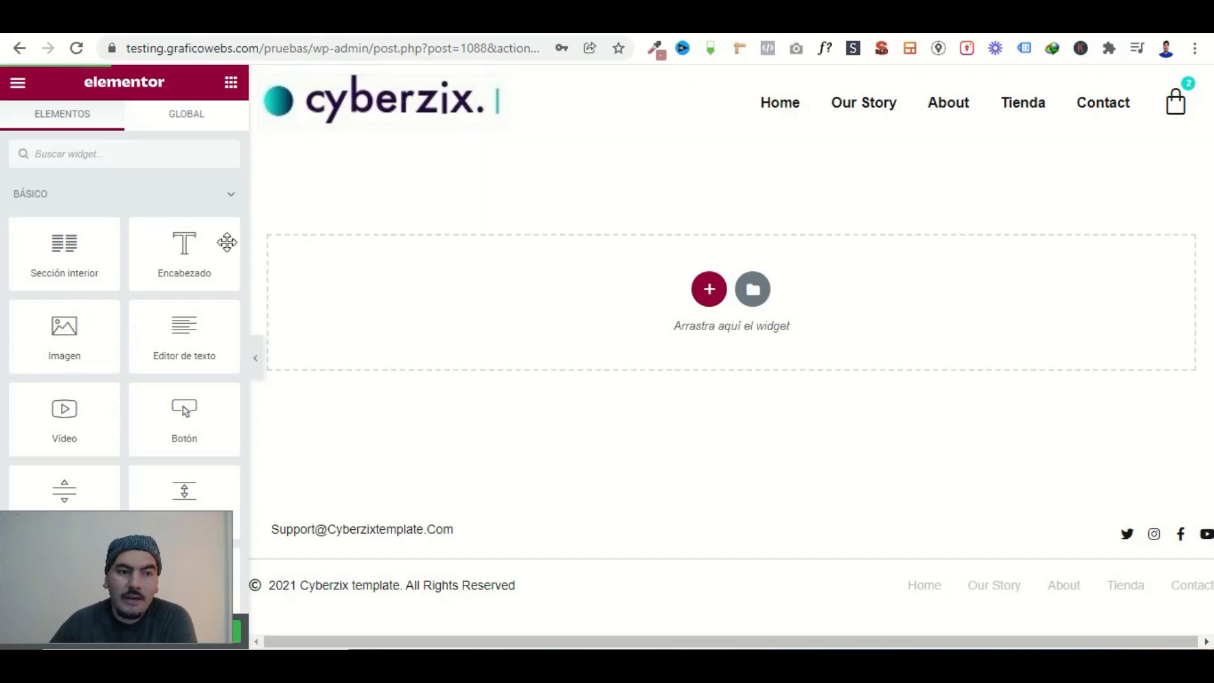
# Add a single-column section with a gradient background from the global Primary black to Green Light Shape.
pyautogui.click(709, 292)
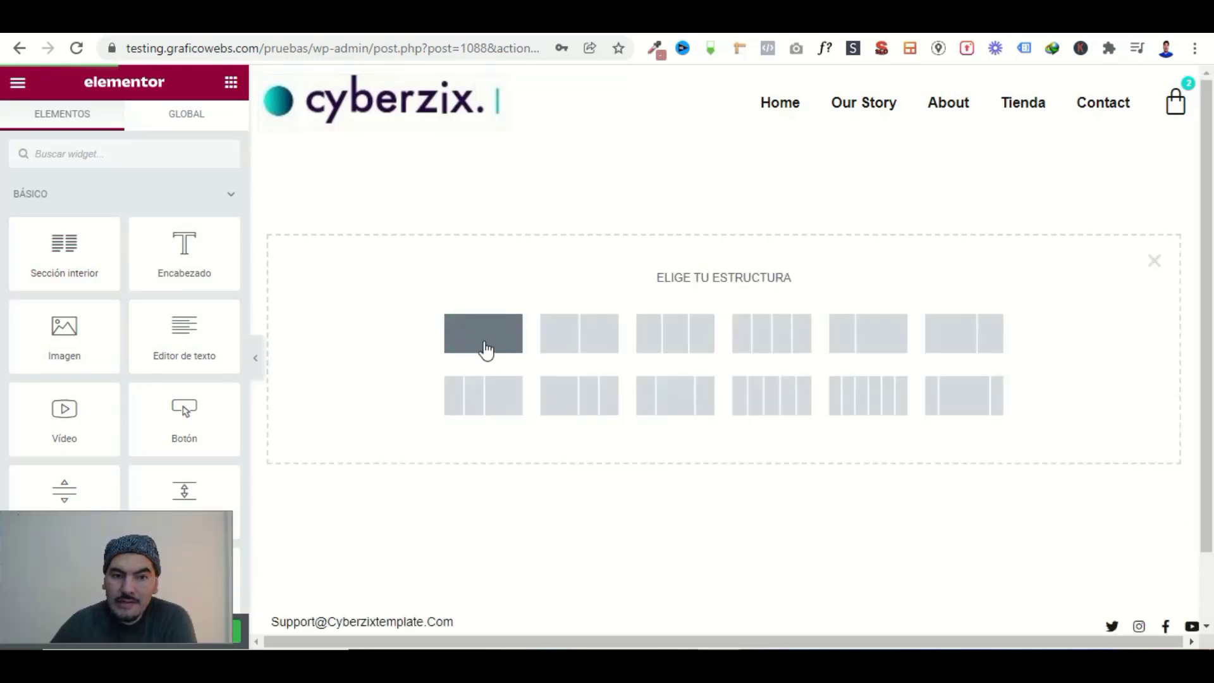
pyautogui.click(487, 347)
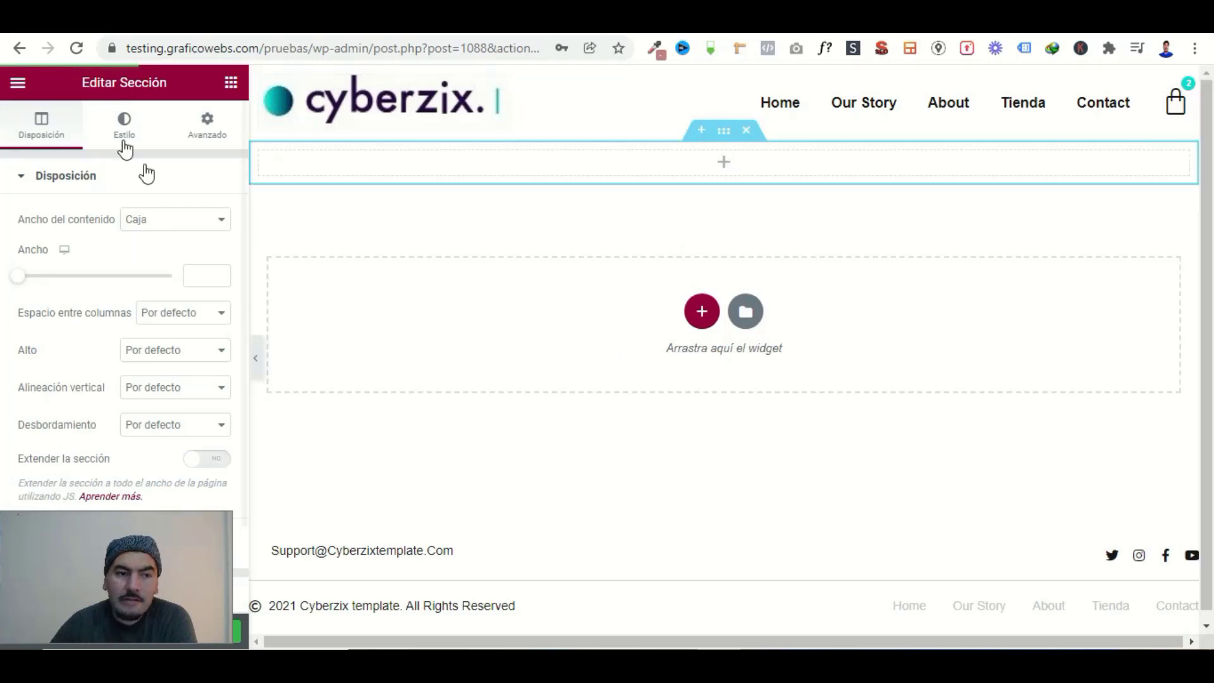
pyautogui.click(123, 132)
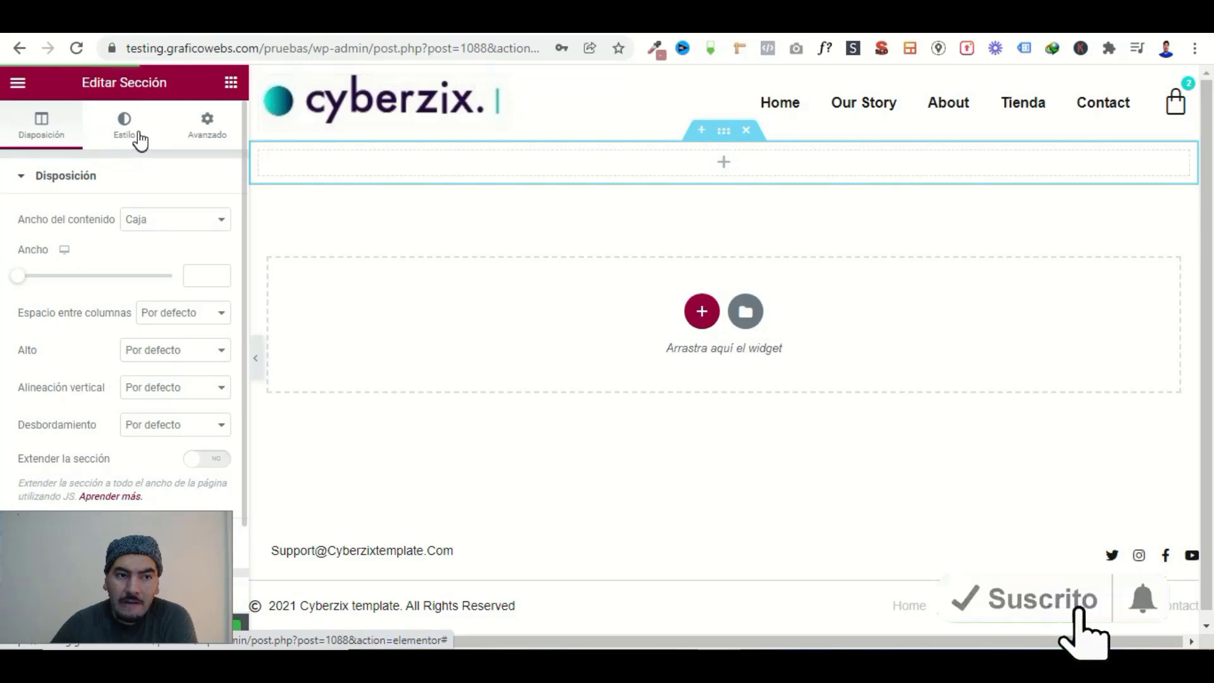
pyautogui.click(141, 140)
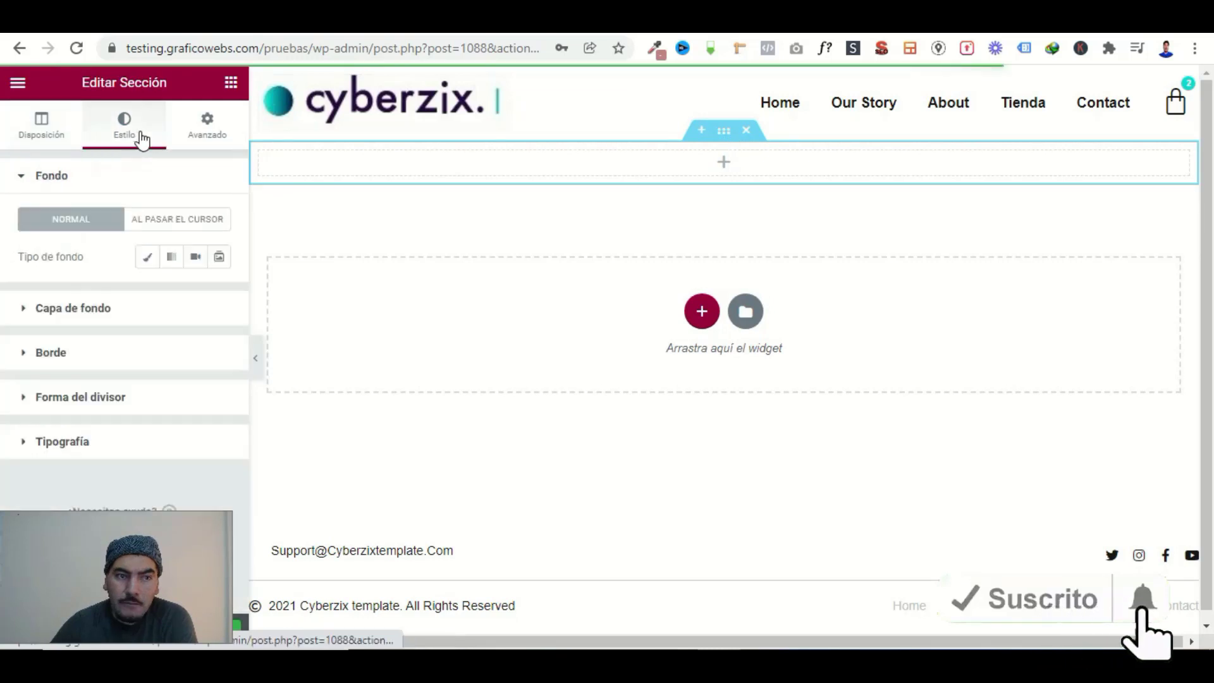
pyautogui.click(171, 263)
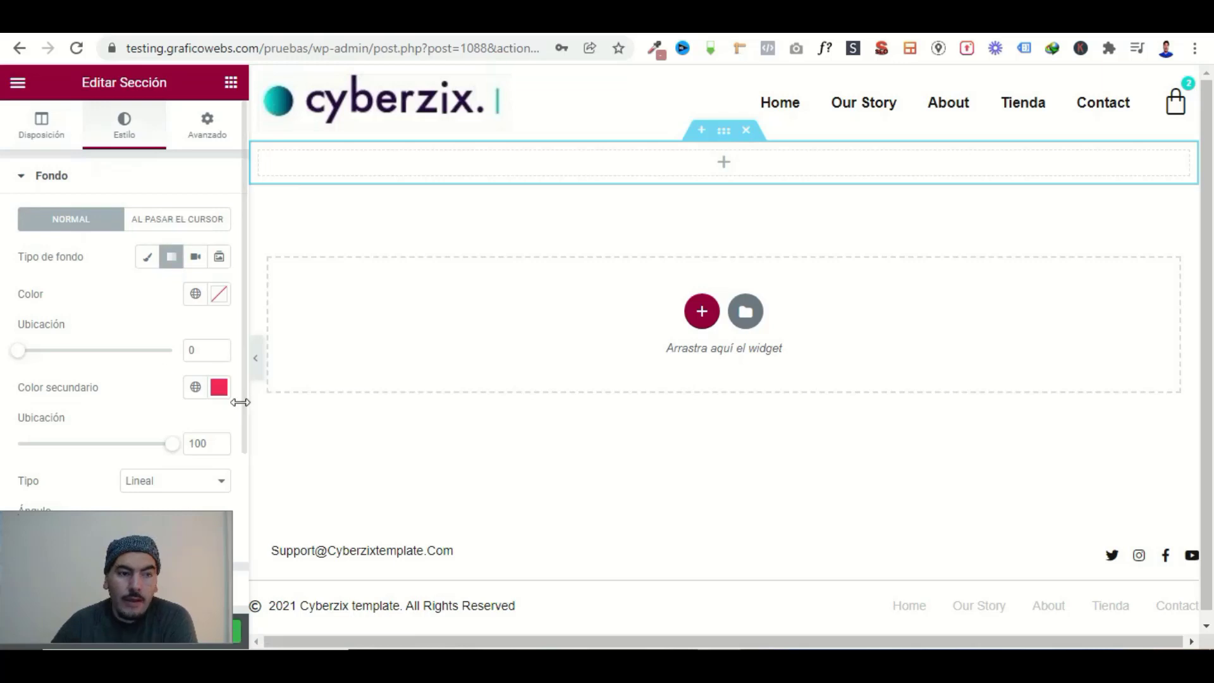
pyautogui.click(194, 387)
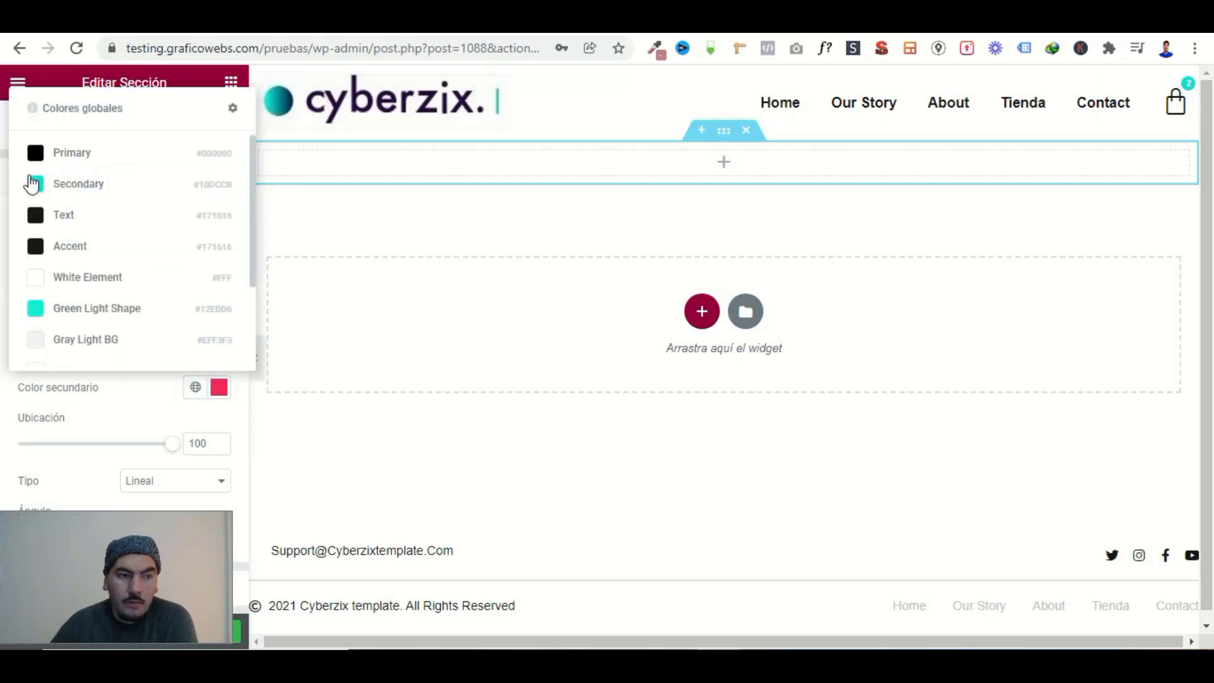
pyautogui.click(41, 311)
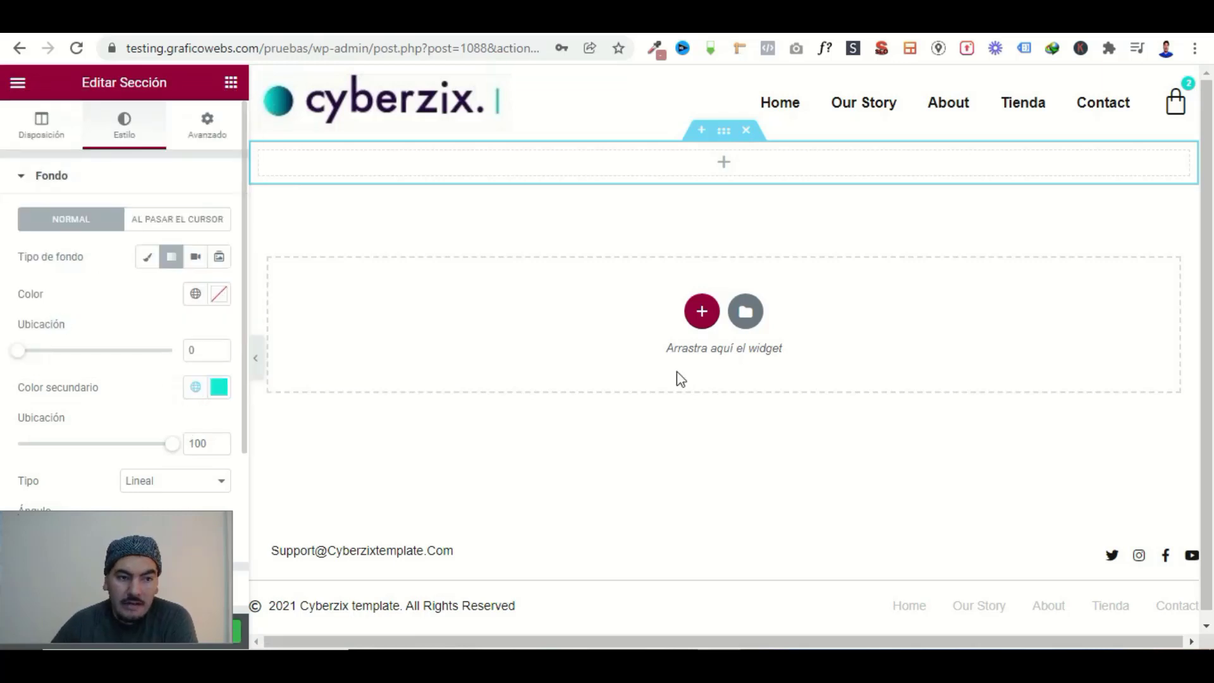
pyautogui.click(195, 293)
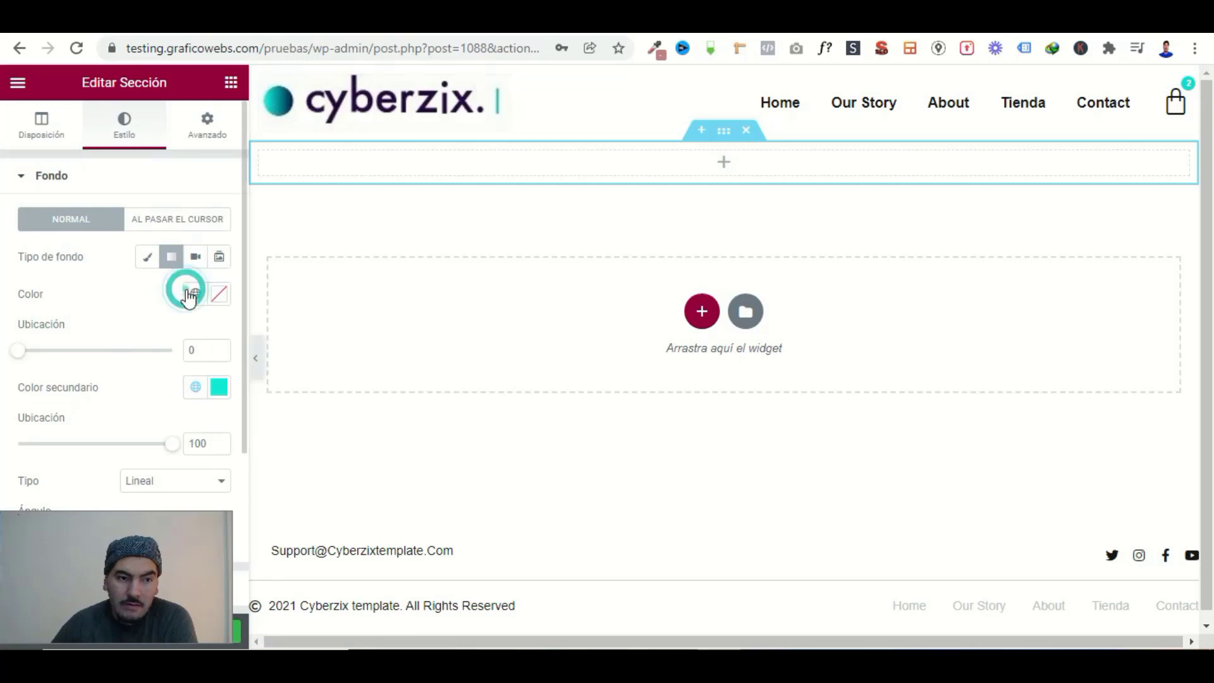
pyautogui.click(36, 378)
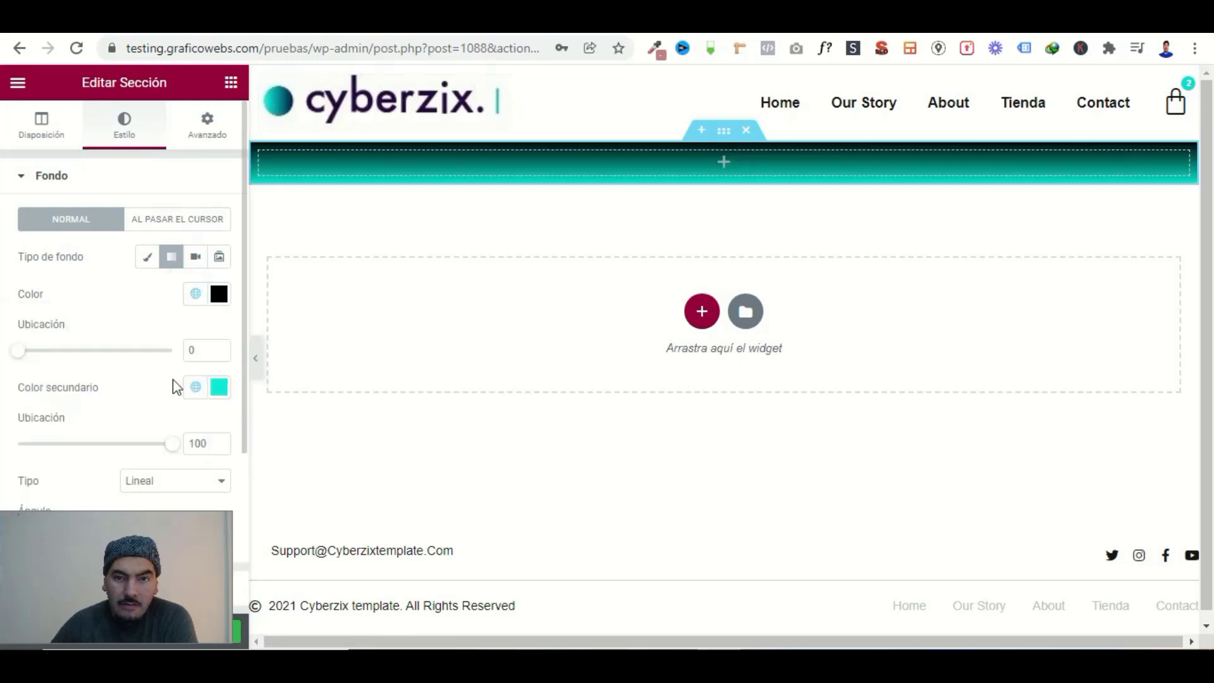
# Add a centred heading to the gradient section and link its title to the Post Title dynamic tag.
pyautogui.click(215, 85)
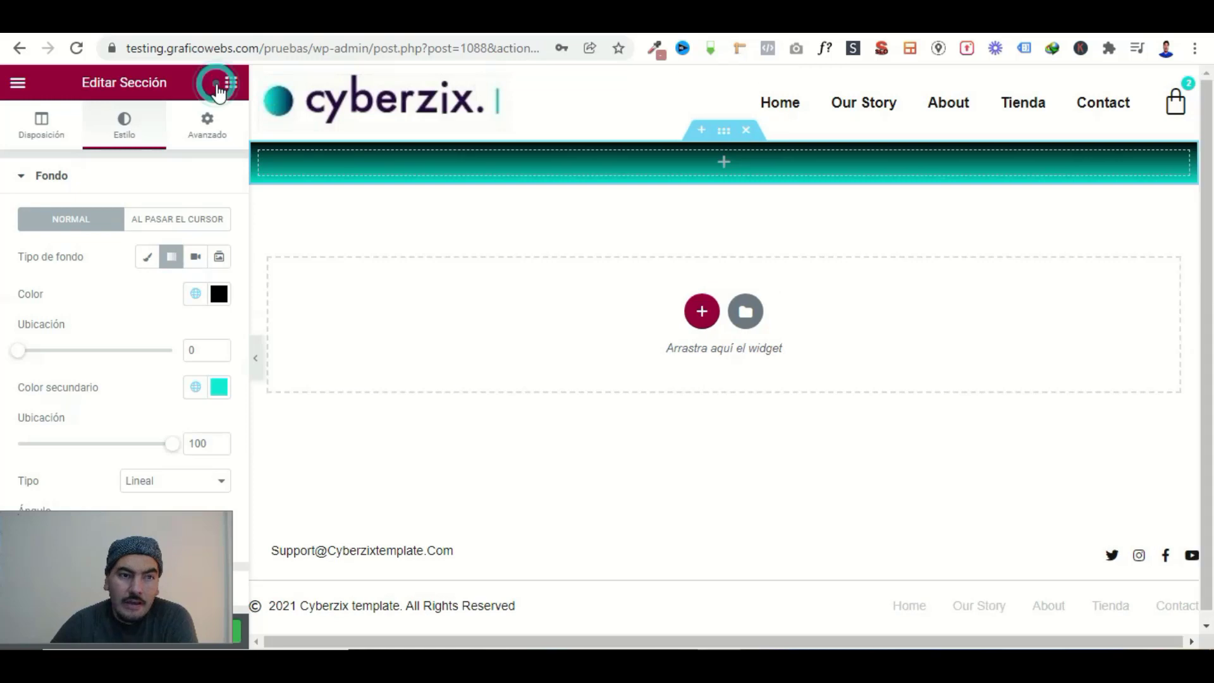
pyautogui.click(226, 92)
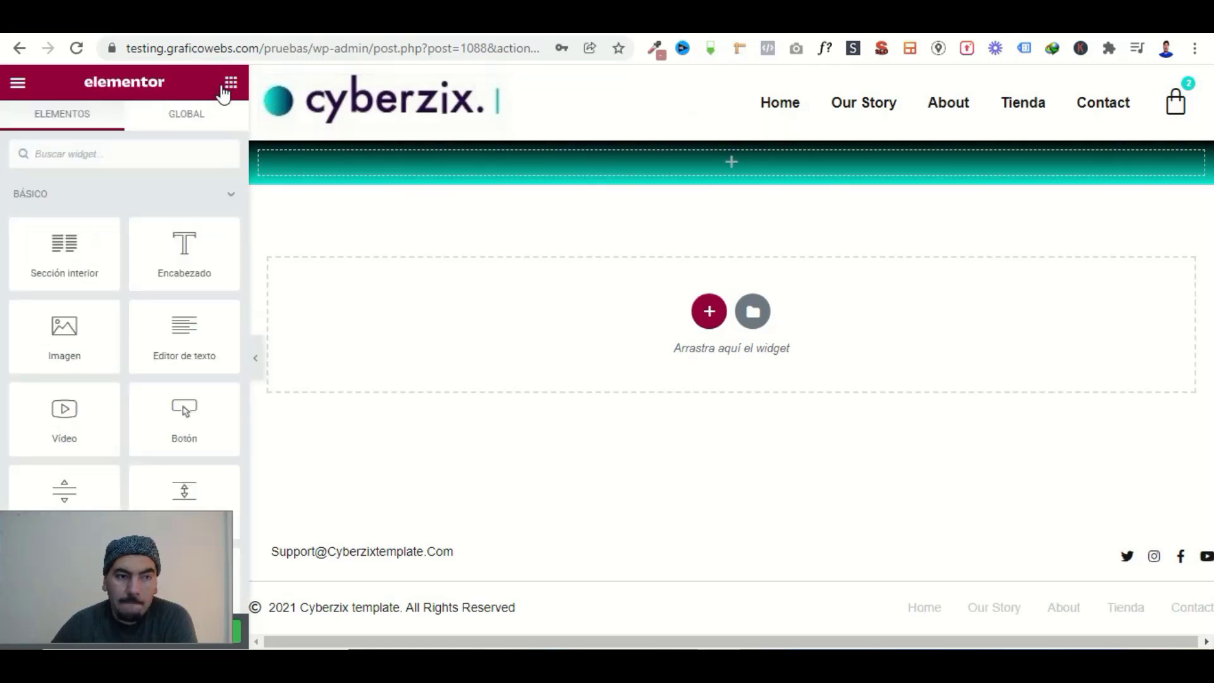
pyautogui.moveTo(180, 249); pyautogui.dragTo(728, 161)
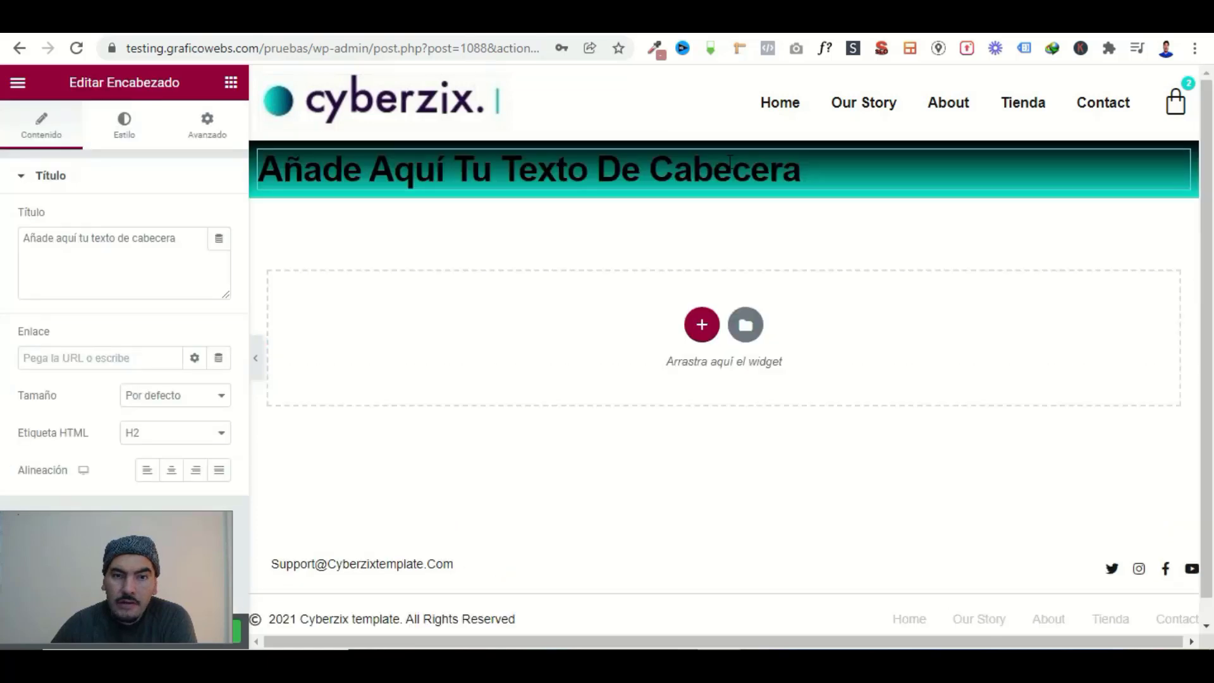
pyautogui.click(178, 478)
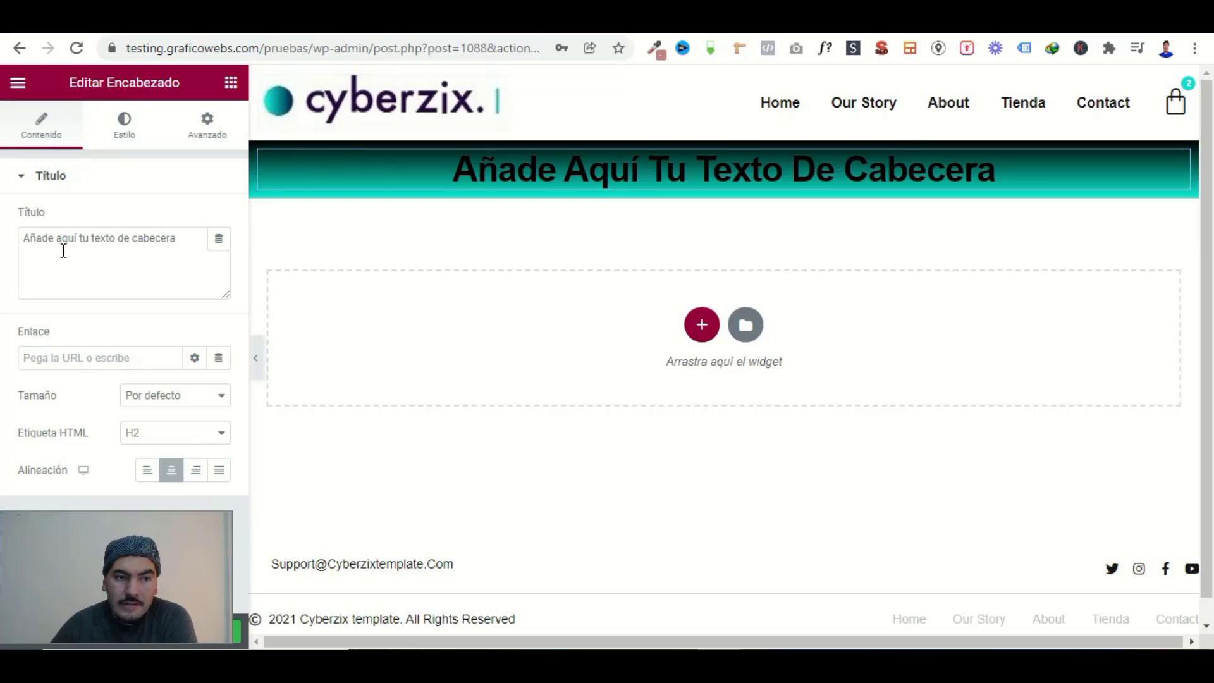
pyautogui.click(219, 240)
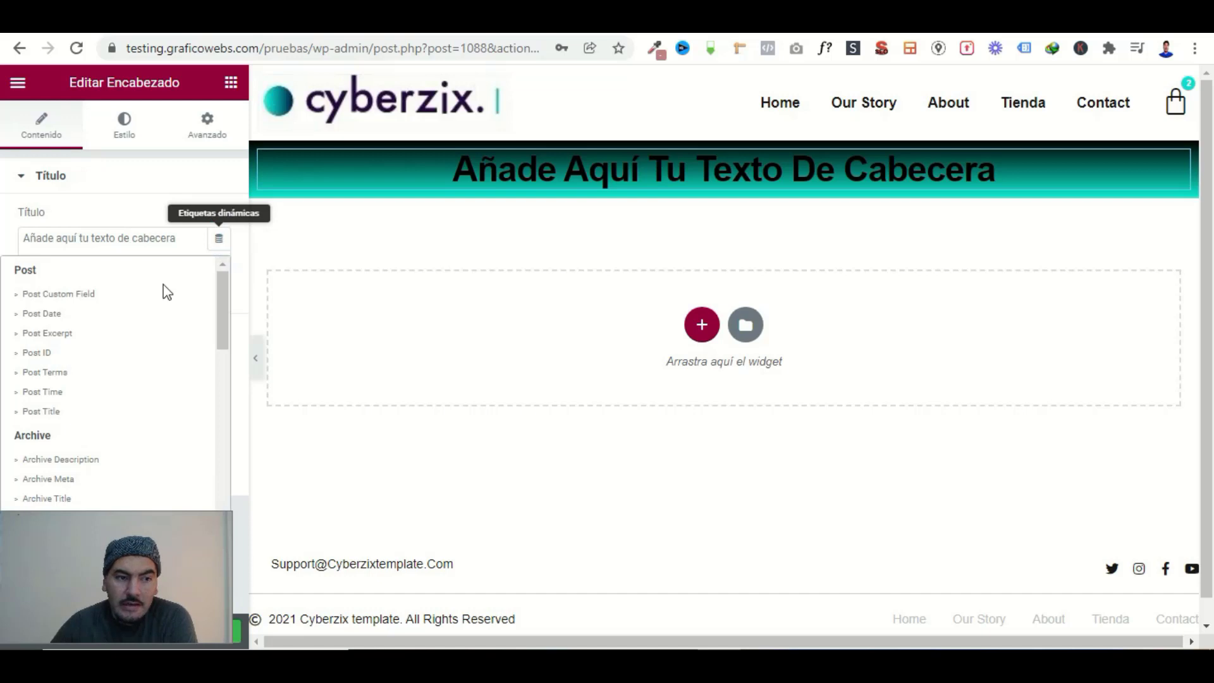
pyautogui.click(59, 414)
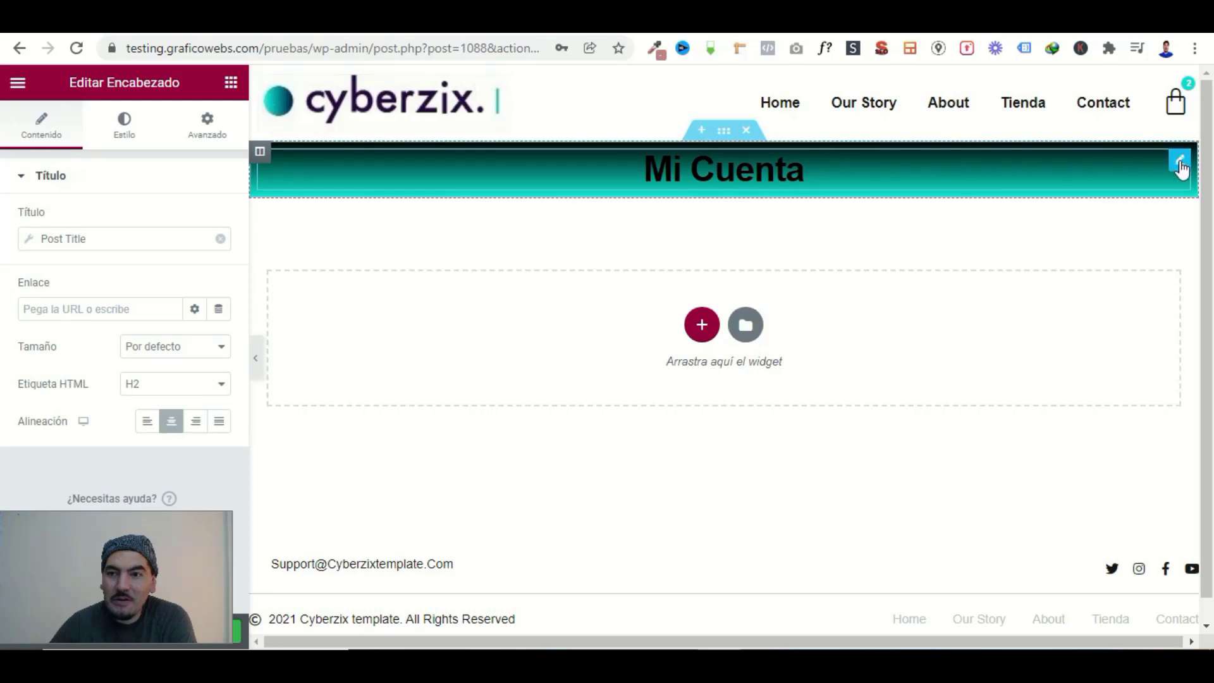
# Set the heading's text color to white with the color picker.
pyautogui.click(123, 127)
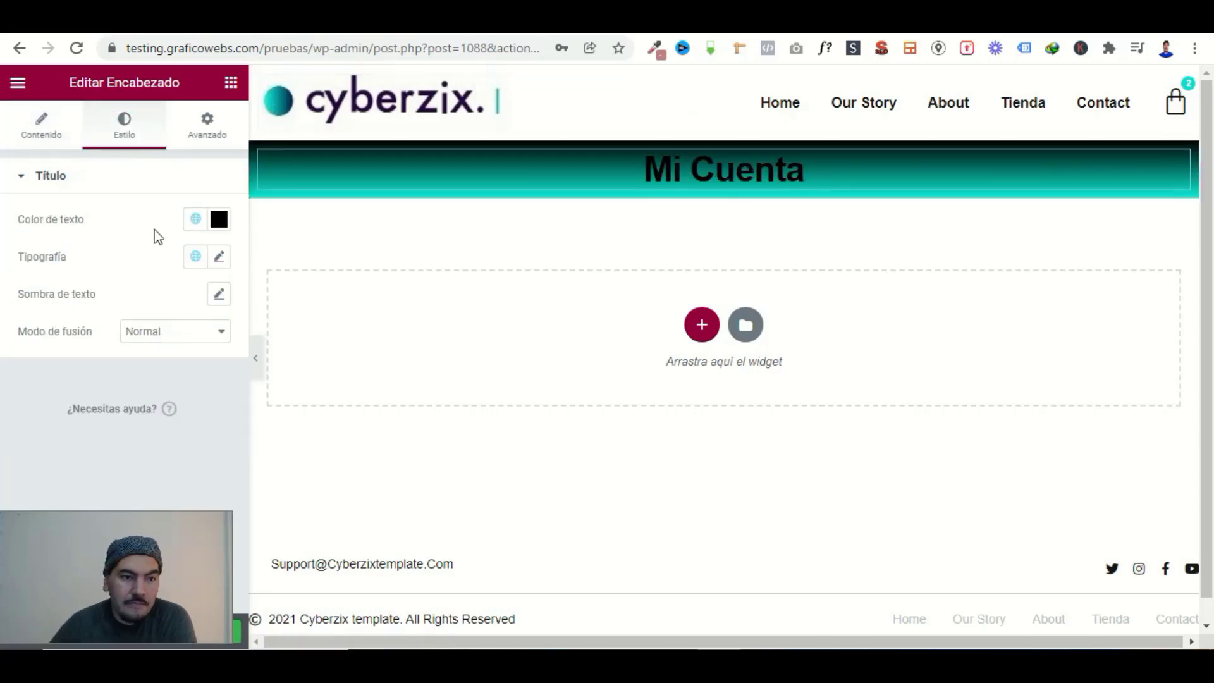
pyautogui.click(197, 220)
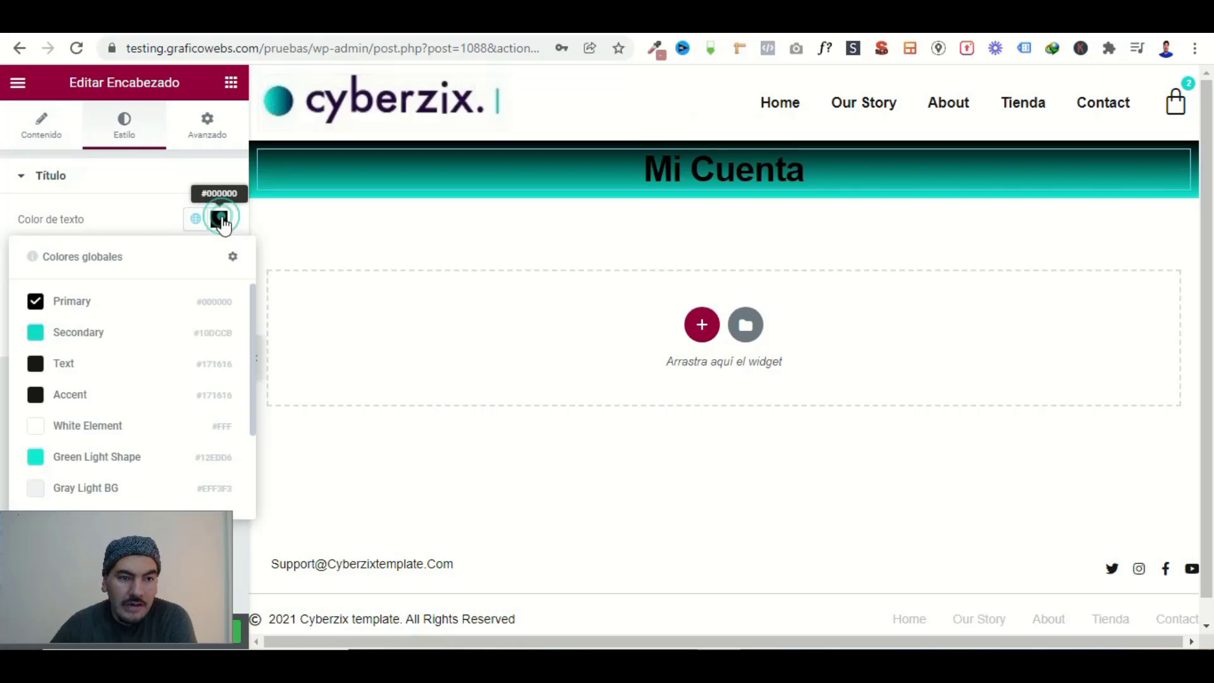
pyautogui.click(219, 219)
pyautogui.moveTo(133, 354)
pyautogui.mouseDown()
pyautogui.moveTo(129, 288)
pyautogui.moveTo(103, 276)
pyautogui.mouseUp()
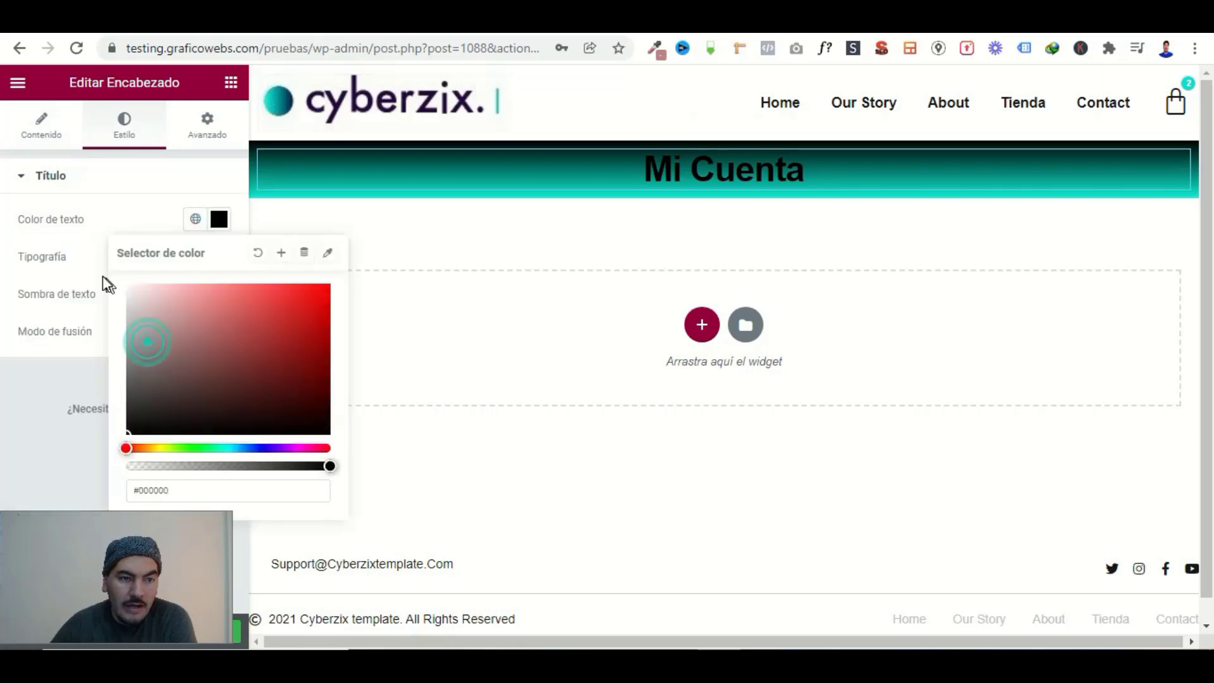
pyautogui.click(122, 192)
# Set the Mi Cuenta heading's padding to unlinked percent values, with 2 at the top and 2 at the bottom.
pyautogui.click(206, 134)
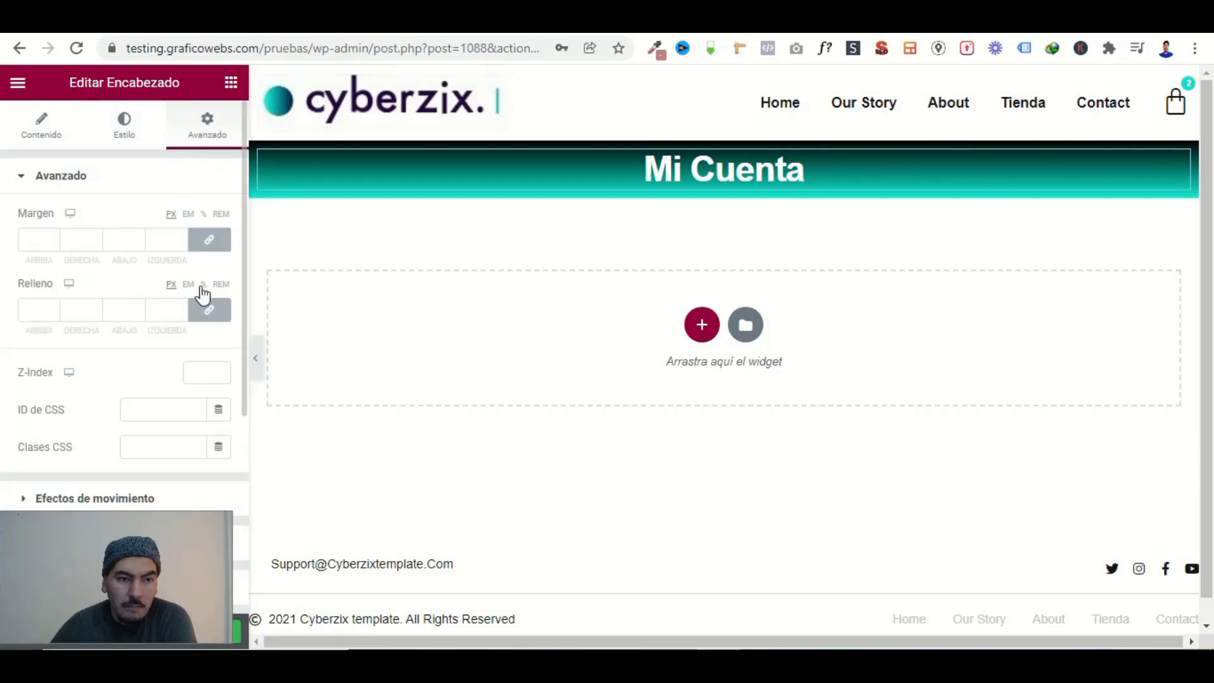
pyautogui.click(199, 285)
pyautogui.click(208, 311)
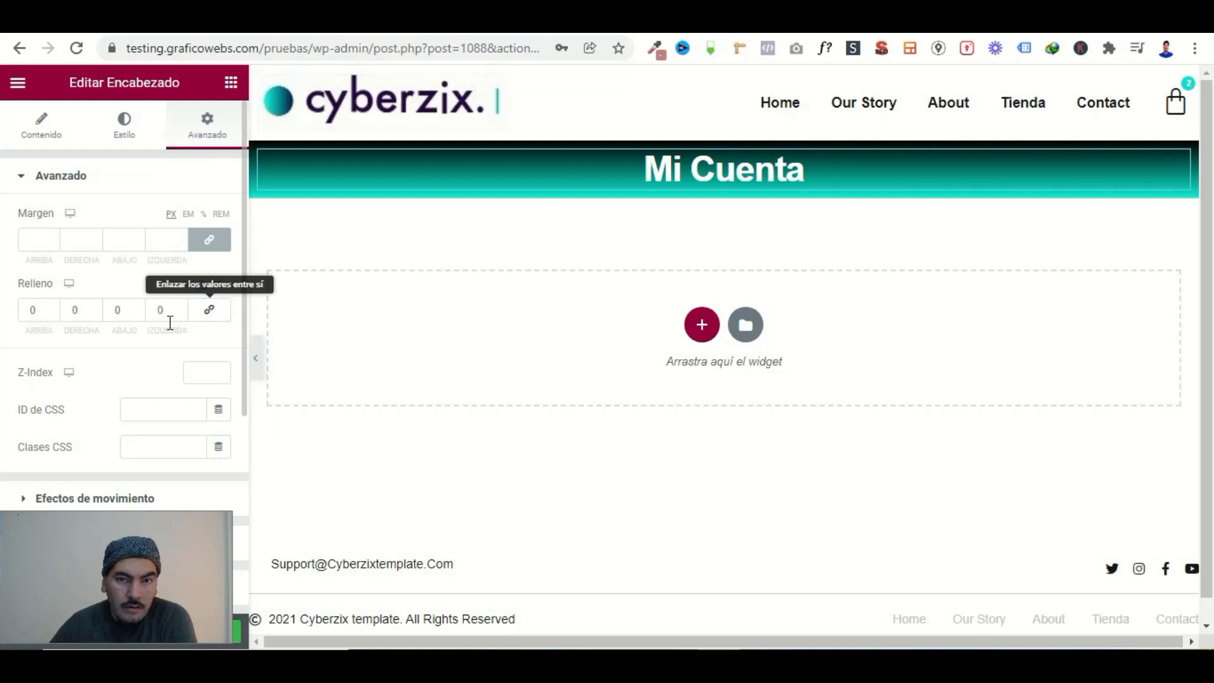
pyautogui.doubleClick(27, 309)
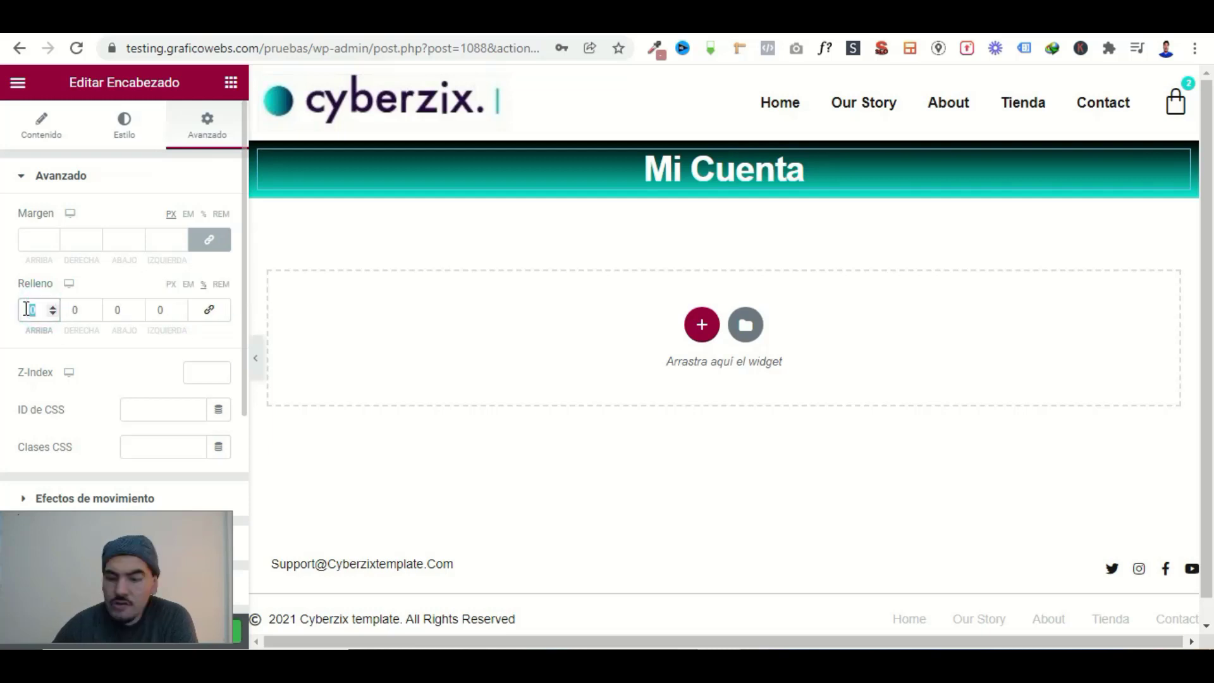
pyautogui.write('3')
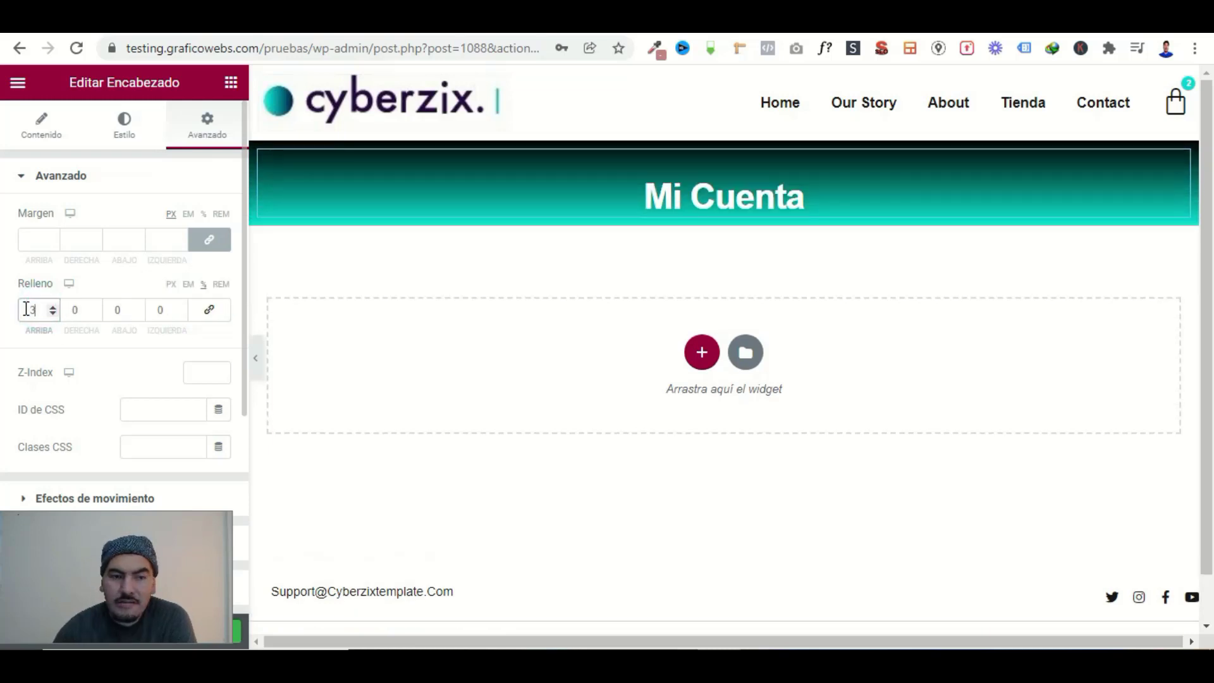
pyautogui.doubleClick(42, 310)
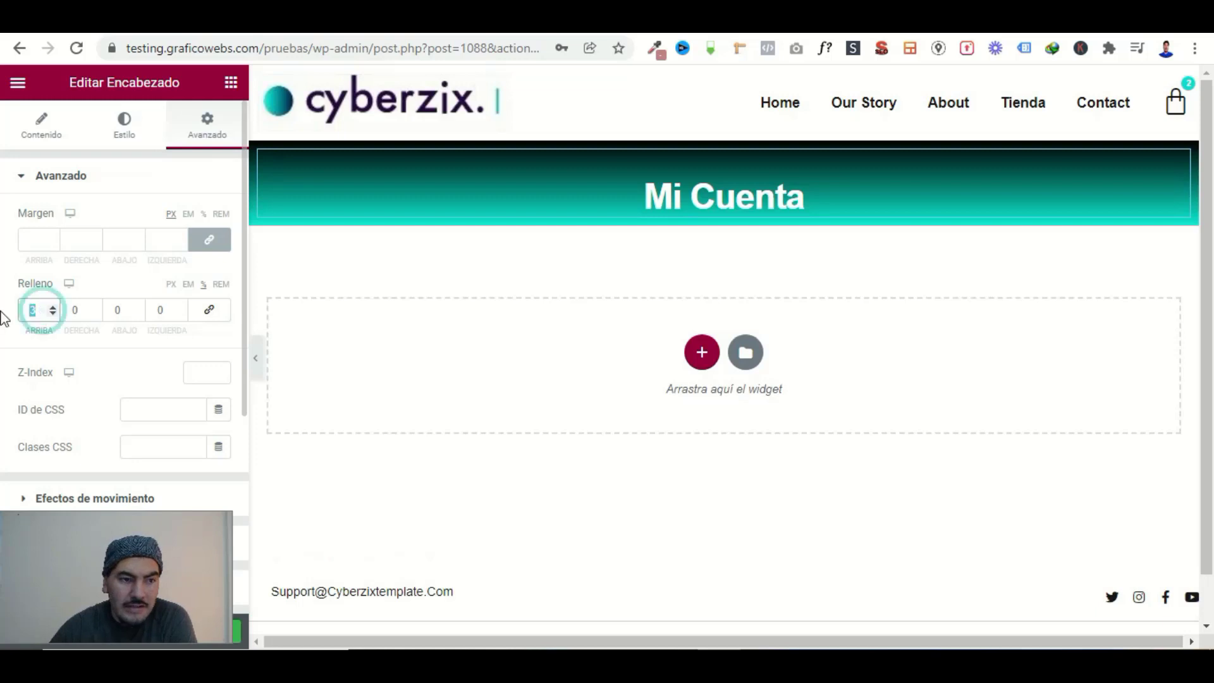
pyautogui.write('2')
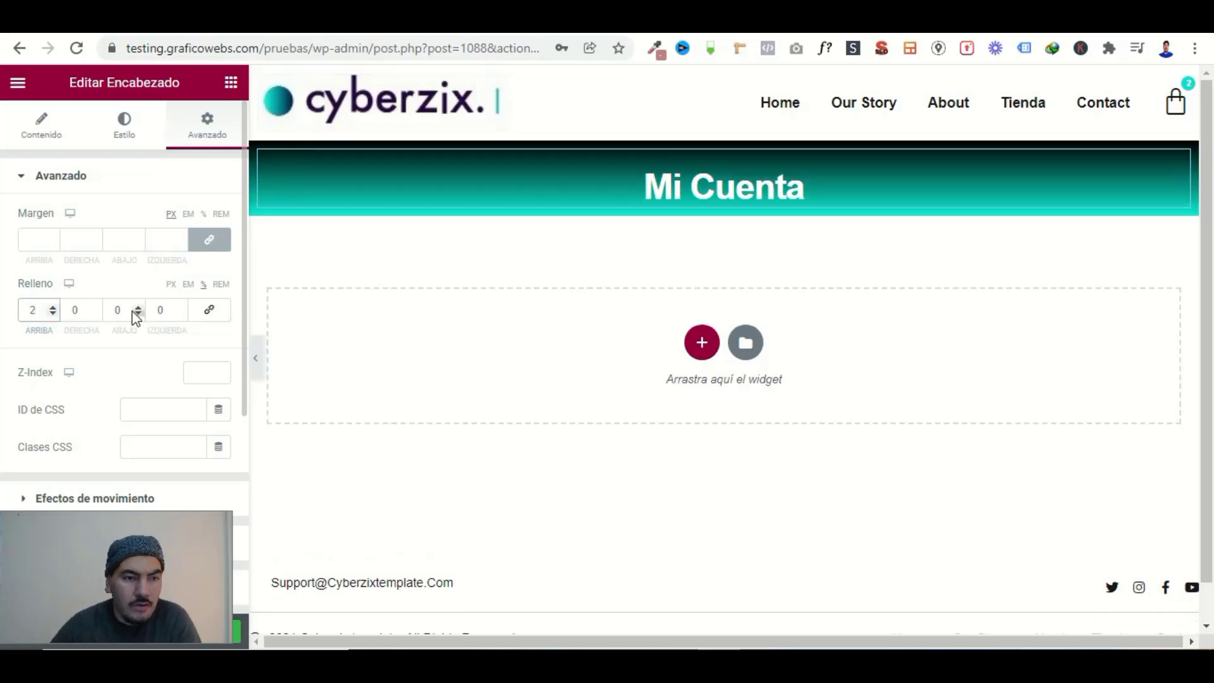
pyautogui.doubleClick(109, 310)
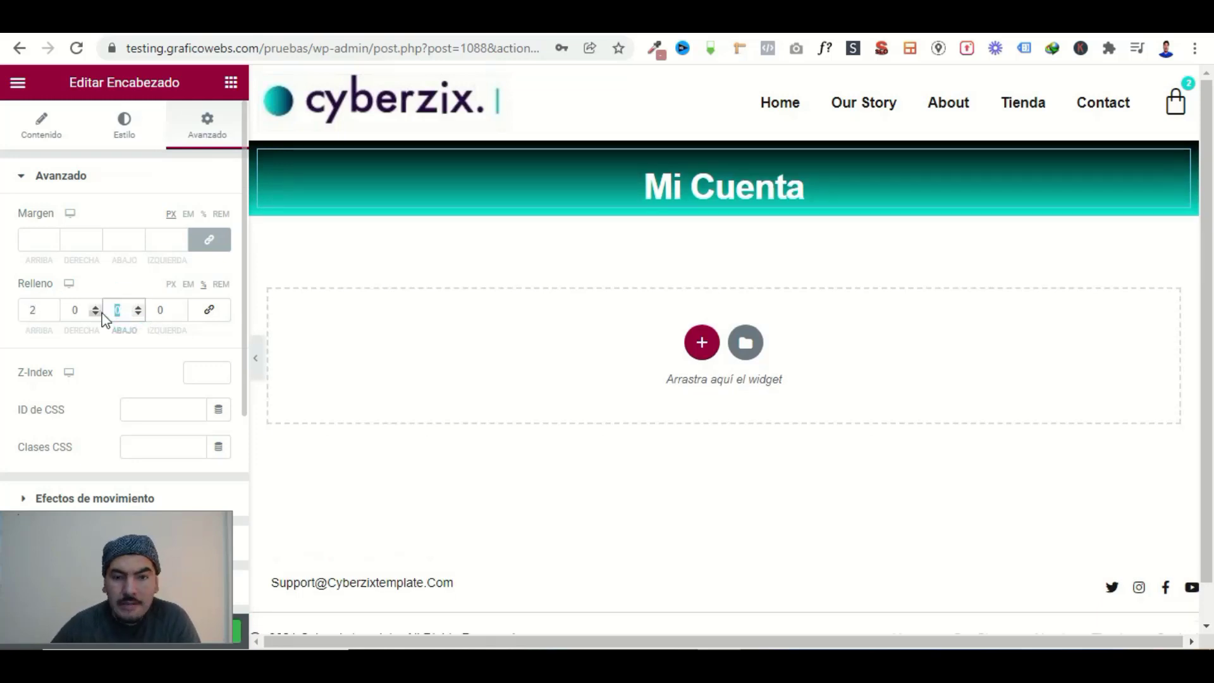
pyautogui.write('2')
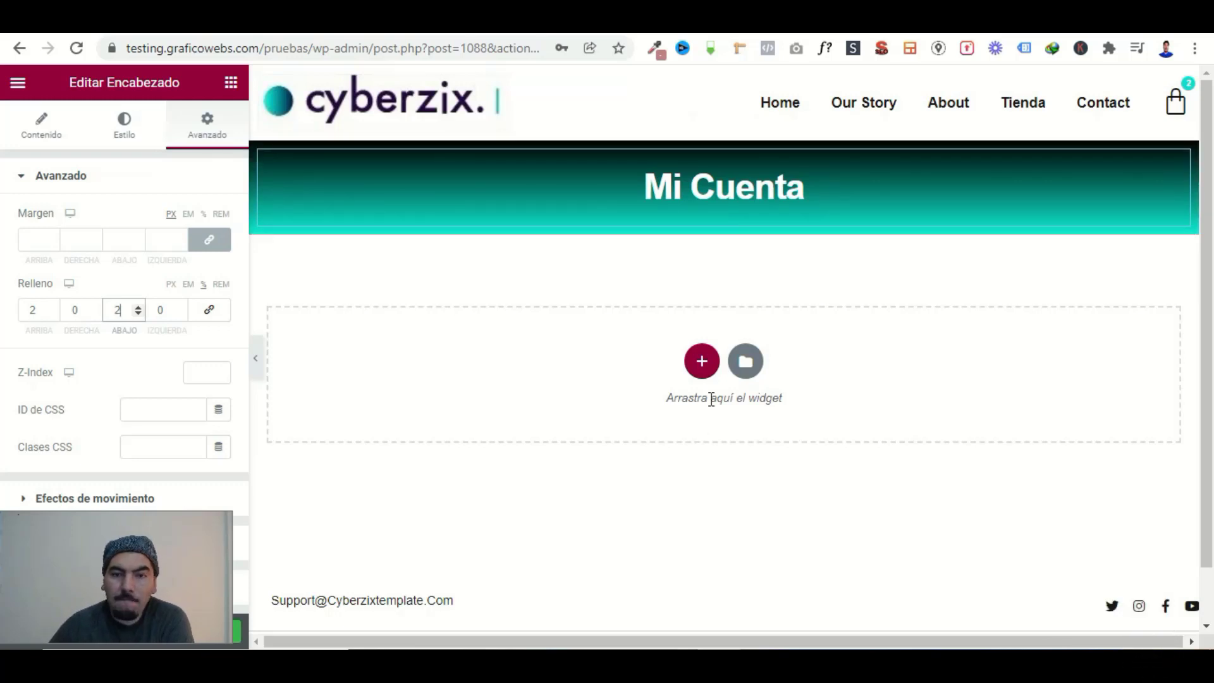
# Add a single-column section under the banner, then find the My Account widget and place it on the page below that section.
pyautogui.click(703, 379)
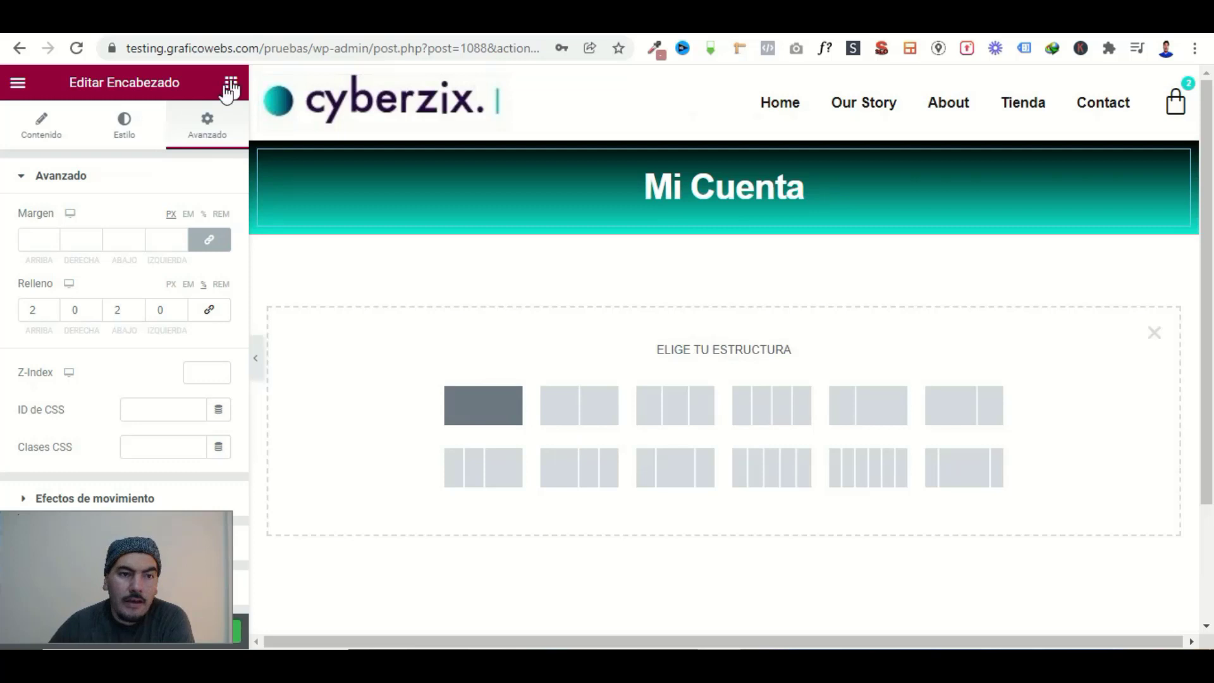
pyautogui.click(231, 82)
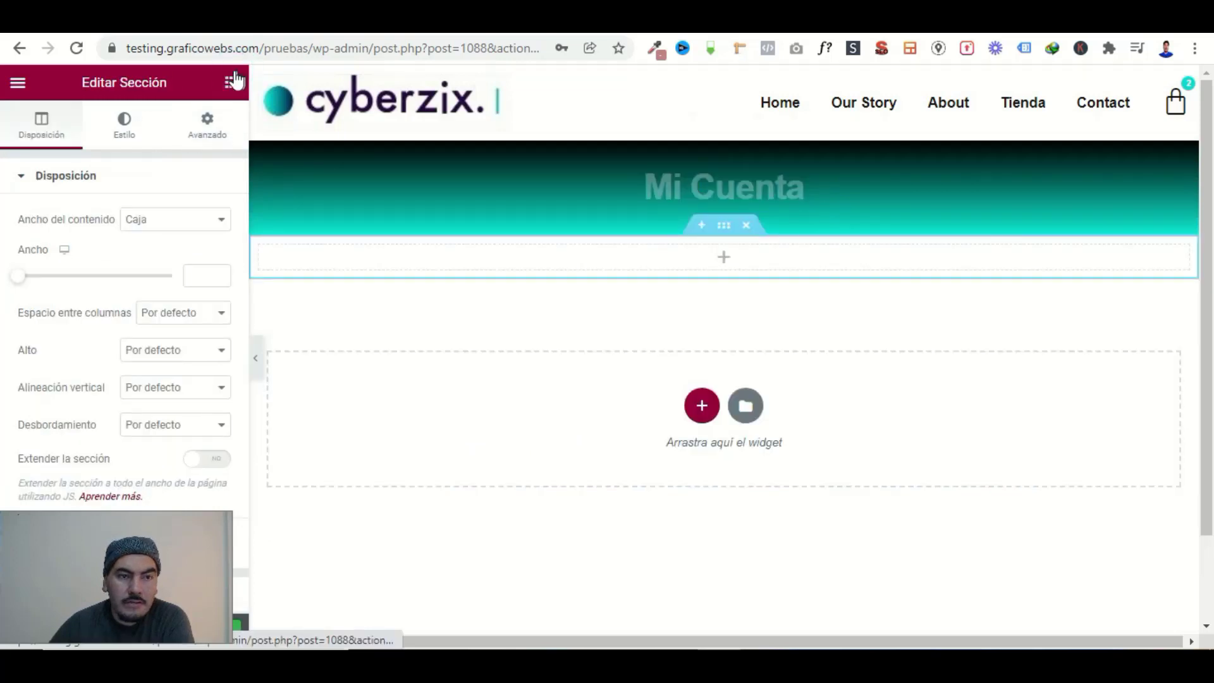
pyautogui.click(118, 153)
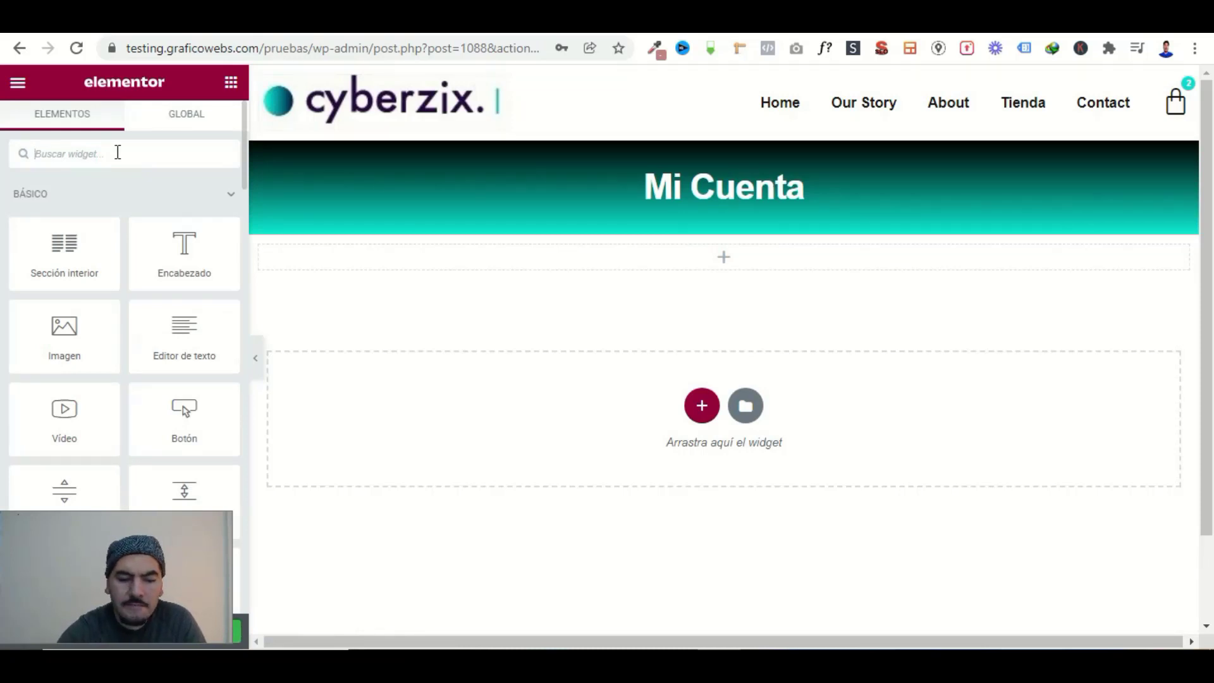
pyautogui.write('my account')
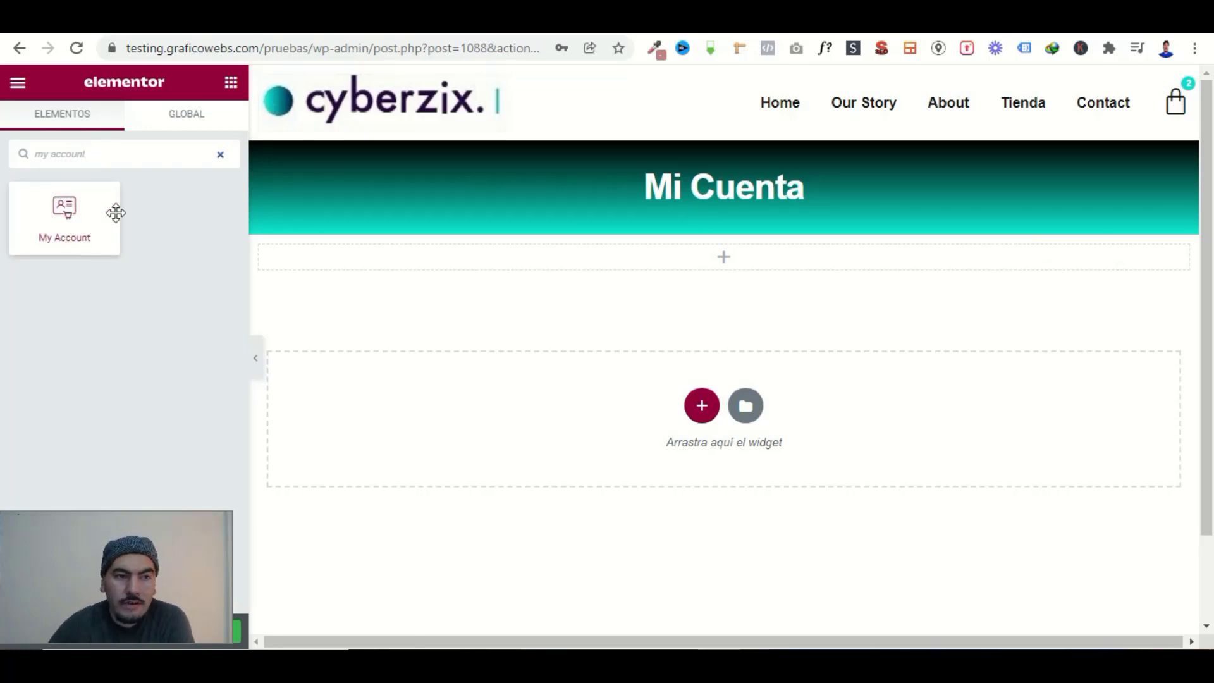
pyautogui.moveTo(82, 213); pyautogui.dragTo(715, 257)
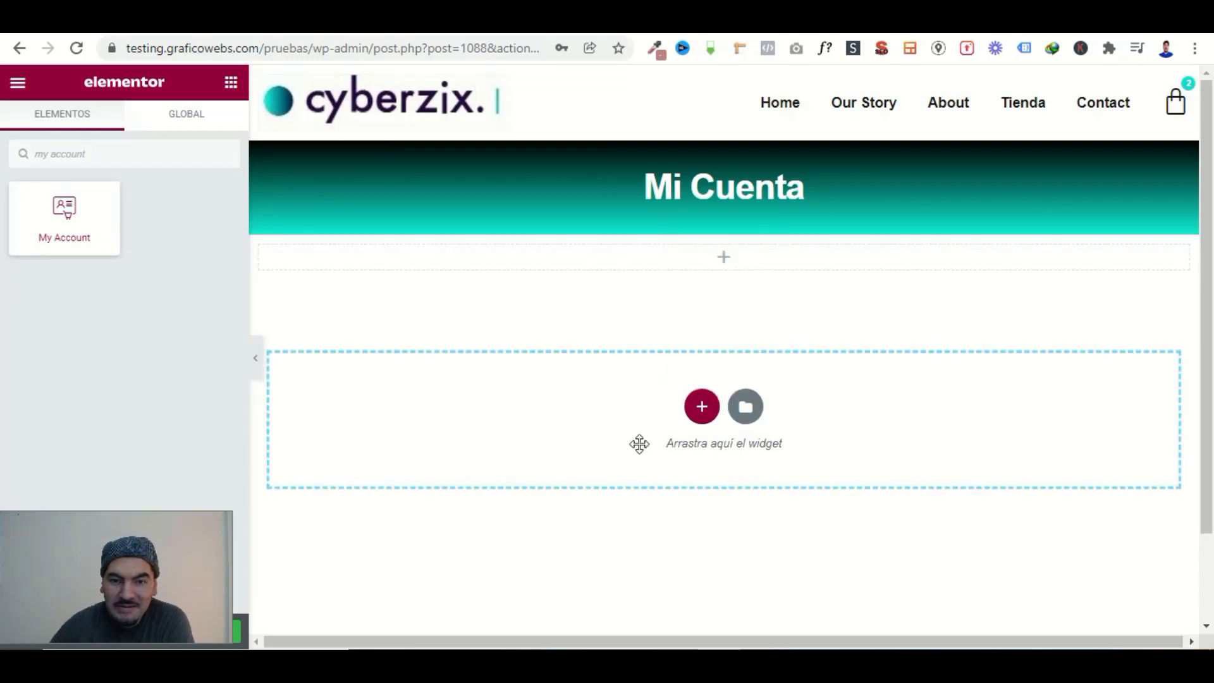
pyautogui.moveTo(704, 247); pyautogui.dragTo(672, 322)
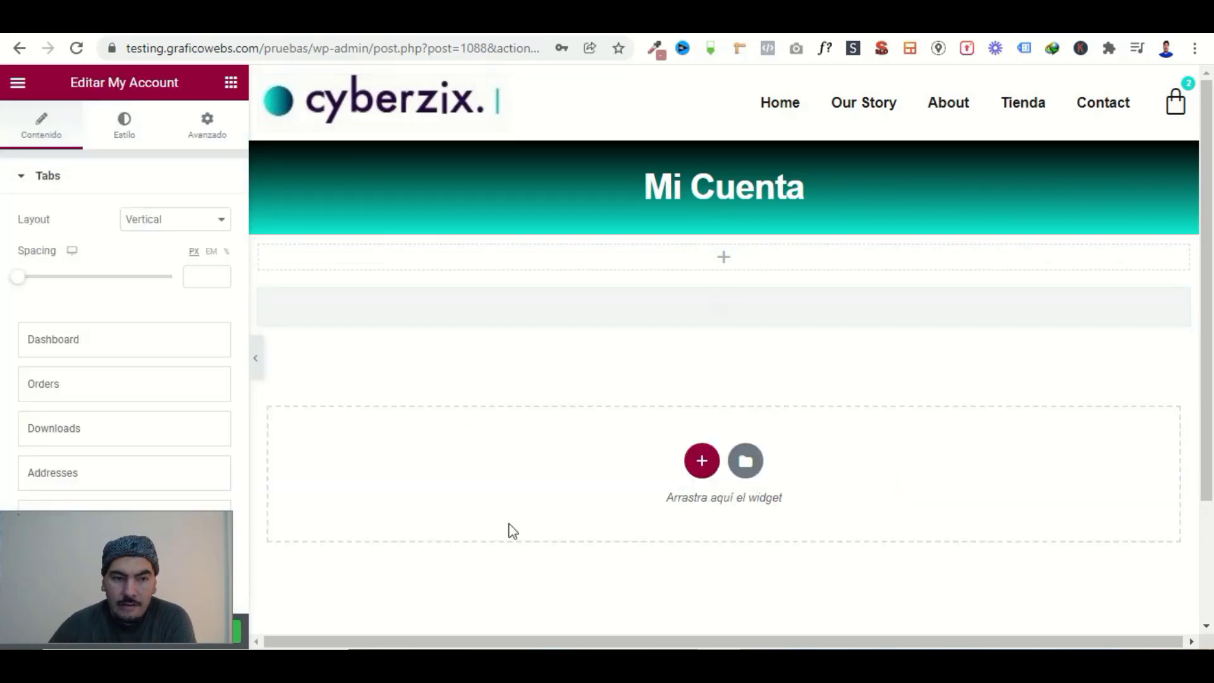
# Delete the empty section between the gradient banner and the My Account widget.
pyautogui.scroll(-3, 509, 528)
pyautogui.scroll(3, 544, 457)
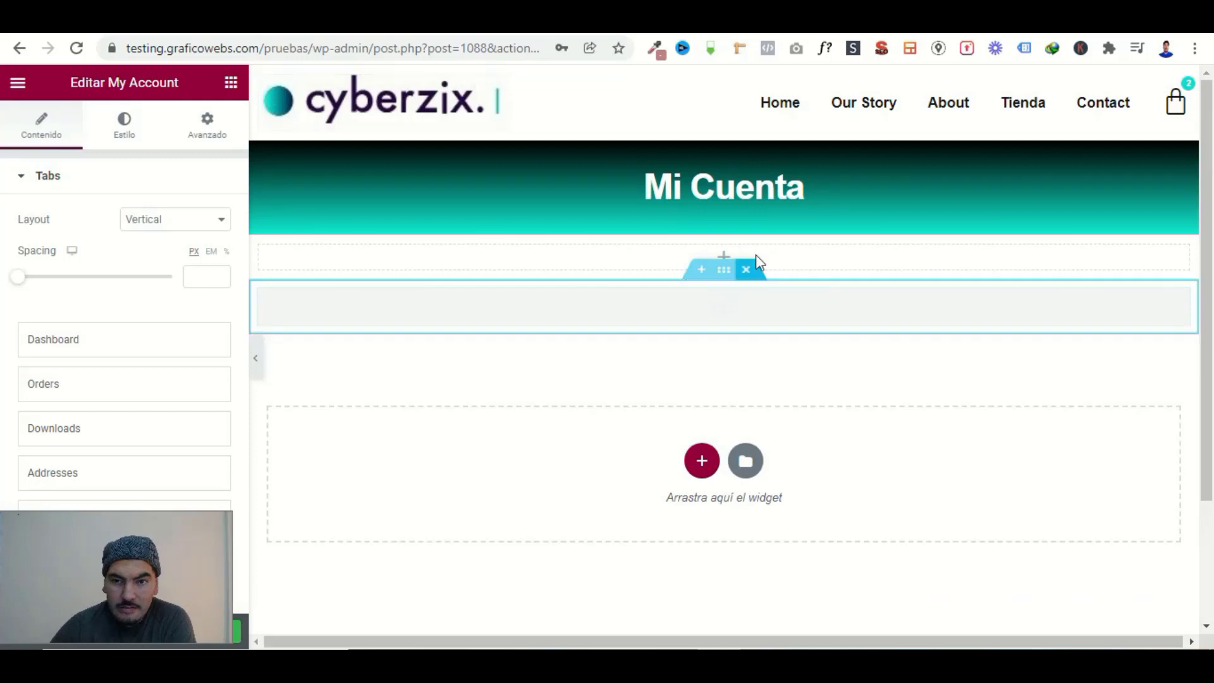
pyautogui.click(747, 229)
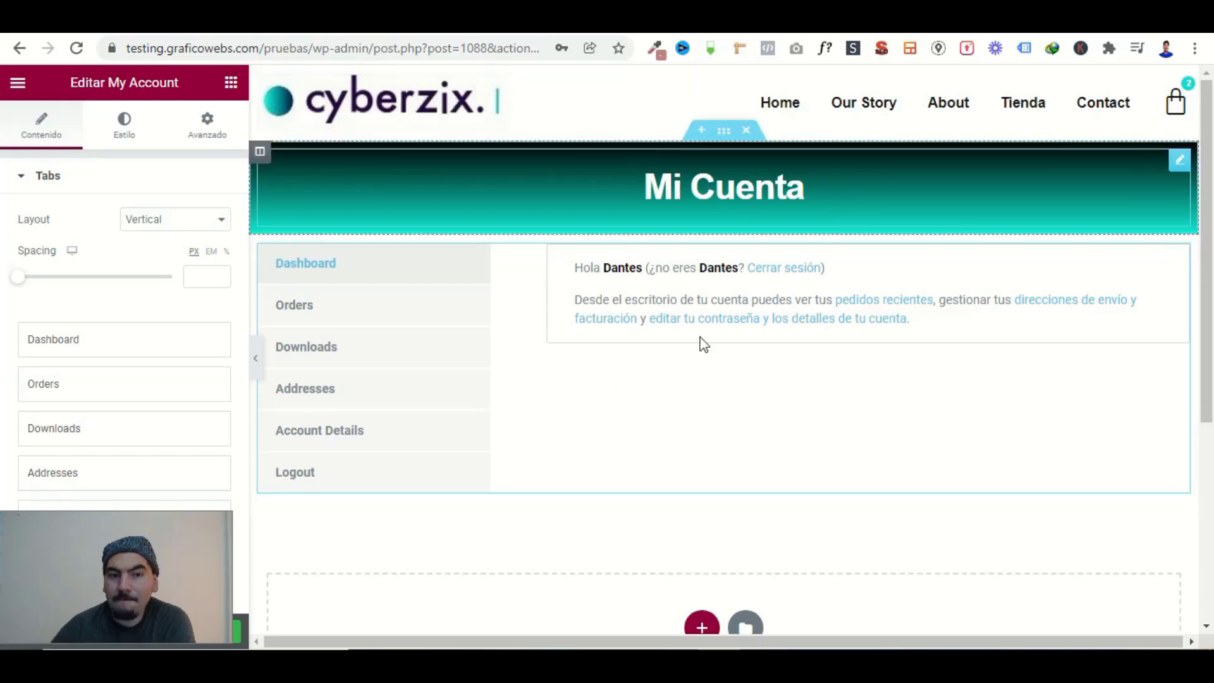
# Set the My Account section's margin to unlinked percent values, with 3 at the top and 3 at the bottom.
pyautogui.click(723, 226)
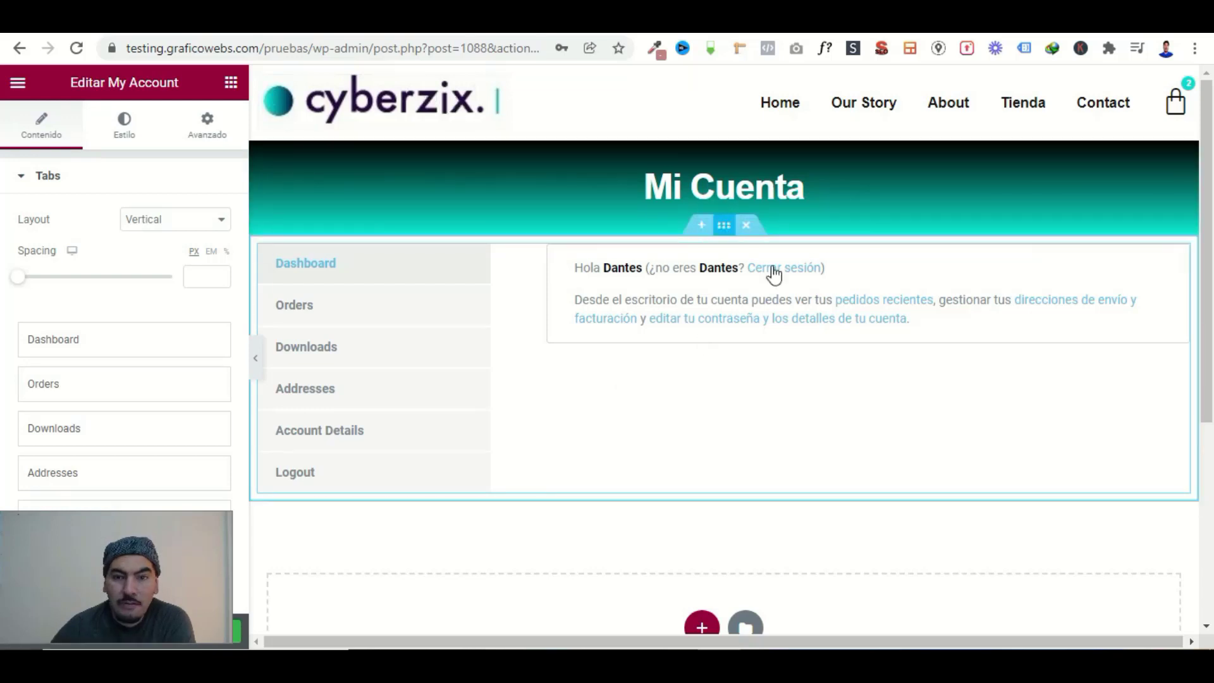
pyautogui.click(182, 143)
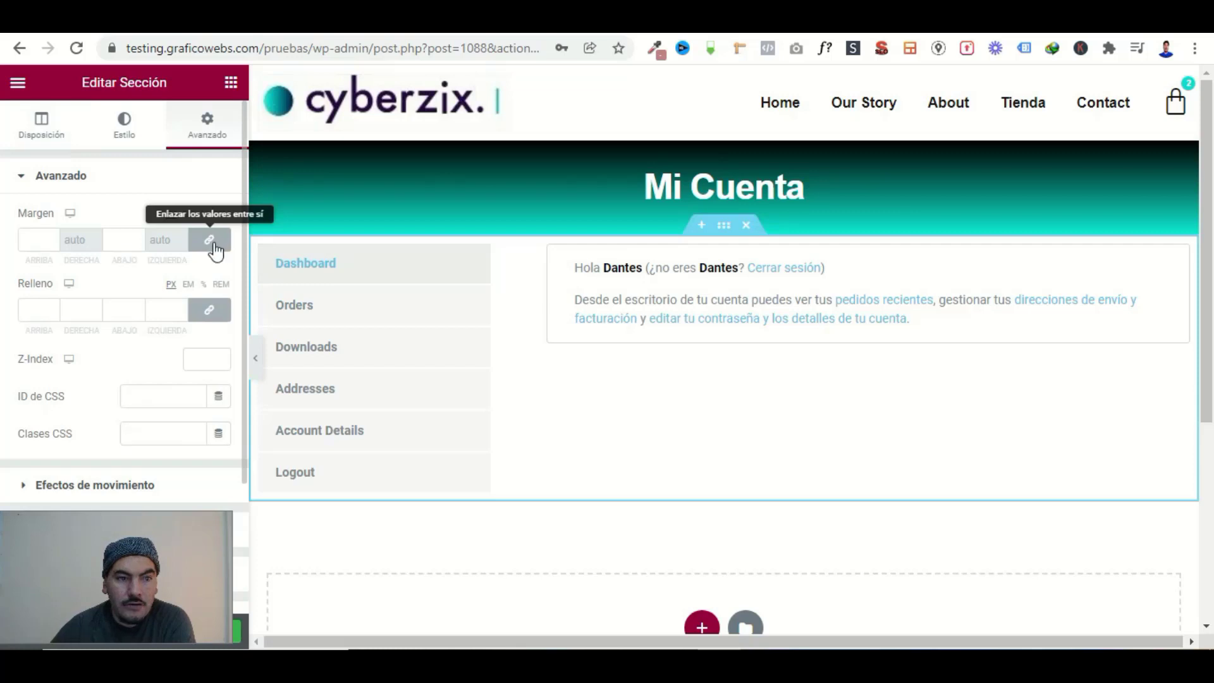
pyautogui.click(217, 249)
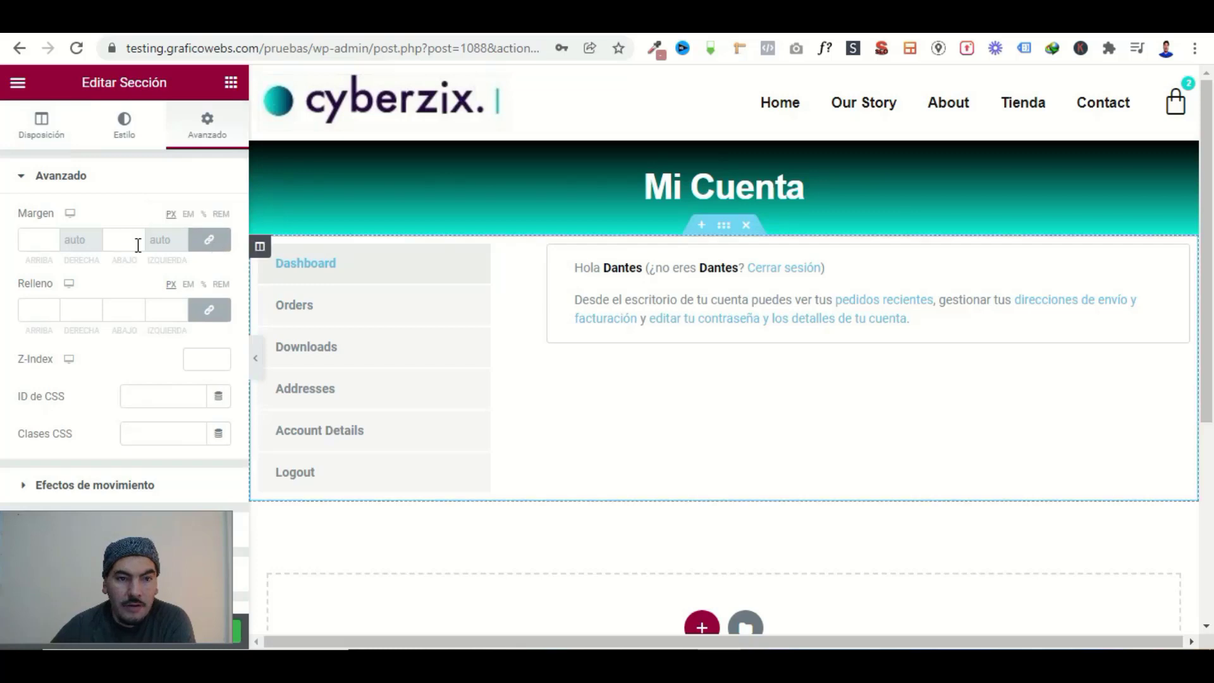
pyautogui.click(206, 241)
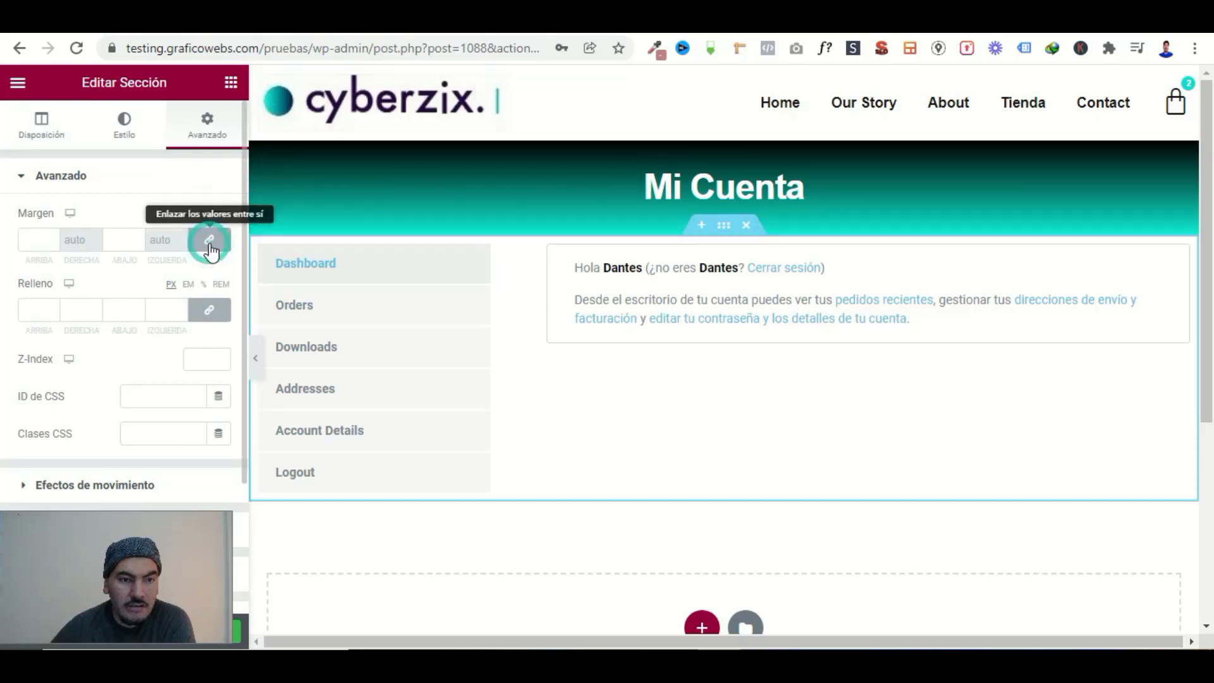
pyautogui.click(210, 243)
pyautogui.click(52, 237)
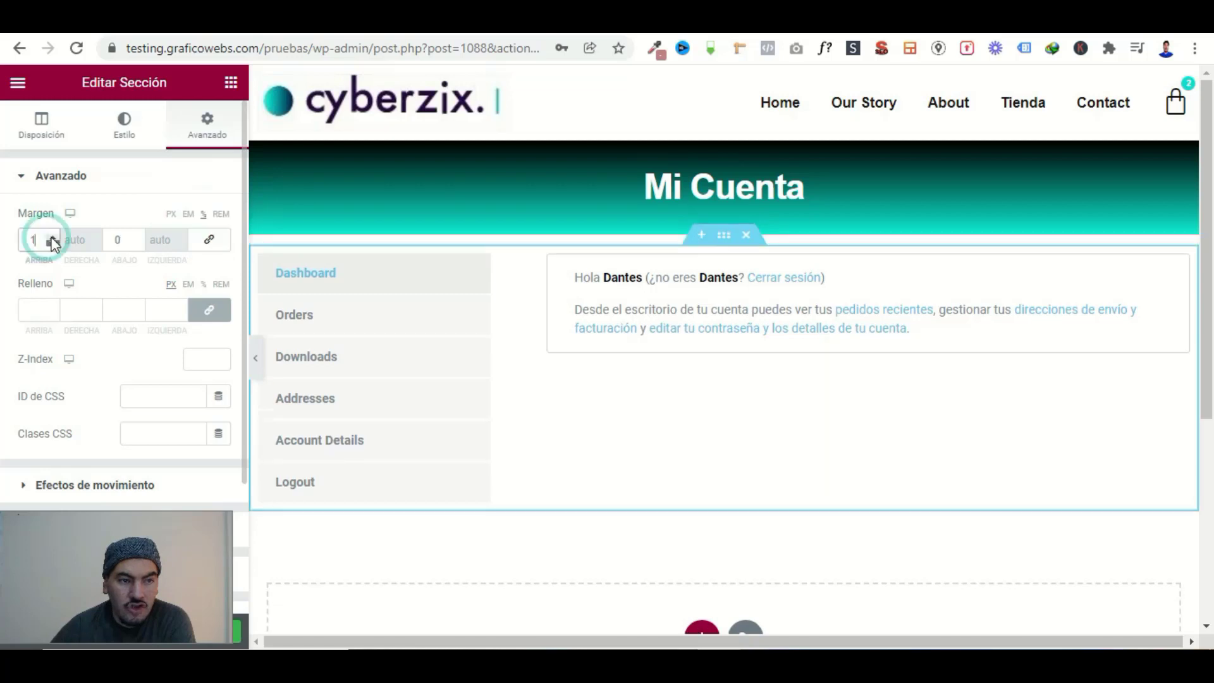
pyautogui.moveTo(41, 240); pyautogui.dragTo(16, 249)
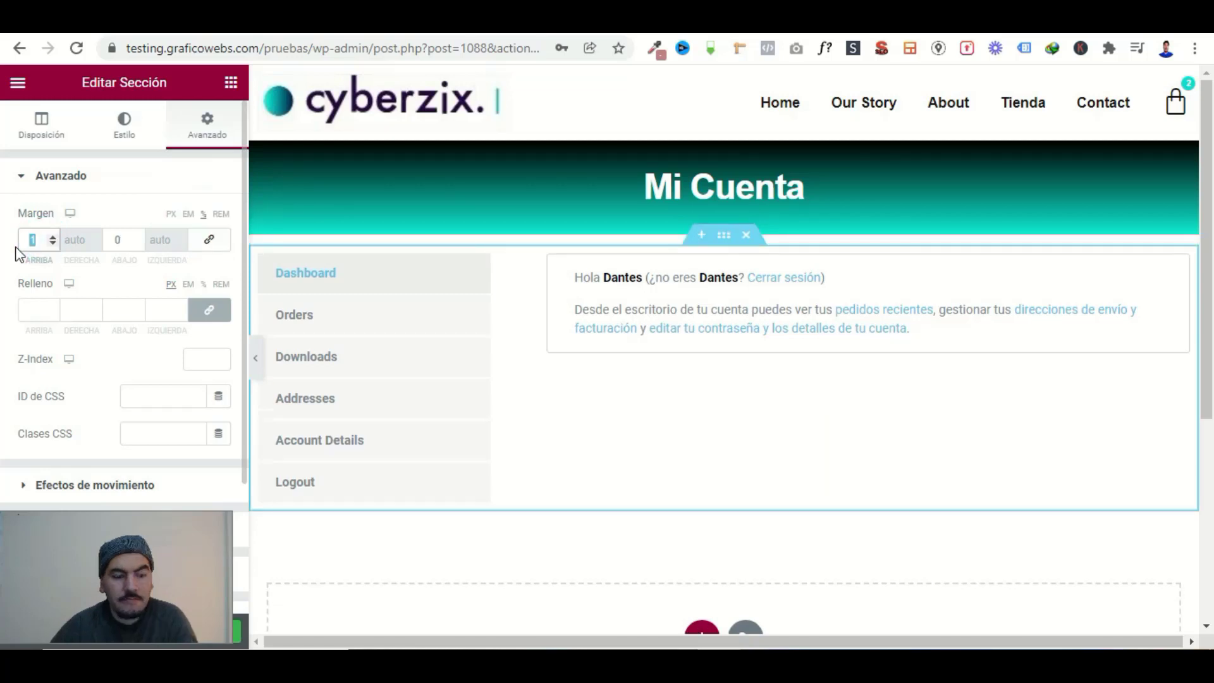
pyautogui.write('3')
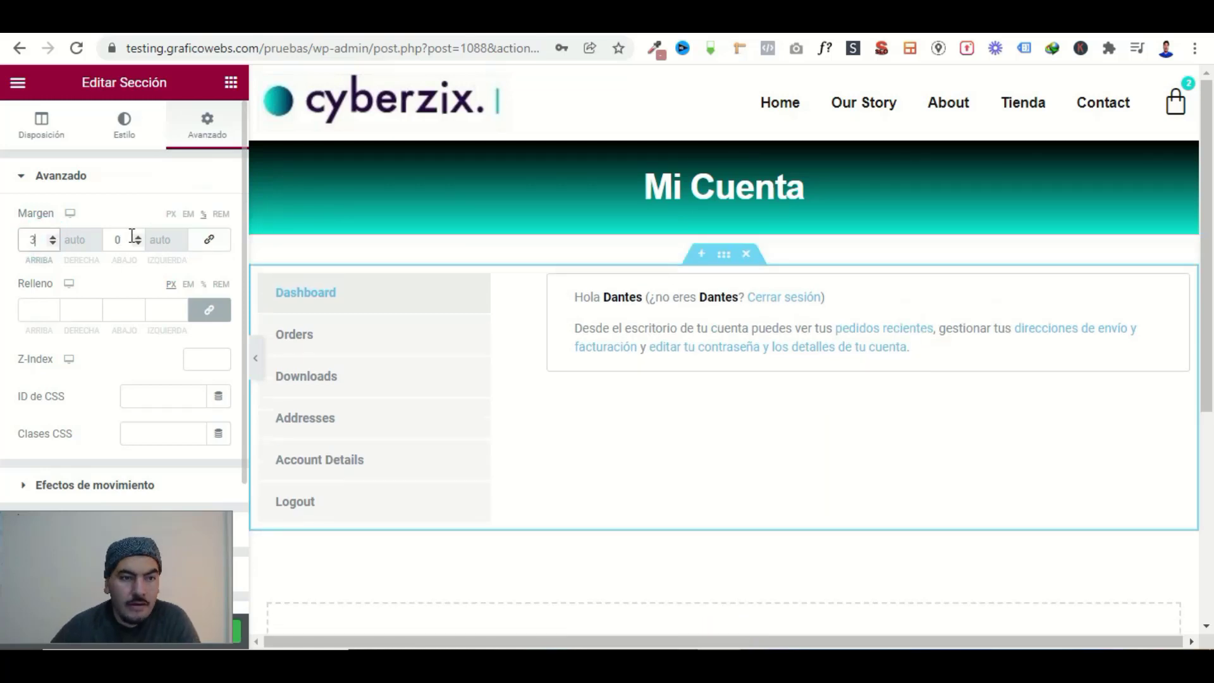
pyautogui.moveTo(127, 238); pyautogui.dragTo(97, 241)
pyautogui.write('3')
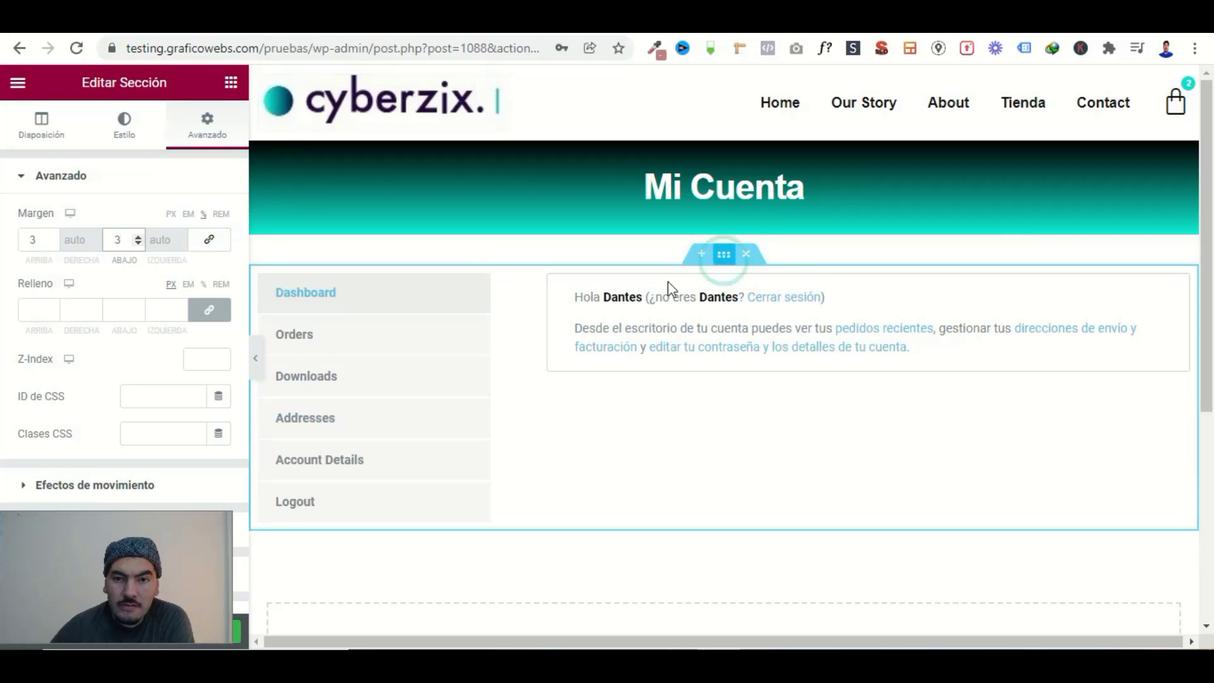
# Set the boxed content width of the My Account section to 800.
pyautogui.click(39, 130)
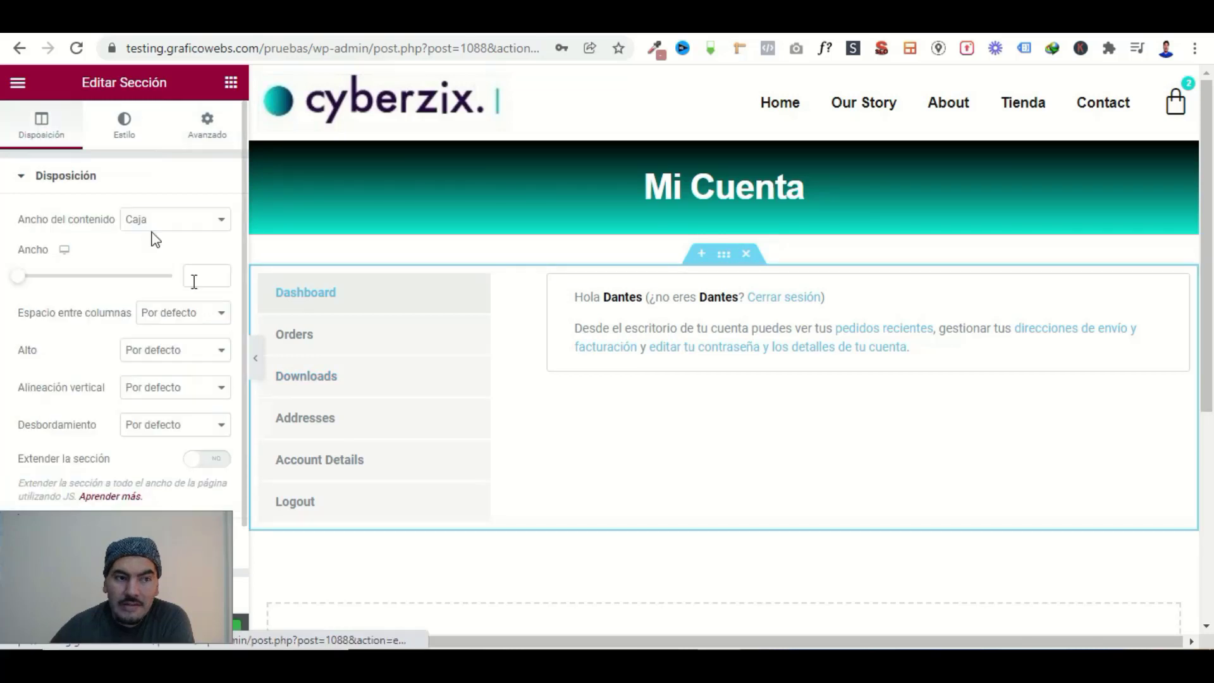
pyautogui.click(195, 279)
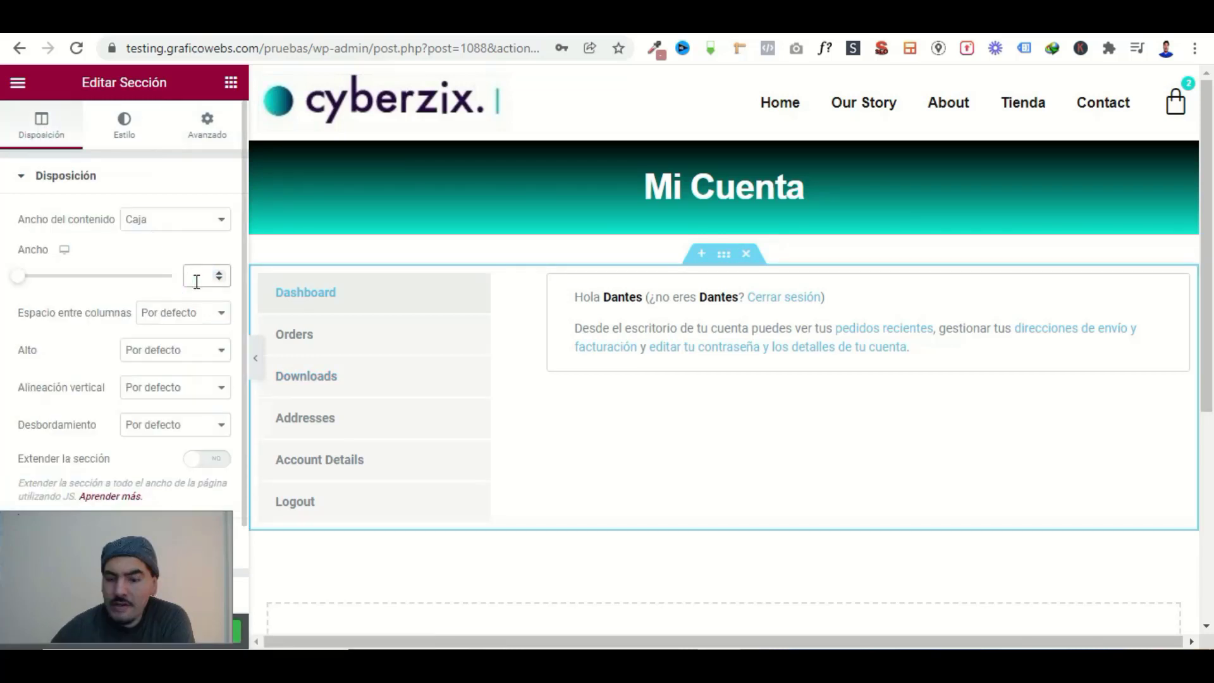
pyautogui.write('800')
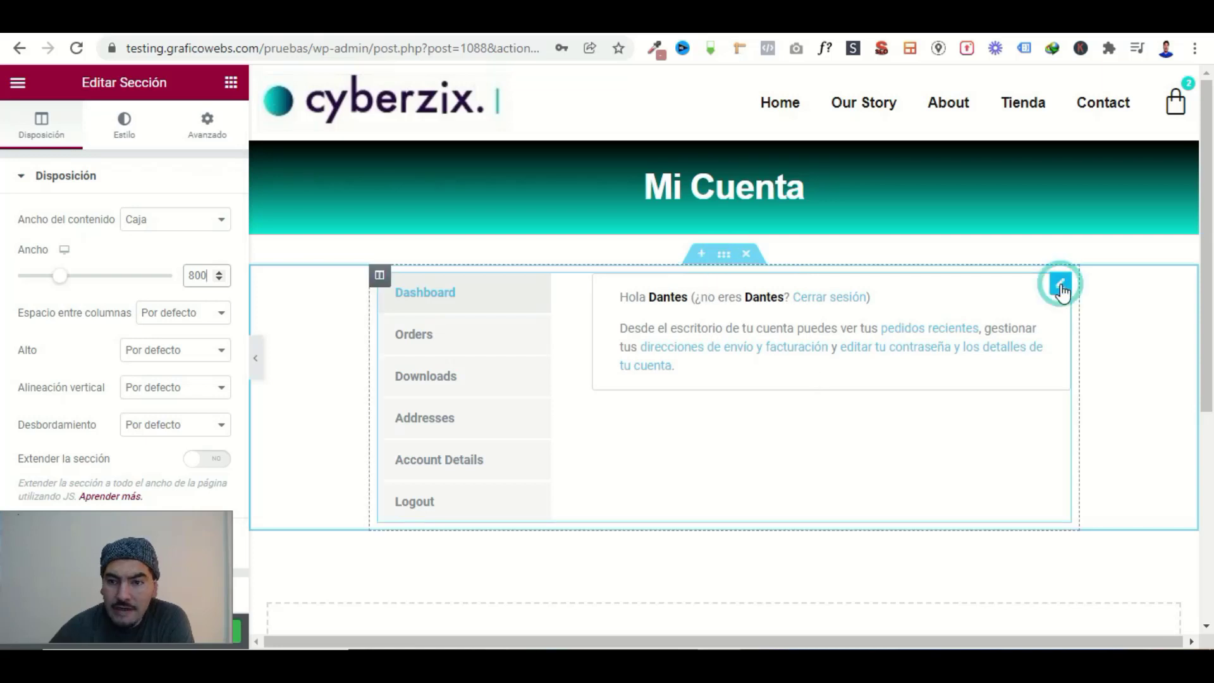
# Change the tabs layout of the My Account widget to Horizontal.
pyautogui.click(1061, 283)
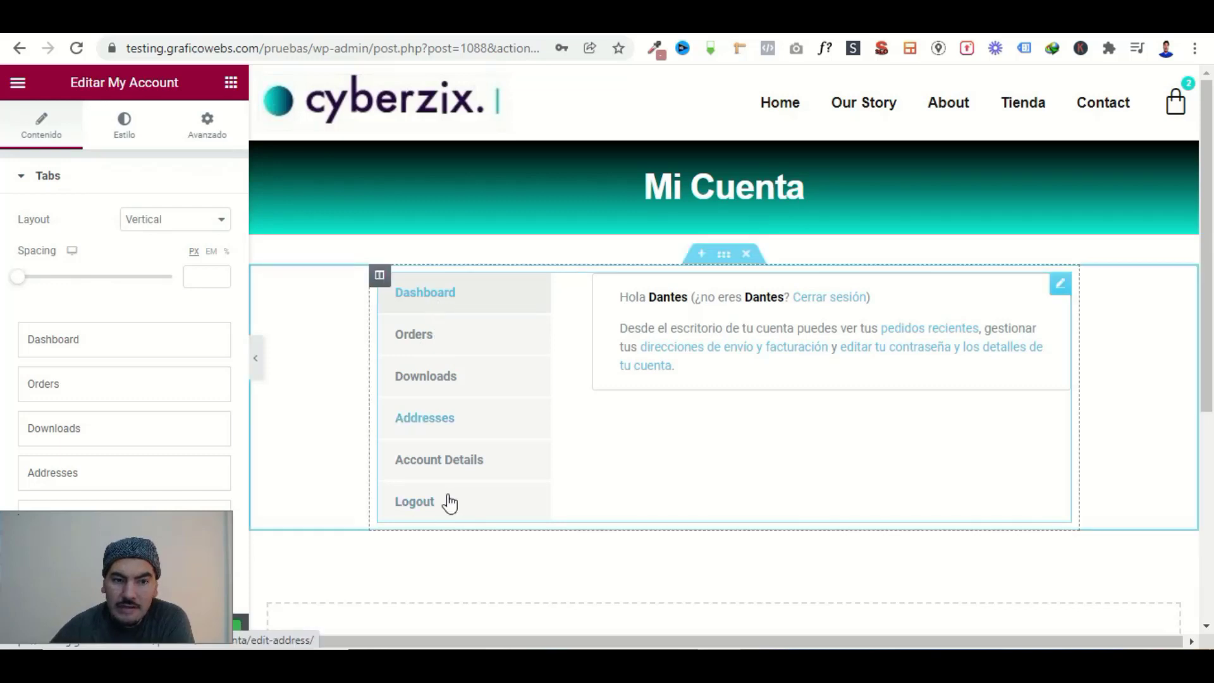
pyautogui.click(164, 220)
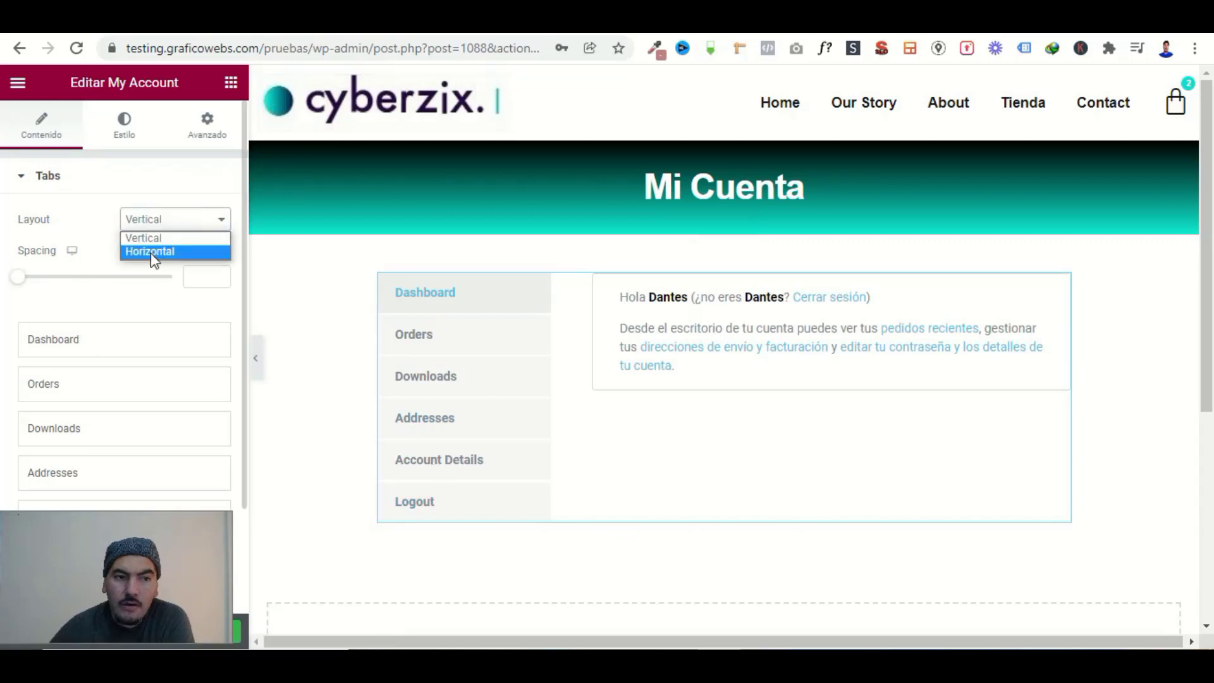
pyautogui.click(151, 252)
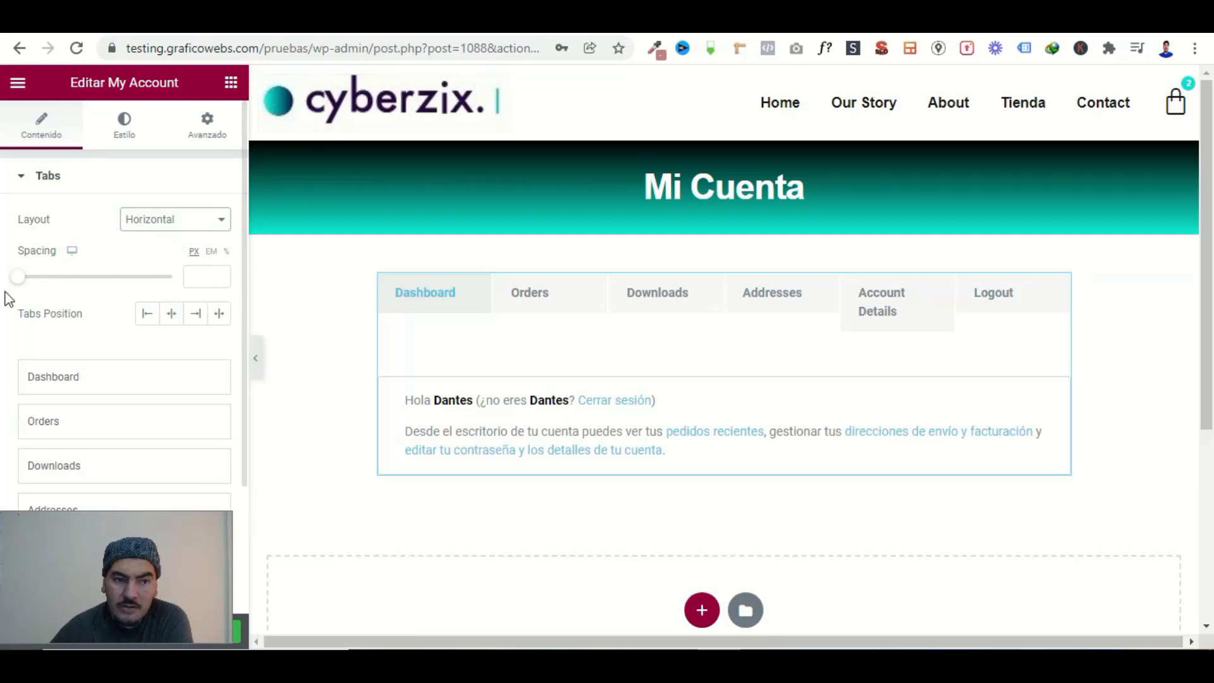
# Try several spacing values for the My Account tabs and set the spacing to 155 px.
pyautogui.click(27, 279)
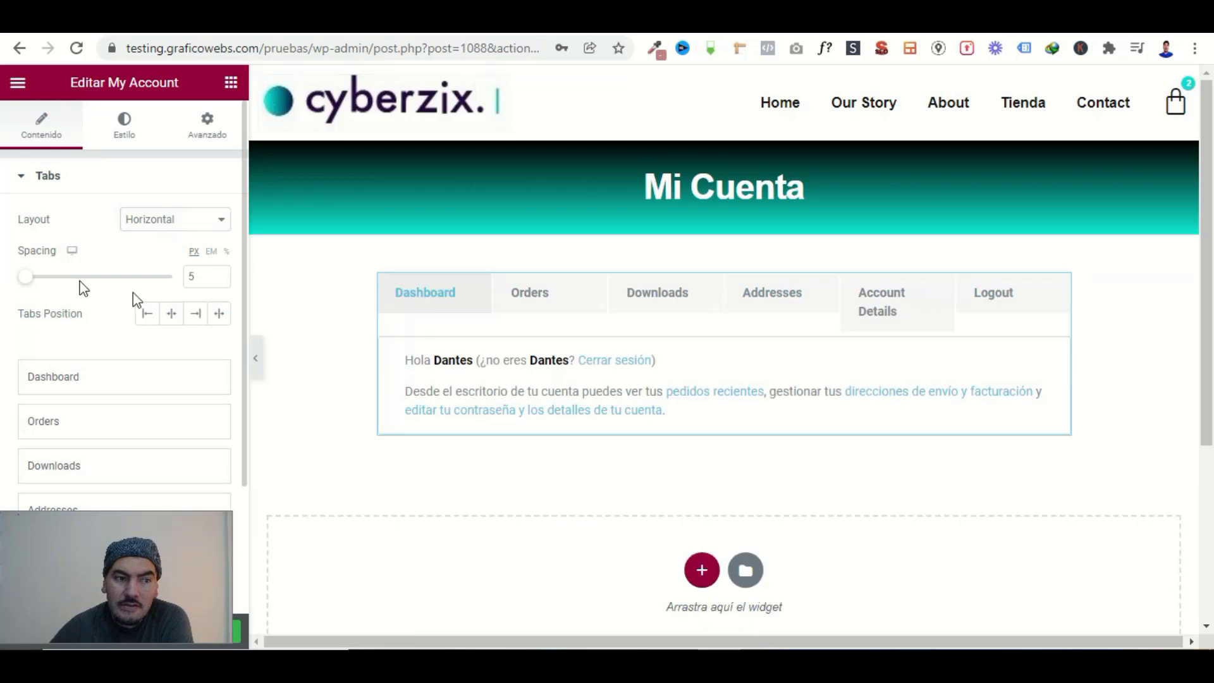
pyautogui.click(27, 279)
pyautogui.moveTo(103, 285); pyautogui.dragTo(144, 274)
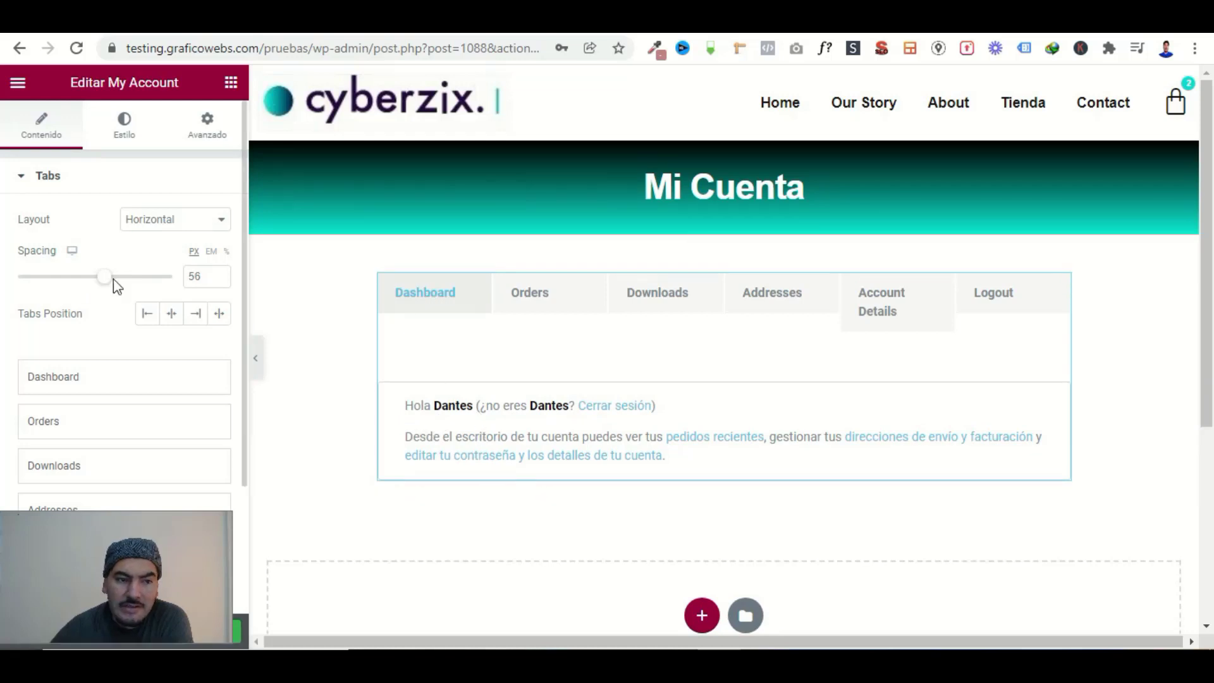
pyautogui.moveTo(103, 286); pyautogui.dragTo(70, 286)
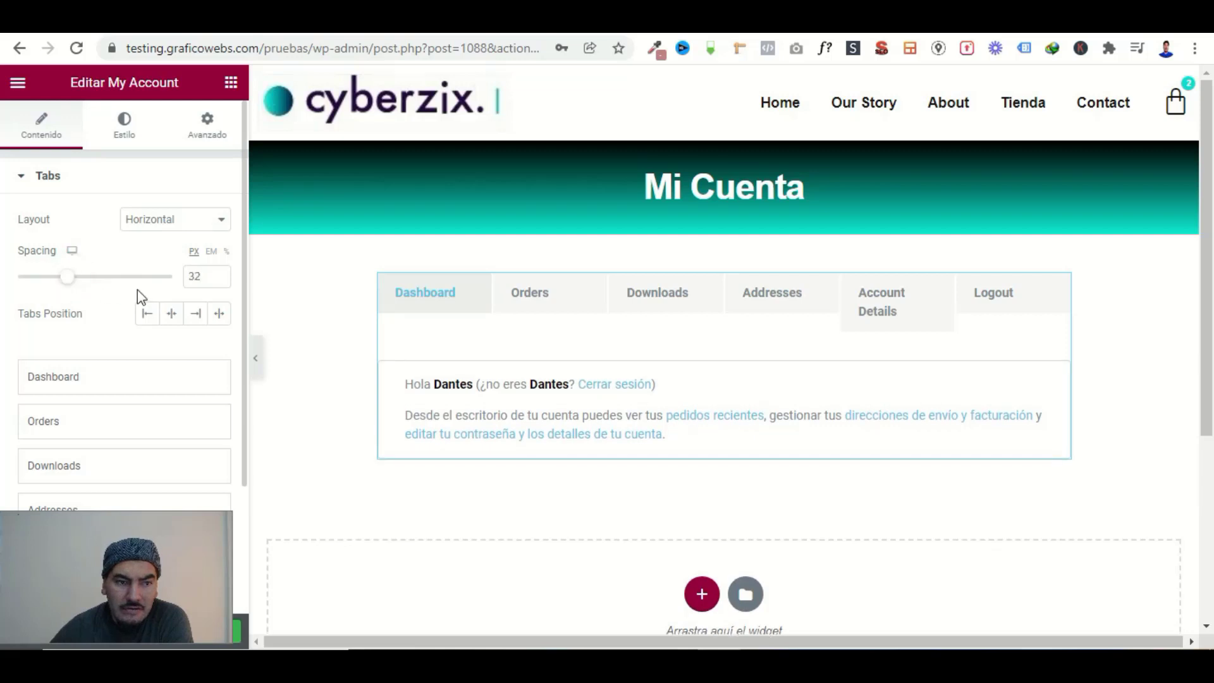
pyautogui.moveTo(203, 277); pyautogui.dragTo(186, 281)
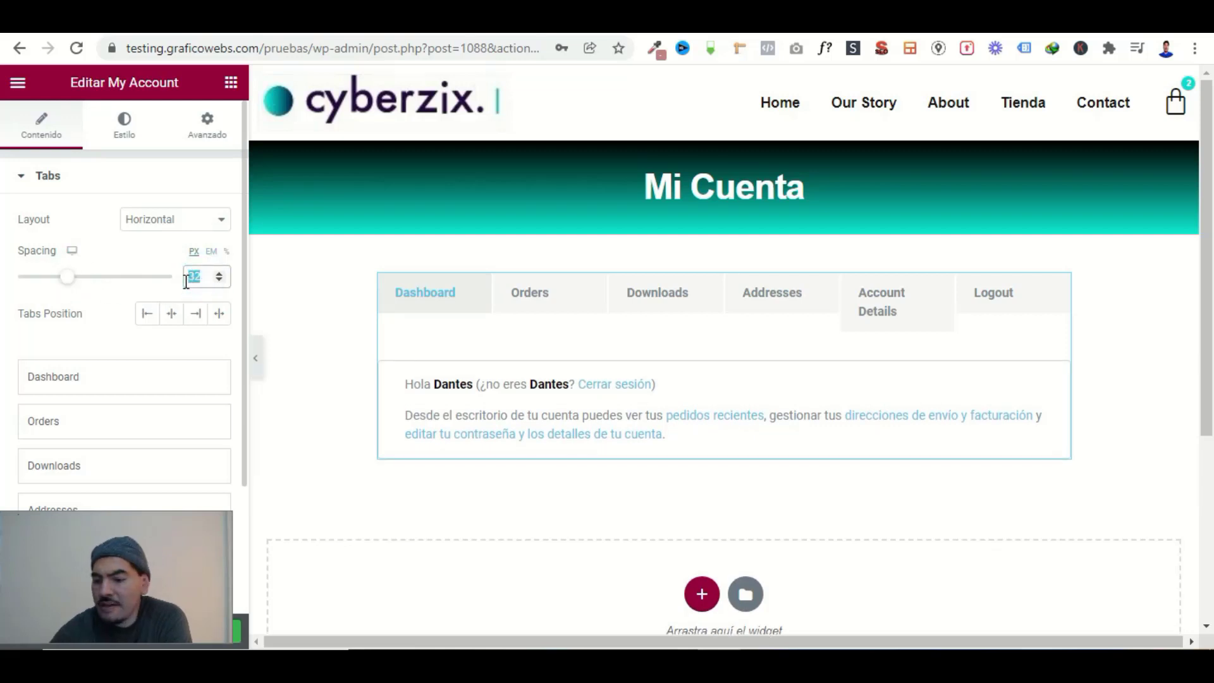
pyautogui.write('155')
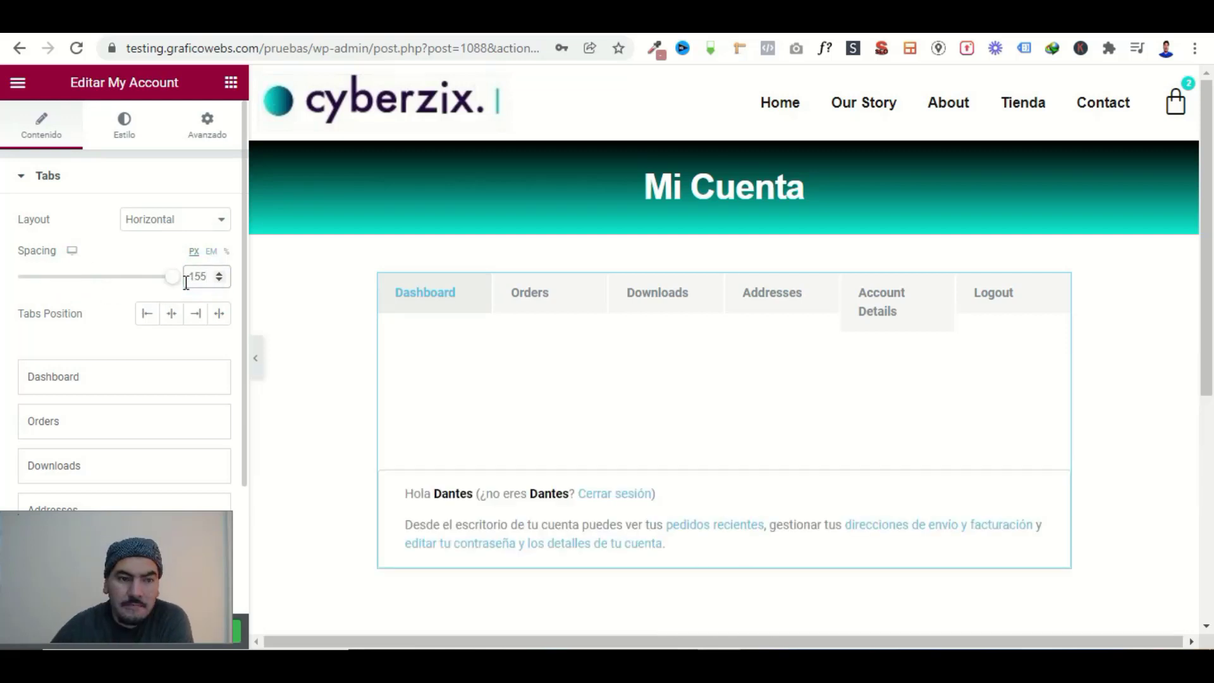
# Set the tabs spacing to 15 px, try the start, center and end tab positions, and choose Stretch.
pyautogui.press('BackSpace')
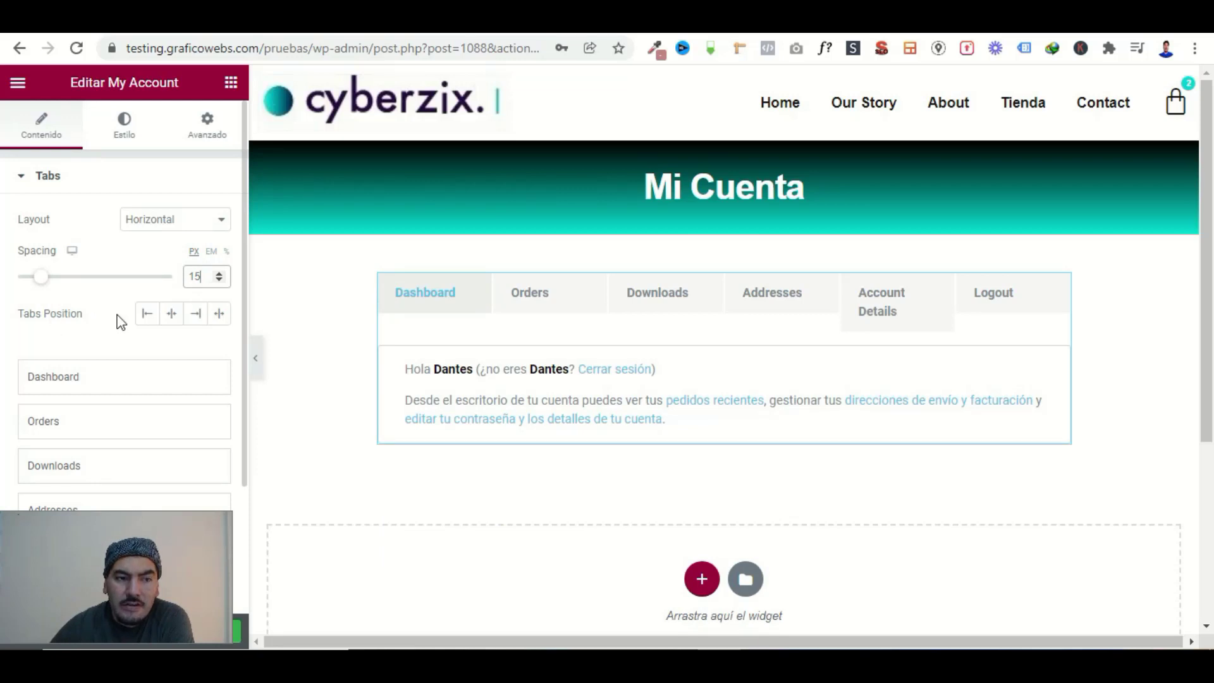
pyautogui.click(148, 316)
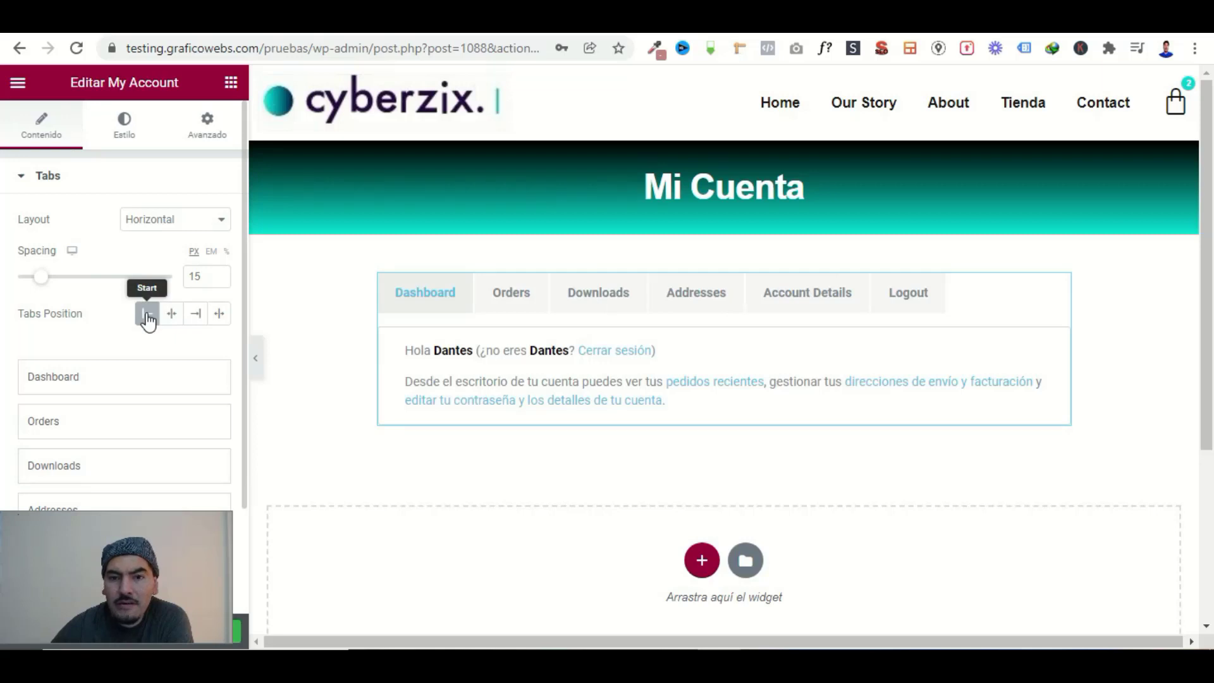
pyautogui.click(177, 321)
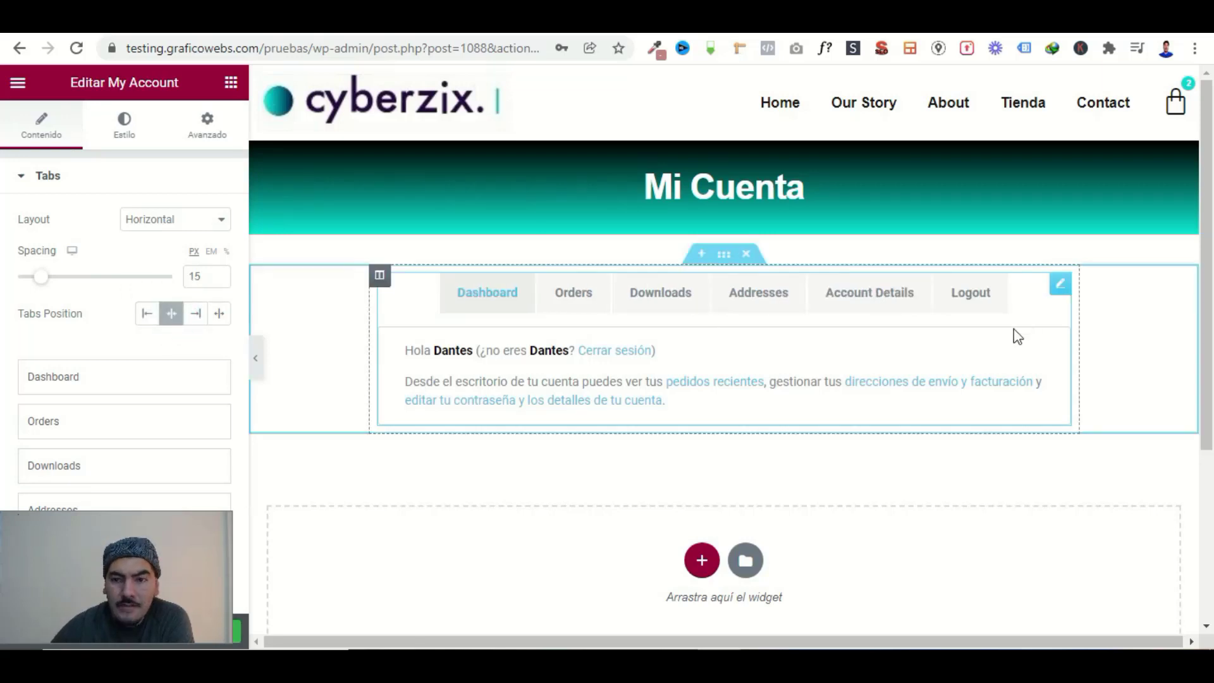
pyautogui.click(191, 314)
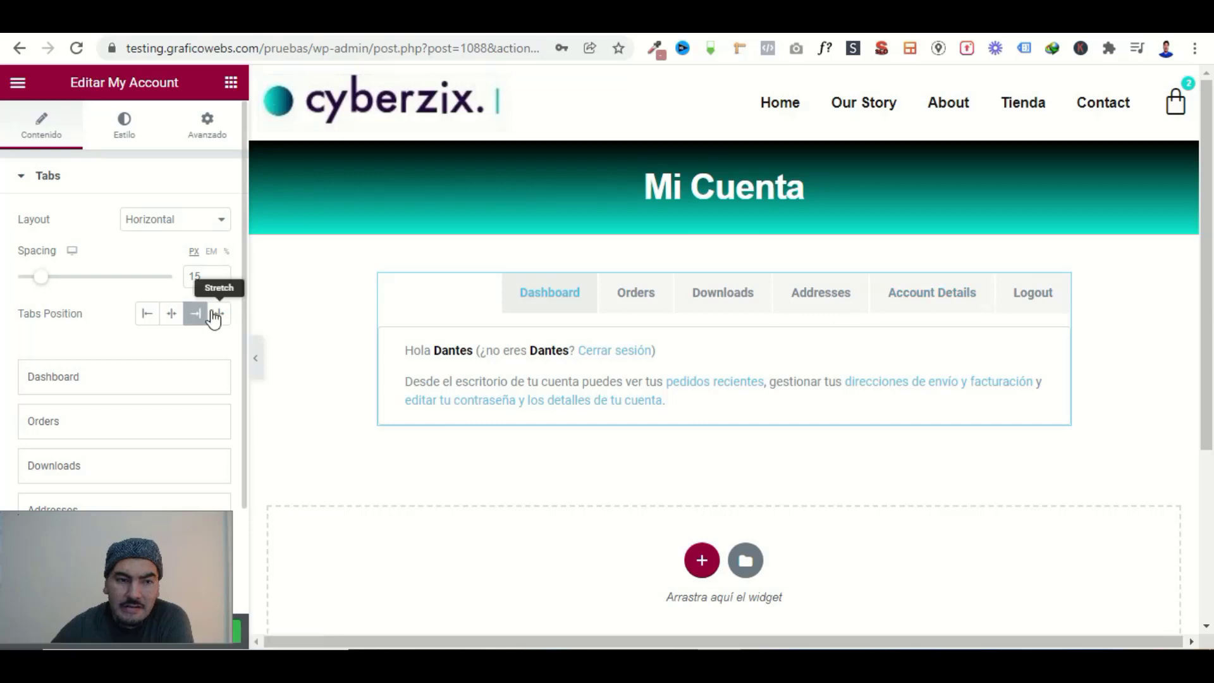
pyautogui.click(214, 314)
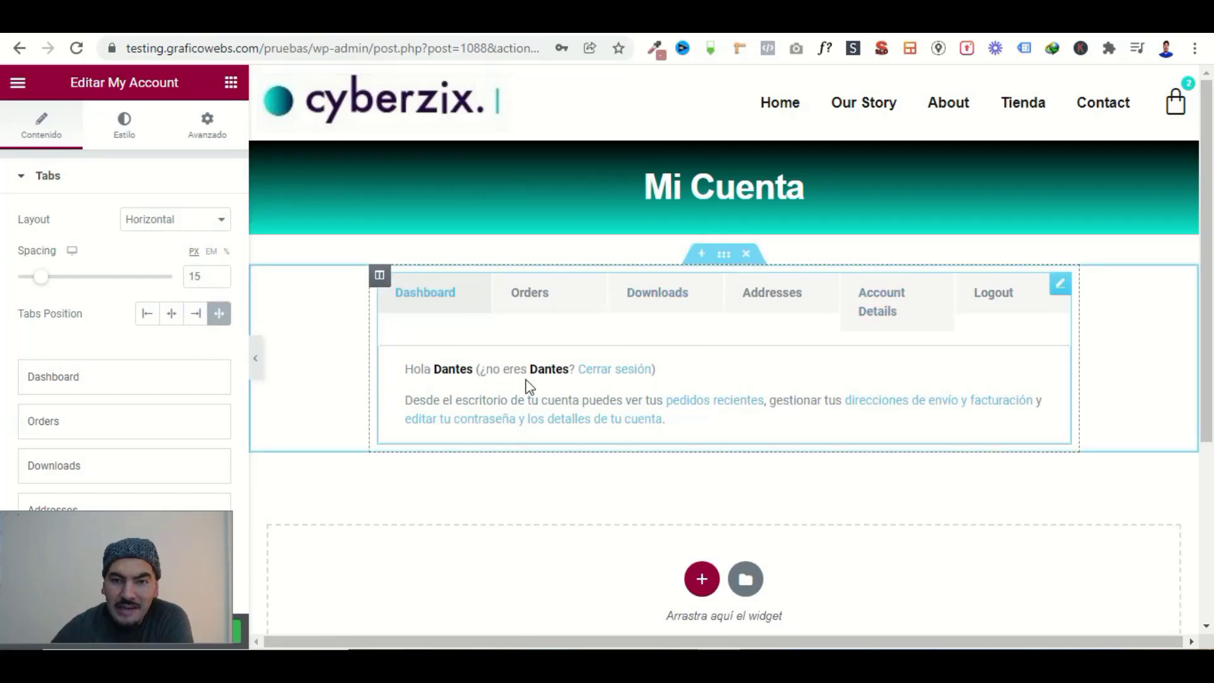
# Rename the Dashboard tab of the My Account widget as Escritorio.
pyautogui.scroll(-2, 38, 392)
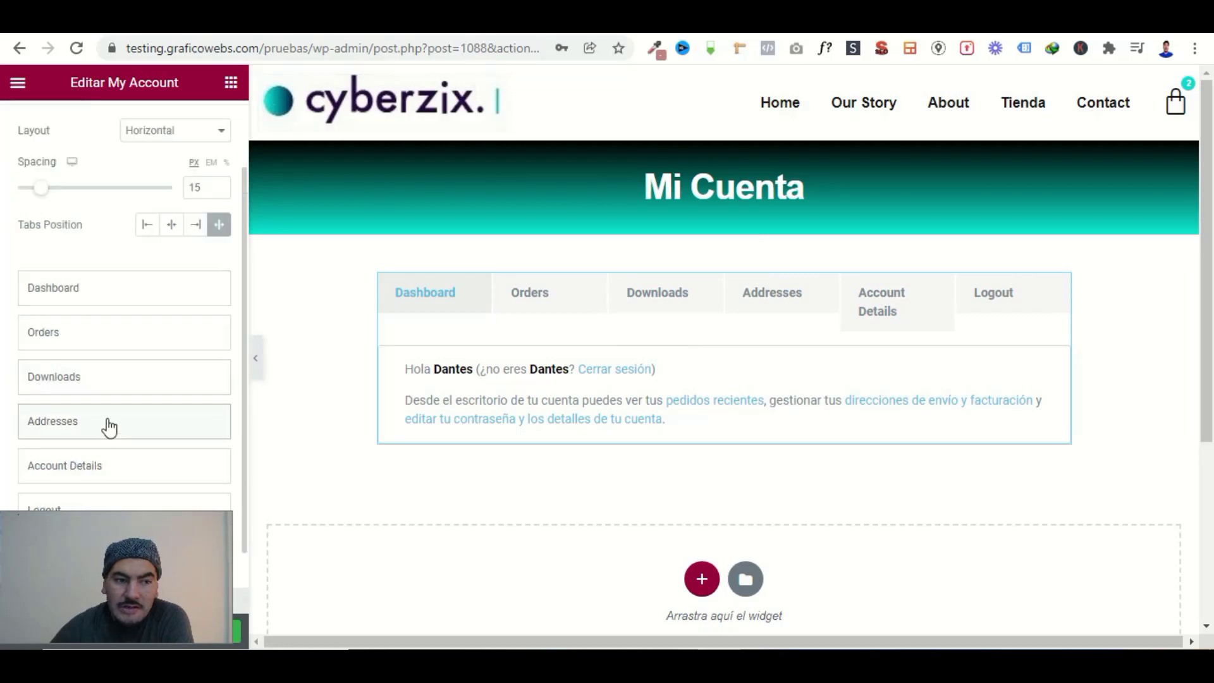
pyautogui.click(101, 294)
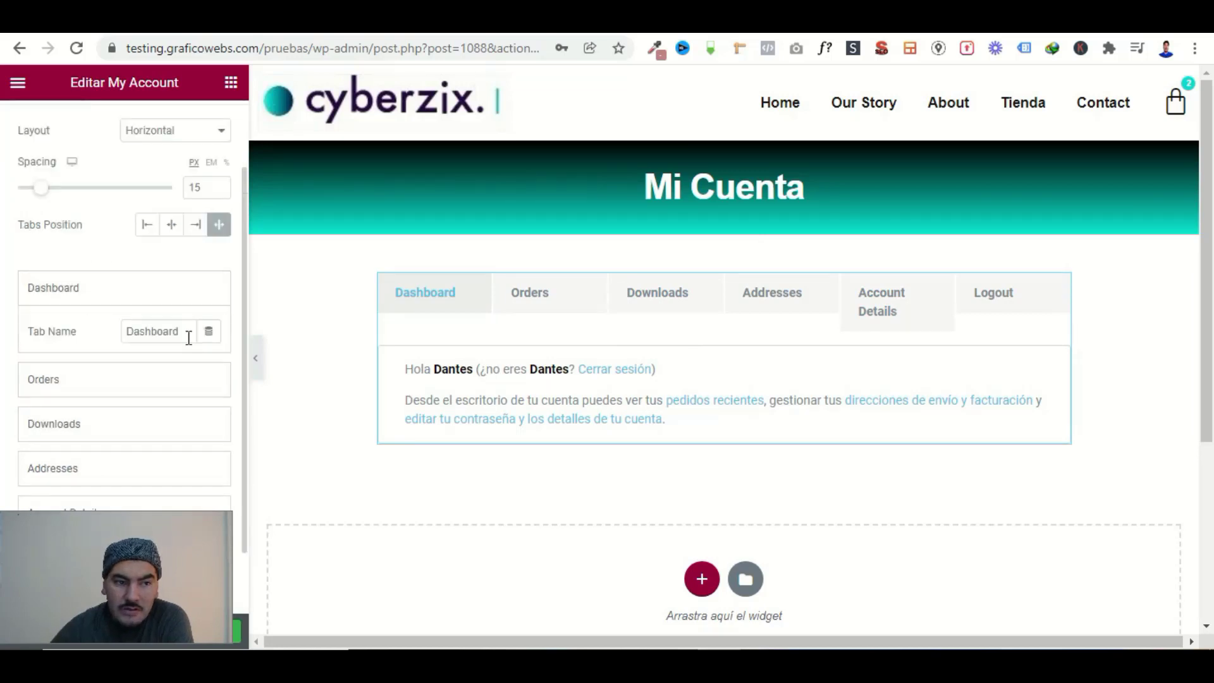
pyautogui.click(183, 332)
pyautogui.moveTo(141, 336); pyautogui.dragTo(120, 348)
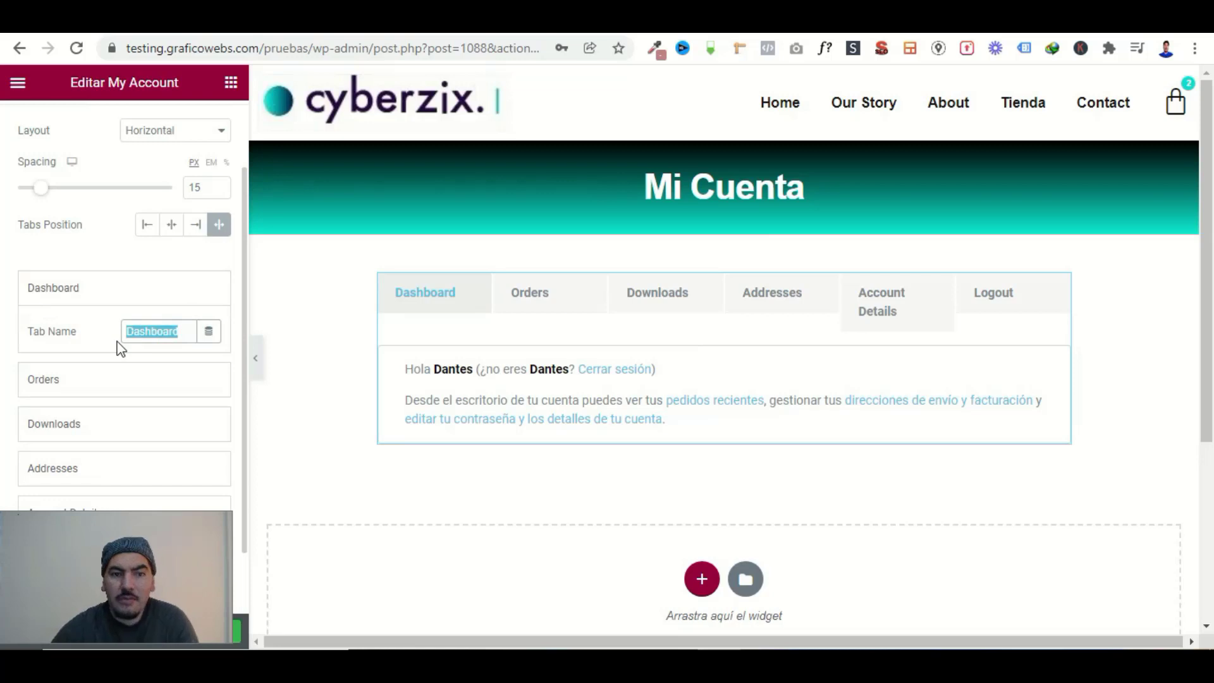
pyautogui.write('Es')
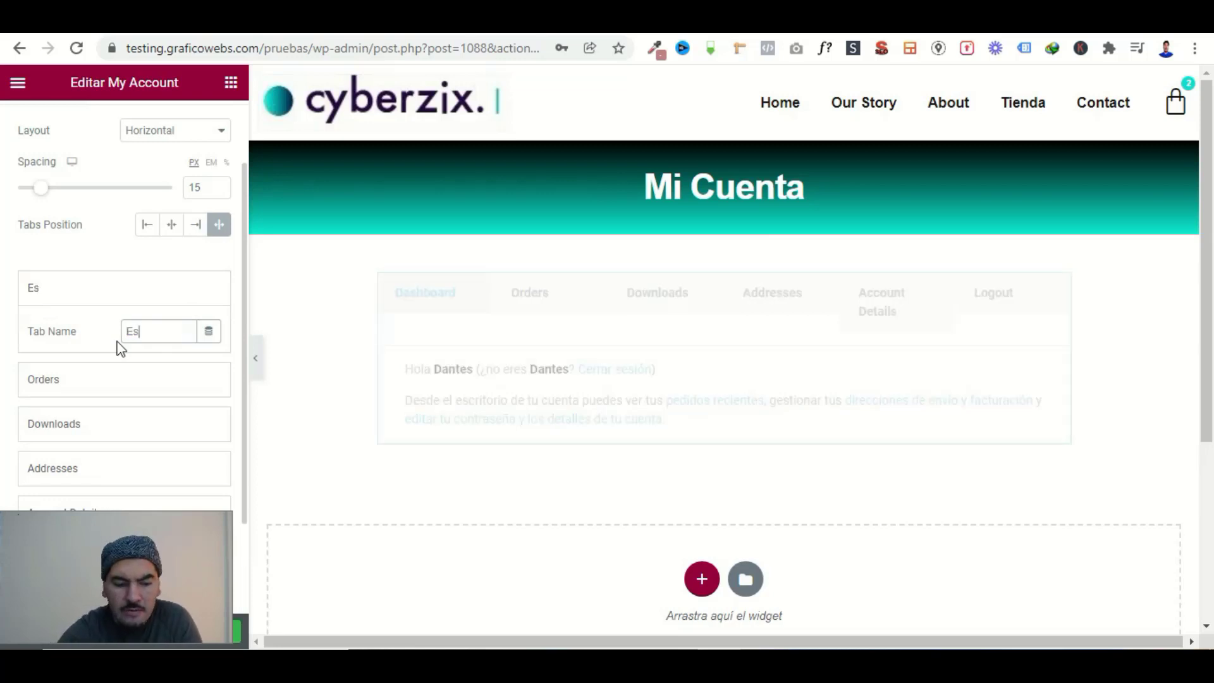
pyautogui.write('critorio')
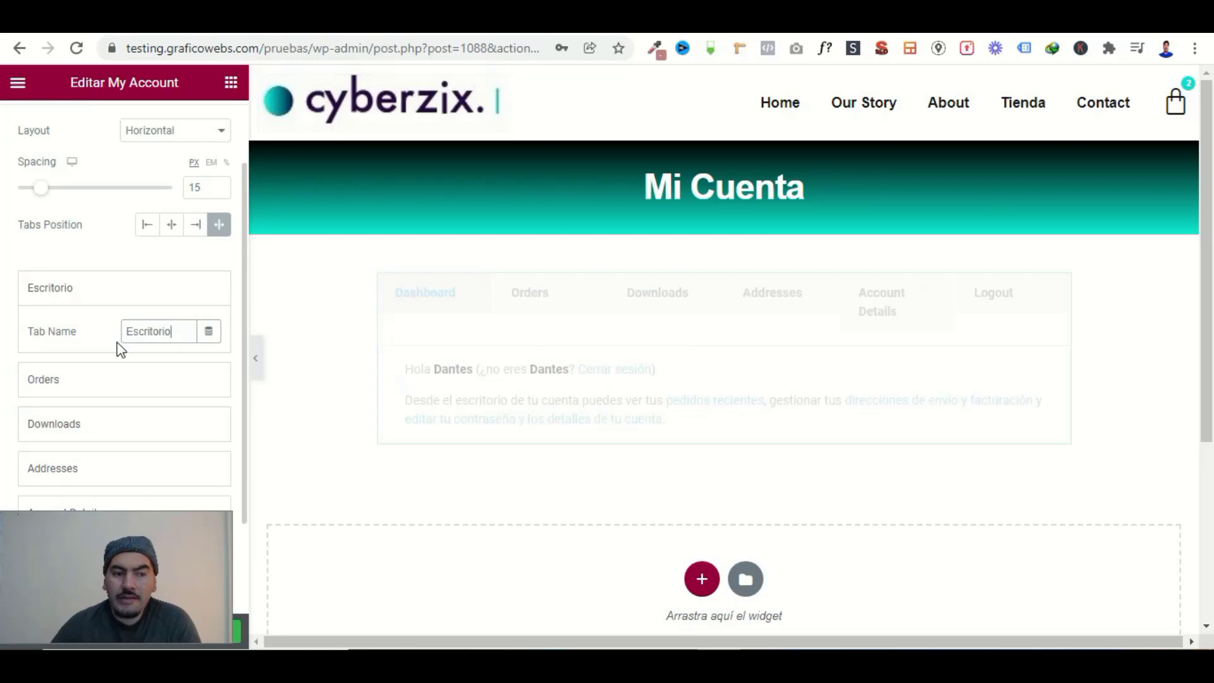
# Rename the Orders tab of the My Account widget as Órdenes.
pyautogui.click(74, 385)
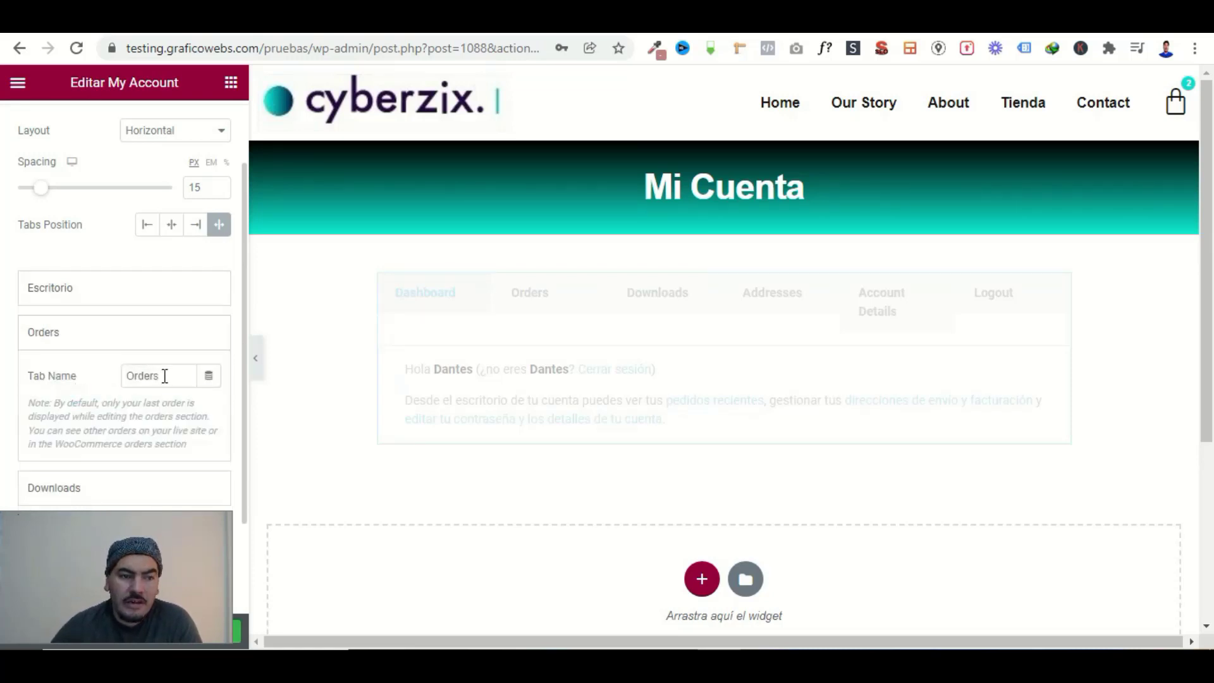
pyautogui.moveTo(163, 376); pyautogui.dragTo(125, 382)
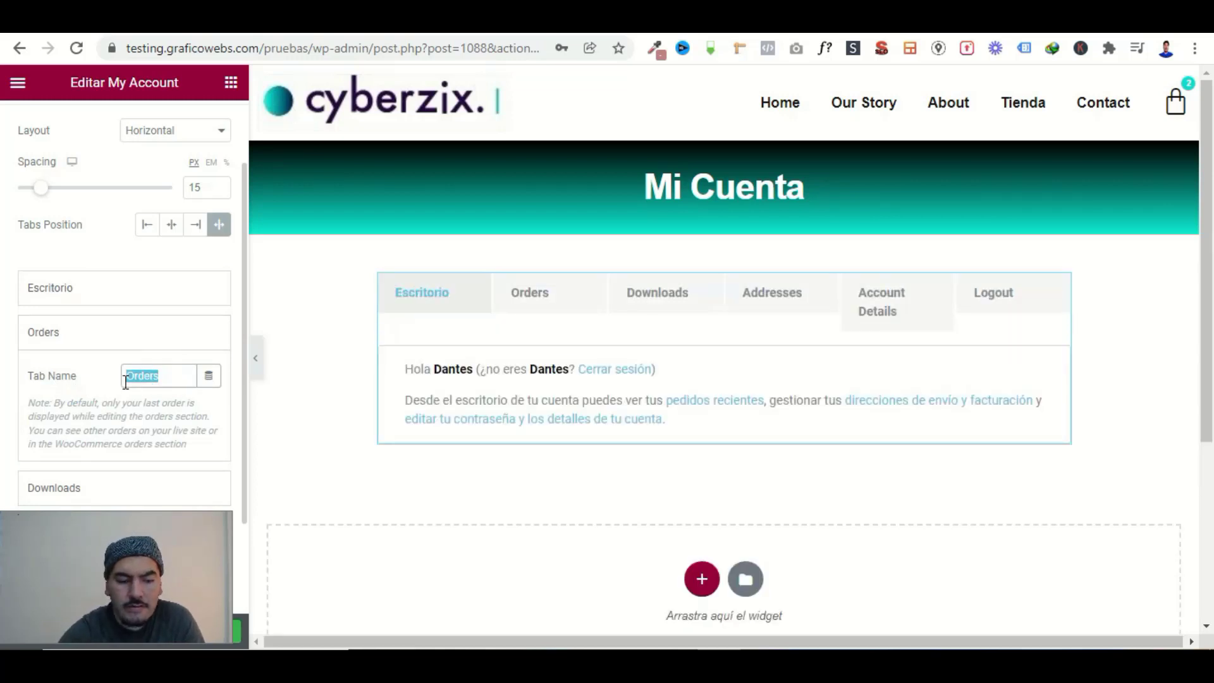
pyautogui.write('Órdenes')
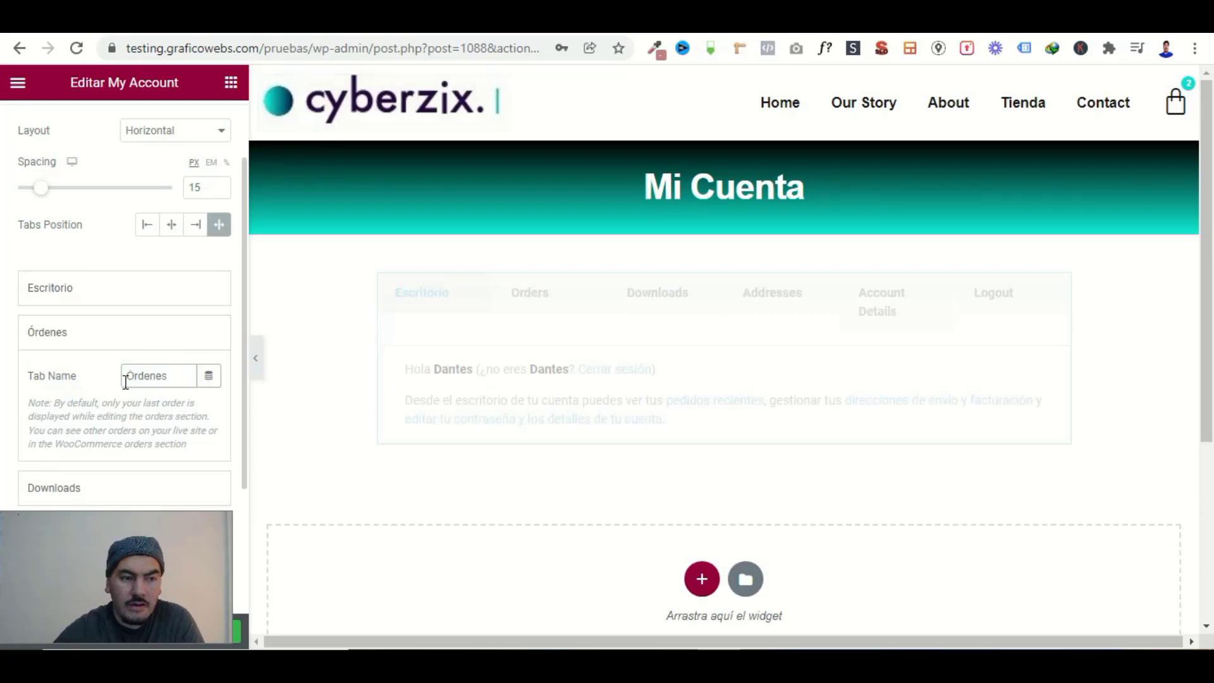
pyautogui.click(60, 334)
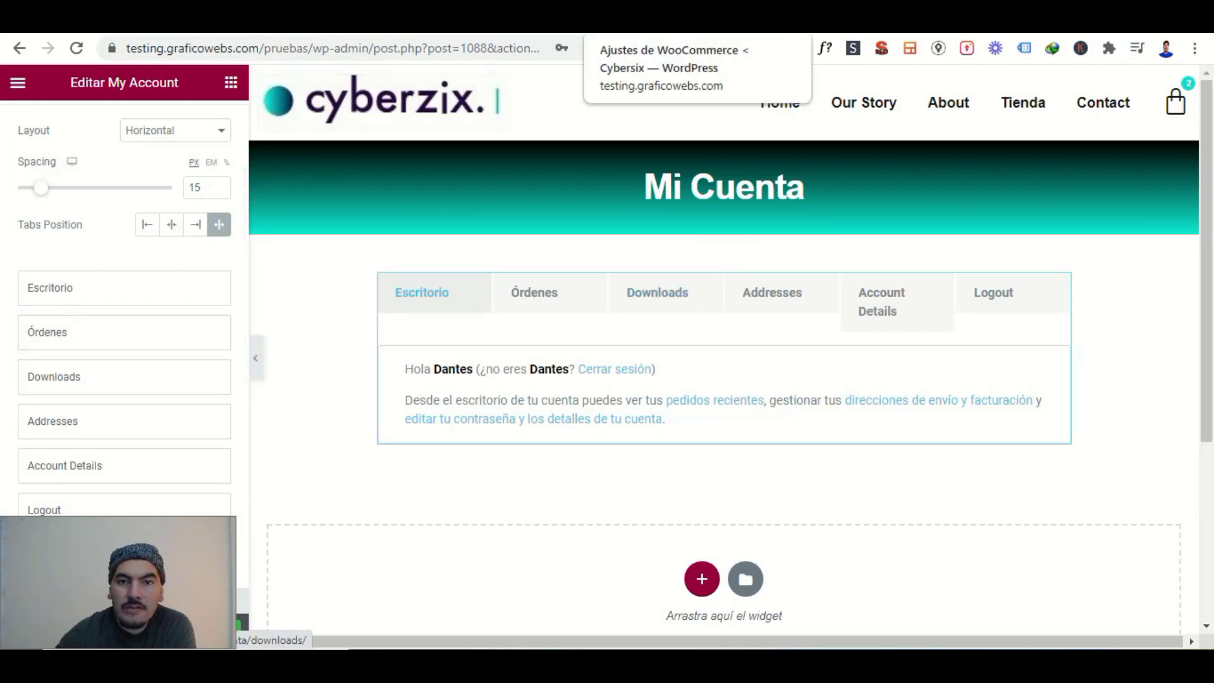
# Switch to the WooCommerce advanced settings, clear the Descargas account variable to disable the downloads tab, and save the changes.
pyautogui.click(639, 19)
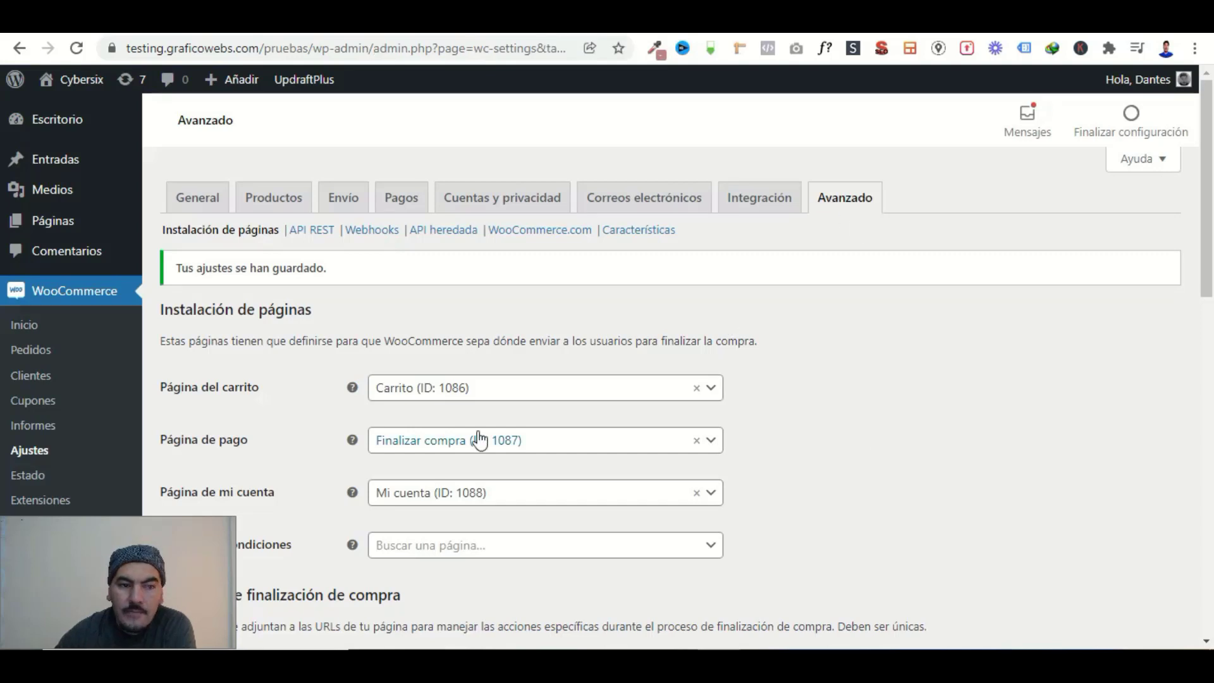
pyautogui.scroll(-5, 372, 415)
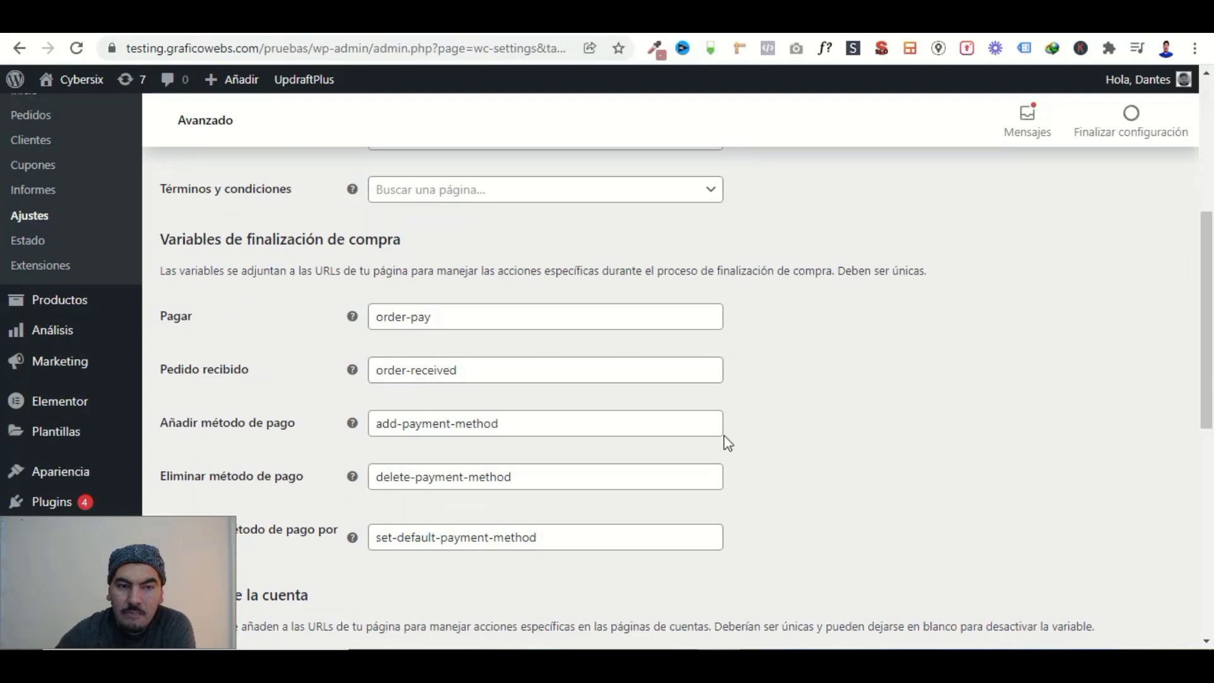
pyautogui.scroll(-5, 727, 442)
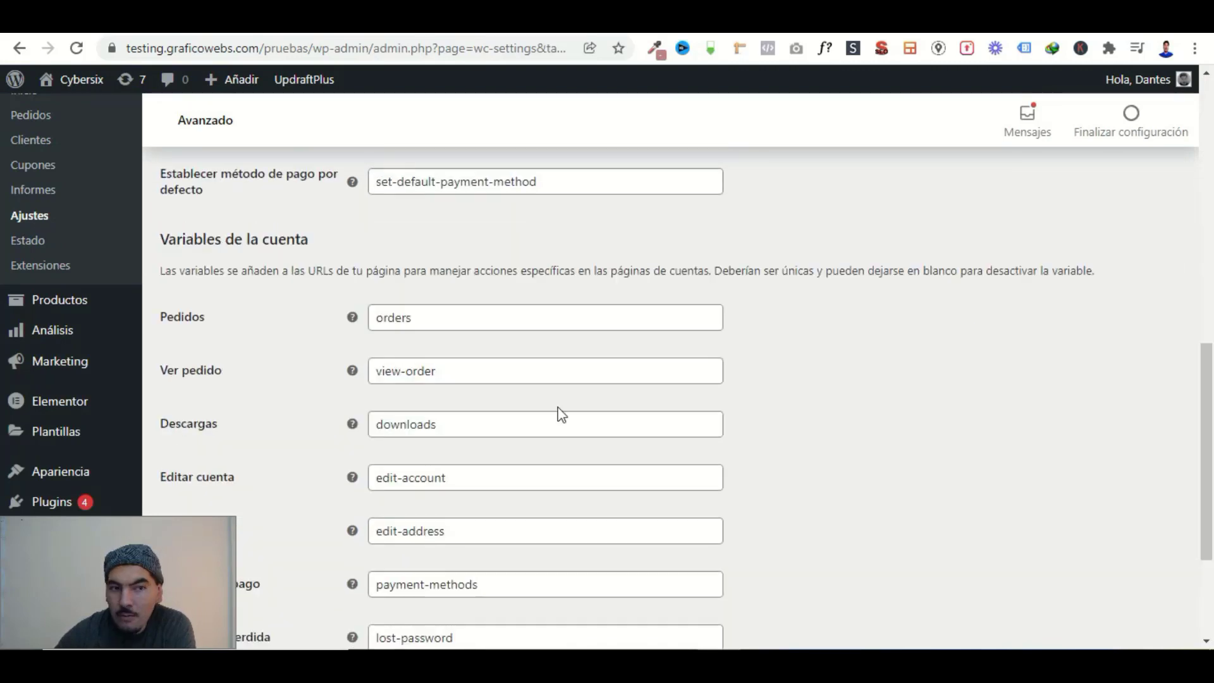
pyautogui.scroll(-3, 560, 414)
pyautogui.scroll(6, 577, 411)
pyautogui.scroll(-5, 578, 411)
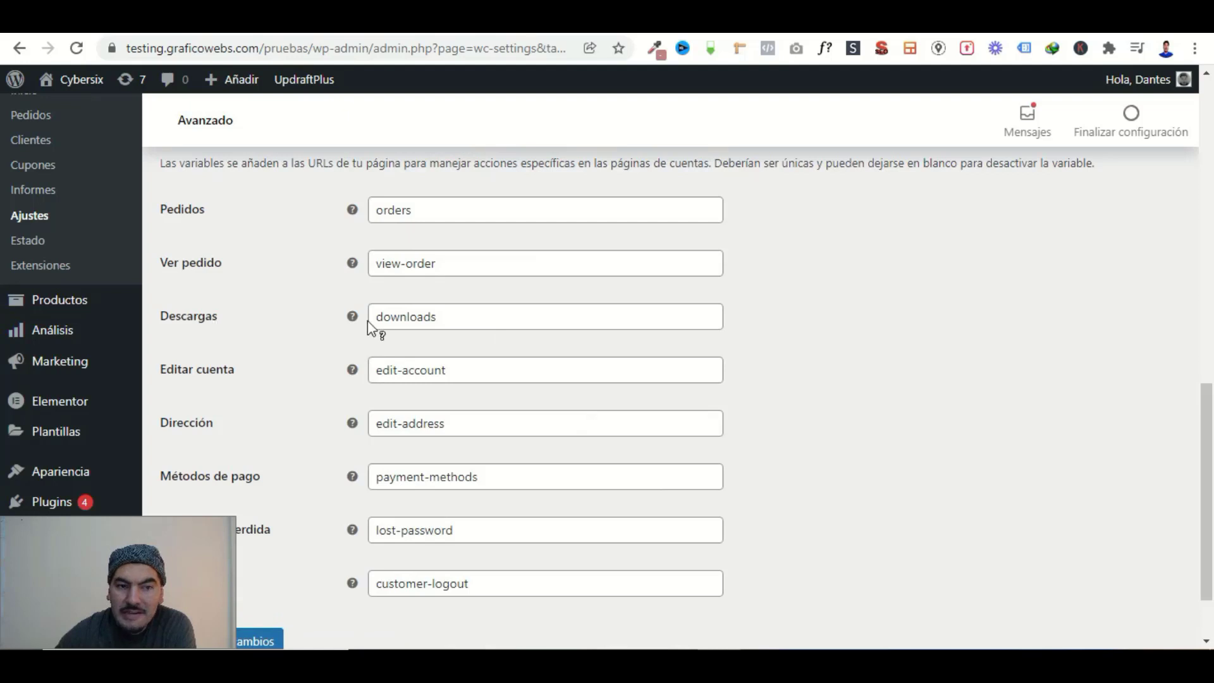
pyautogui.click(465, 314)
pyautogui.moveTo(465, 314); pyautogui.dragTo(371, 336)
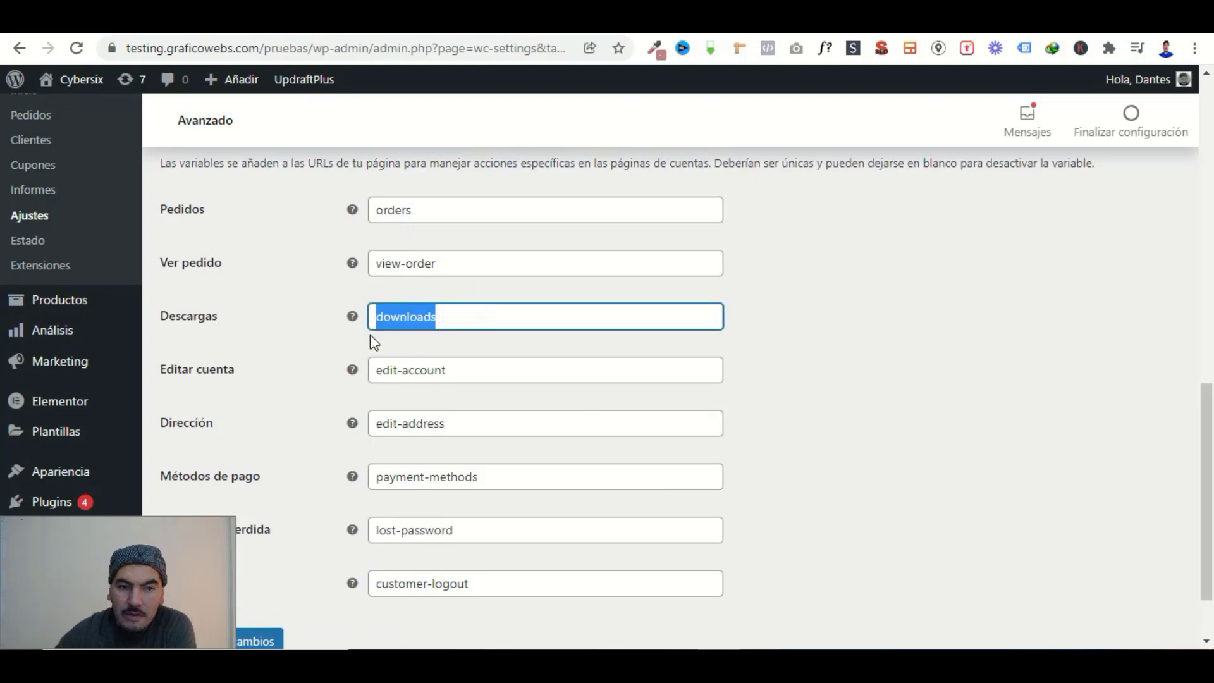
pyautogui.press('BackSpace')
pyautogui.scroll(-1, 899, 379)
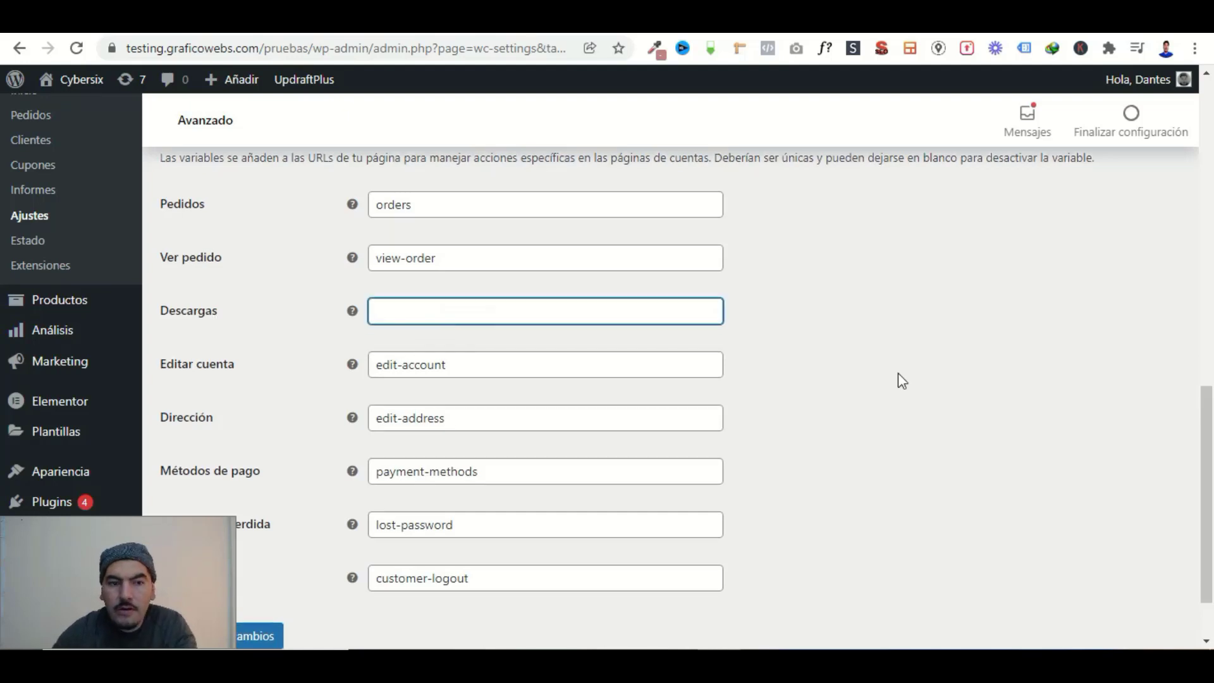
pyautogui.click(269, 557)
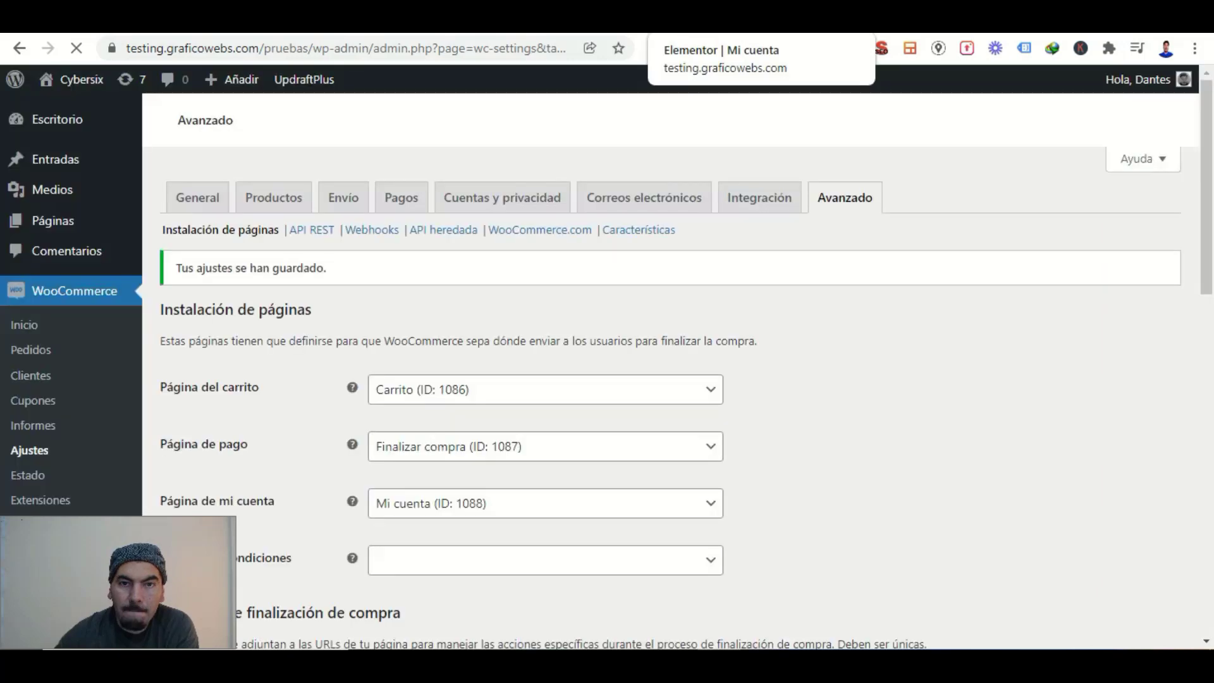
# Return to the Elementor editor of Mi cuenta, update the page and reload the editor.
pyautogui.click(703, 20)
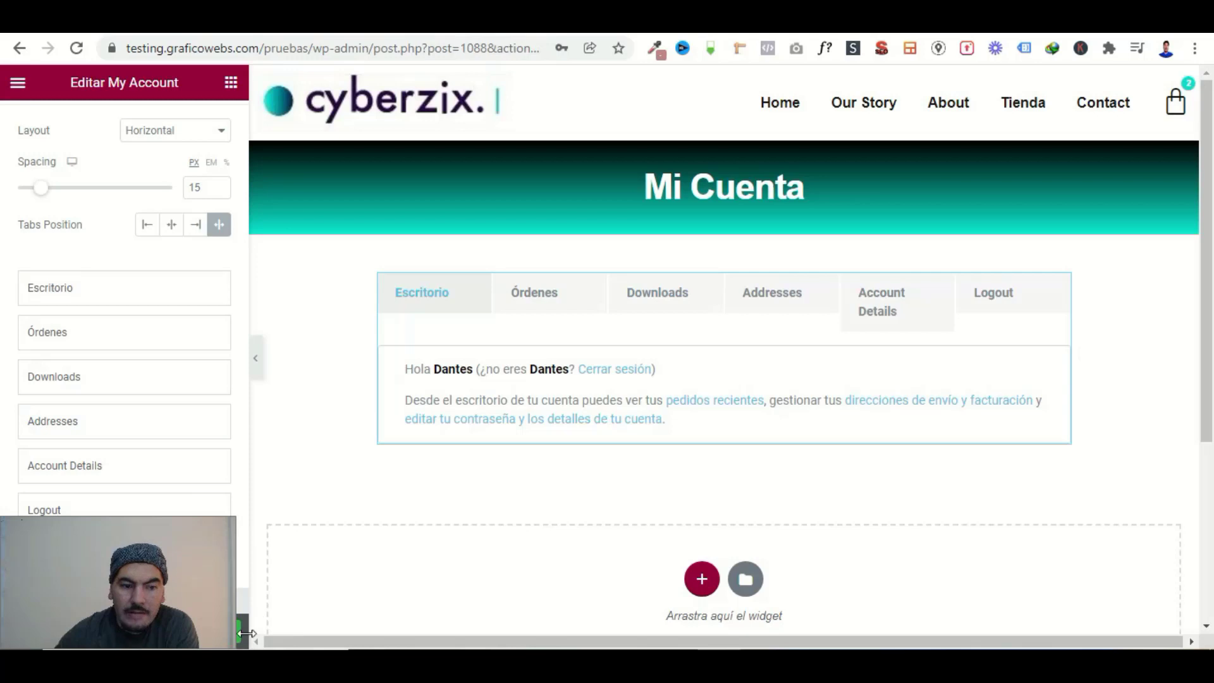
pyautogui.click(241, 636)
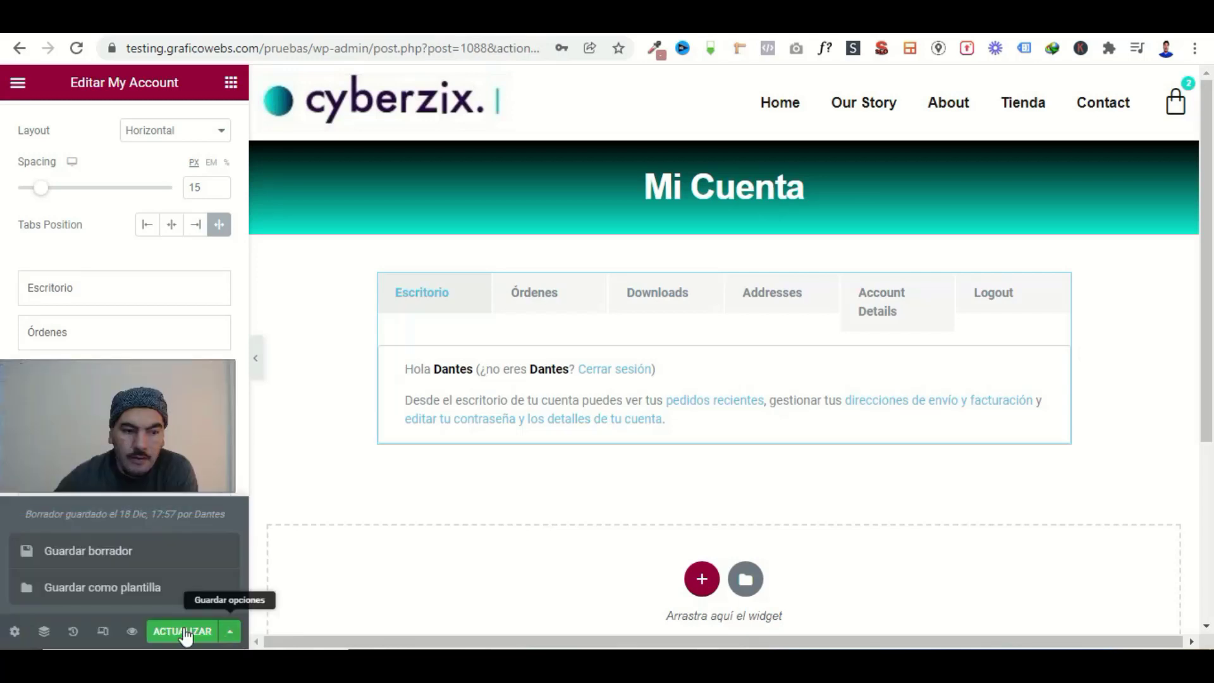
pyautogui.click(183, 632)
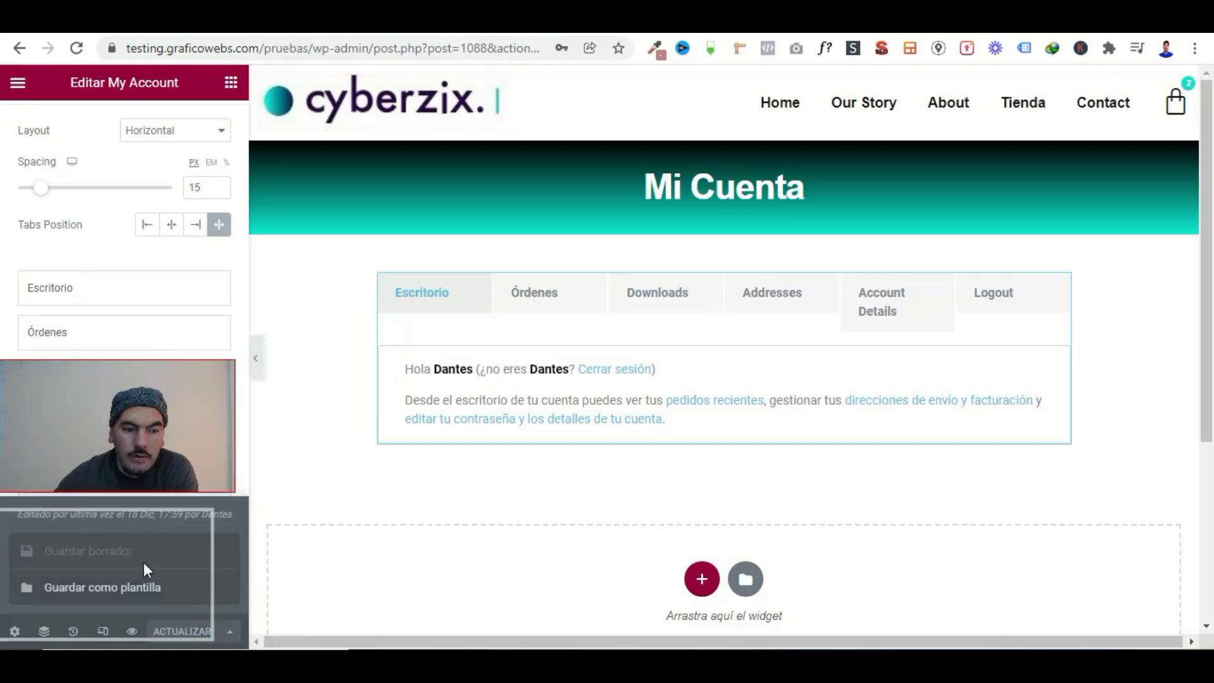
pyautogui.click(77, 49)
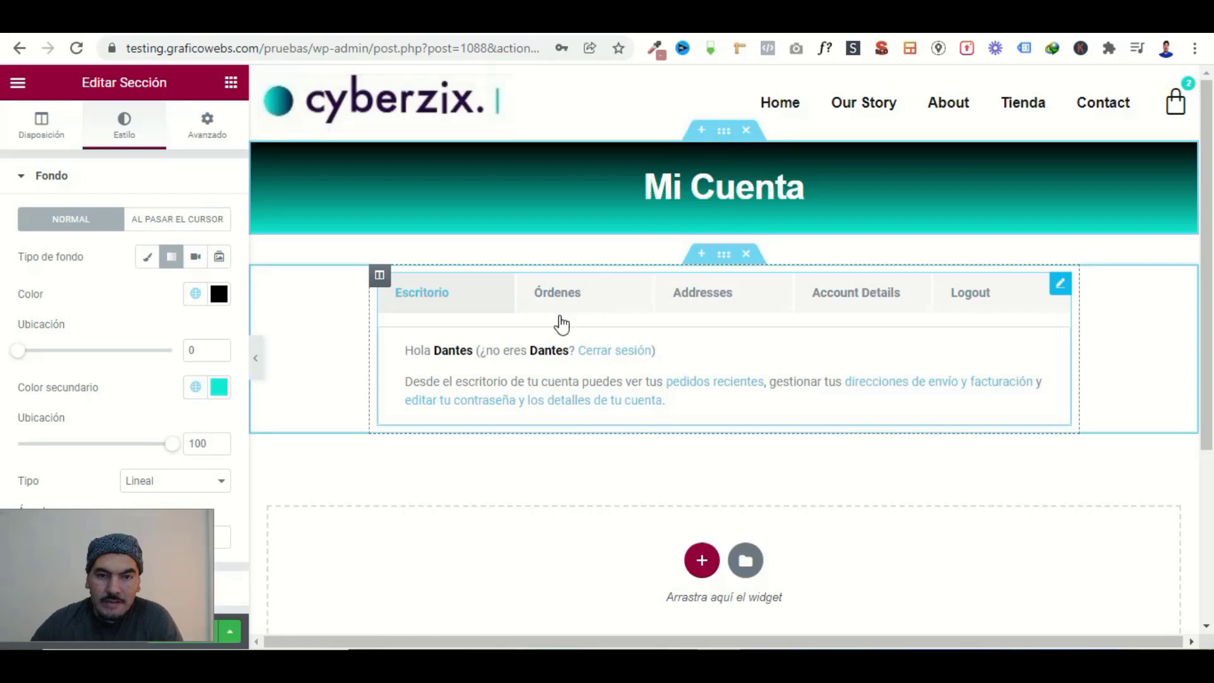
# Open the My Account widget for editing and rename its Addresses tab as Dirección.
pyautogui.click(579, 295)
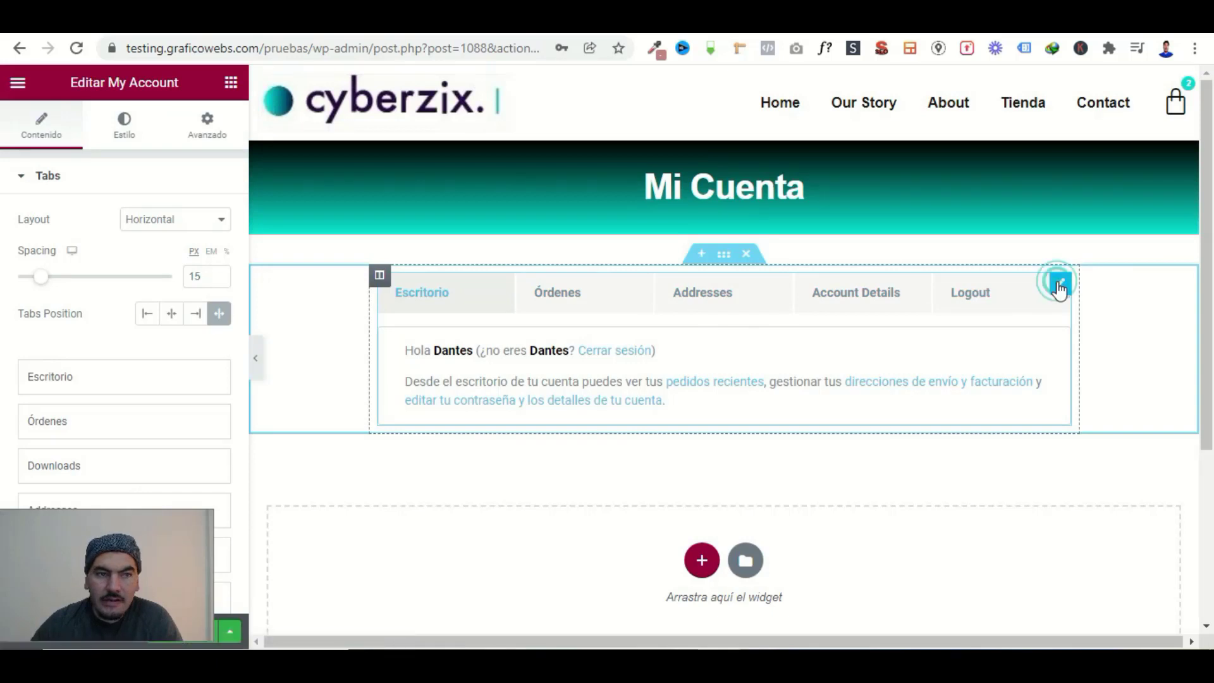
pyautogui.scroll(-3, 122, 407)
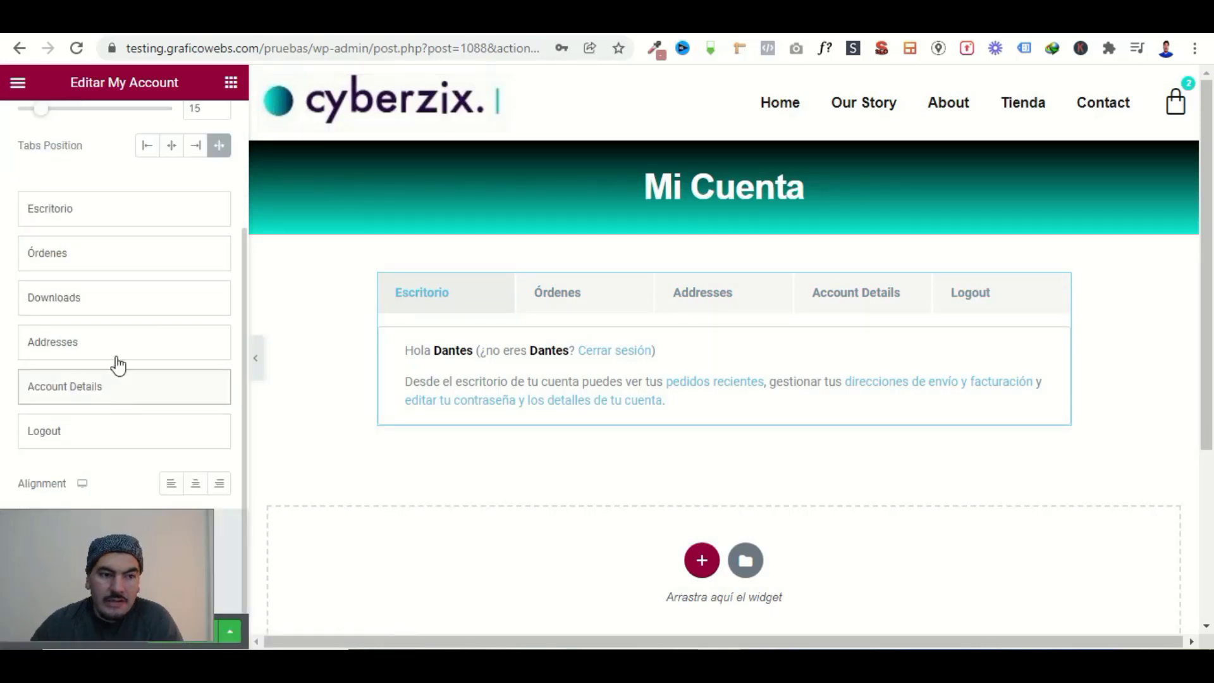
pyautogui.click(87, 352)
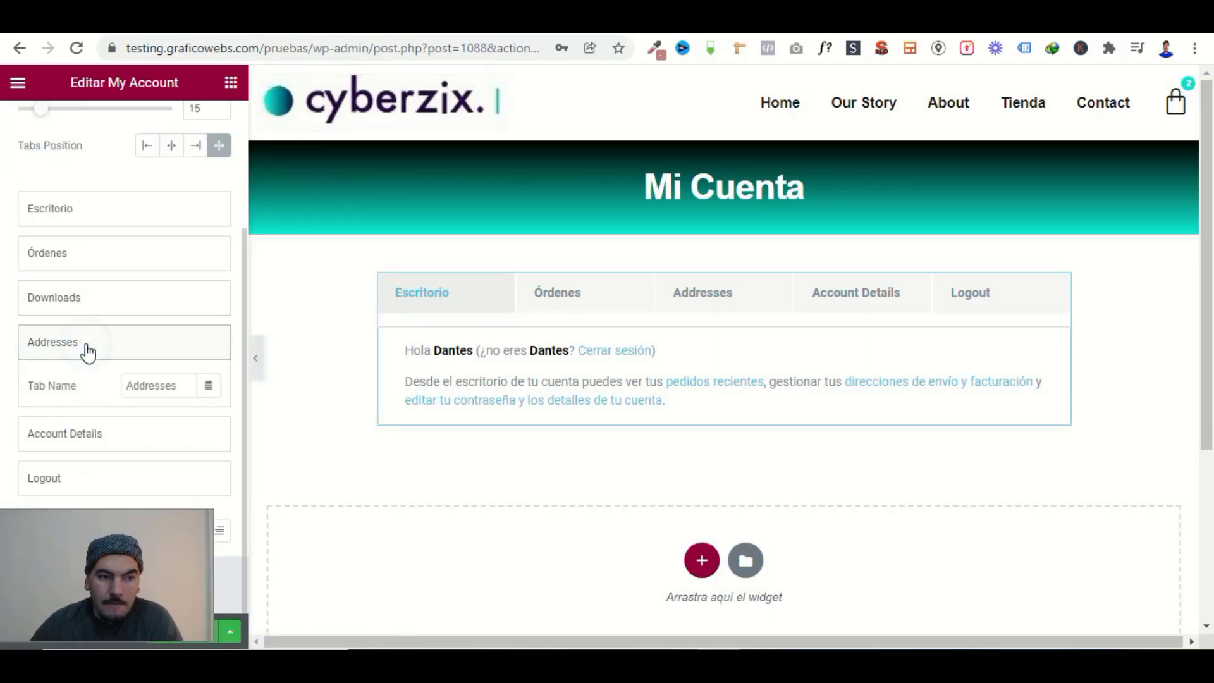
pyautogui.click(185, 386)
pyautogui.doubleClick(184, 385)
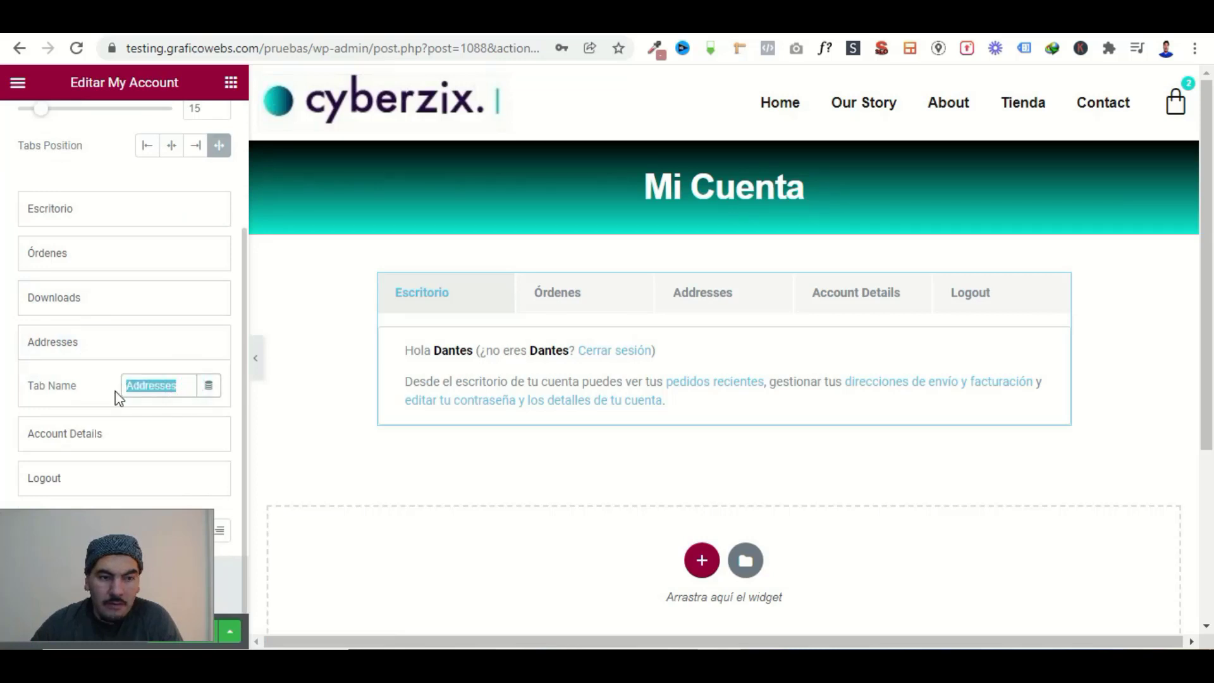
pyautogui.write('Direc')
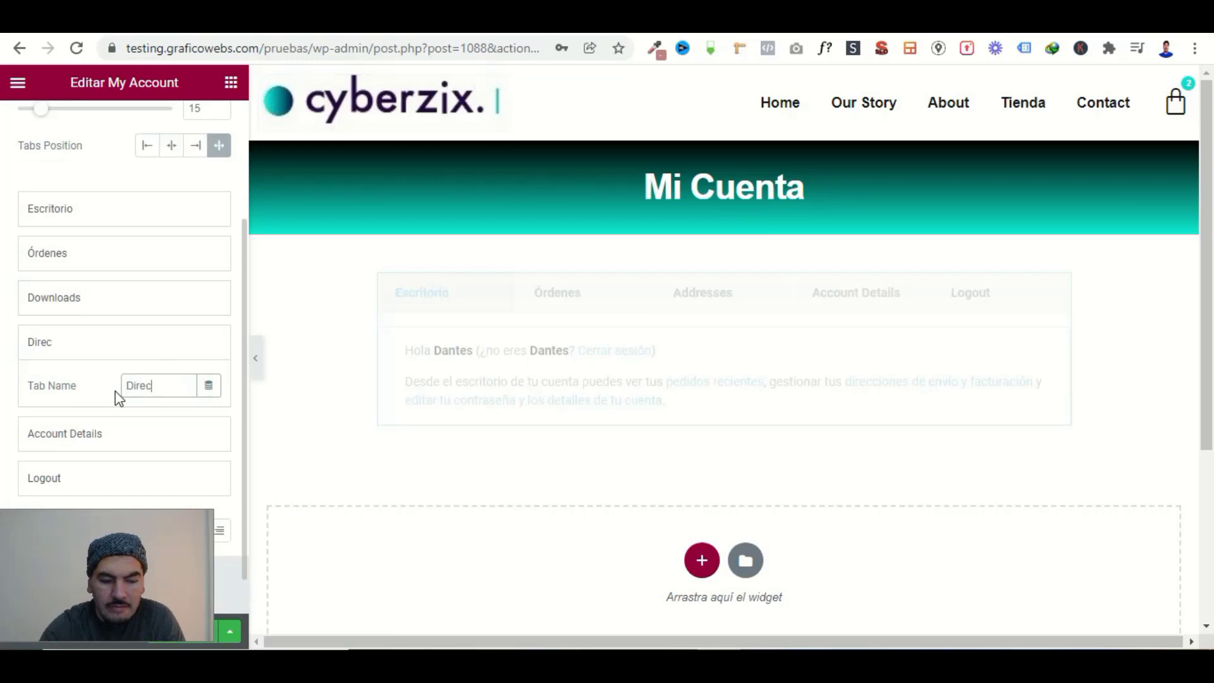
pyautogui.write('ción')
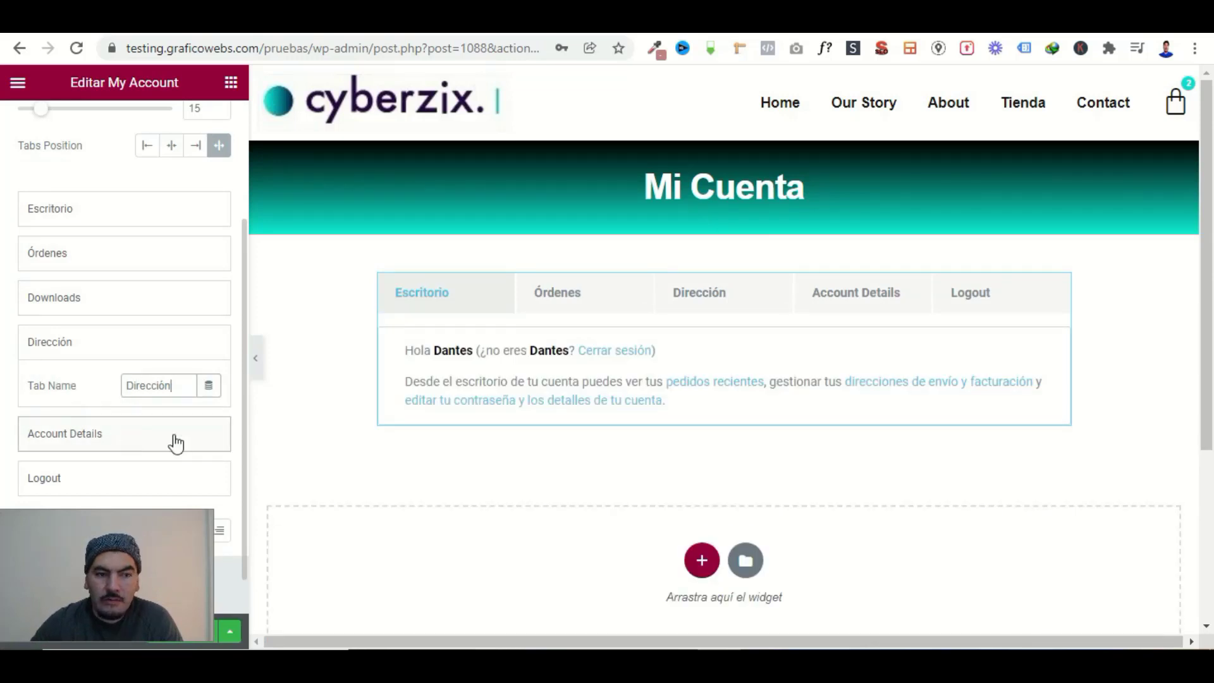
# Rename the Account Details tab of the My Account widget as Detalles.
pyautogui.click(112, 442)
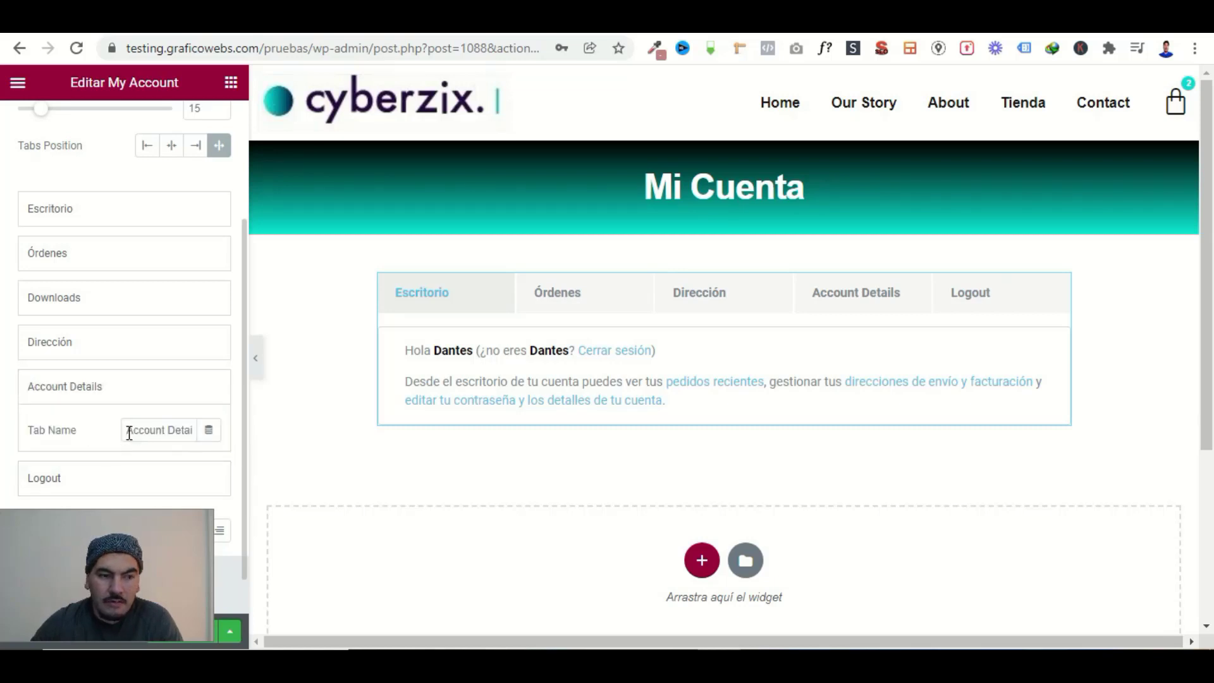
pyautogui.moveTo(129, 433); pyautogui.dragTo(188, 436)
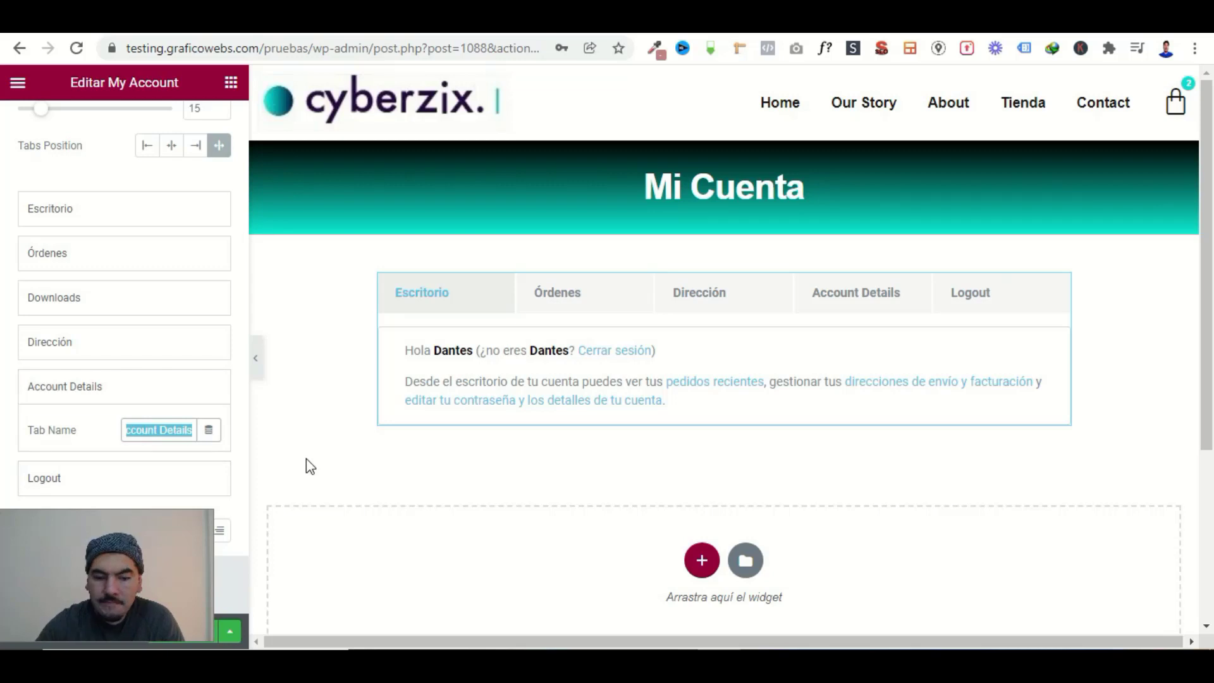
pyautogui.write('De')
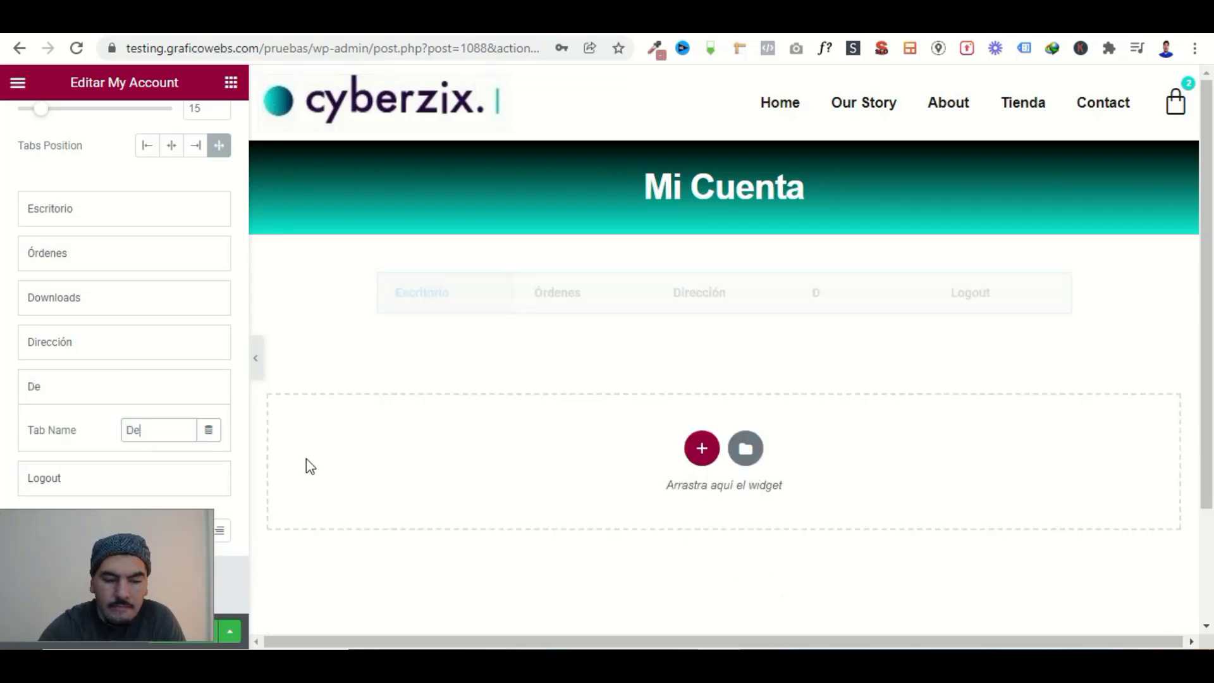
pyautogui.write('talles')
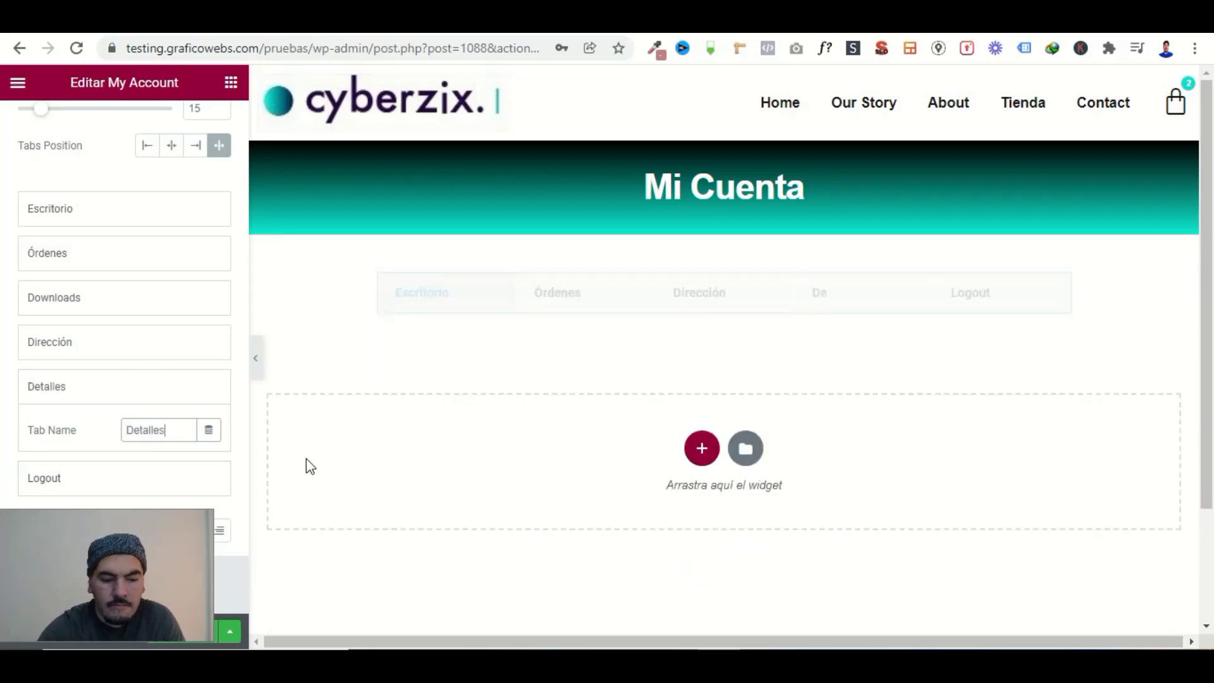
# Complete the account details tab's name as Detalles de cuenta and rename the Logout tab as Cerra sesión.
pyautogui.write(' de cuenta')
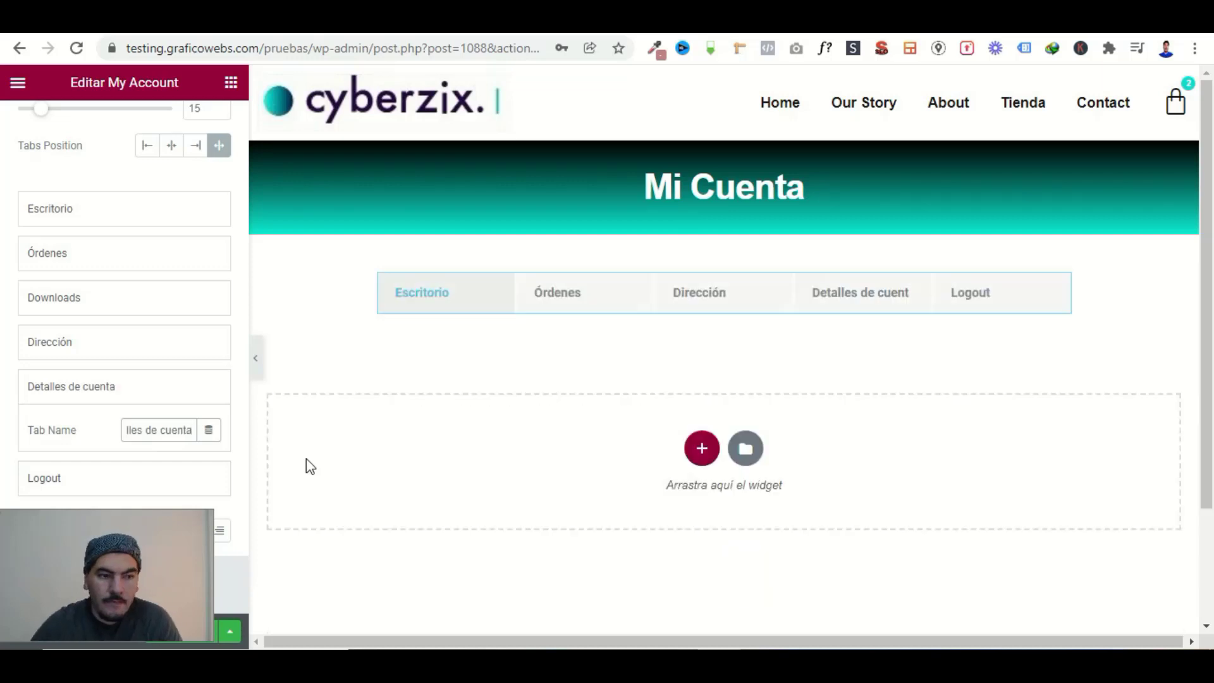
pyautogui.click(124, 478)
pyautogui.scroll(-1, 158, 449)
pyautogui.click(169, 424)
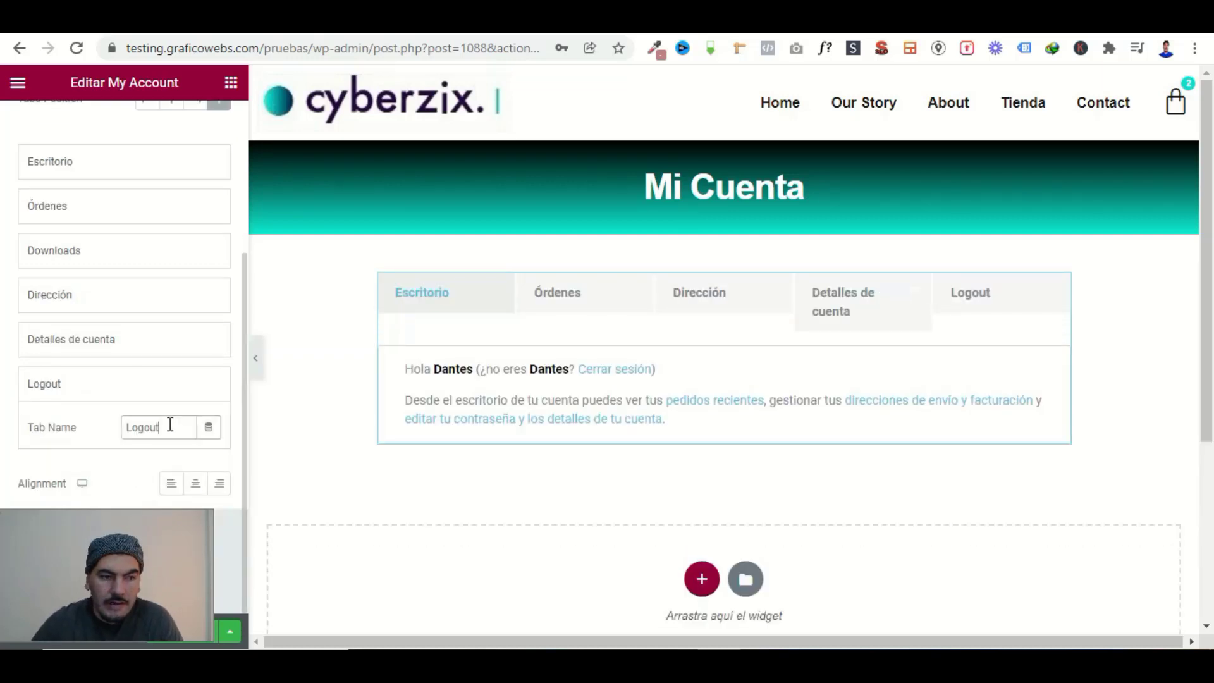
pyautogui.moveTo(170, 425); pyautogui.dragTo(116, 420)
pyautogui.write('C')
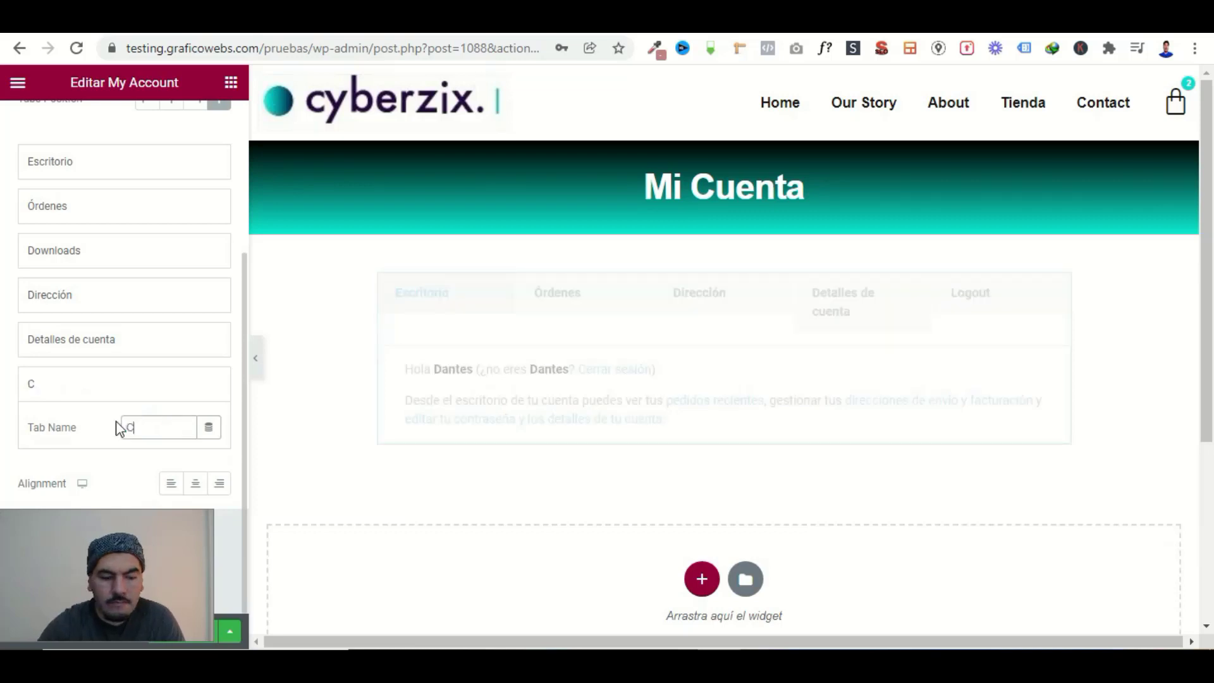
pyautogui.write('erra sesi')
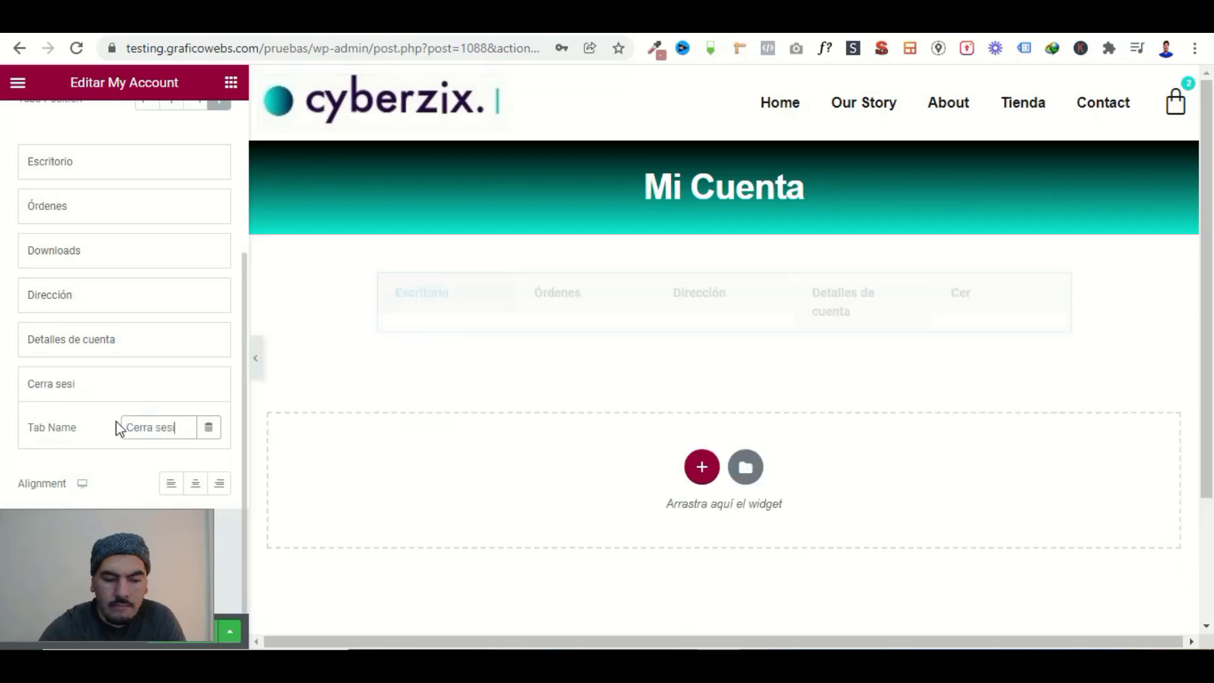
pyautogui.write('ón')
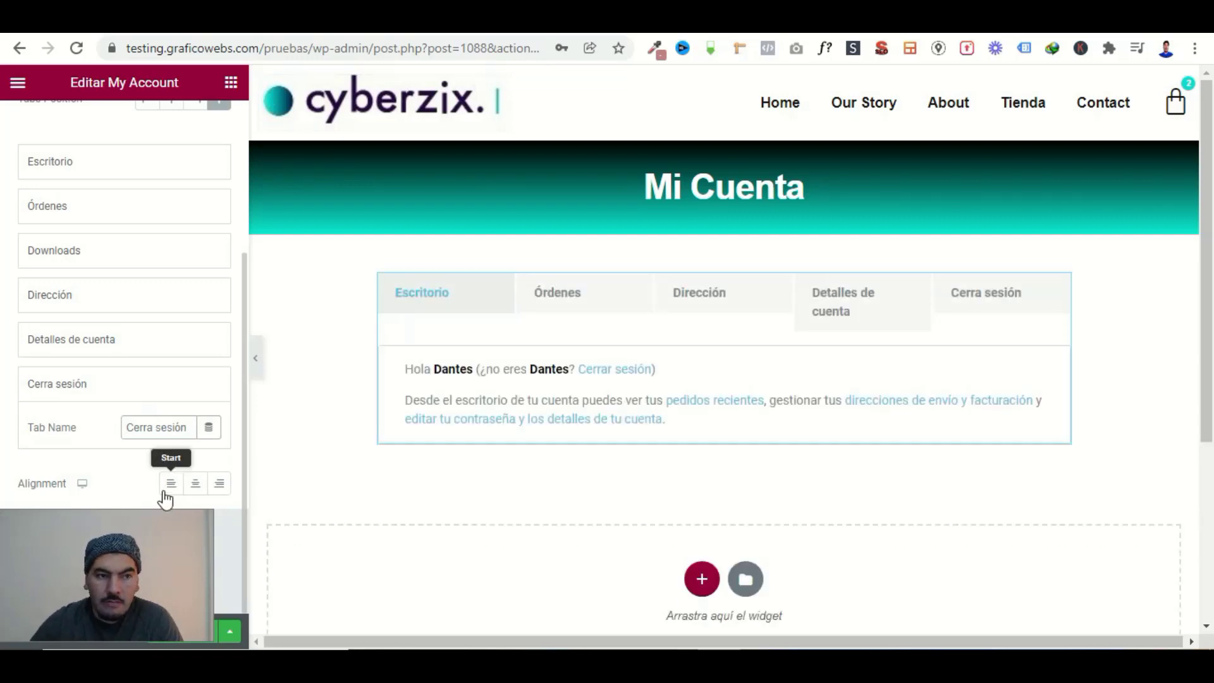
# Try centre alignment for the tab labels and set their alignment back to Start.
pyautogui.click(196, 486)
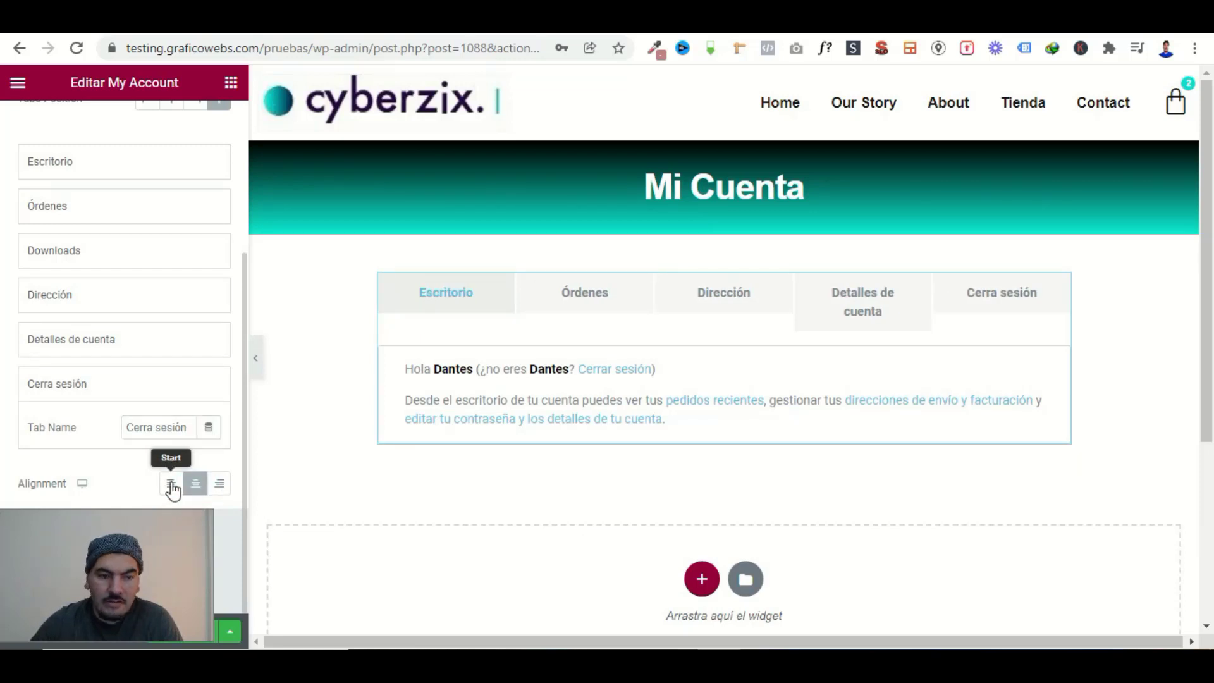
pyautogui.click(172, 484)
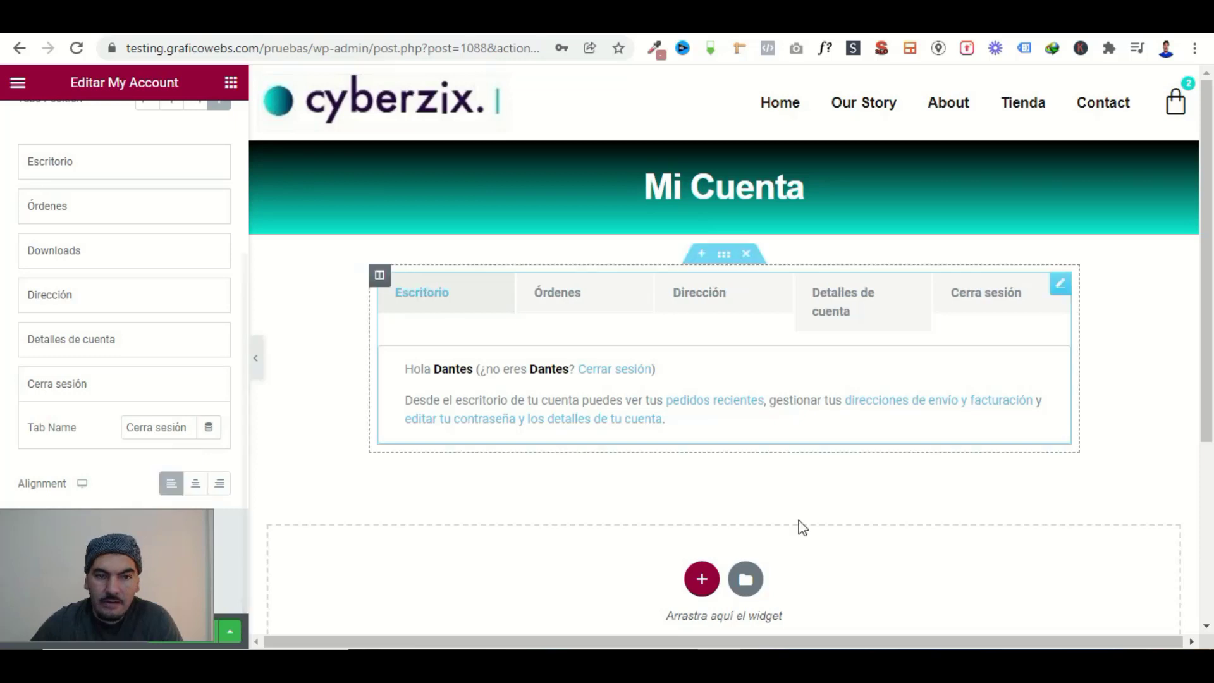
pyautogui.scroll(-4, 458, 544)
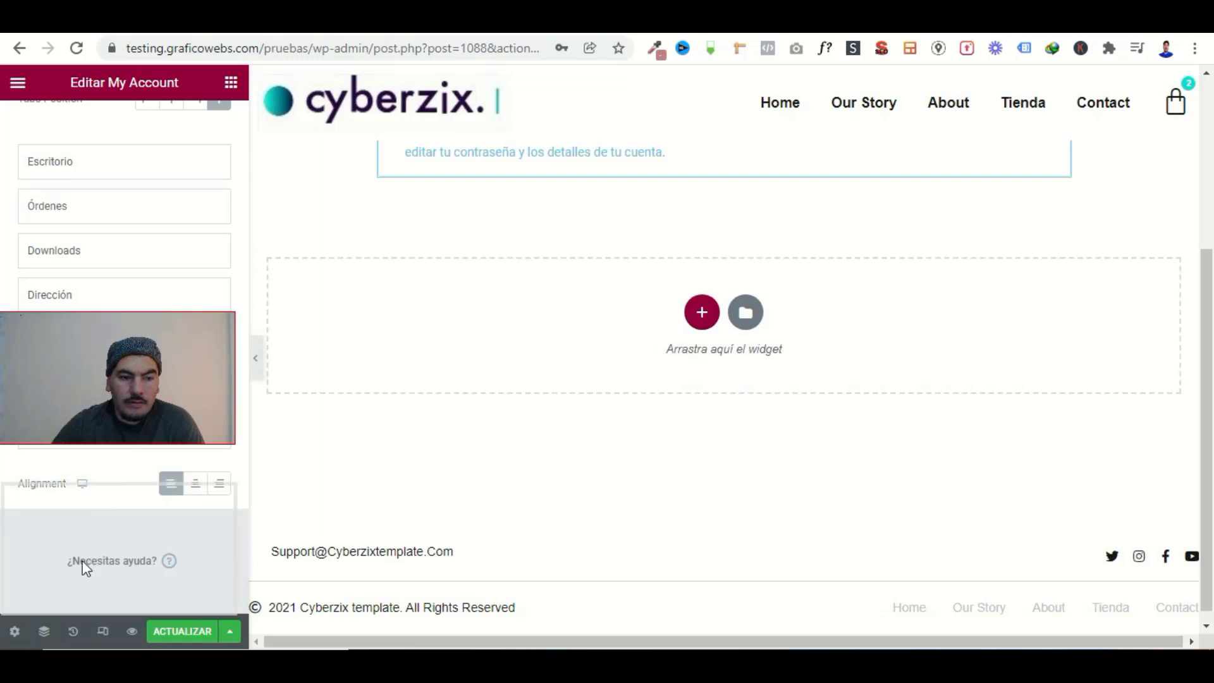
pyautogui.scroll(4, 721, 489)
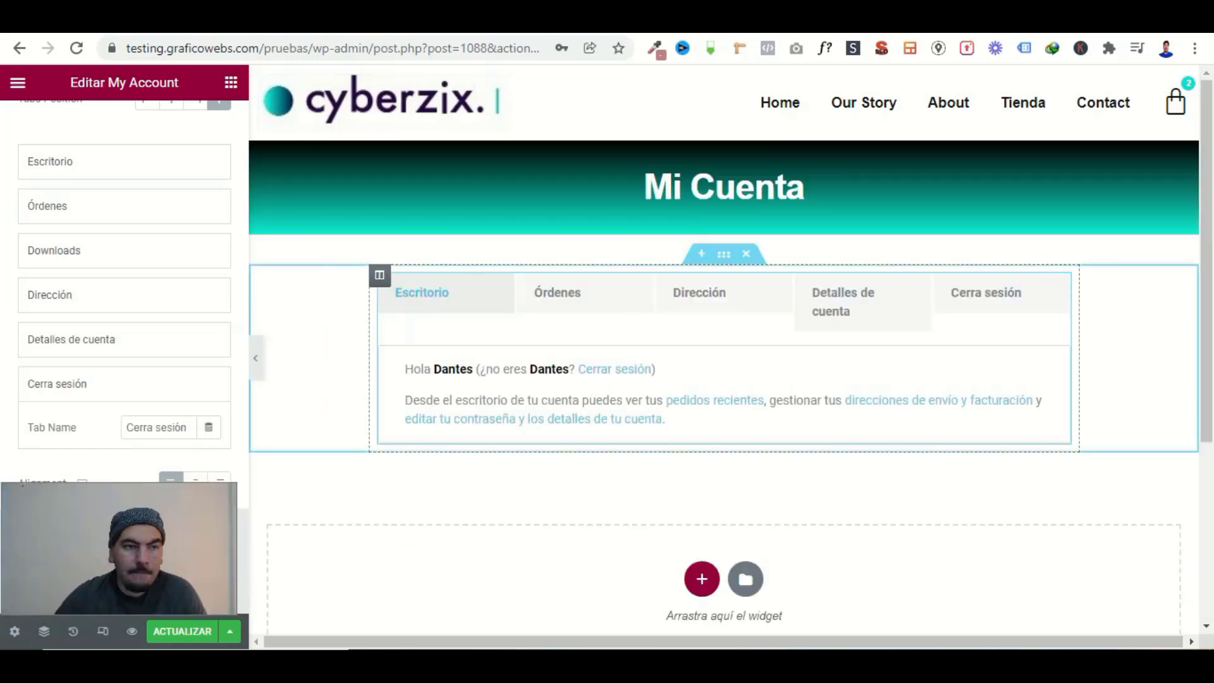
# Set the normal-state background of the My Account tabs to the global Primary colour.
pyautogui.scroll(3, 109, 235)
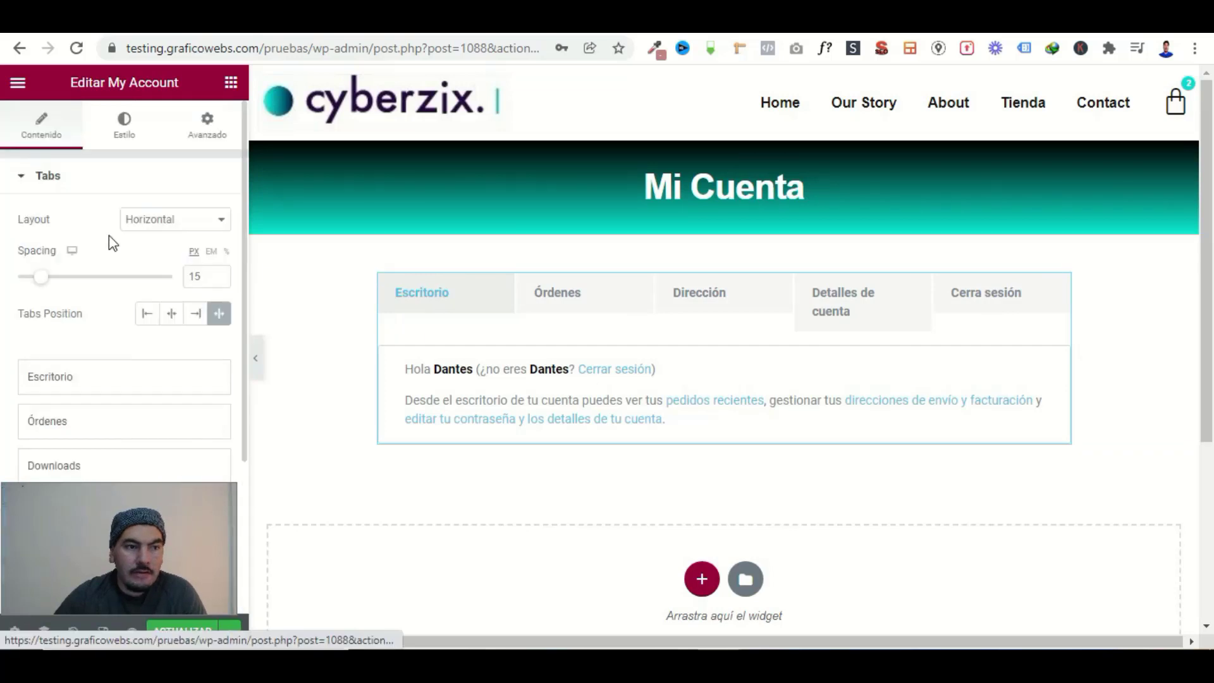
pyautogui.click(122, 134)
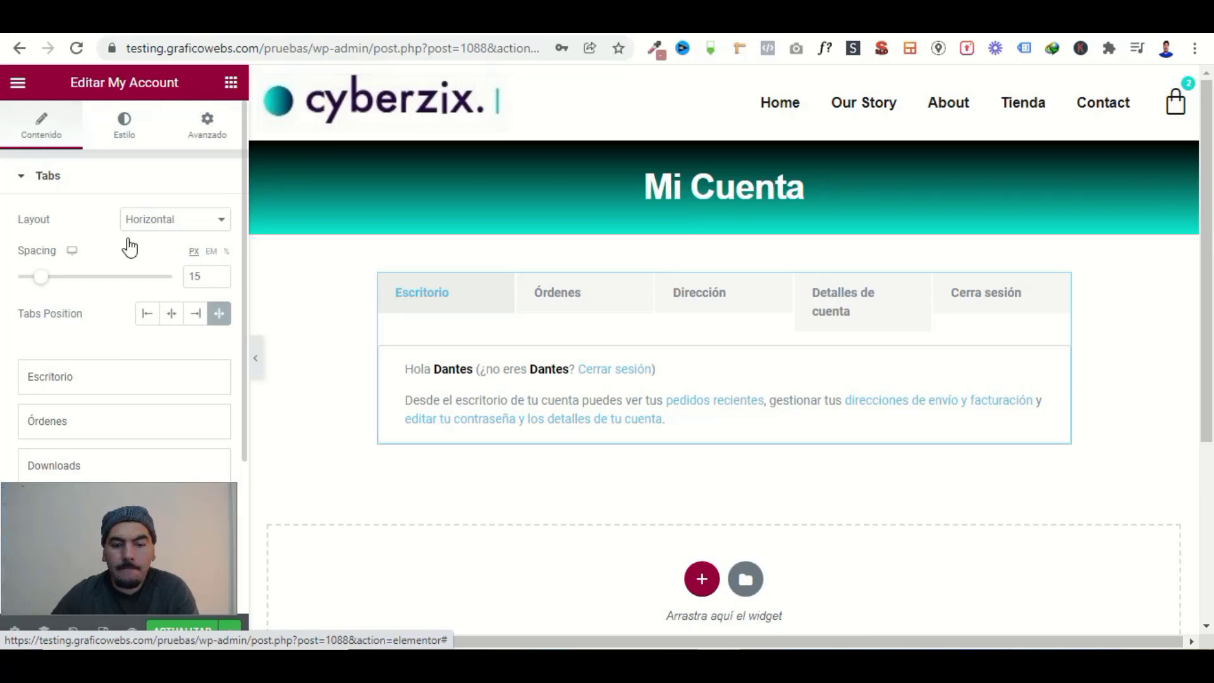
pyautogui.click(124, 124)
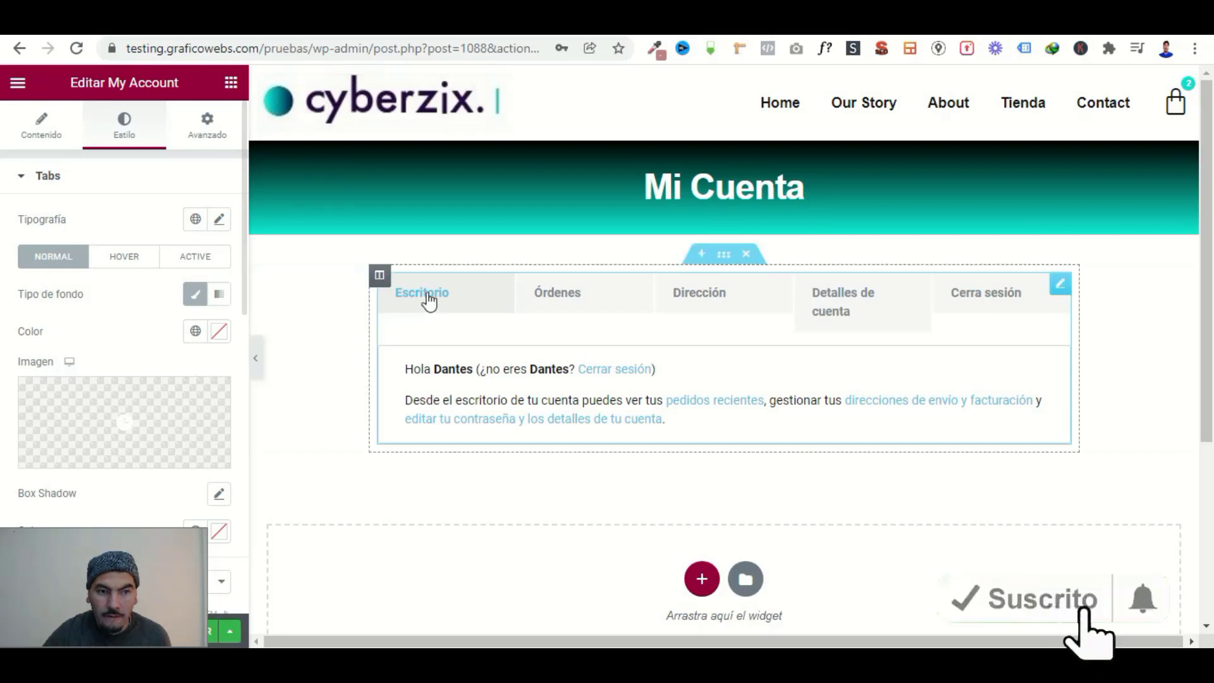
pyautogui.click(196, 333)
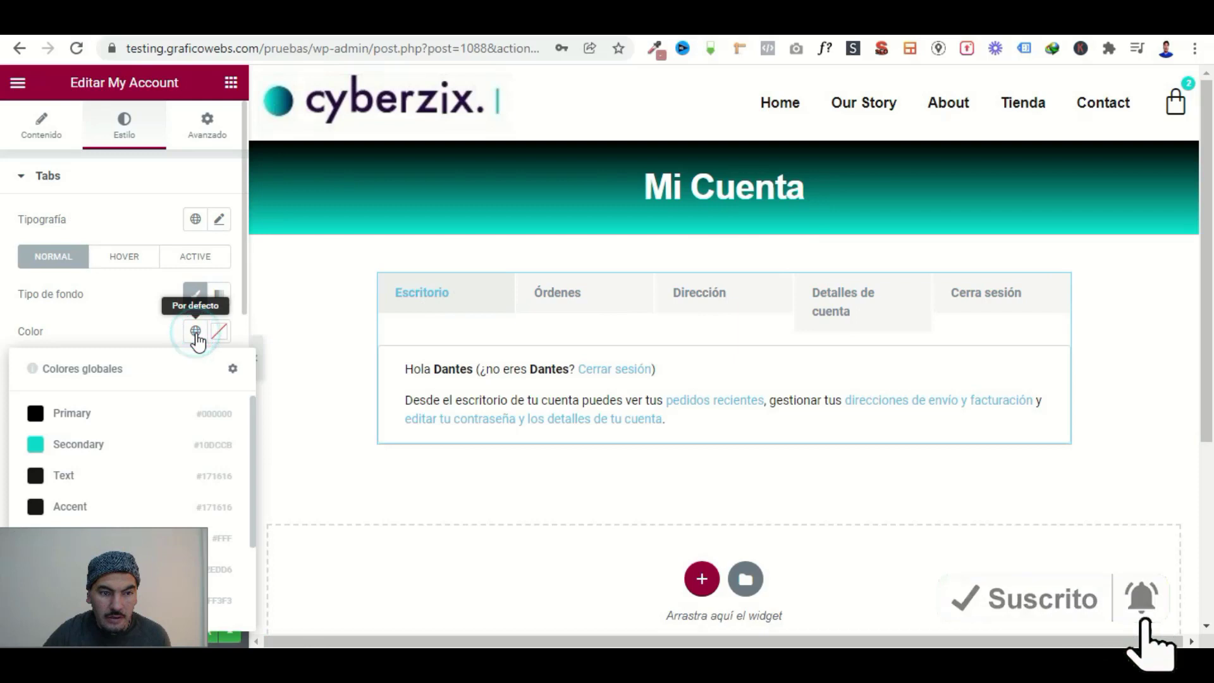
pyautogui.click(35, 413)
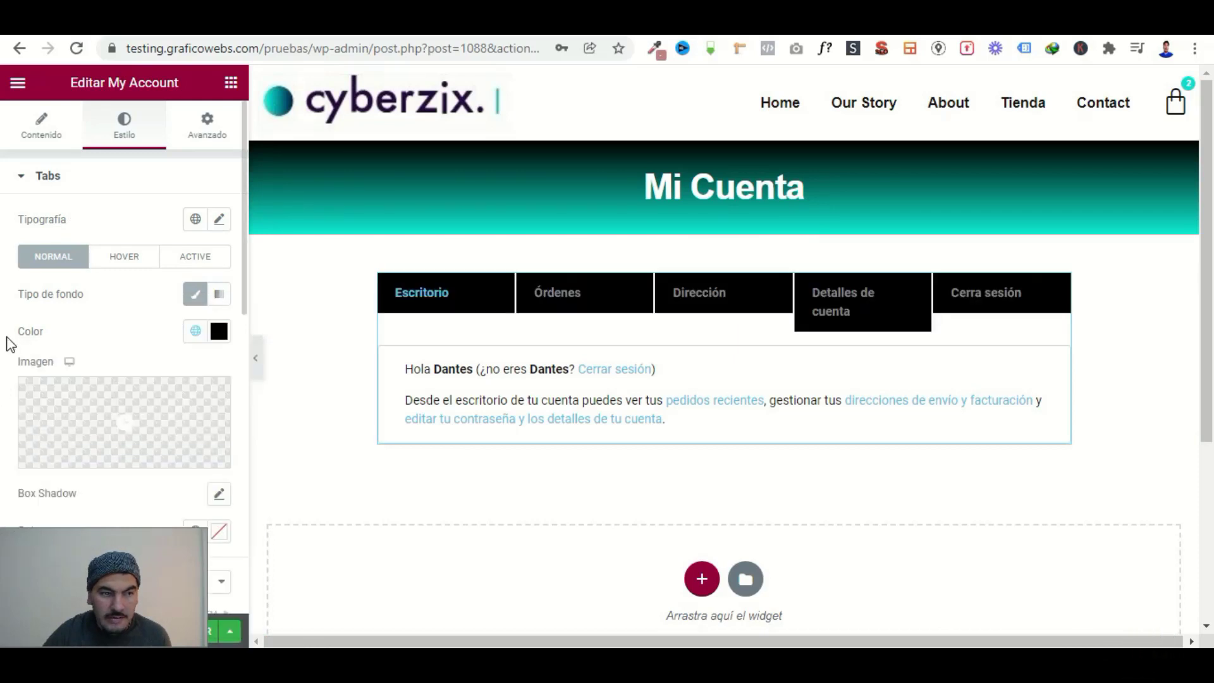
# Examine the tabs' style options for typography, border, padding, spacing and dividers.
pyautogui.scroll(-2, 76, 412)
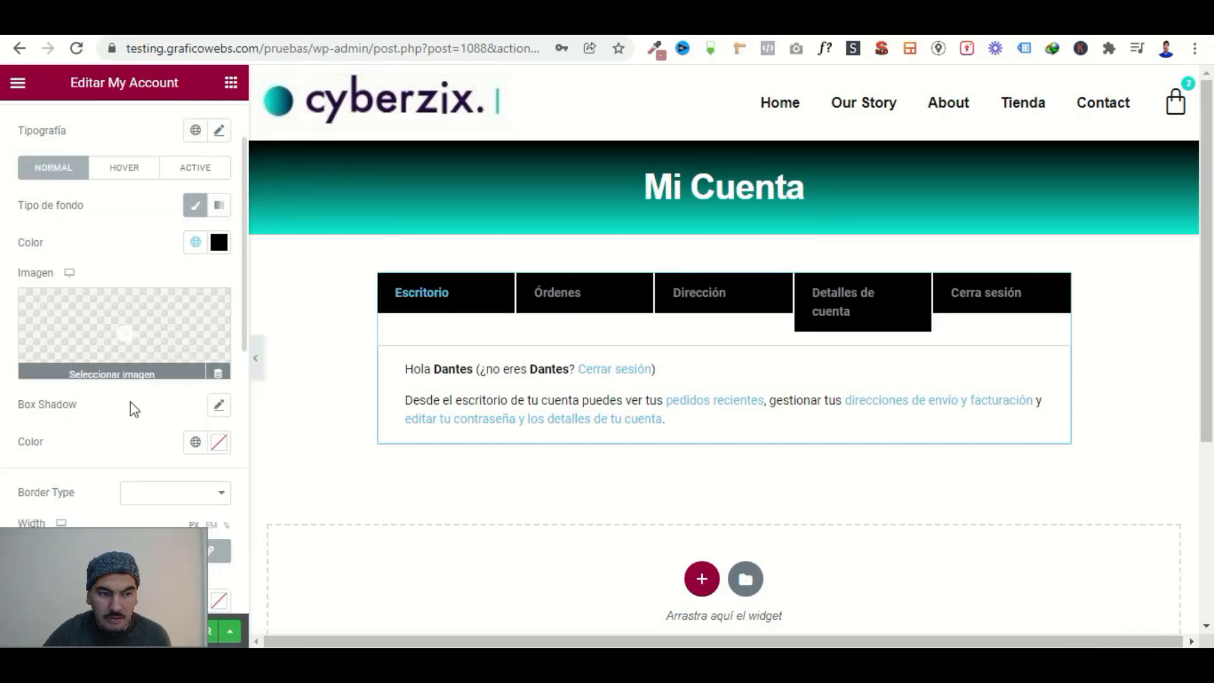
pyautogui.scroll(-2, 133, 410)
pyautogui.scroll(-2, 139, 404)
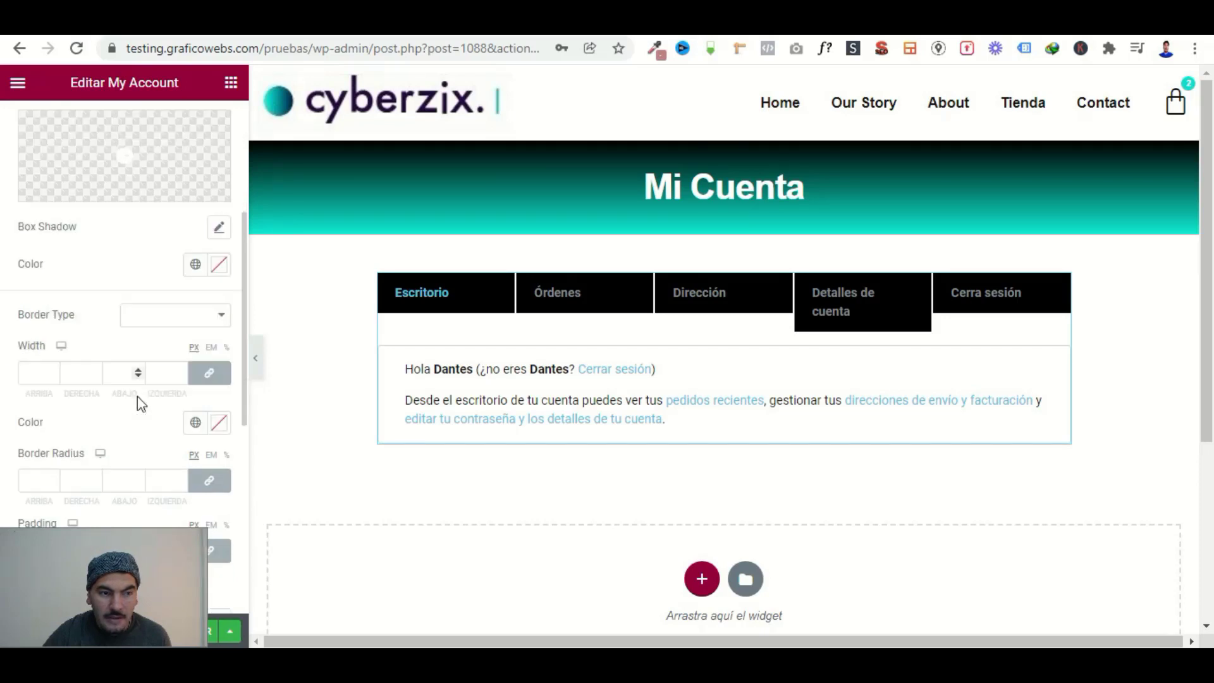
pyautogui.scroll(5, 141, 404)
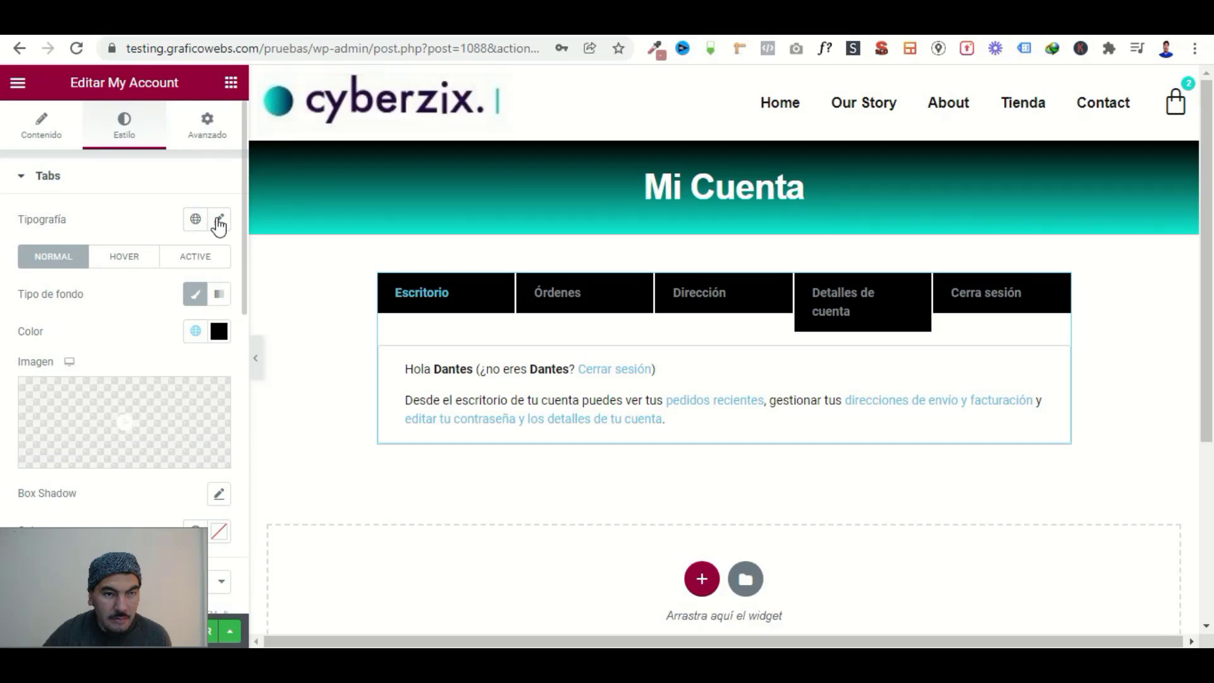
pyautogui.click(218, 221)
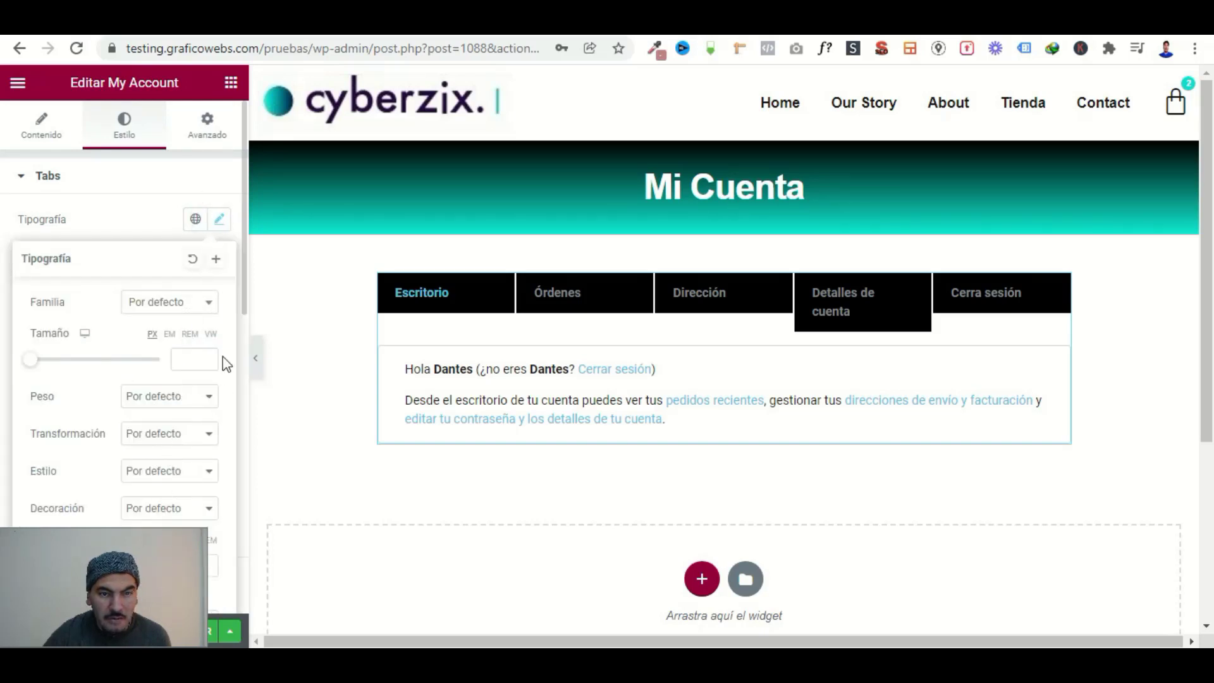
pyautogui.scroll(-4, 179, 474)
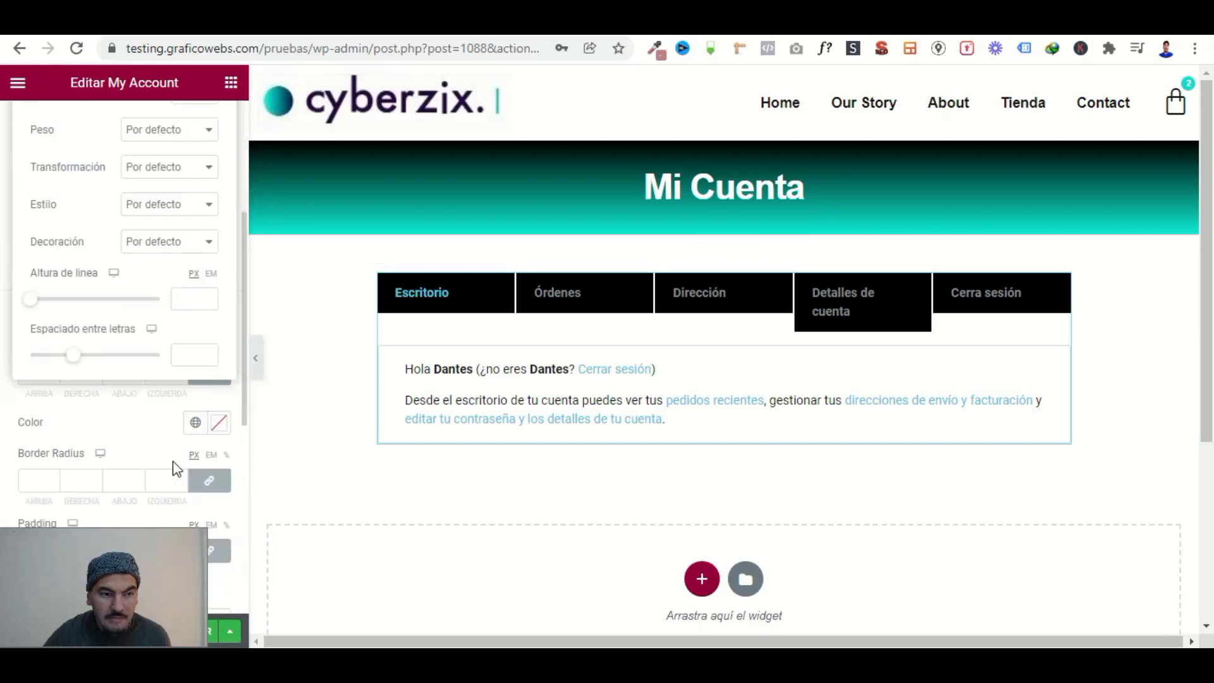
pyautogui.click(14, 400)
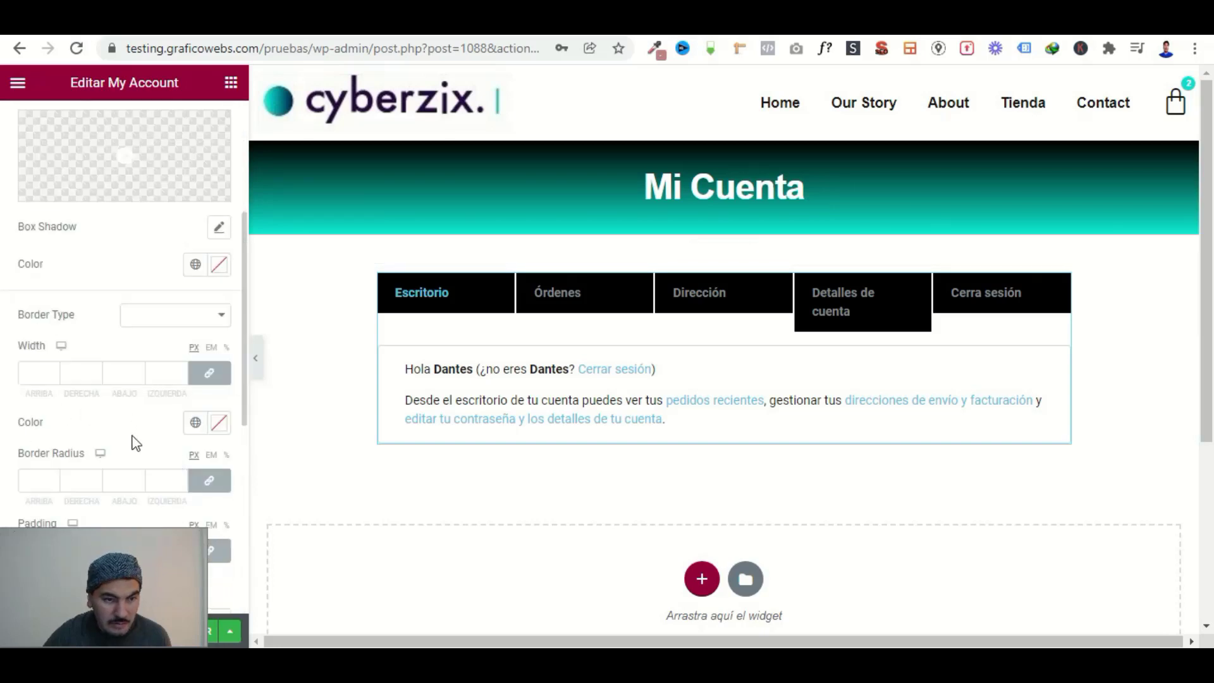
pyautogui.scroll(-5, 91, 407)
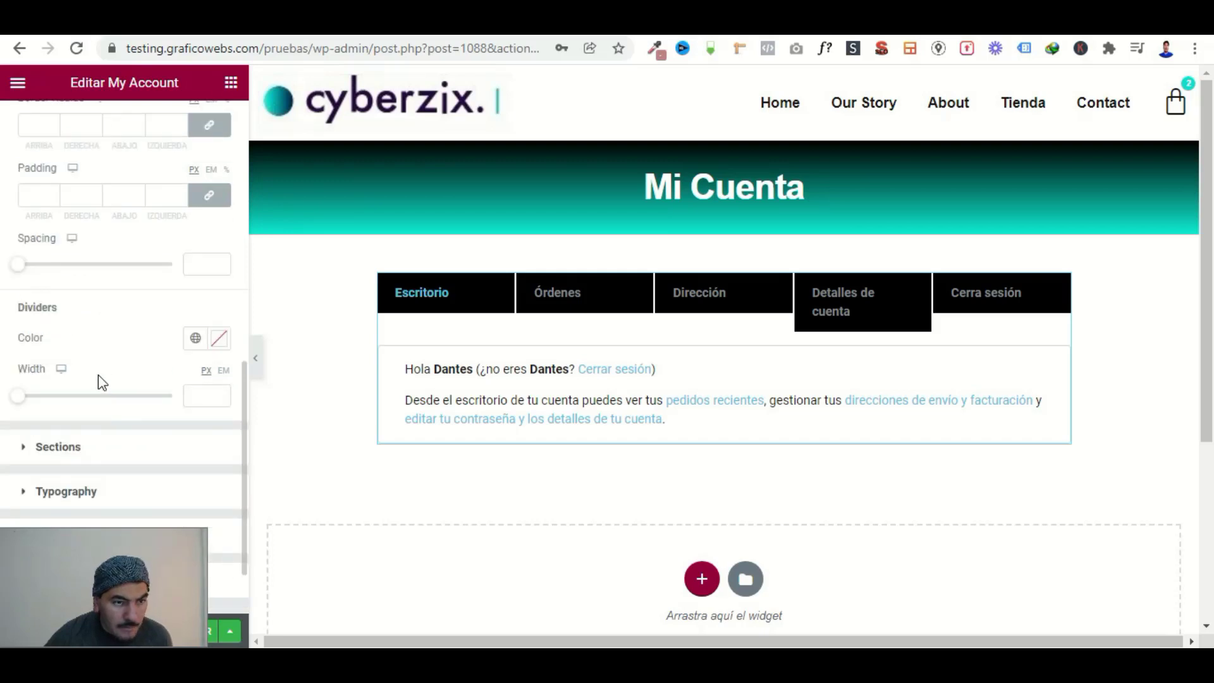
pyautogui.scroll(10, 121, 364)
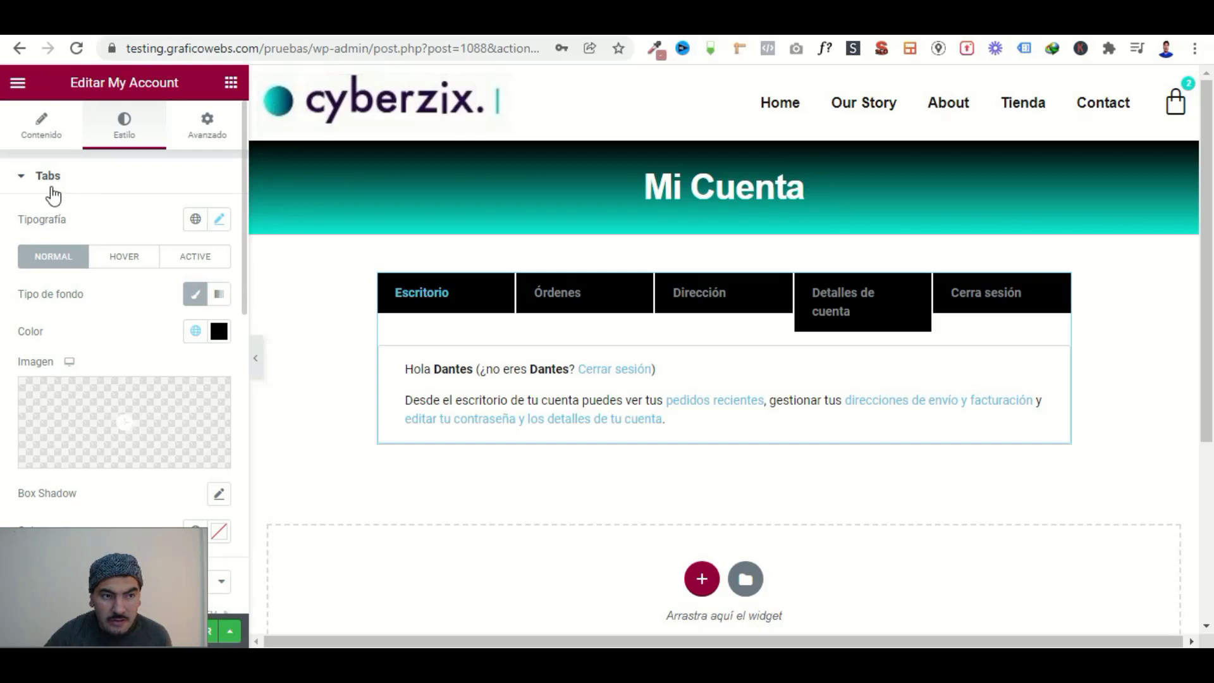
# Give the tabs a solid turquoise hover background and set the active tab's text colour to the global Green Light Shape.
pyautogui.click(127, 257)
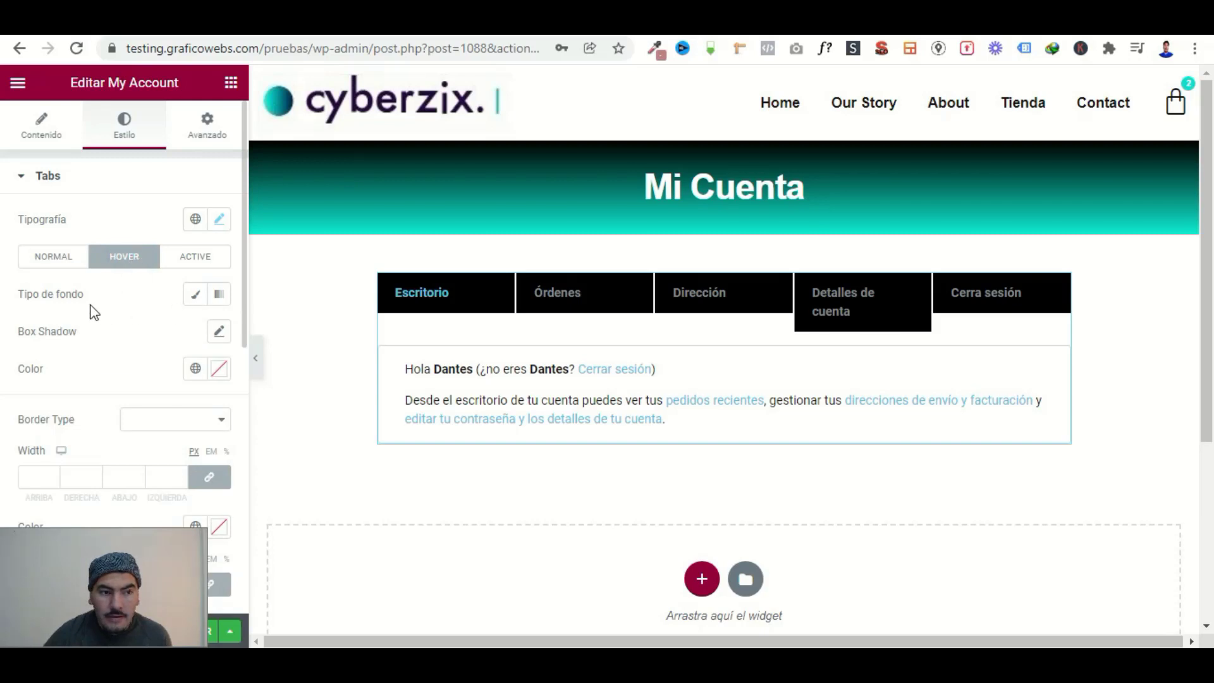
pyautogui.click(196, 302)
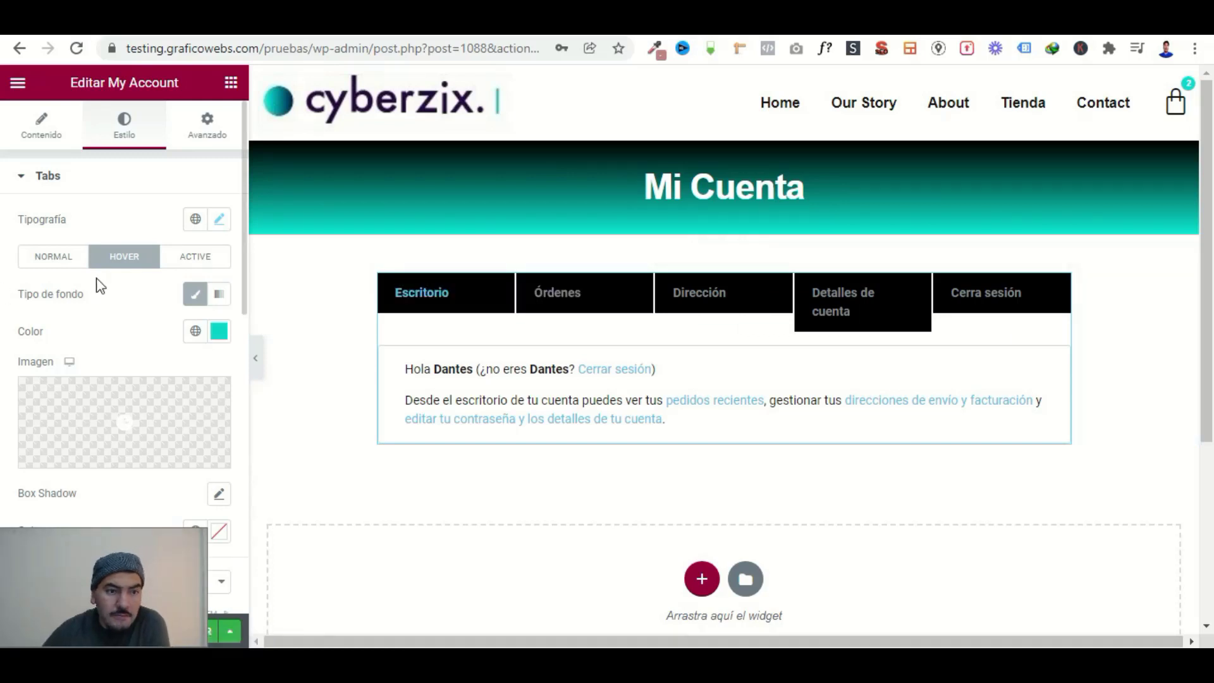
pyautogui.click(180, 258)
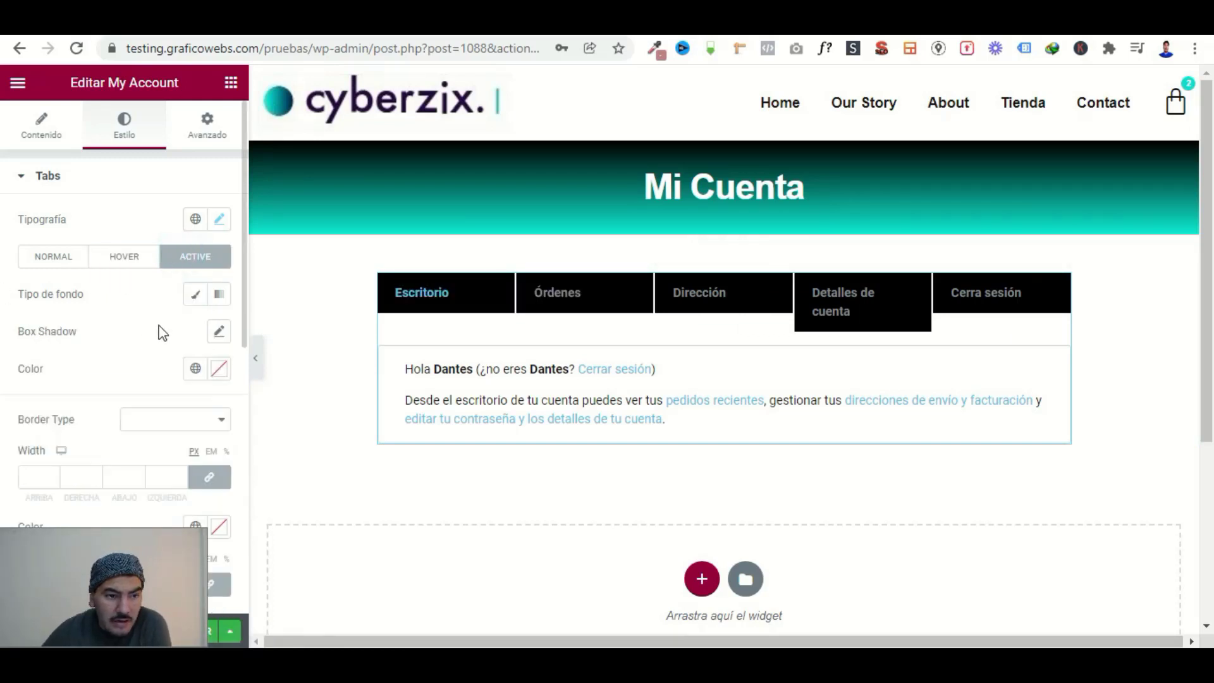
pyautogui.click(195, 368)
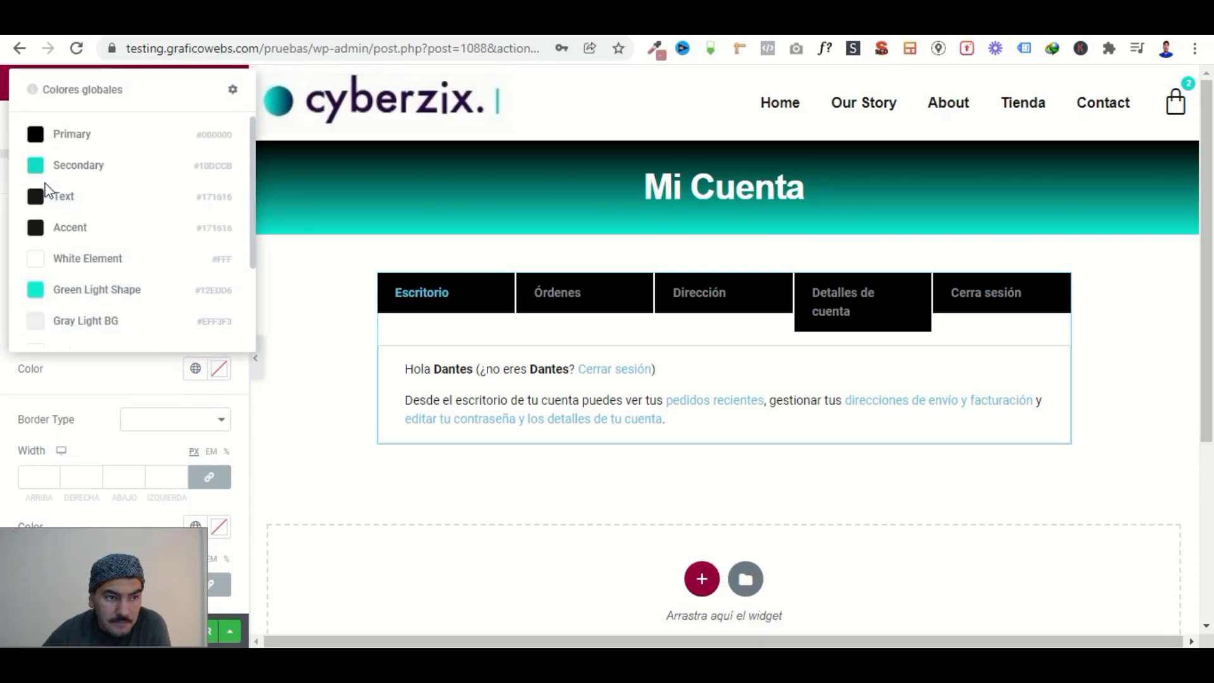
pyautogui.click(36, 287)
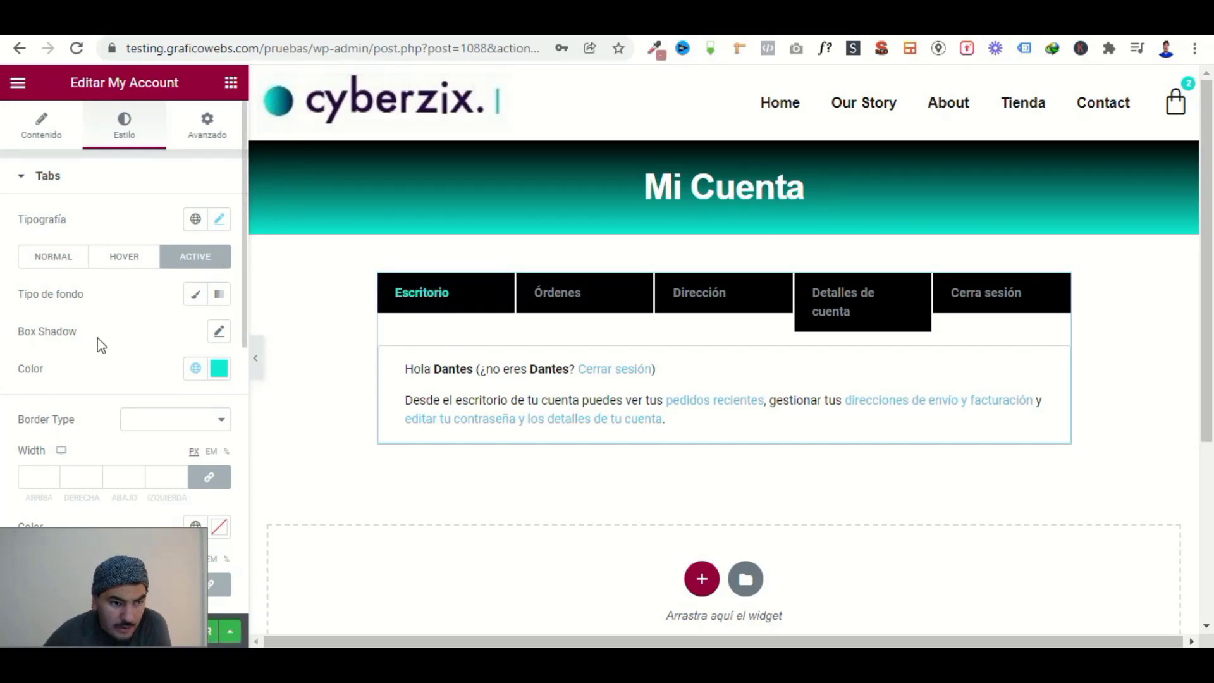
# Set the normal-state text colour of the tabs to white, #FFFFFF.
pyautogui.scroll(-2, 114, 370)
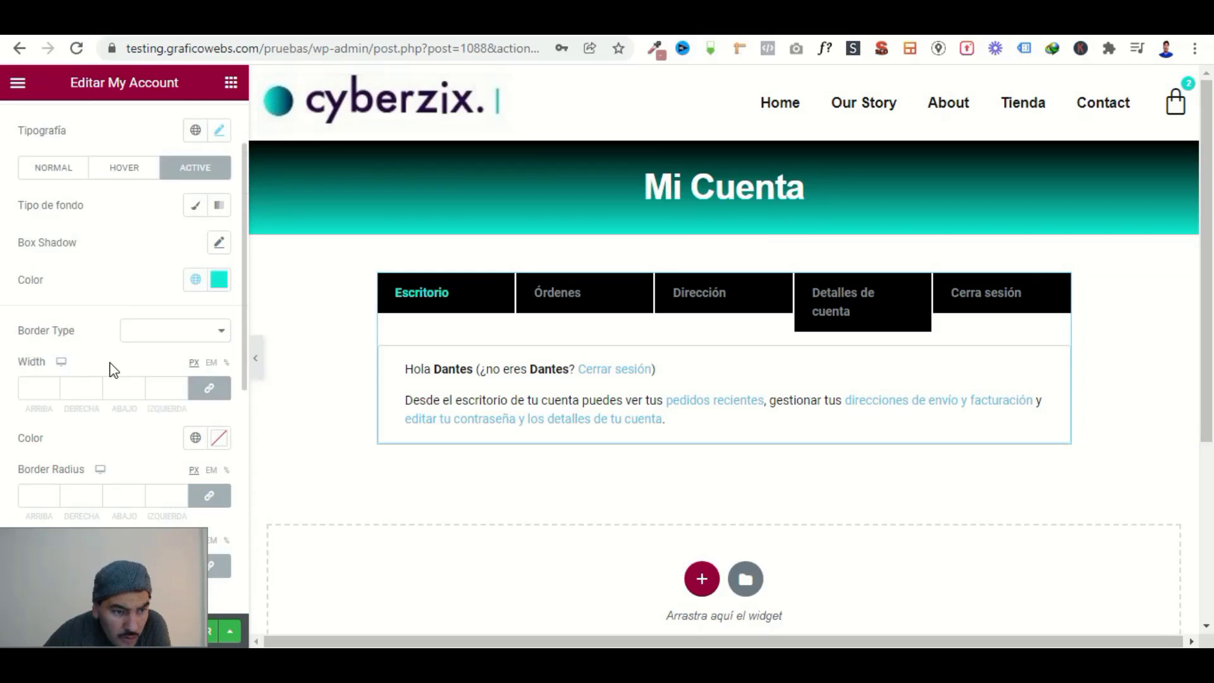
pyautogui.scroll(-5, 119, 411)
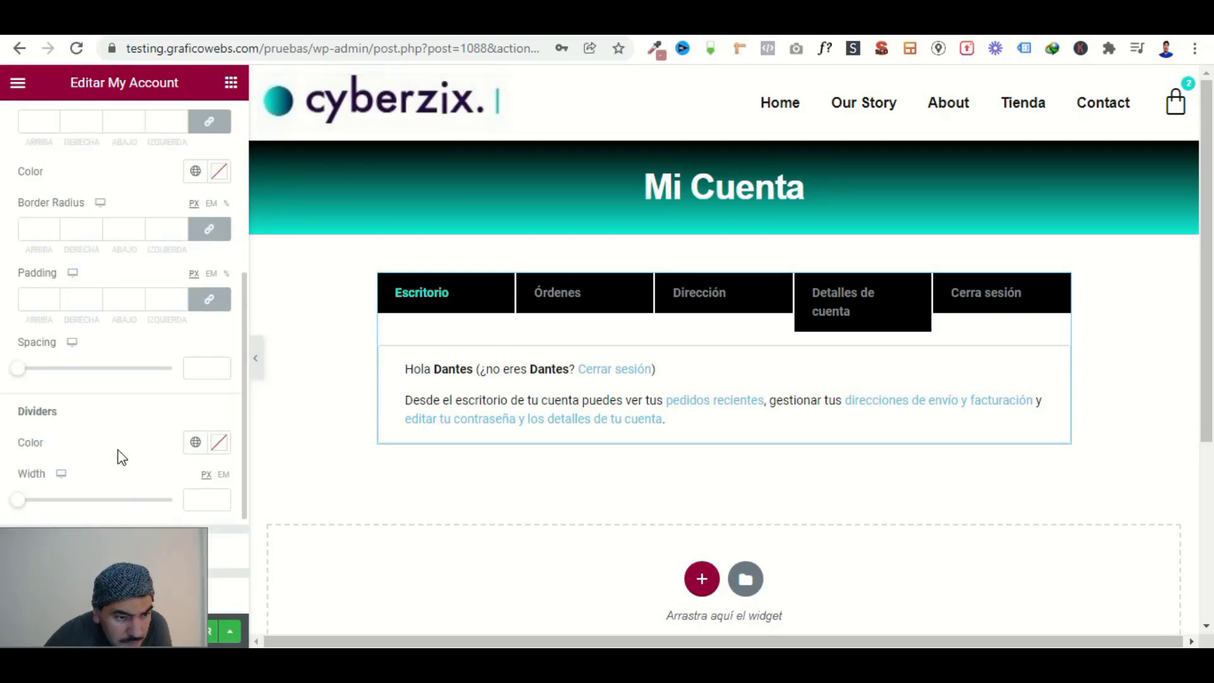
pyautogui.scroll(7, 119, 452)
pyautogui.click(33, 172)
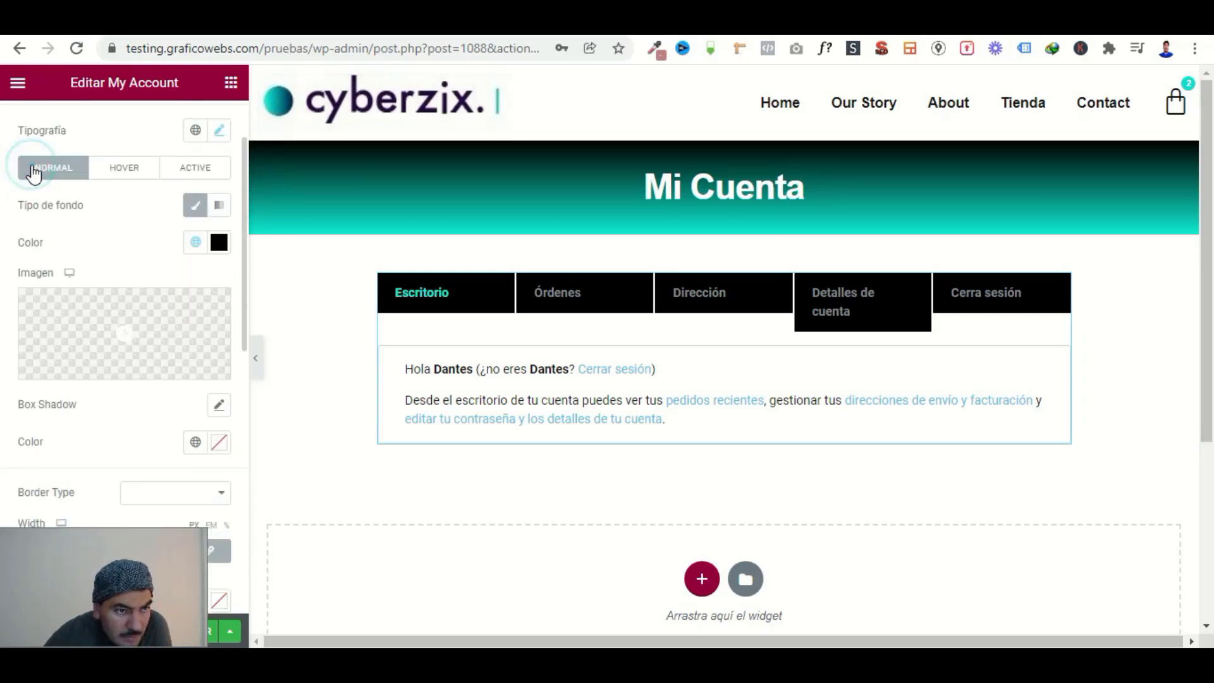
pyautogui.scroll(-2, 132, 464)
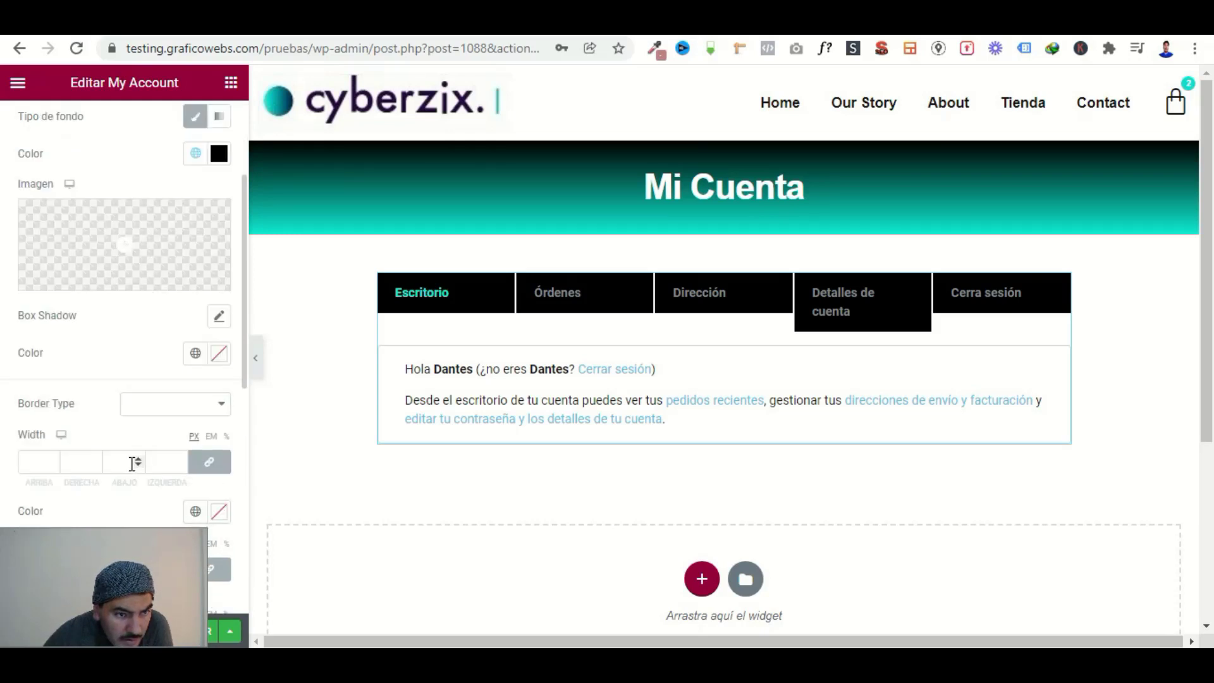
pyautogui.click(214, 357)
pyautogui.moveTo(271, 197); pyautogui.dragTo(258, 111)
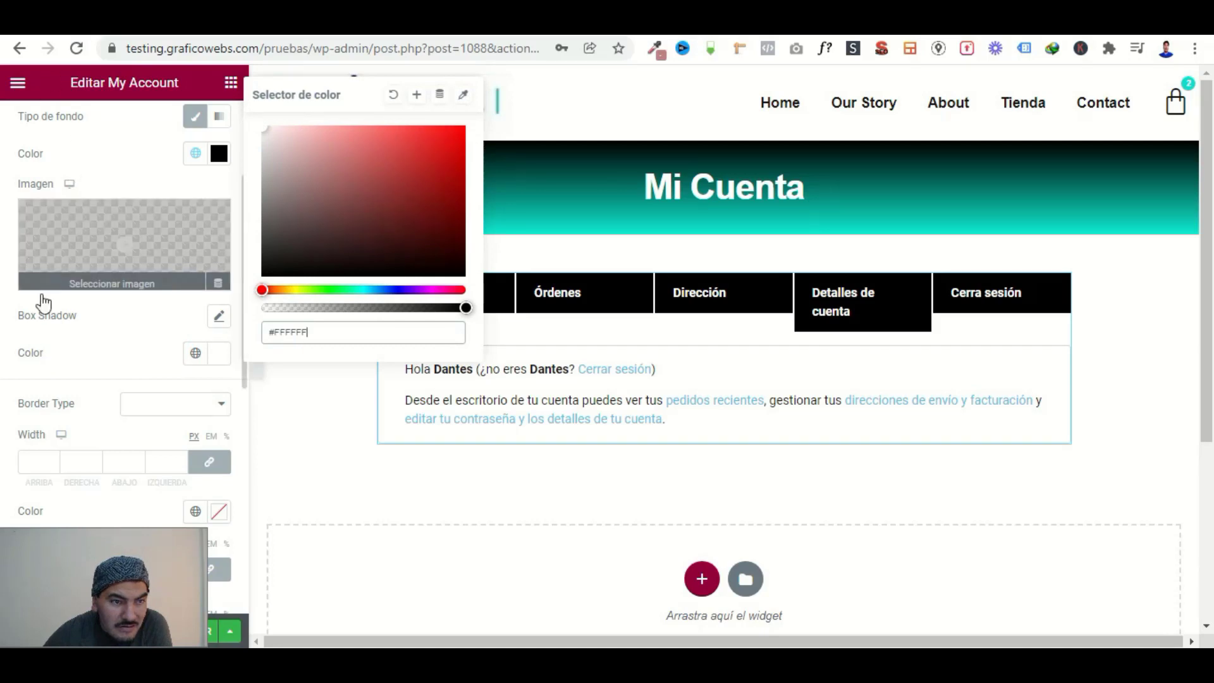
pyautogui.click(3, 328)
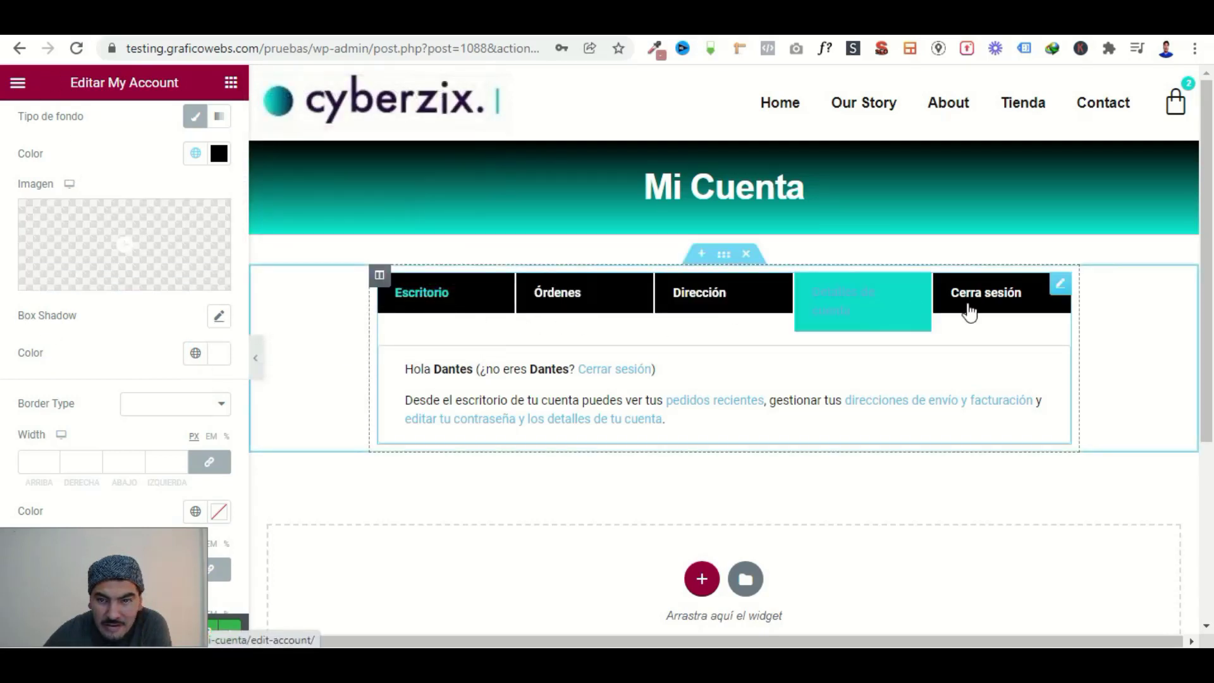
# Set the hover-state text colour of the My Account tabs to the global White Element colour.
pyautogui.scroll(2, 3, 239)
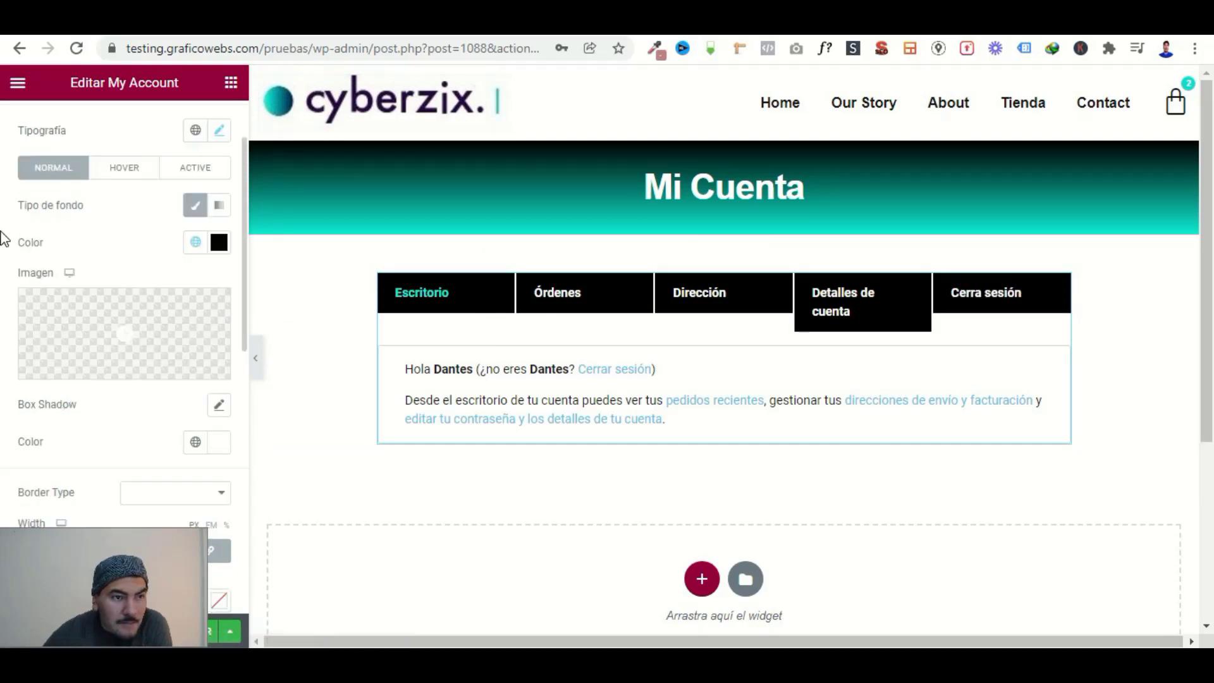
pyautogui.click(112, 172)
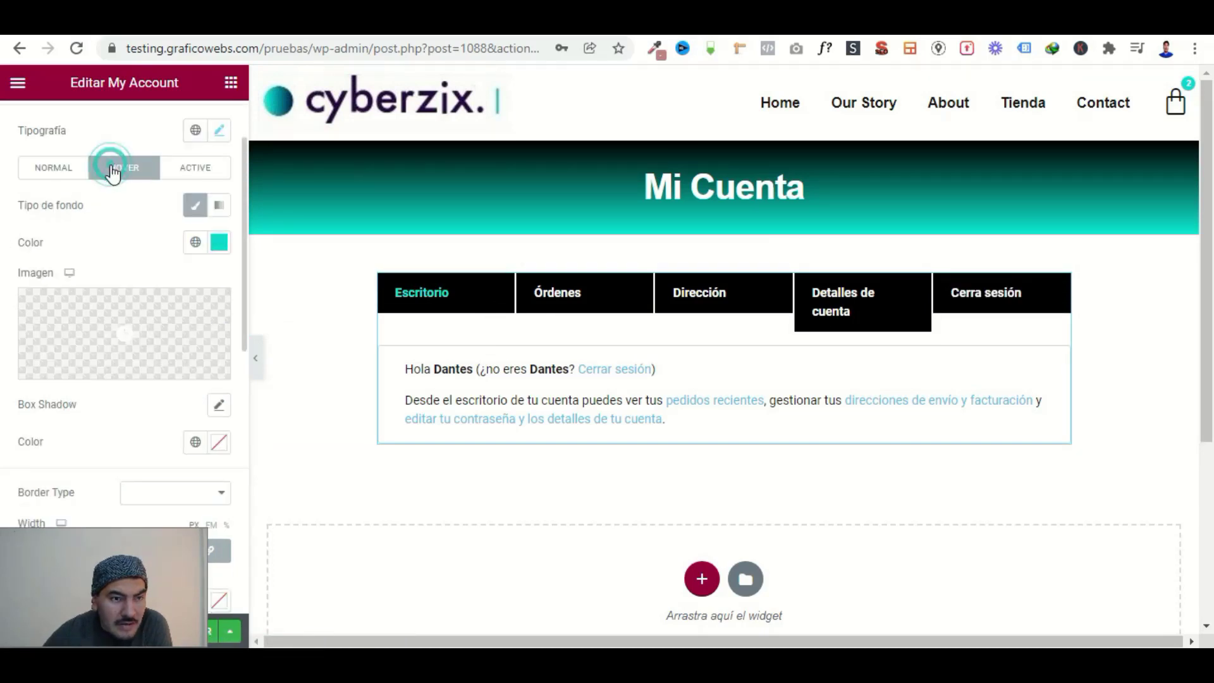
pyautogui.click(195, 442)
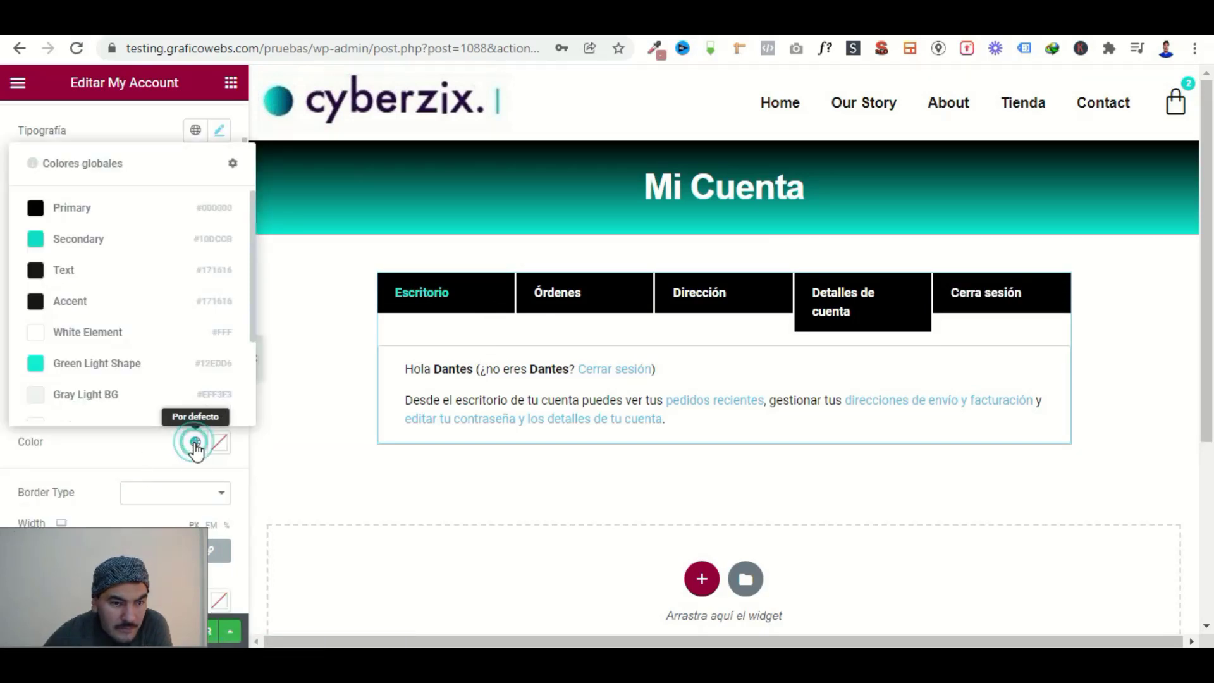
pyautogui.click(34, 335)
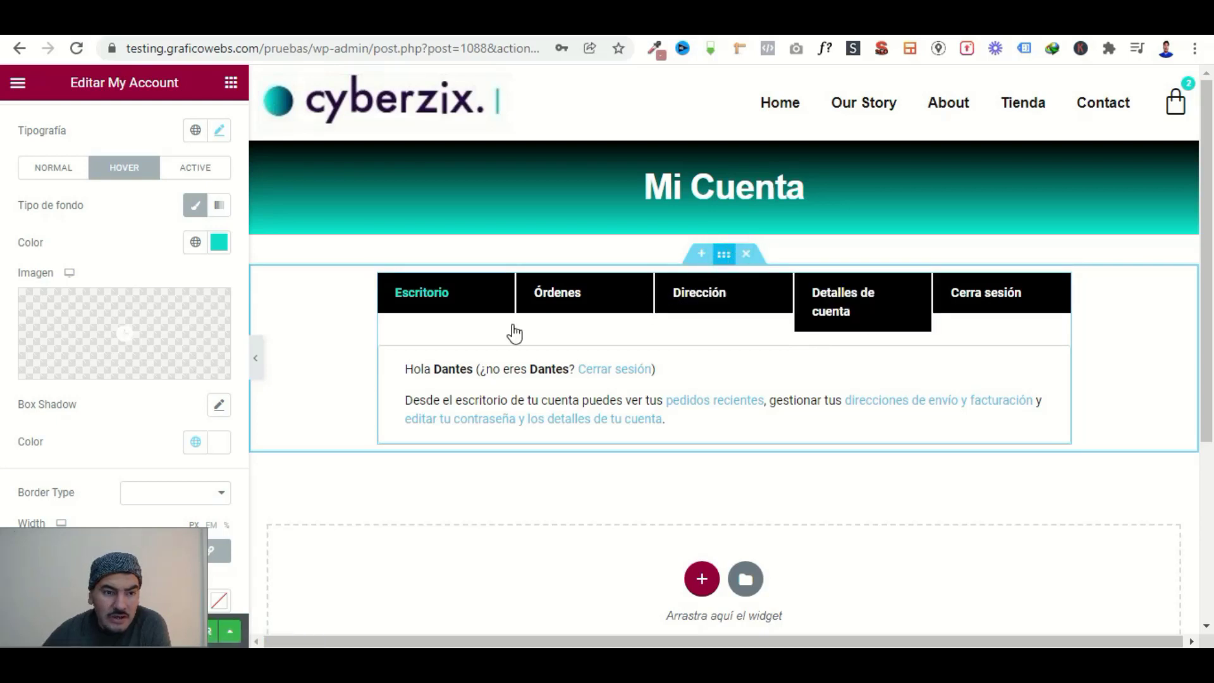
# Set the content width of the section holding the My Account widget to 900.
pyautogui.moveTo(211, 277); pyautogui.dragTo(176, 285)
pyautogui.write('900')
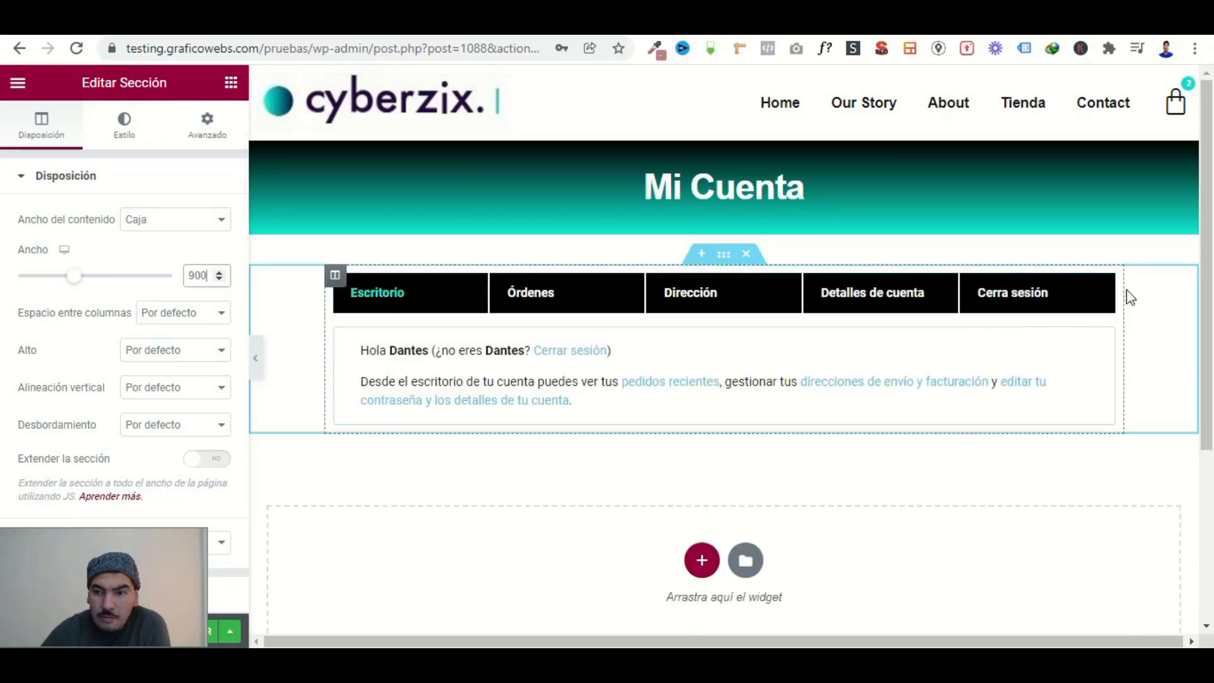
# Examine the My Account widget's Sections style options for background, shadow, border, radius and padding.
pyautogui.click(119, 129)
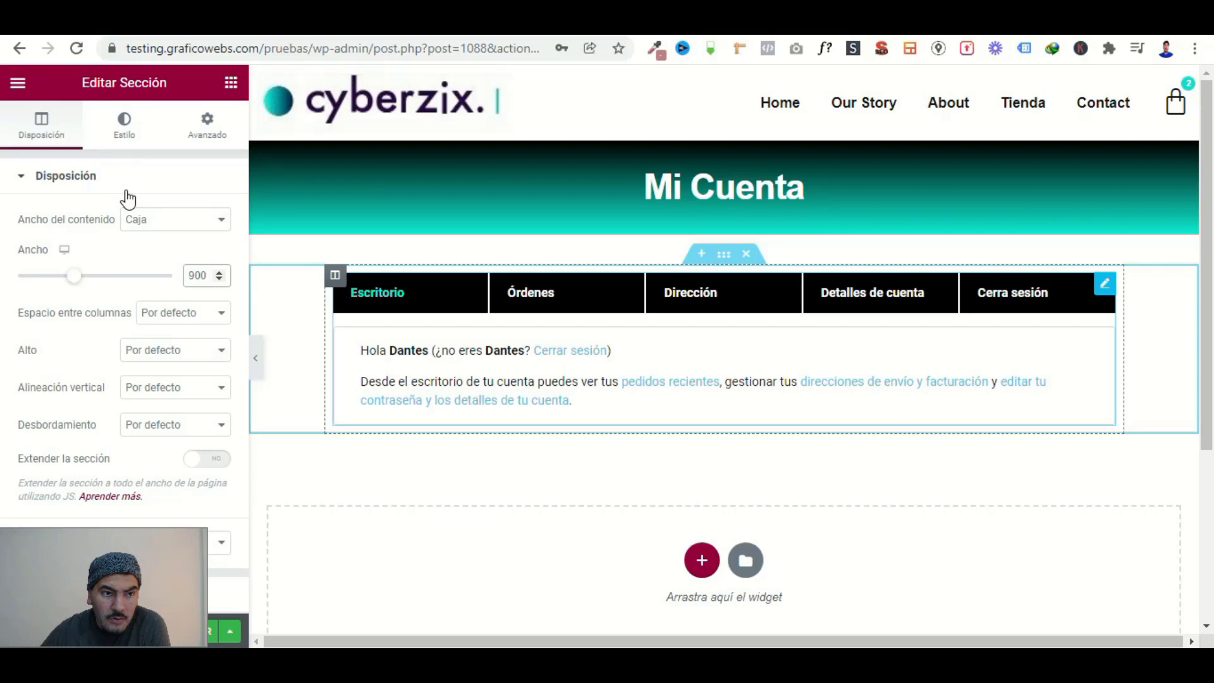
pyautogui.click(125, 125)
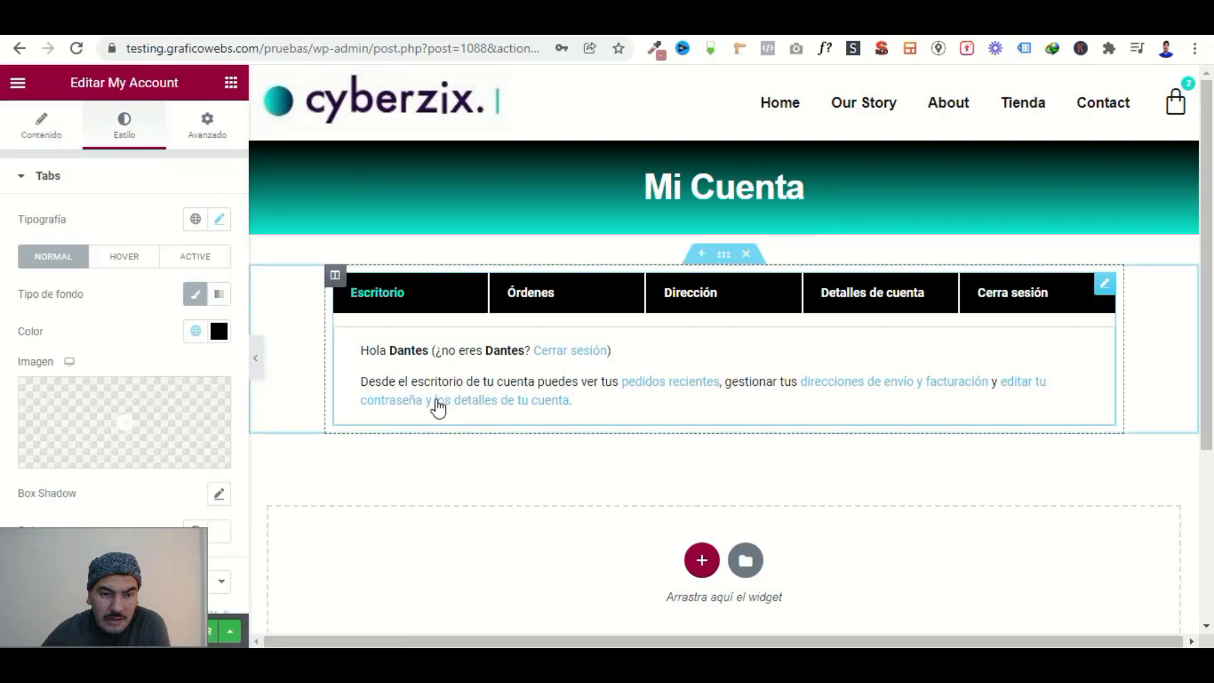
pyautogui.click(57, 181)
pyautogui.click(56, 182)
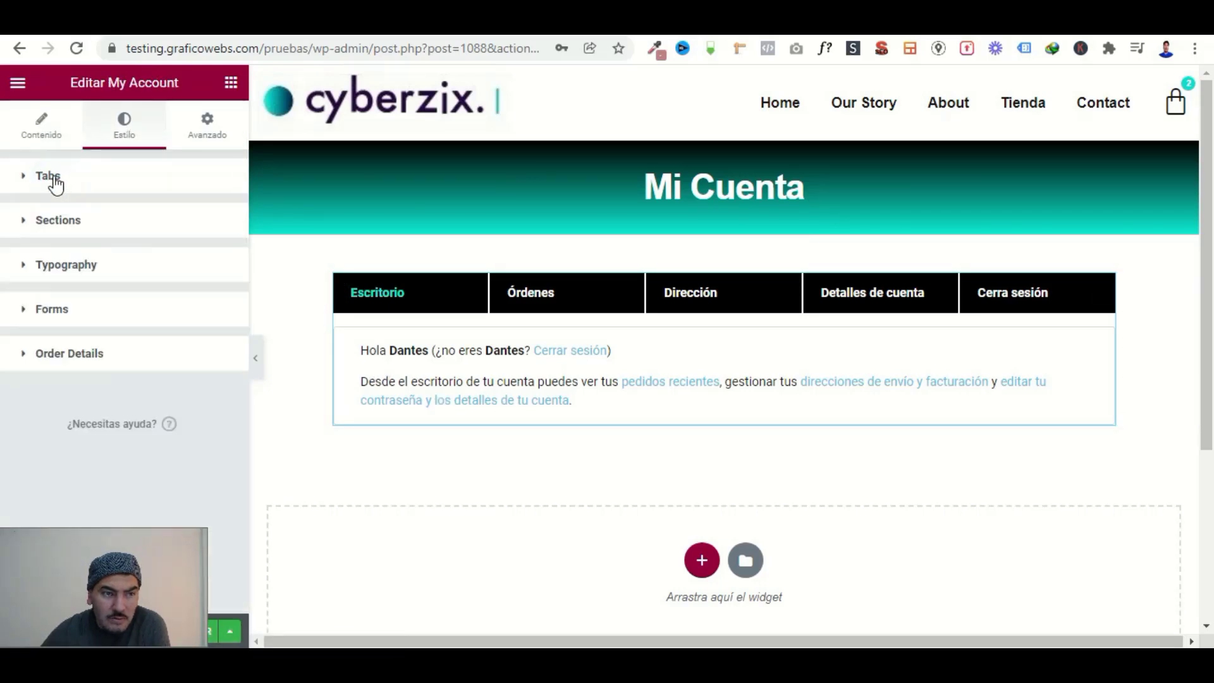
pyautogui.click(77, 234)
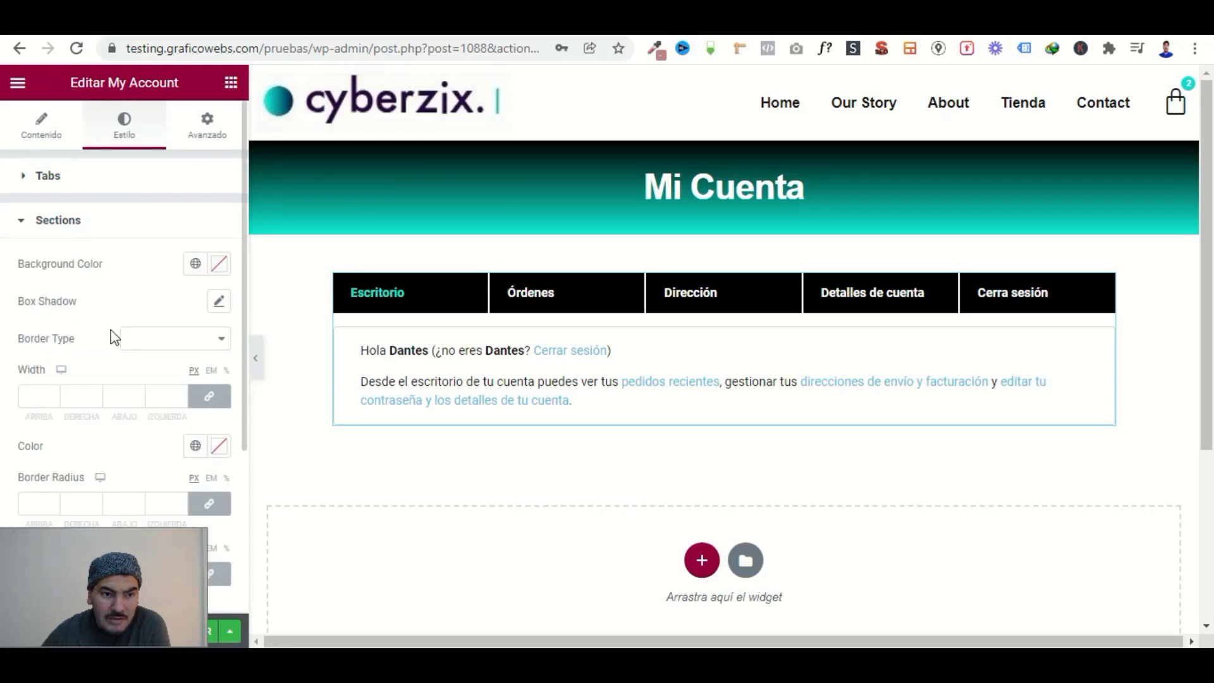
pyautogui.scroll(-1, 114, 338)
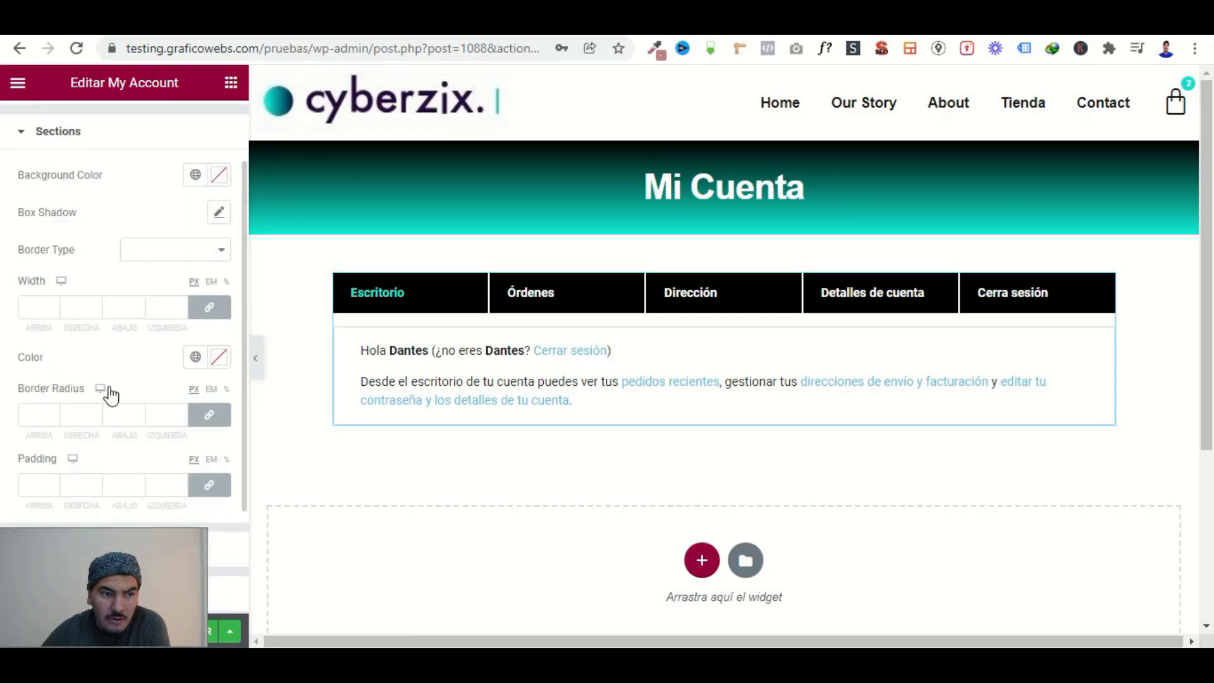
pyautogui.scroll(-1, 109, 395)
pyautogui.scroll(-1, 80, 326)
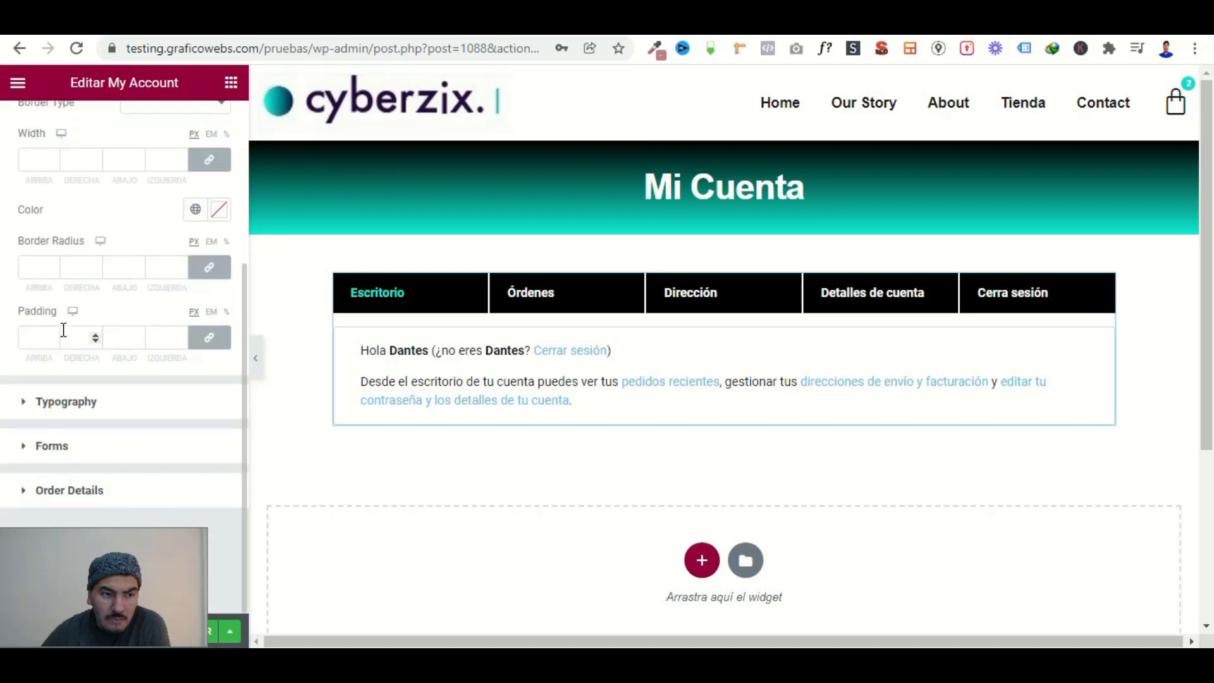
# Set the normal-state link colour in the My Account widget's typography to the global Secondary colour.
pyautogui.click(98, 402)
pyautogui.scroll(-1, 104, 425)
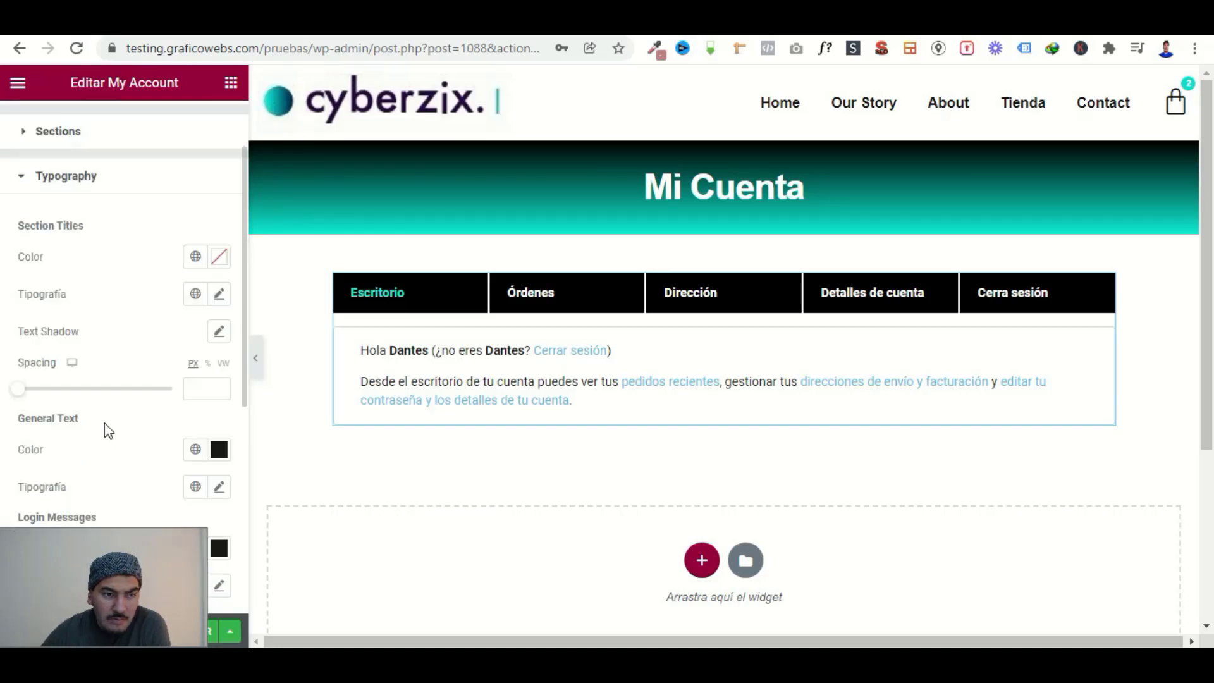
pyautogui.scroll(-2, 95, 411)
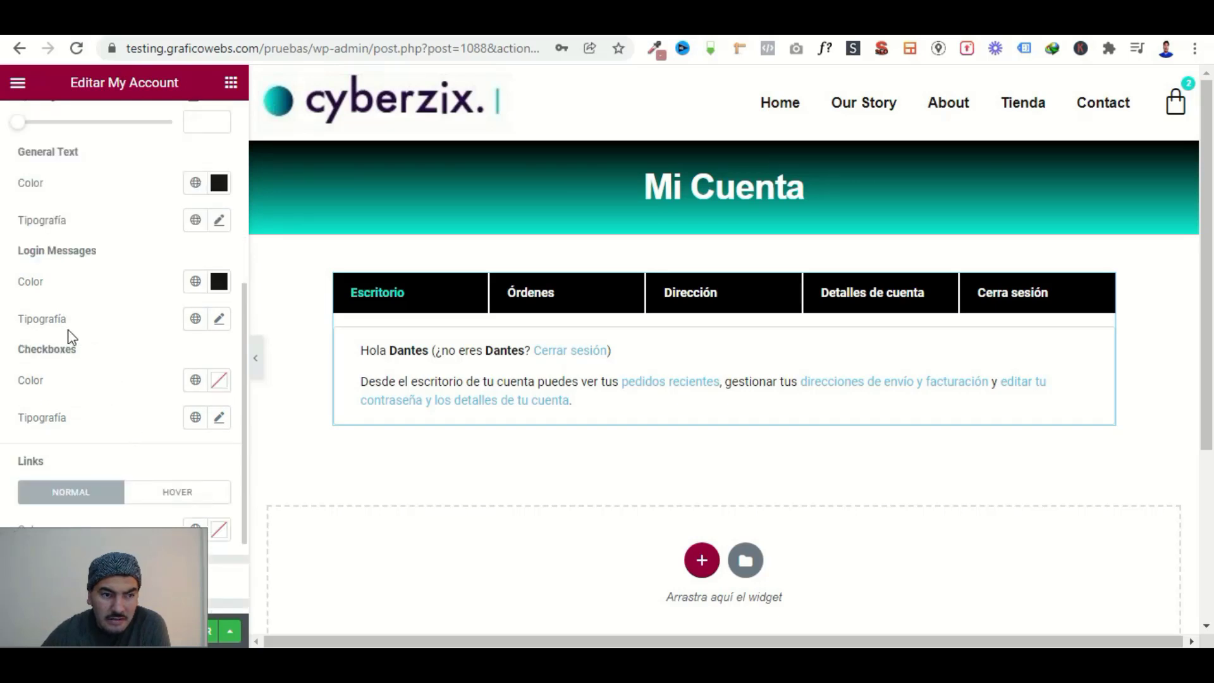
pyautogui.scroll(-2, 88, 454)
pyautogui.scroll(-1, 116, 439)
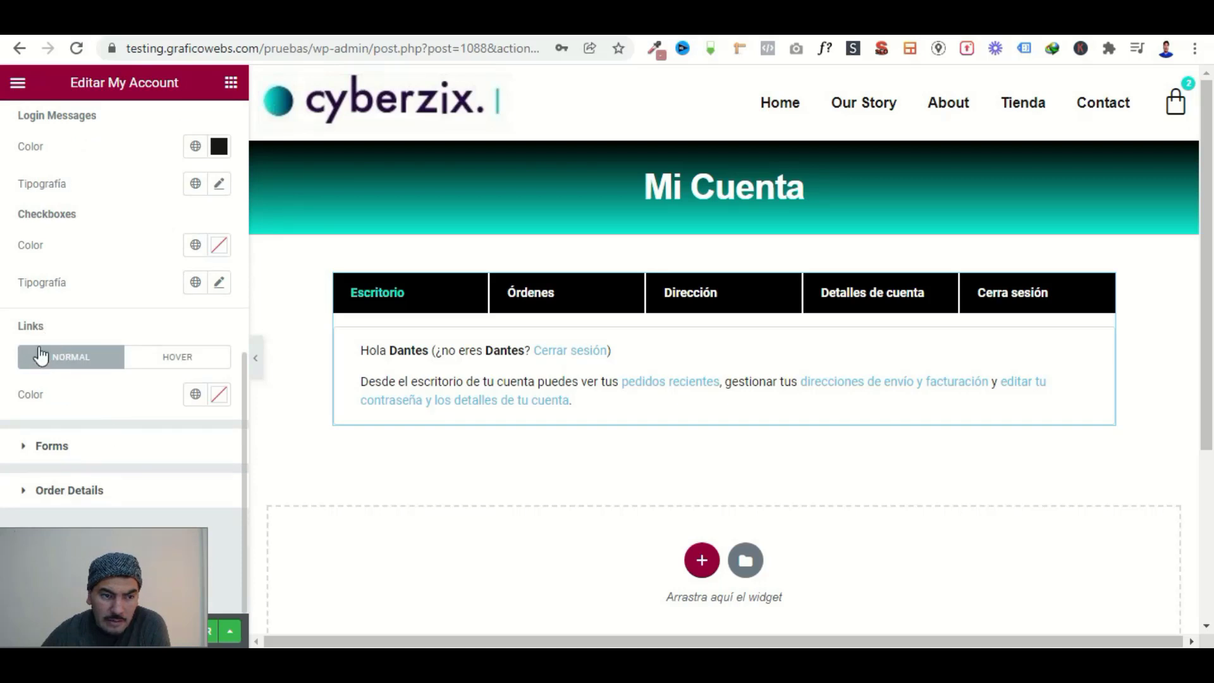
pyautogui.click(195, 394)
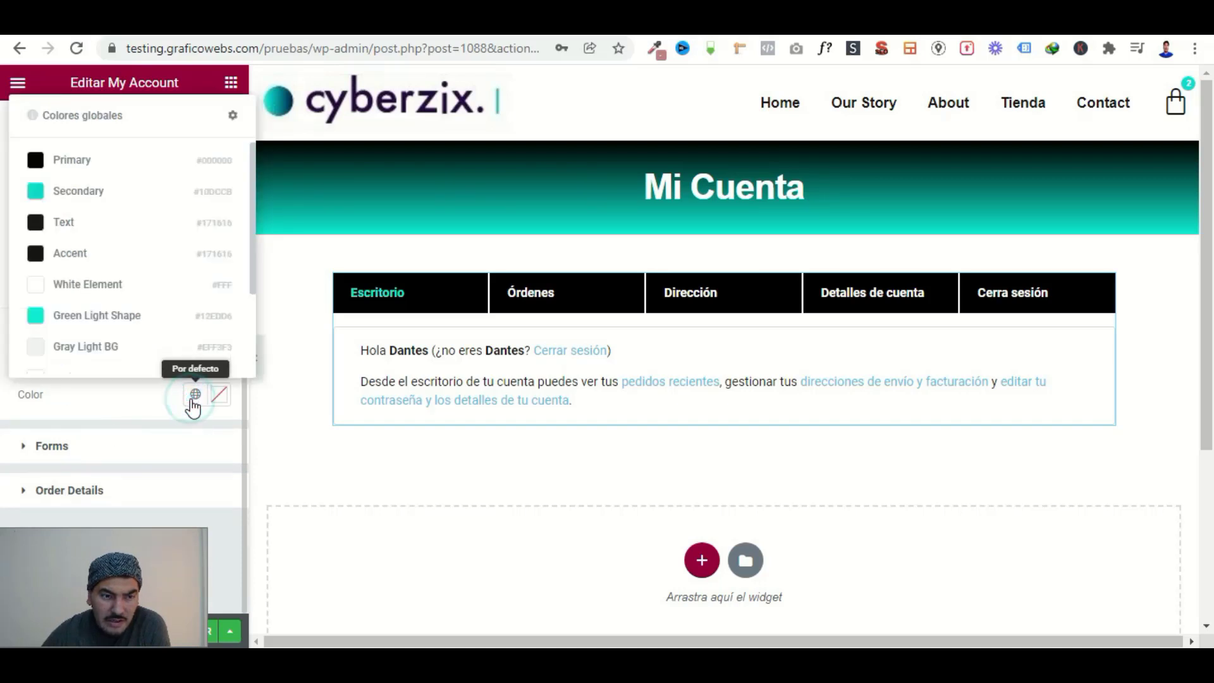
pyautogui.click(36, 191)
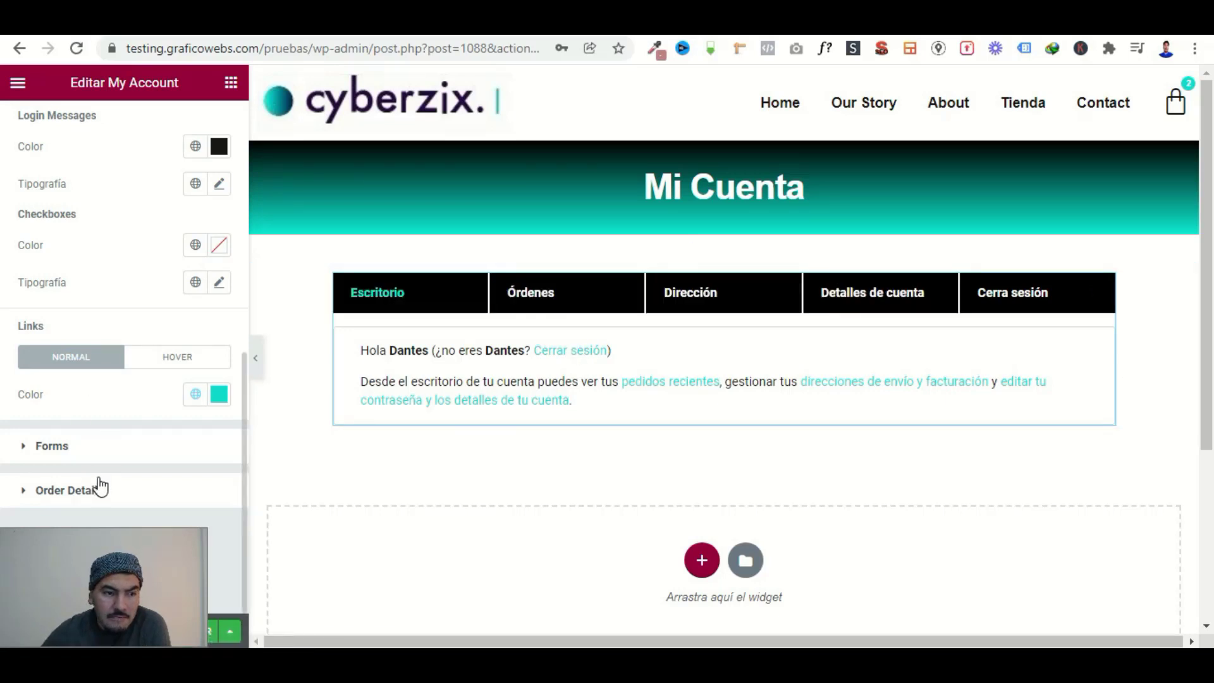
# Examine the My Account widget's Forms style options for column and row gaps, labels and fields.
pyautogui.click(50, 450)
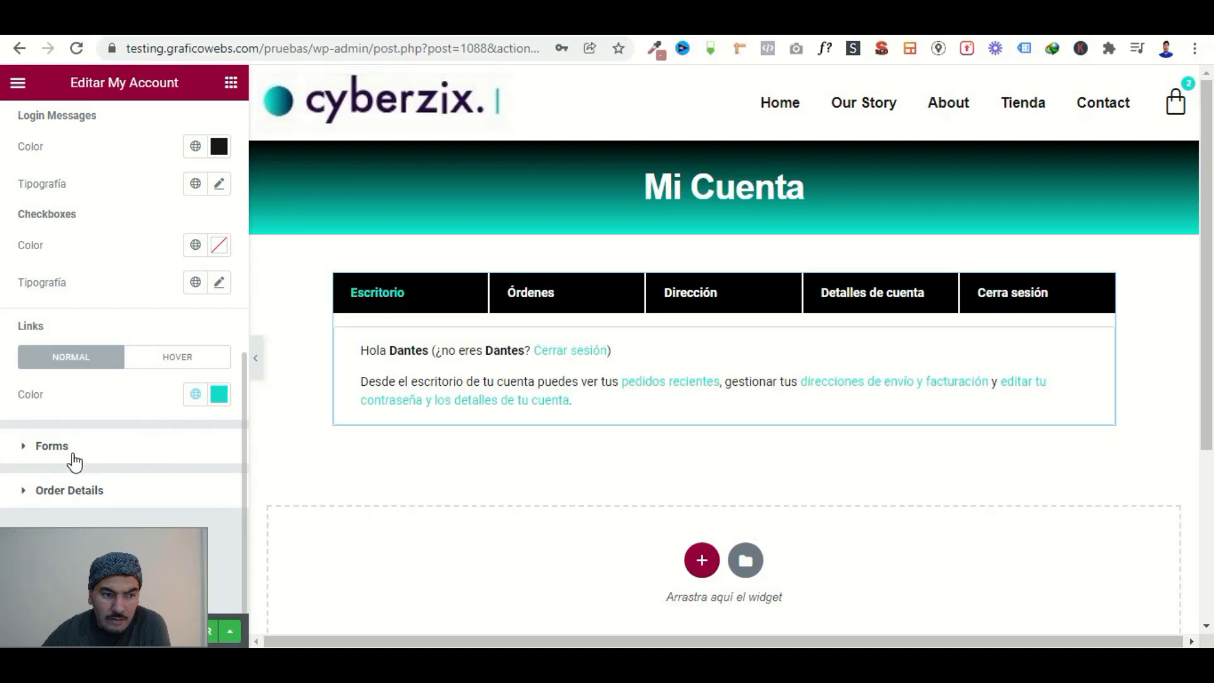
pyautogui.click(65, 452)
pyautogui.scroll(-1, 132, 468)
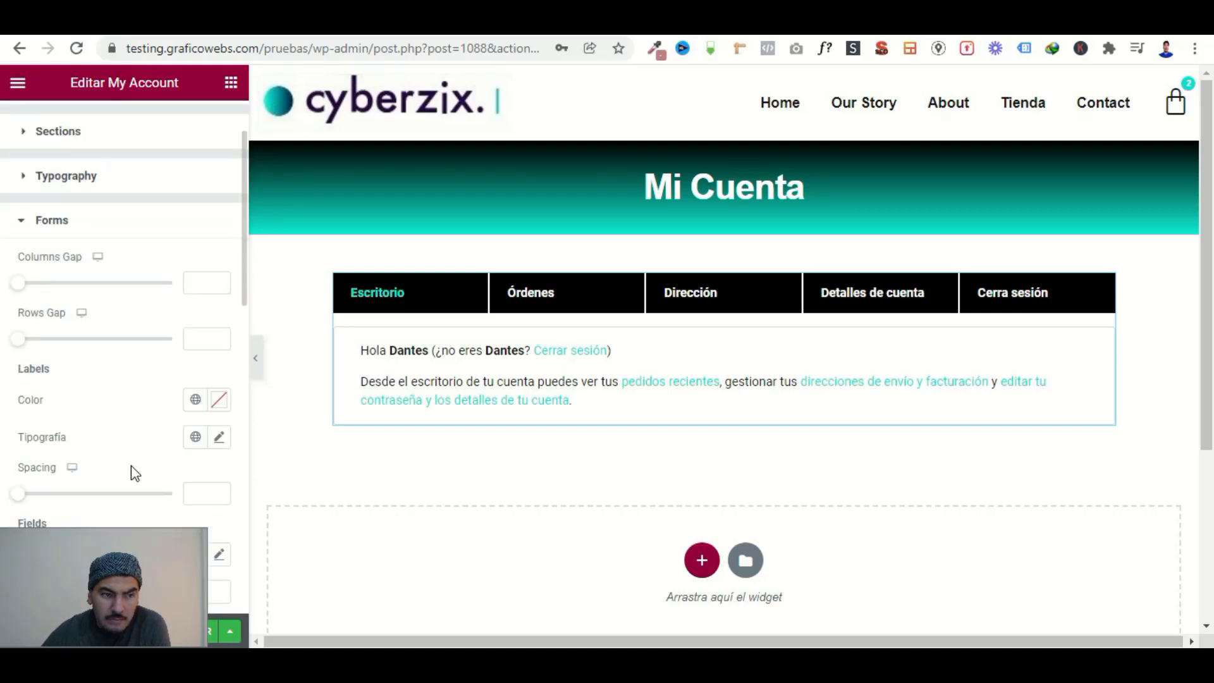
pyautogui.scroll(-2, 188, 469)
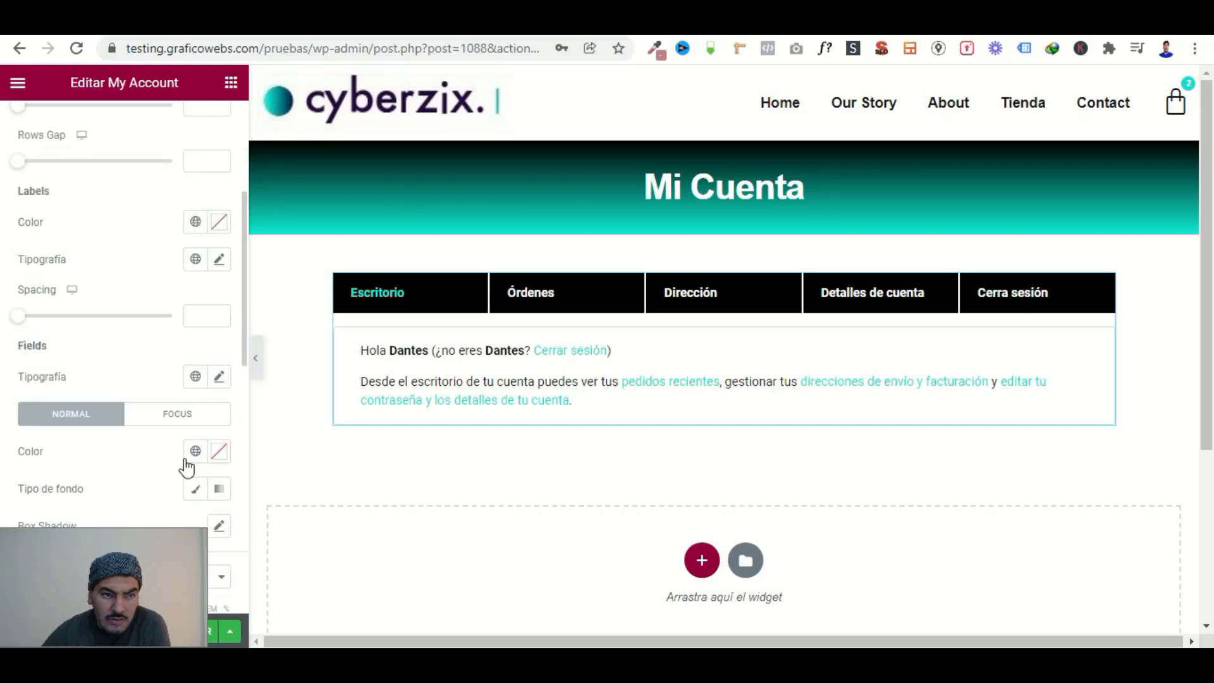
pyautogui.scroll(-1, 189, 396)
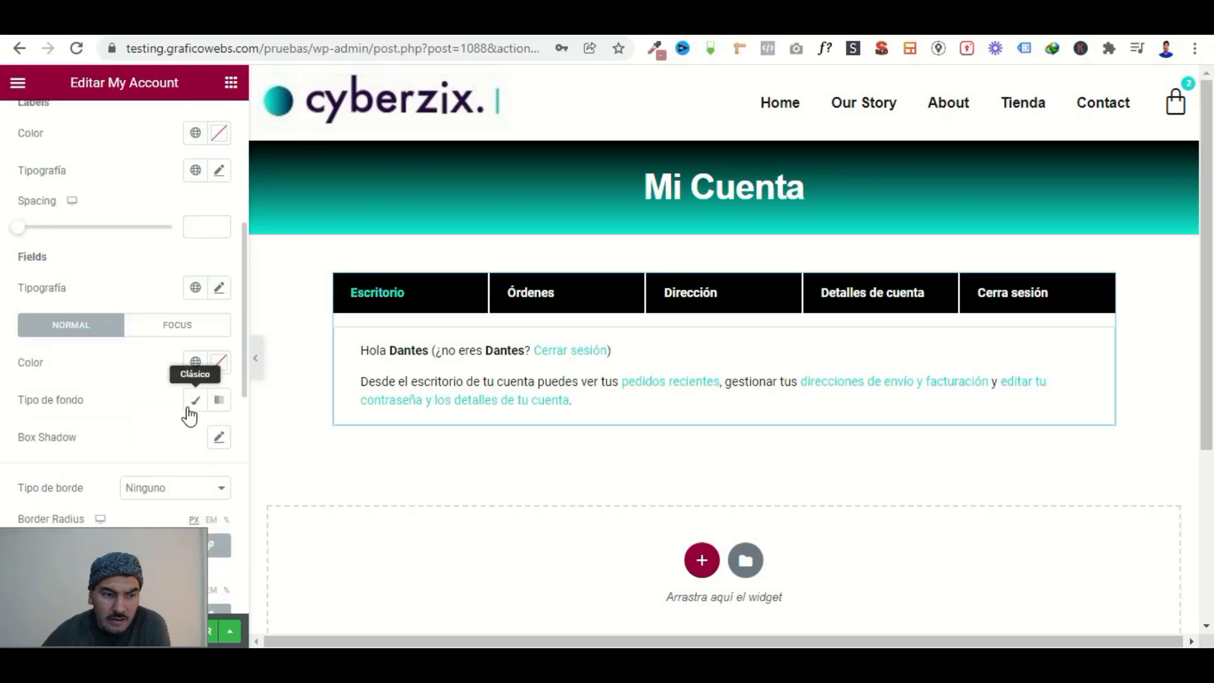
pyautogui.scroll(-1, 190, 411)
pyautogui.scroll(3, 189, 407)
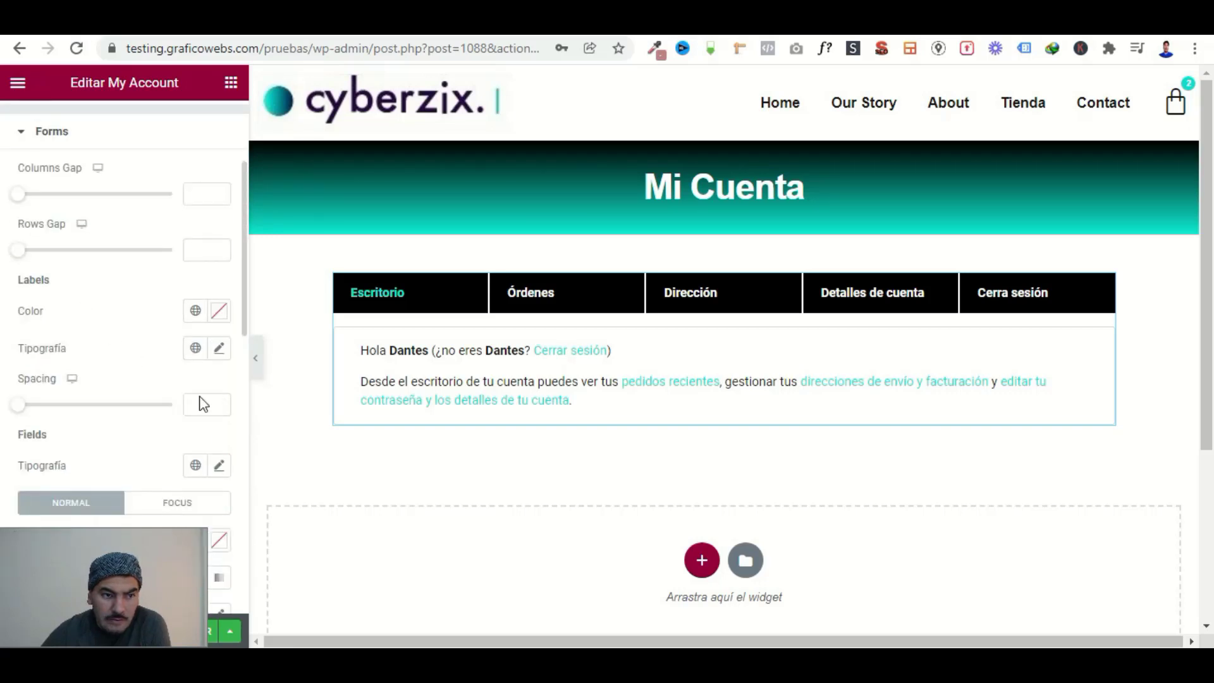
pyautogui.scroll(-2, 201, 402)
pyautogui.scroll(-2, 100, 404)
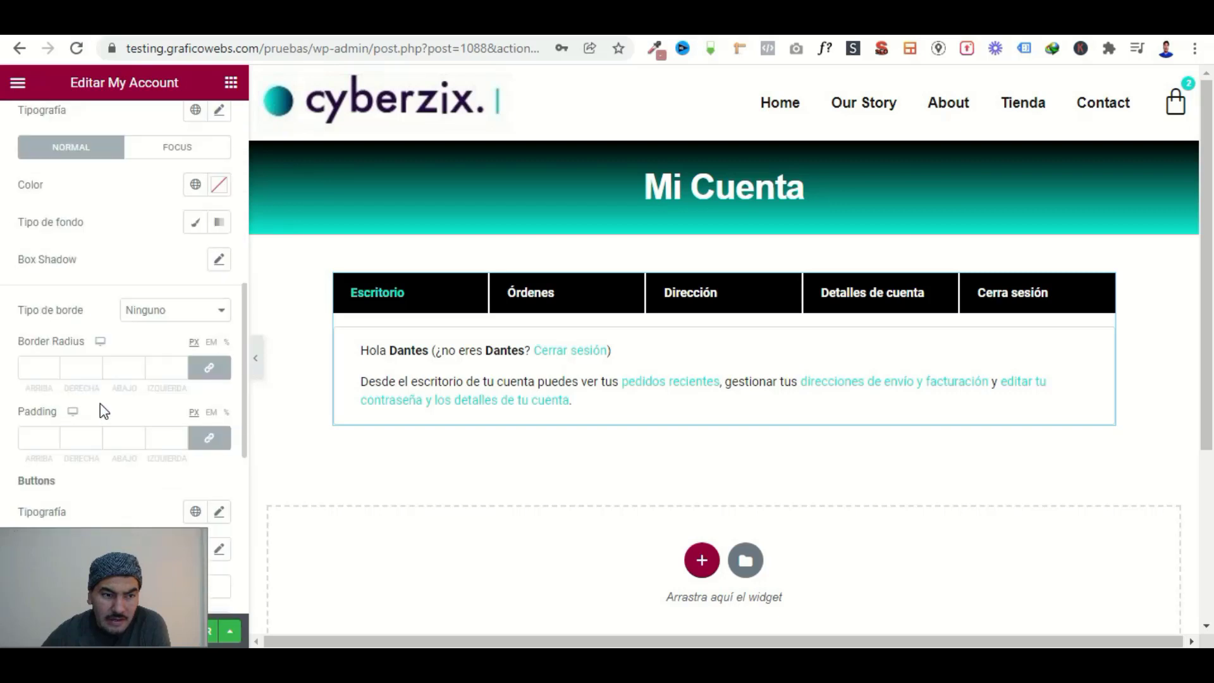
# Give the form buttons a classic normal-state background in the global Secondary colour.
pyautogui.scroll(-1, 153, 451)
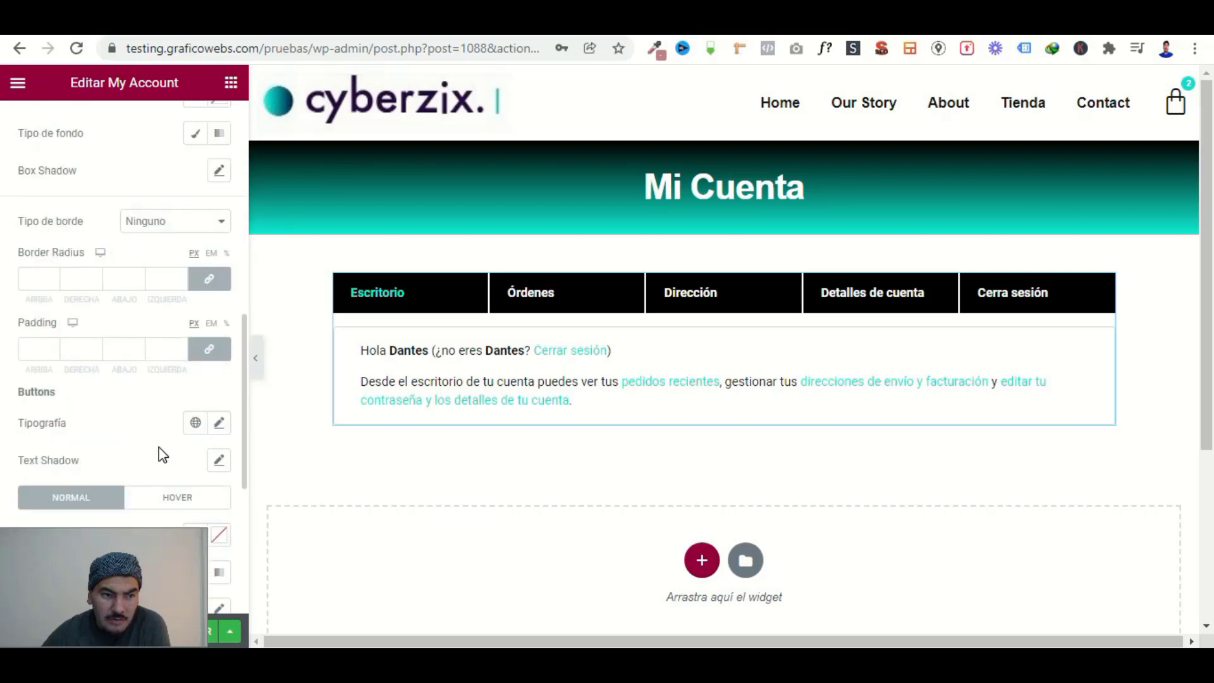
pyautogui.scroll(-1, 163, 454)
pyautogui.scroll(-1, 162, 454)
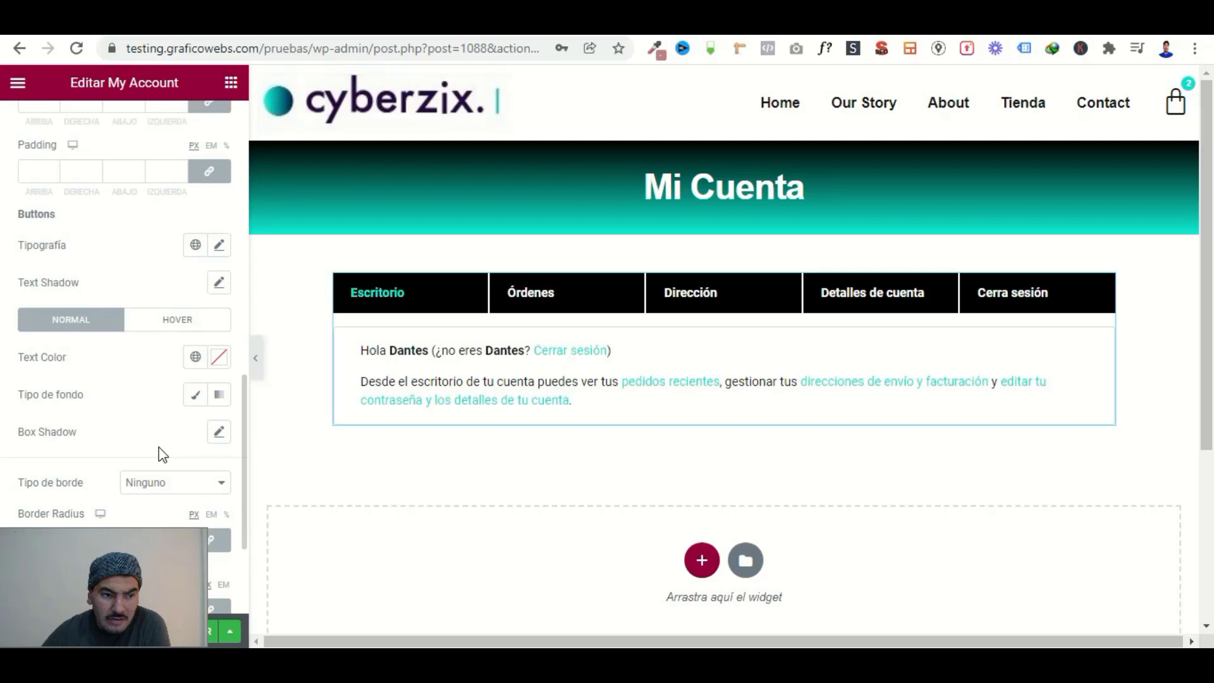
pyautogui.click(195, 395)
pyautogui.click(195, 432)
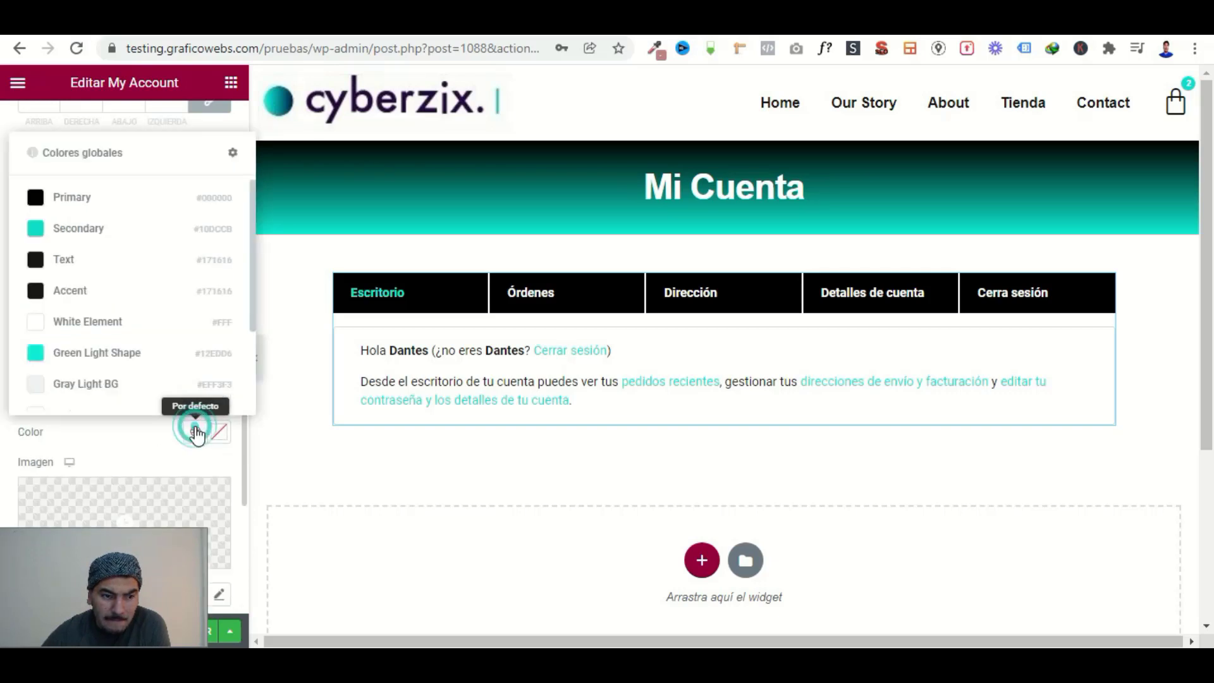
pyautogui.click(35, 230)
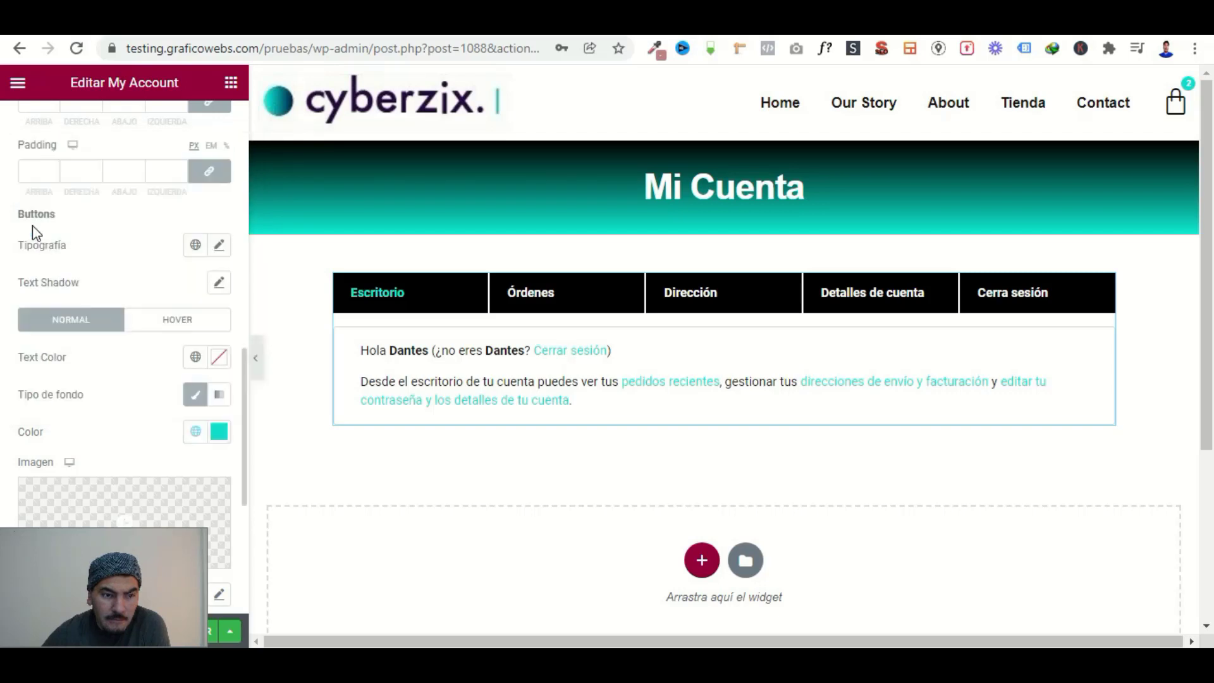
# Open the Order Details style options and view the form in the Detalles de cuenta tab of the page preview.
pyautogui.scroll(-2, 39, 465)
pyautogui.scroll(-1, 85, 428)
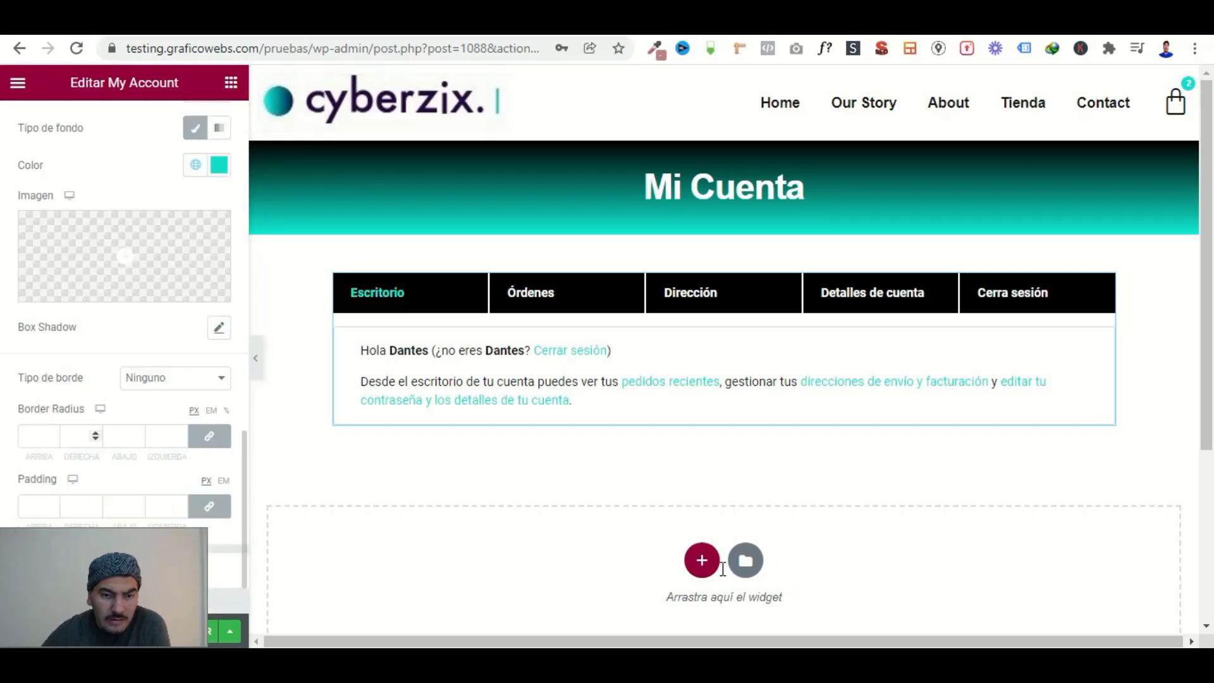
pyautogui.scroll(-1, 60, 406)
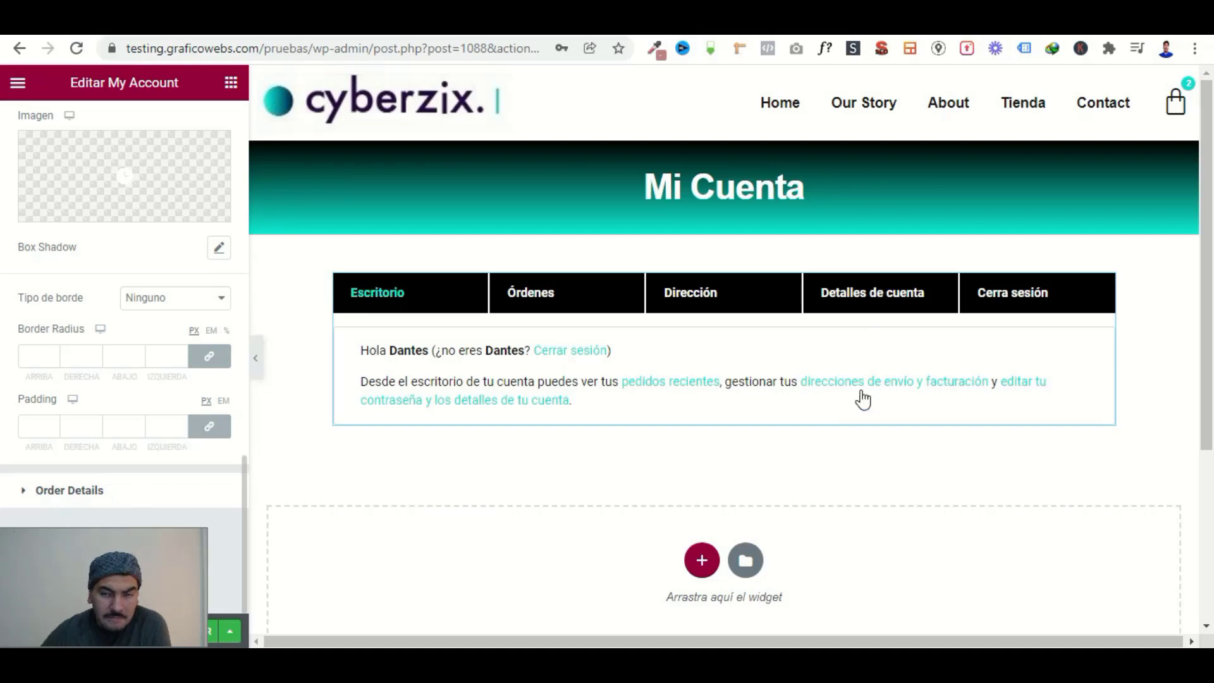
pyautogui.click(893, 300)
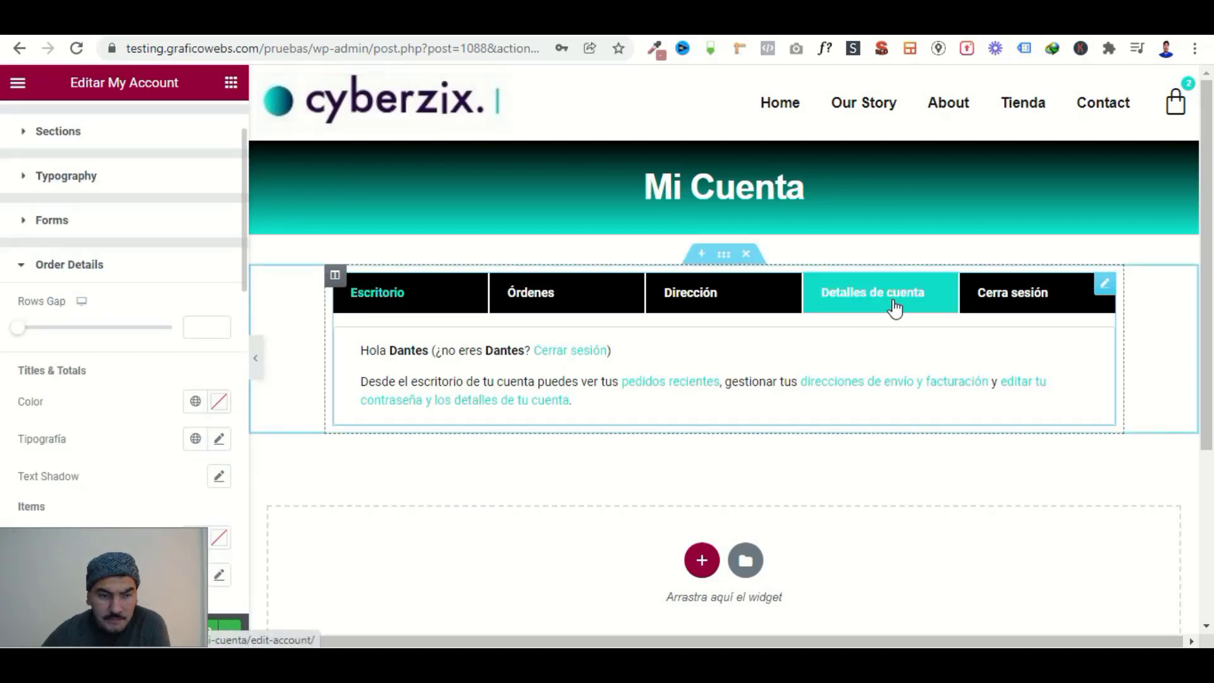
pyautogui.click(851, 306)
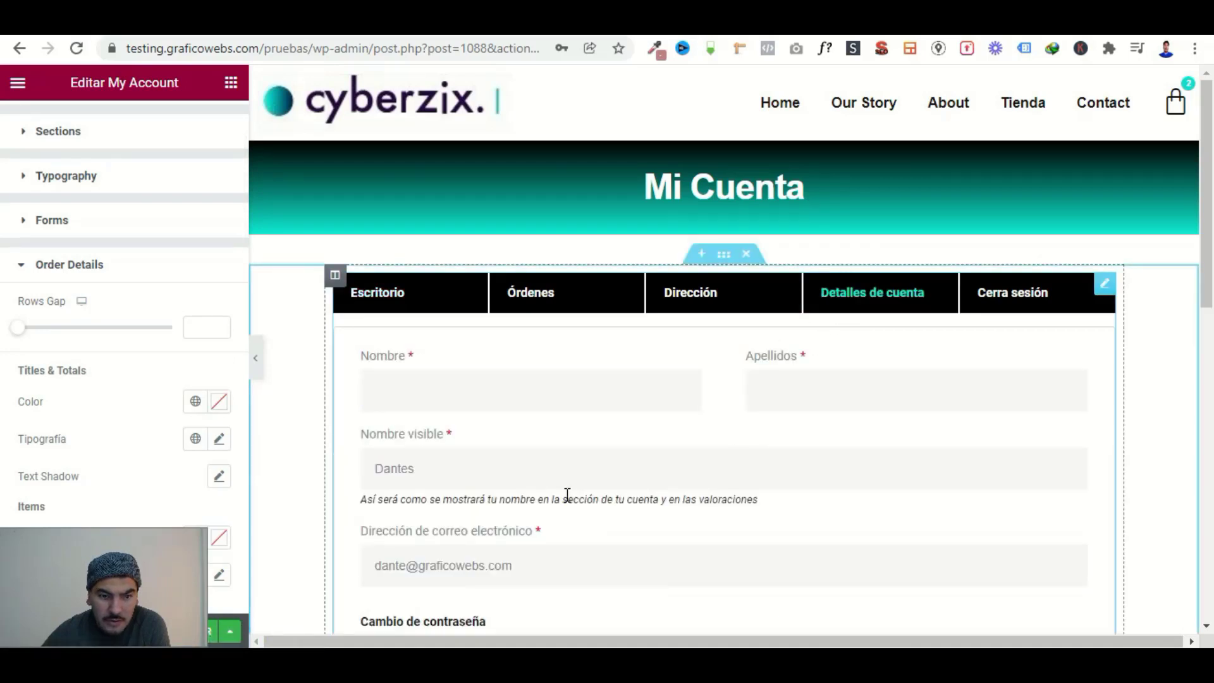
pyautogui.scroll(-2, 567, 495)
pyautogui.scroll(-1, 567, 495)
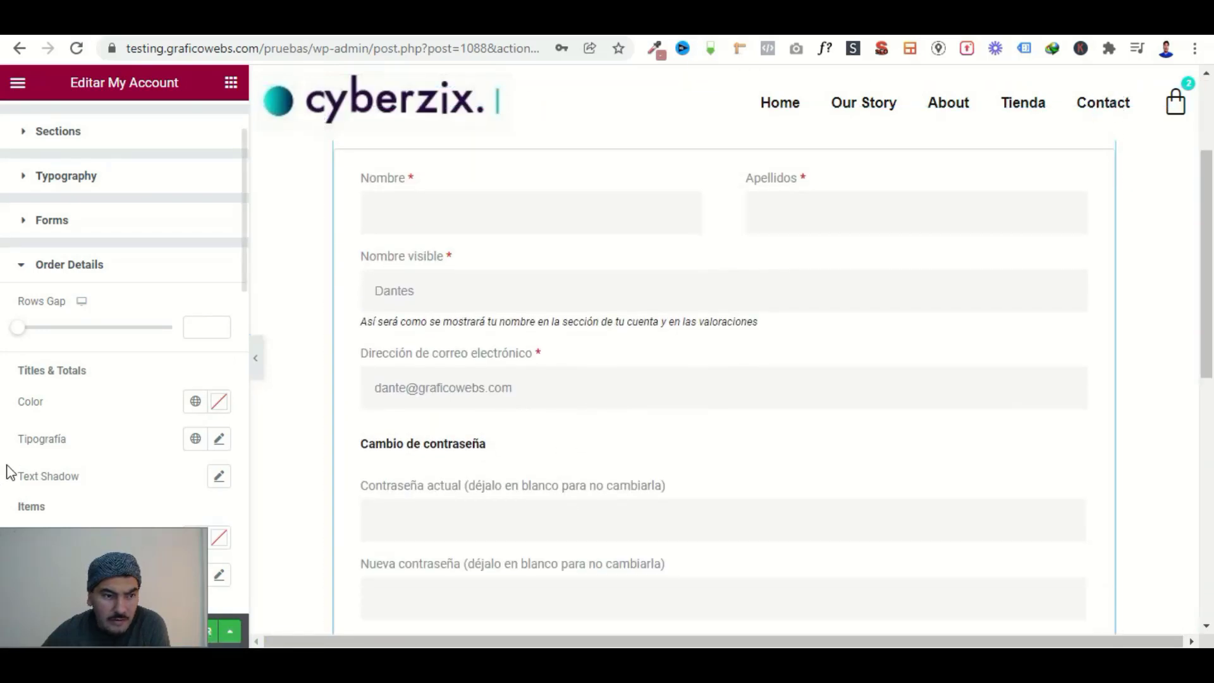
# Review the Order Details style options for rows gap, titles and totals, items and variations.
pyautogui.scroll(-3, 10, 472)
pyautogui.scroll(3, 10, 469)
pyautogui.scroll(2, 11, 469)
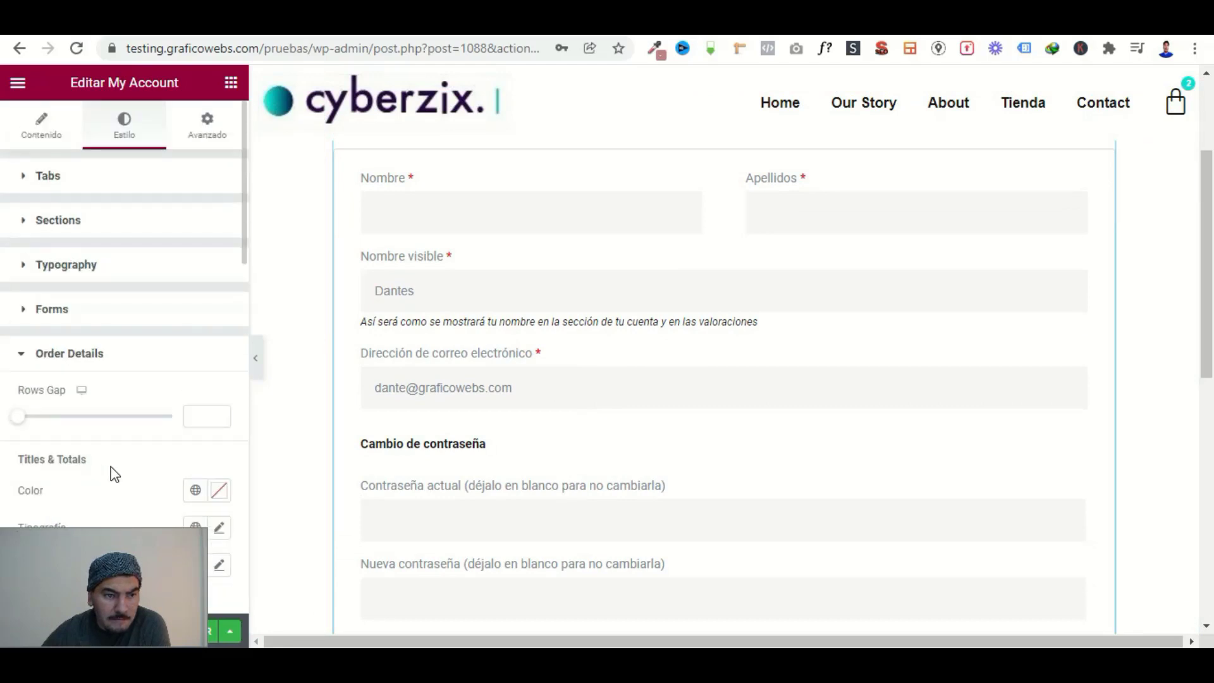
pyautogui.scroll(-3, 111, 467)
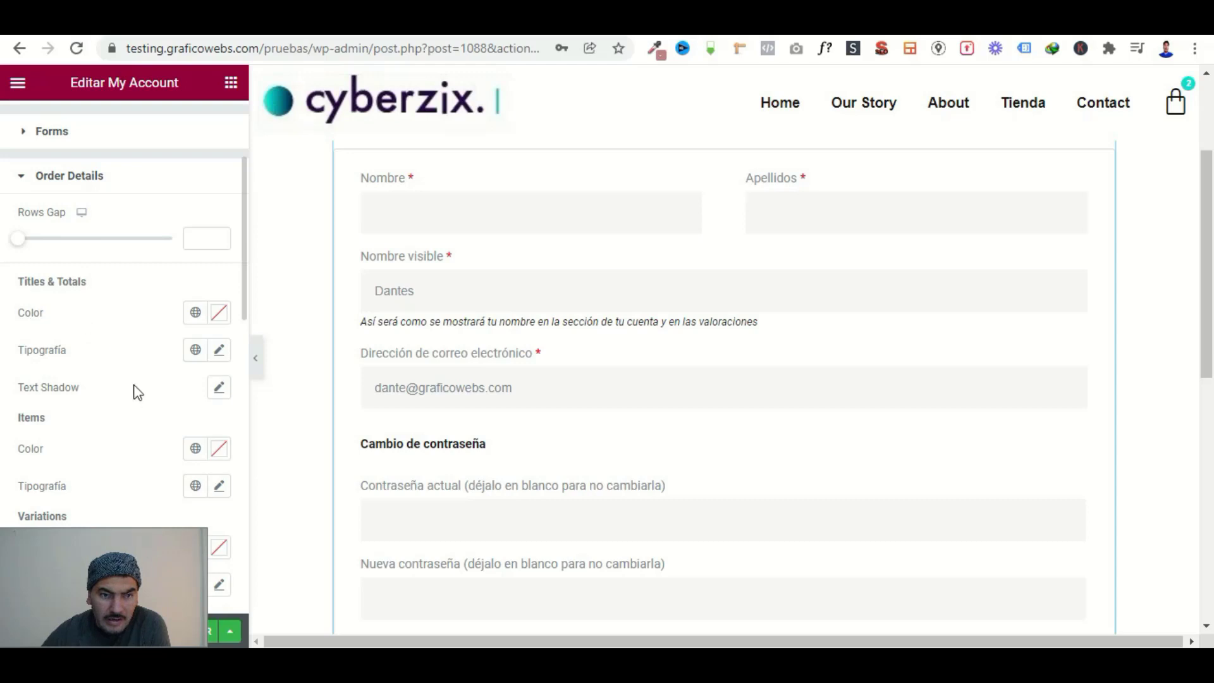
pyautogui.scroll(3, 128, 411)
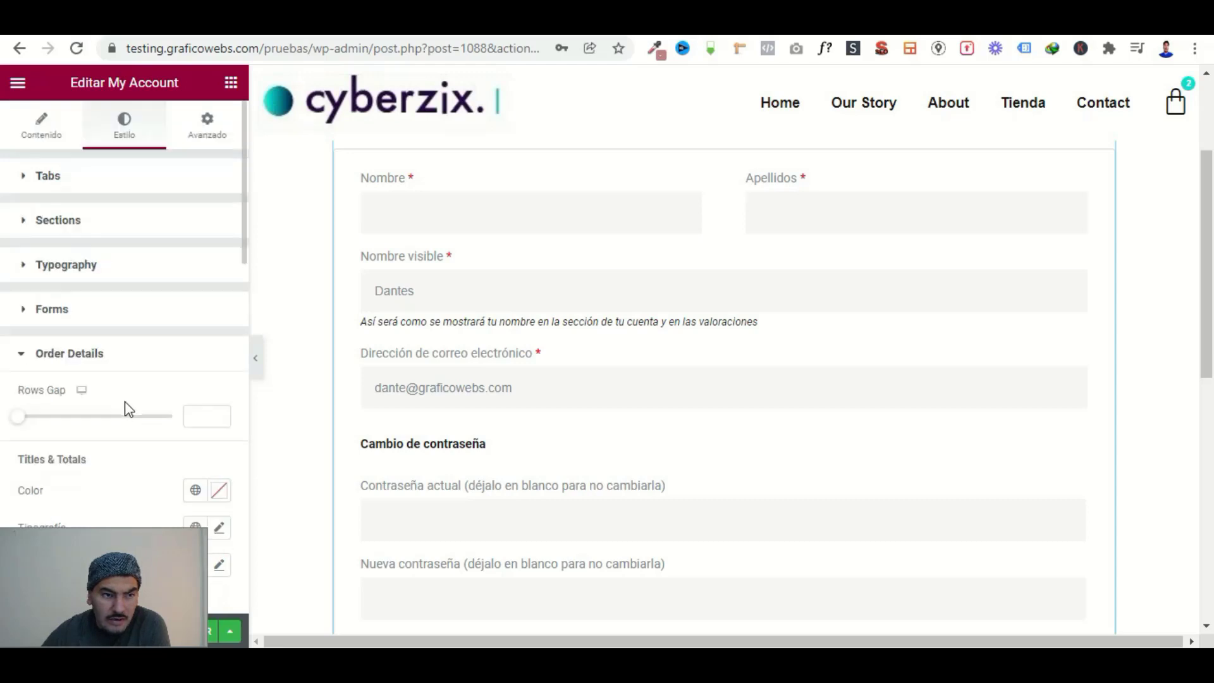
pyautogui.scroll(-3, 127, 410)
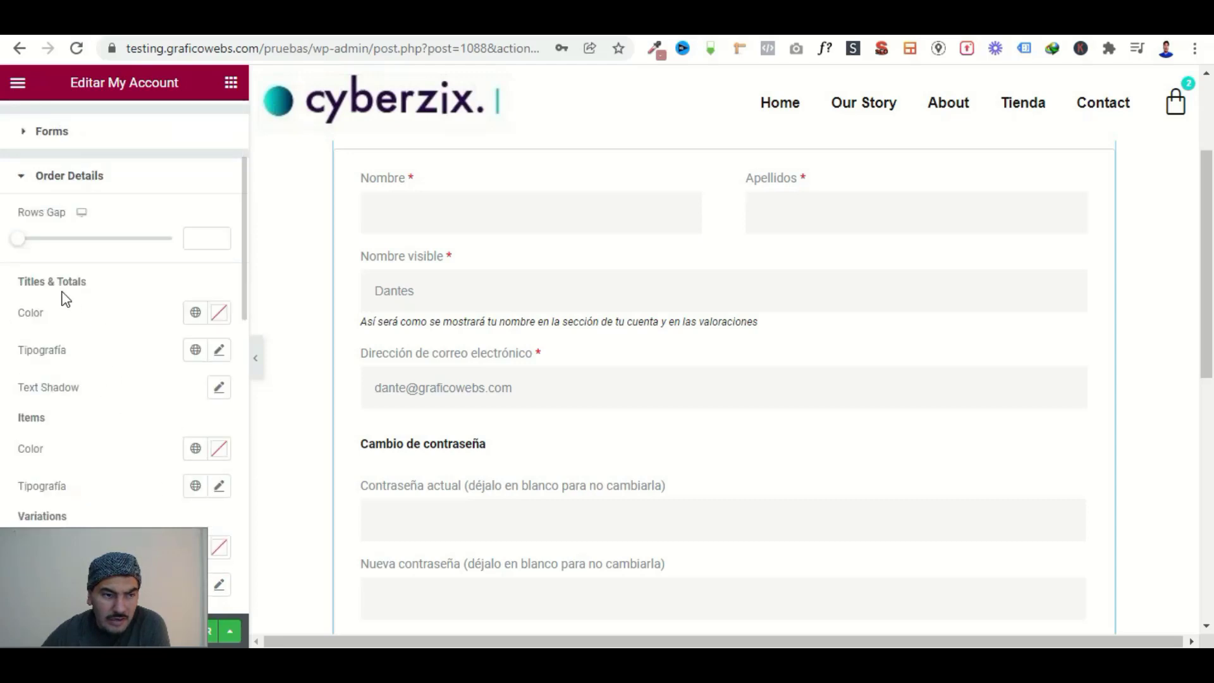
# Review the remaining Order Details style options for product links, dividers and buttons against the account form in the page preview.
pyautogui.scroll(-1, 69, 369)
pyautogui.scroll(-1, 87, 430)
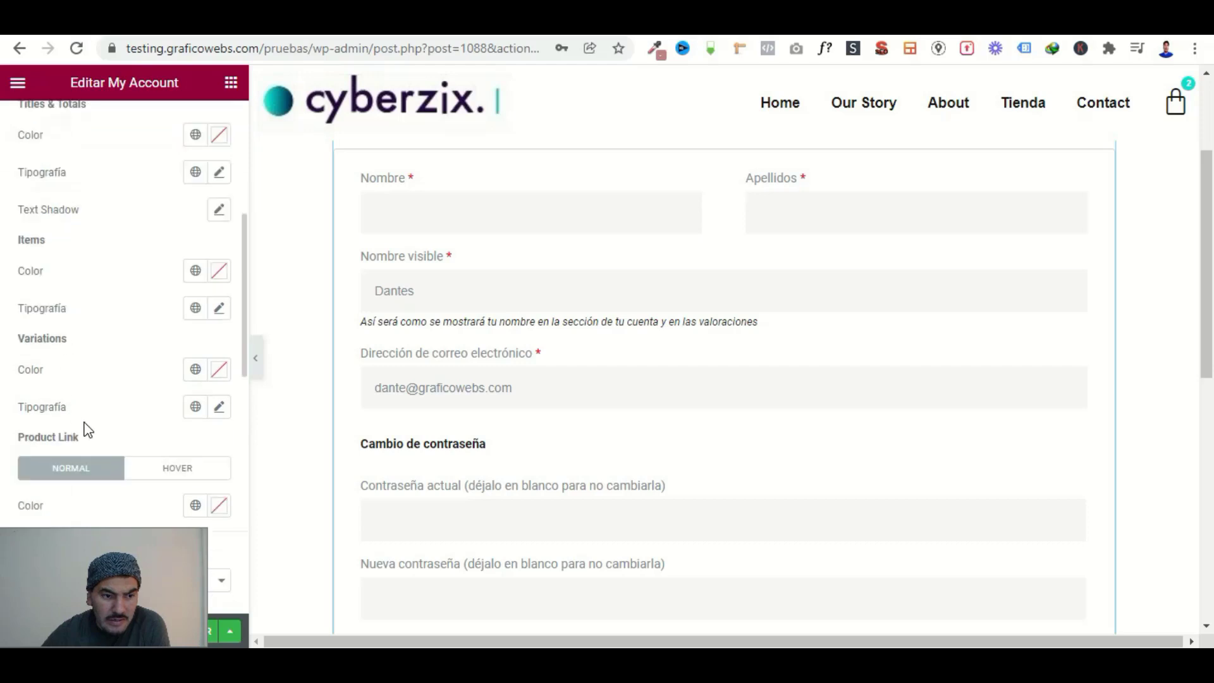
pyautogui.scroll(-2, 95, 436)
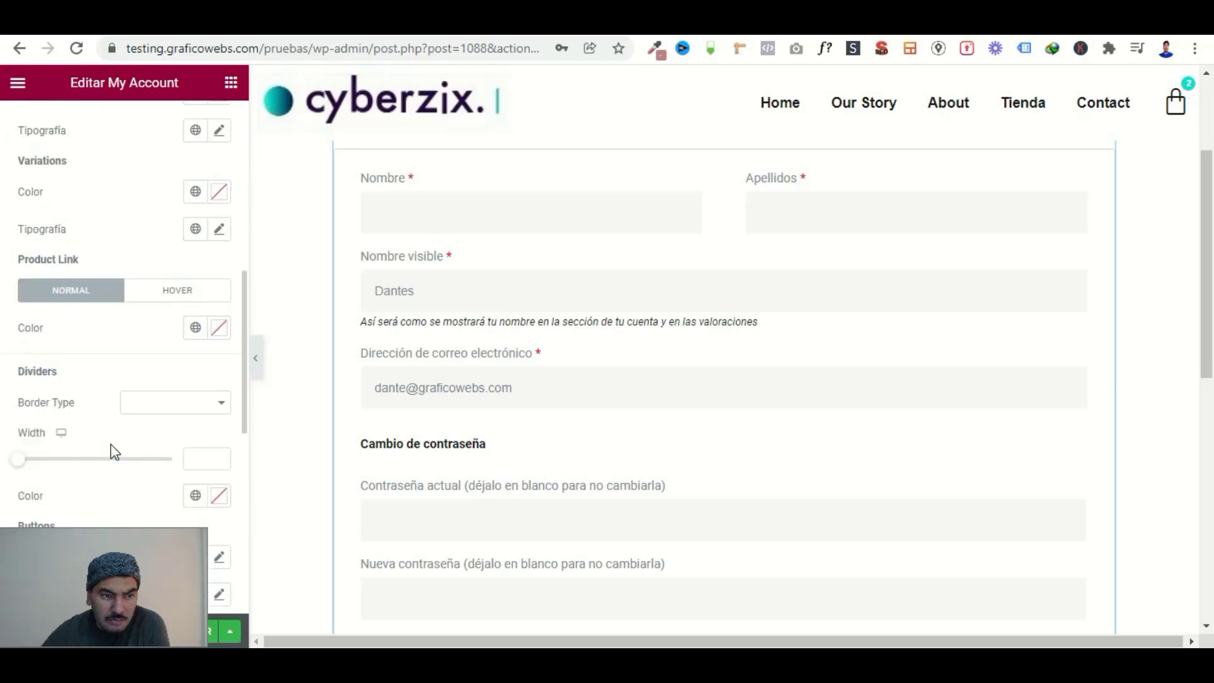
pyautogui.scroll(-3, 114, 451)
pyautogui.scroll(-1, 113, 451)
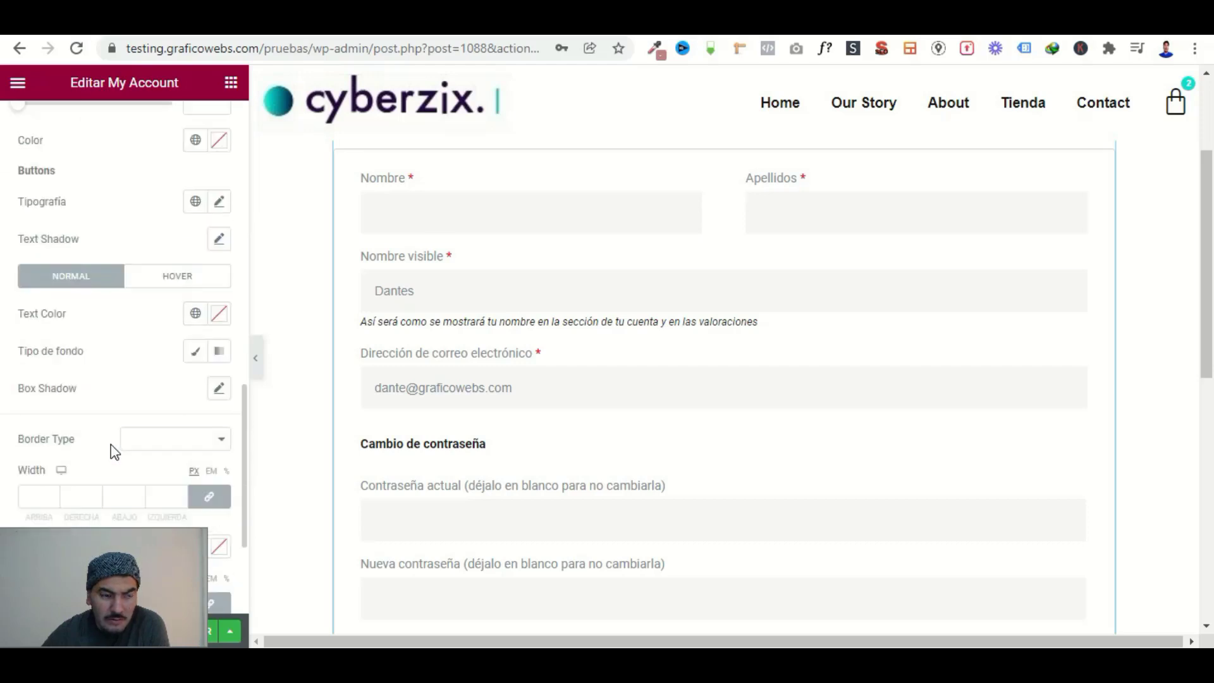
pyautogui.scroll(-2, 114, 451)
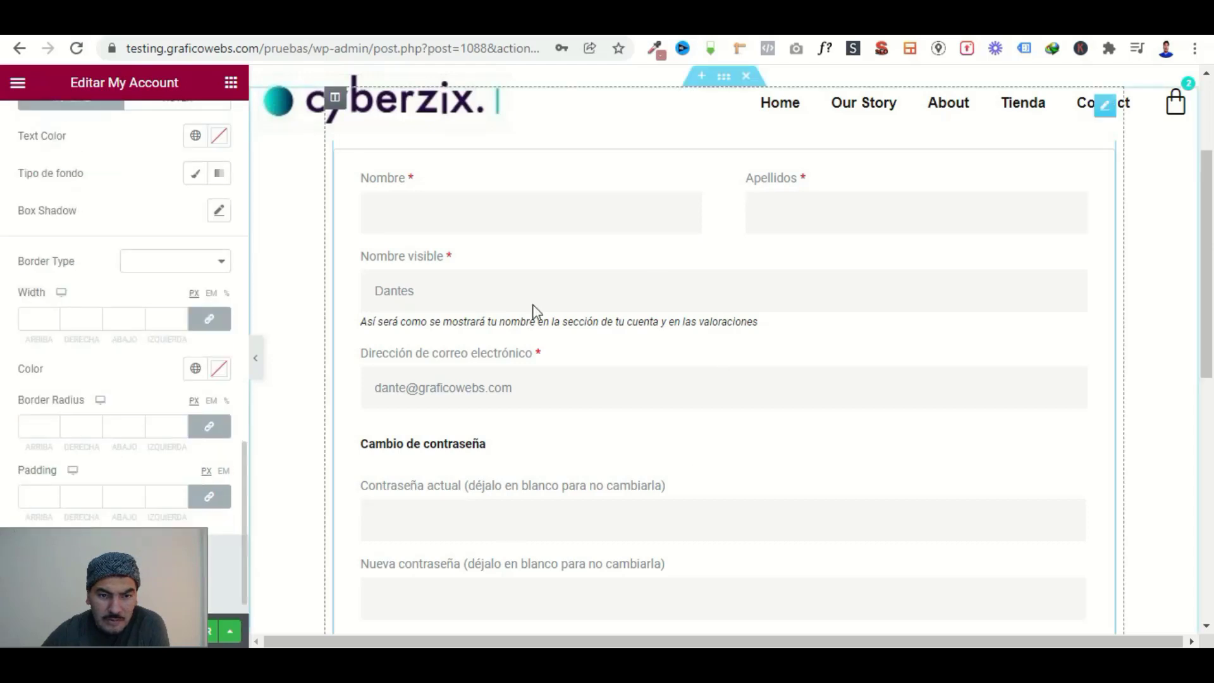
pyautogui.scroll(-3, 616, 510)
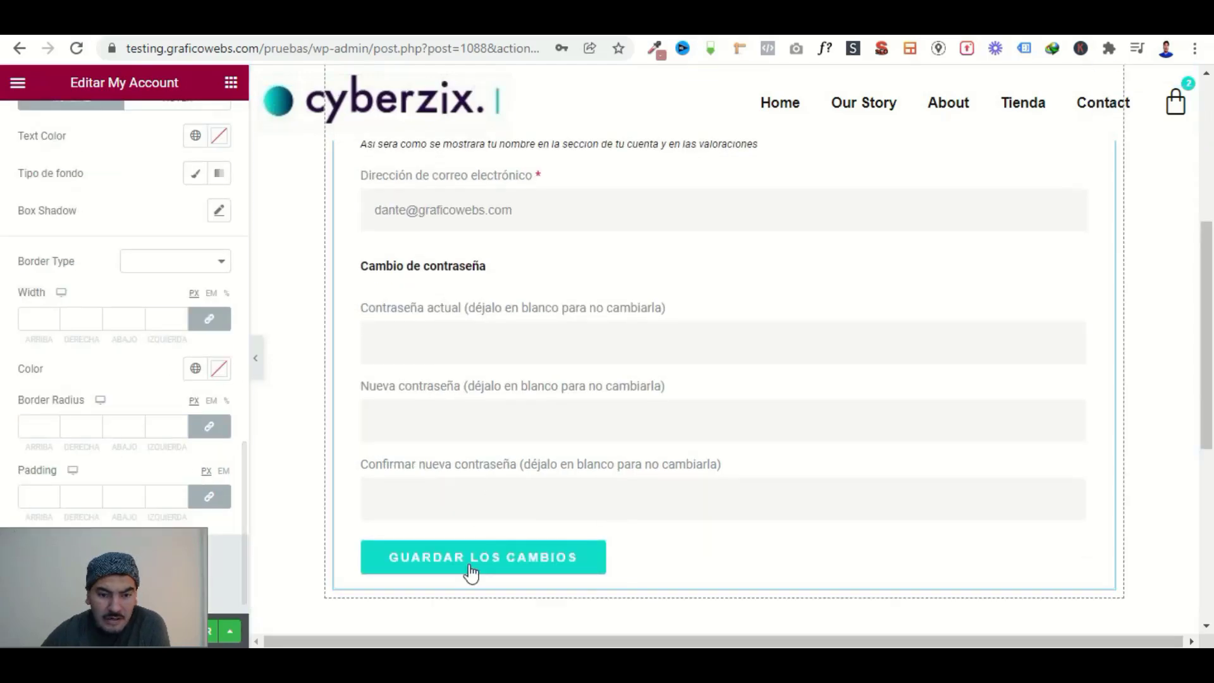
pyautogui.scroll(-1, 69, 412)
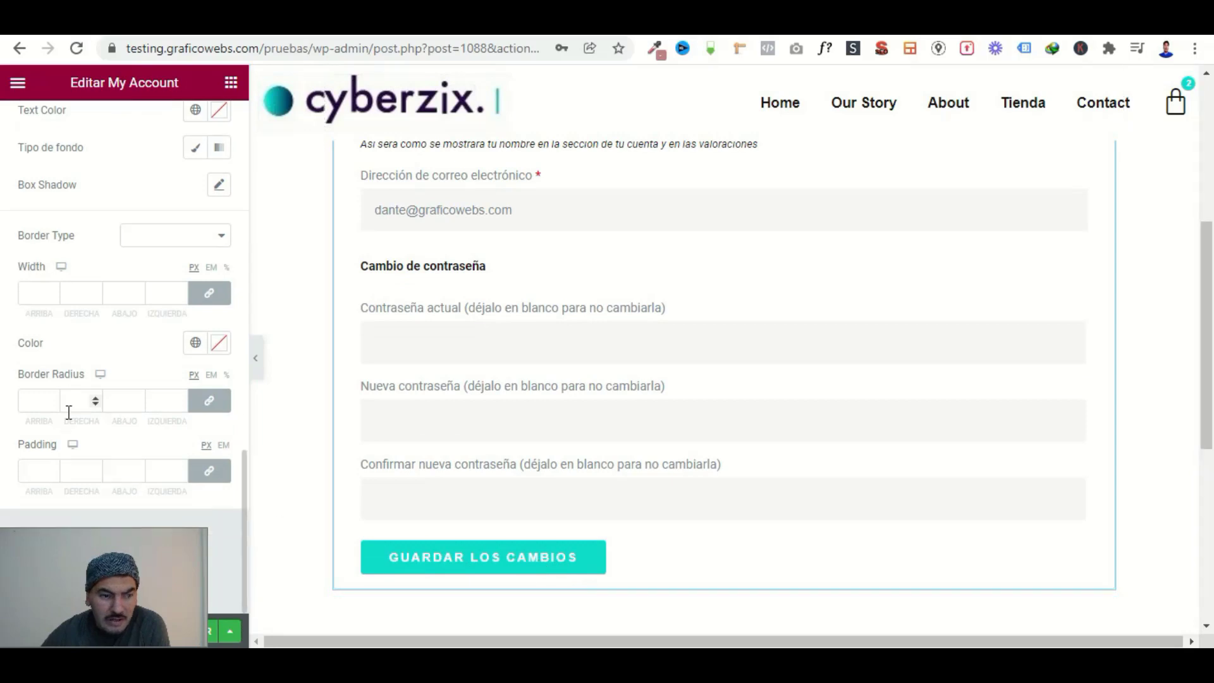
pyautogui.scroll(5, 646, 502)
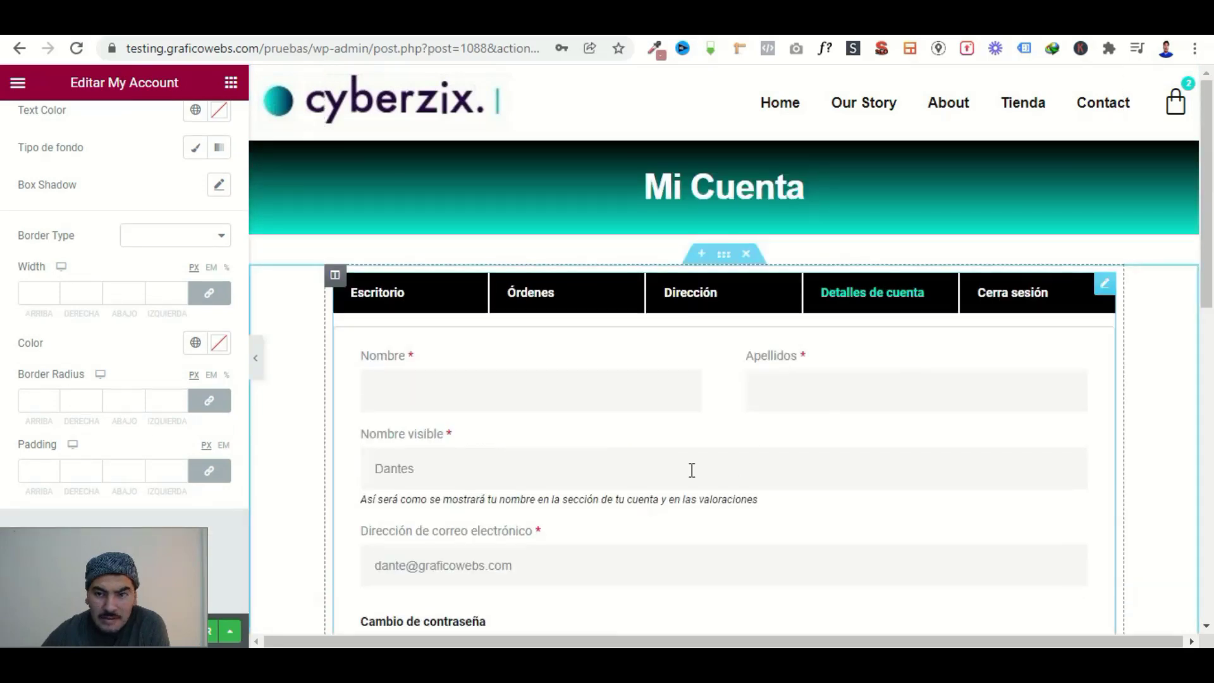
pyautogui.scroll(10, 50, 337)
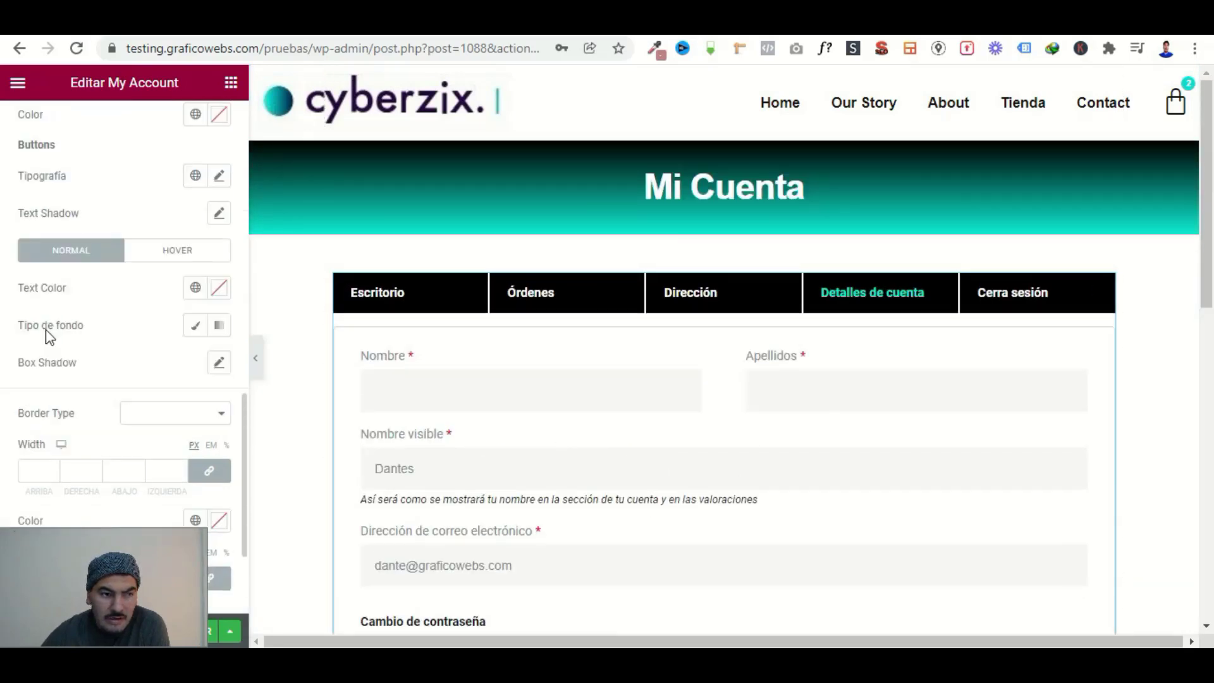
# Open the My Account widget's advanced options and look over the whole account details form in the page preview.
pyautogui.click(209, 131)
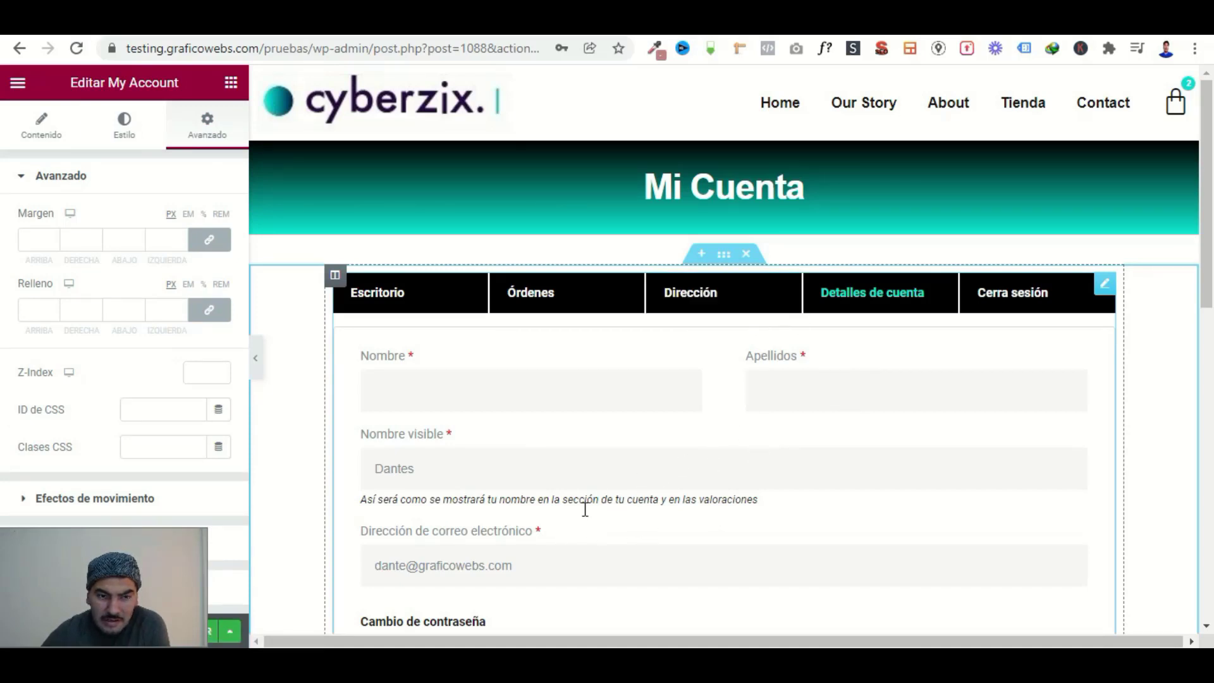
pyautogui.scroll(-3, 461, 550)
pyautogui.scroll(-6, 458, 526)
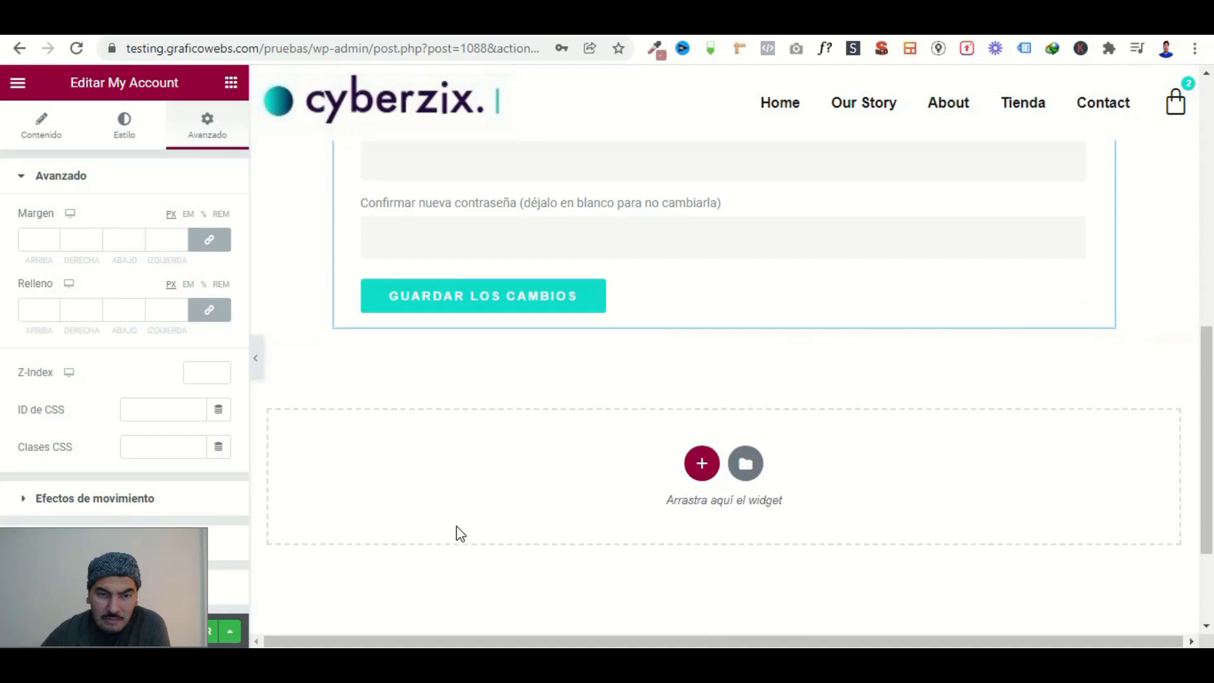
pyautogui.scroll(8, 458, 531)
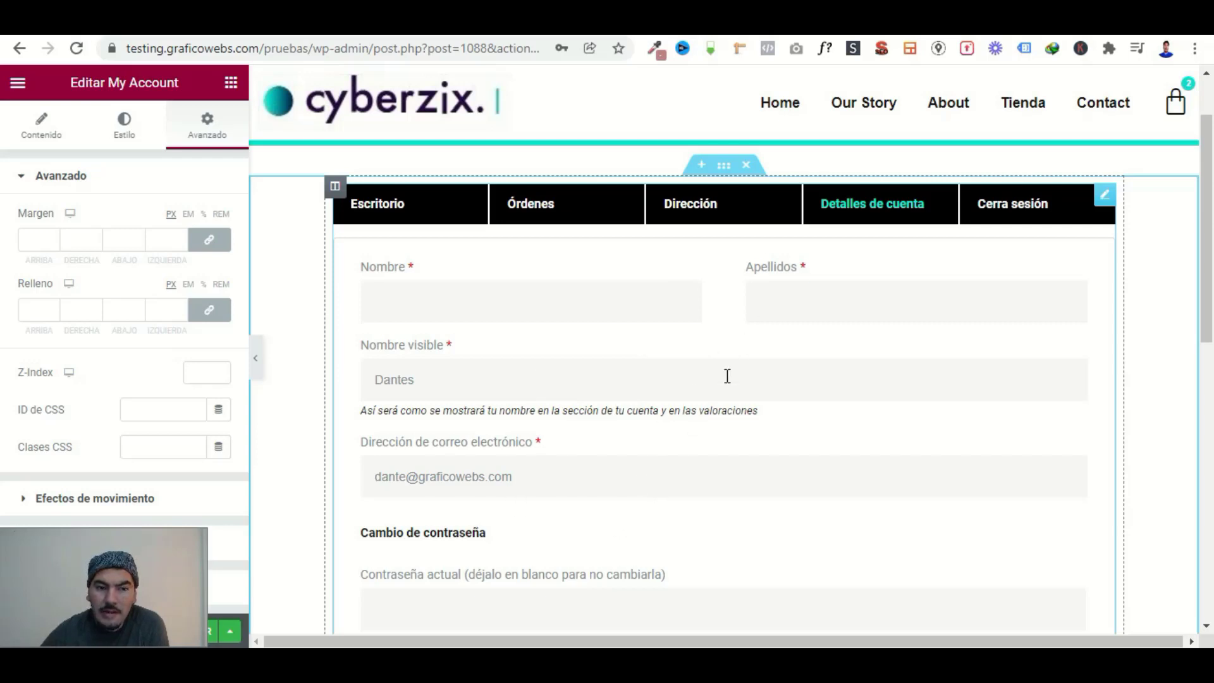
pyautogui.scroll(-5, 752, 481)
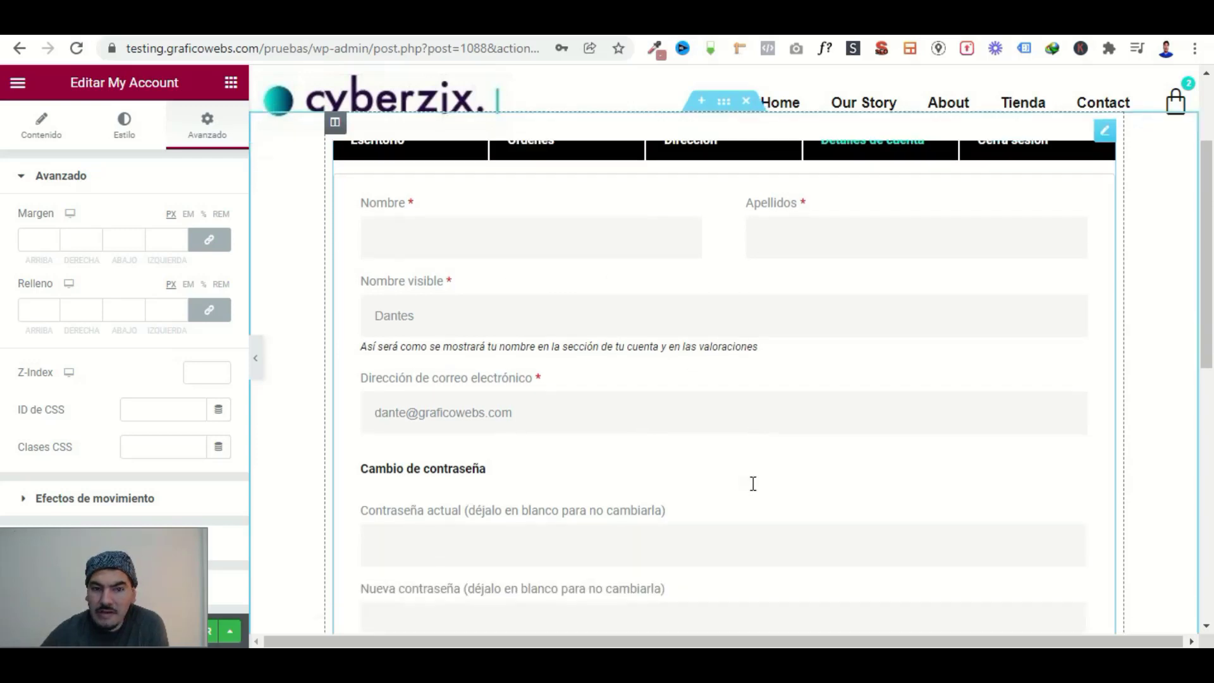
pyautogui.scroll(5, 753, 490)
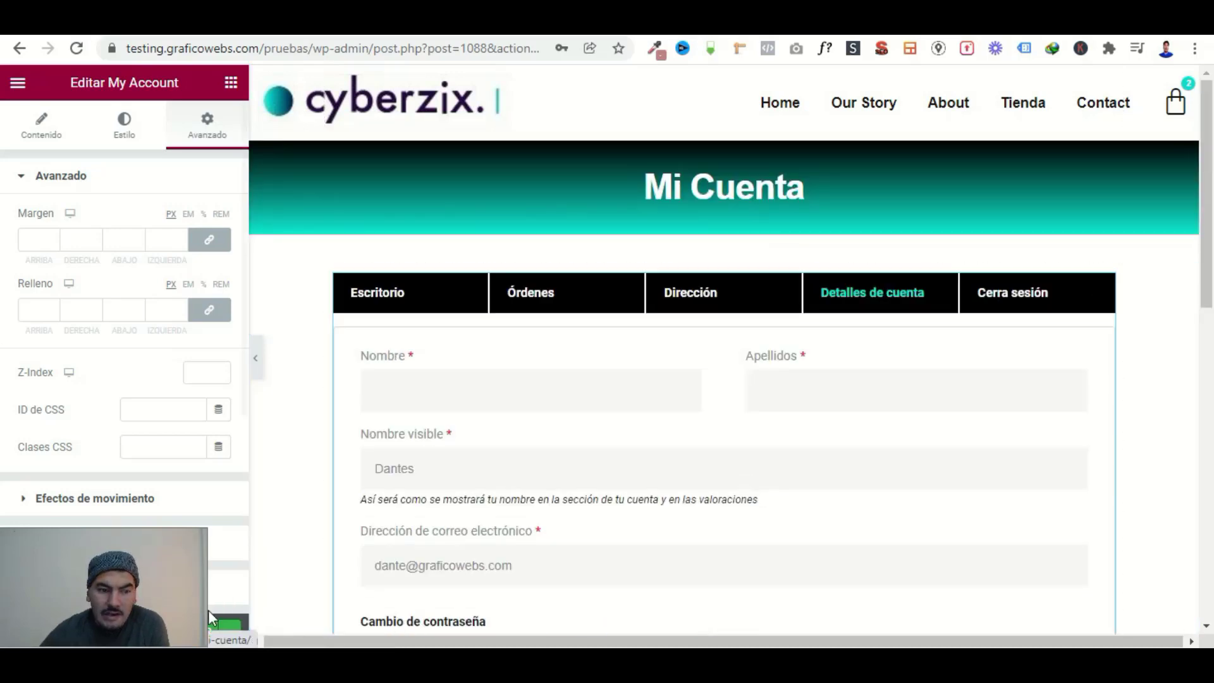
# Update the page and reload its live preview to check the restyled Escritorio tab.
pyautogui.click(214, 635)
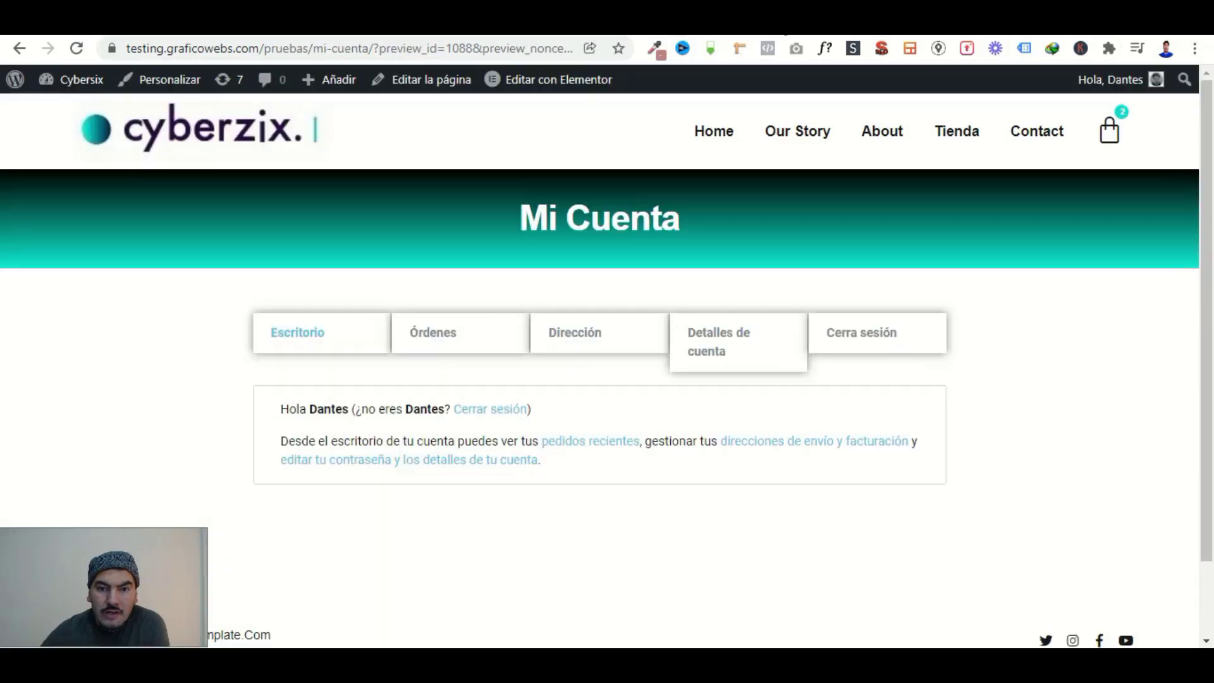
pyautogui.click(76, 48)
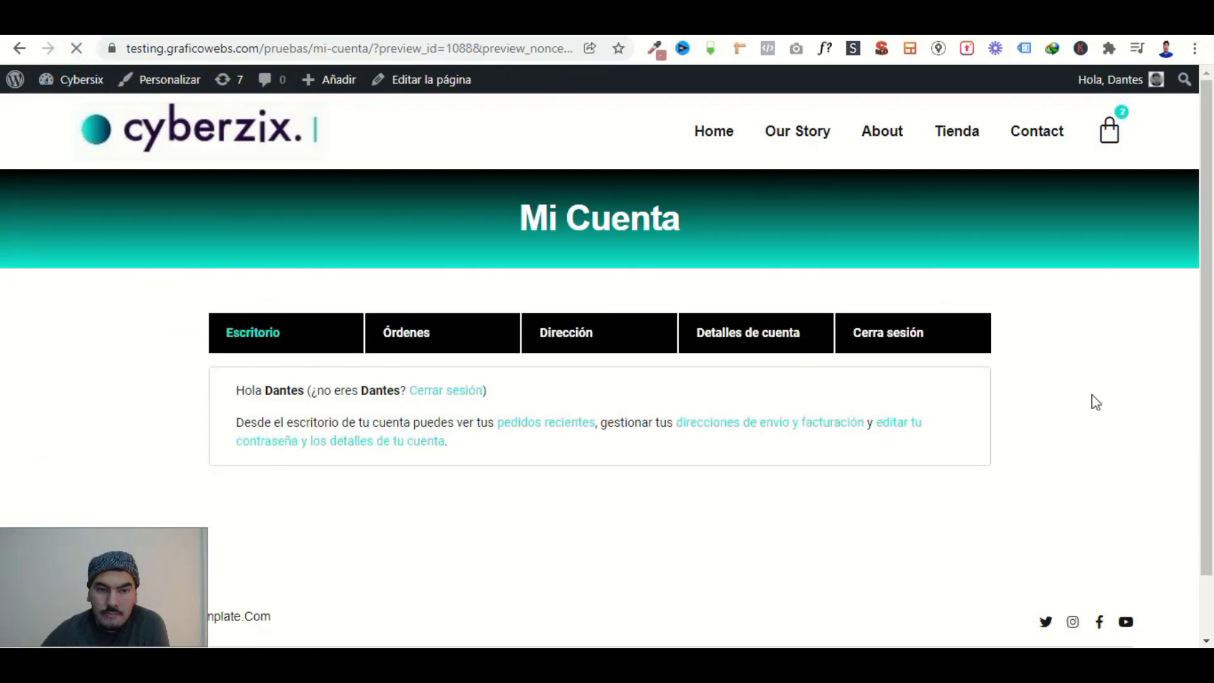
pyautogui.scroll(-1, 1121, 414)
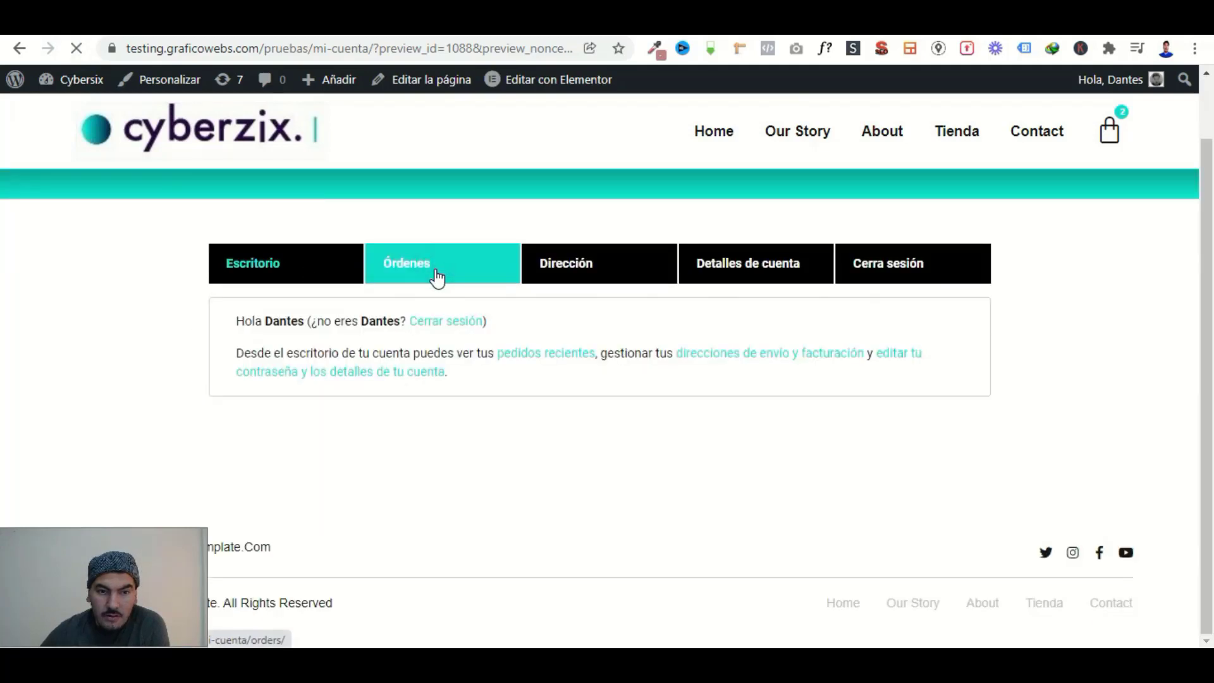
# Check the Órdenes, Dirección and Detalles de cuenta tabs on the live Mi Cuenta page.
pyautogui.click(459, 265)
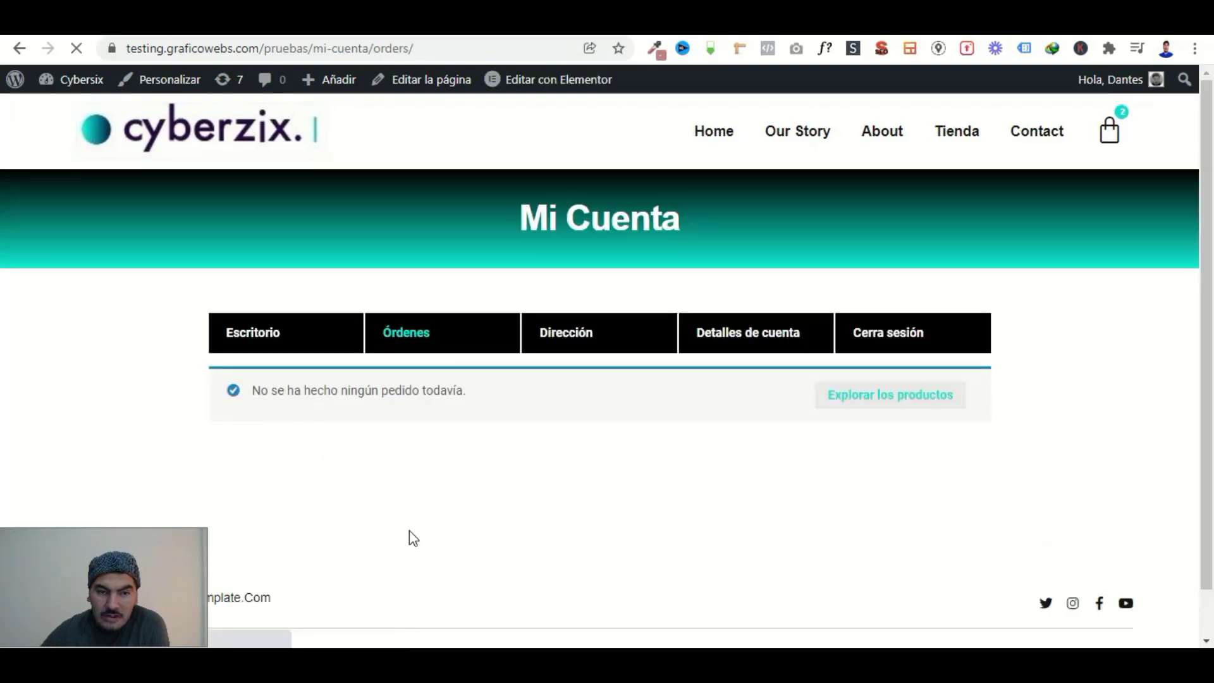
pyautogui.click(598, 335)
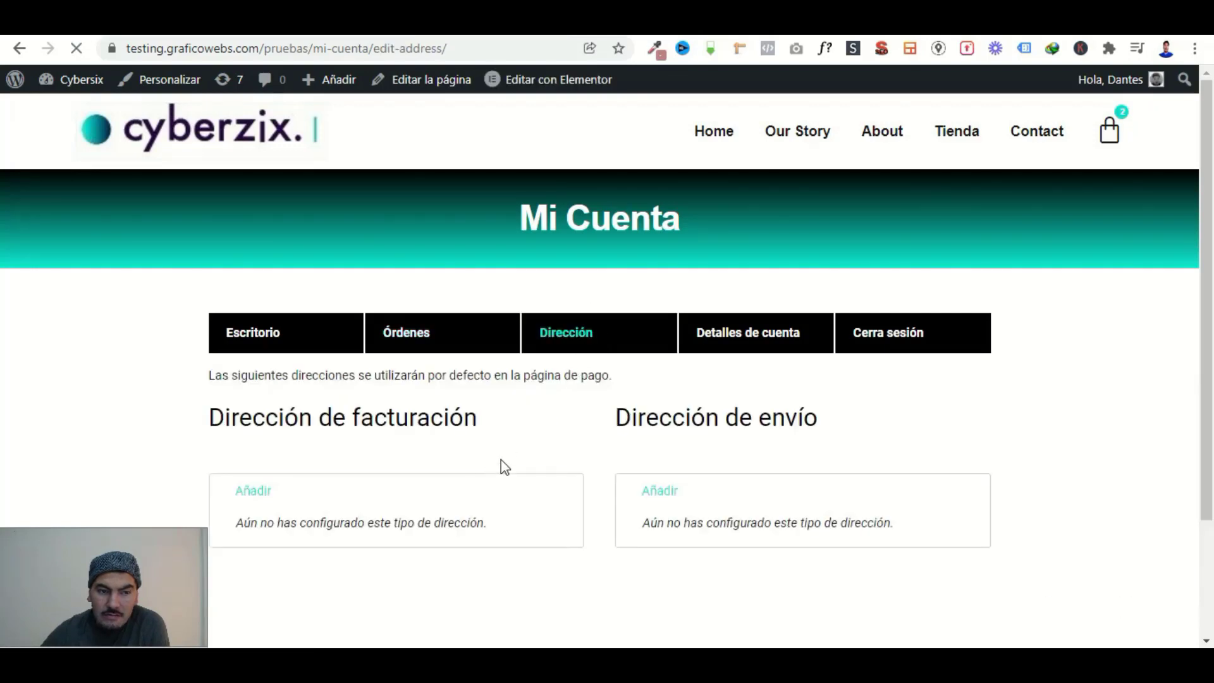
pyautogui.scroll(-3, 501, 466)
pyautogui.scroll(2, 405, 432)
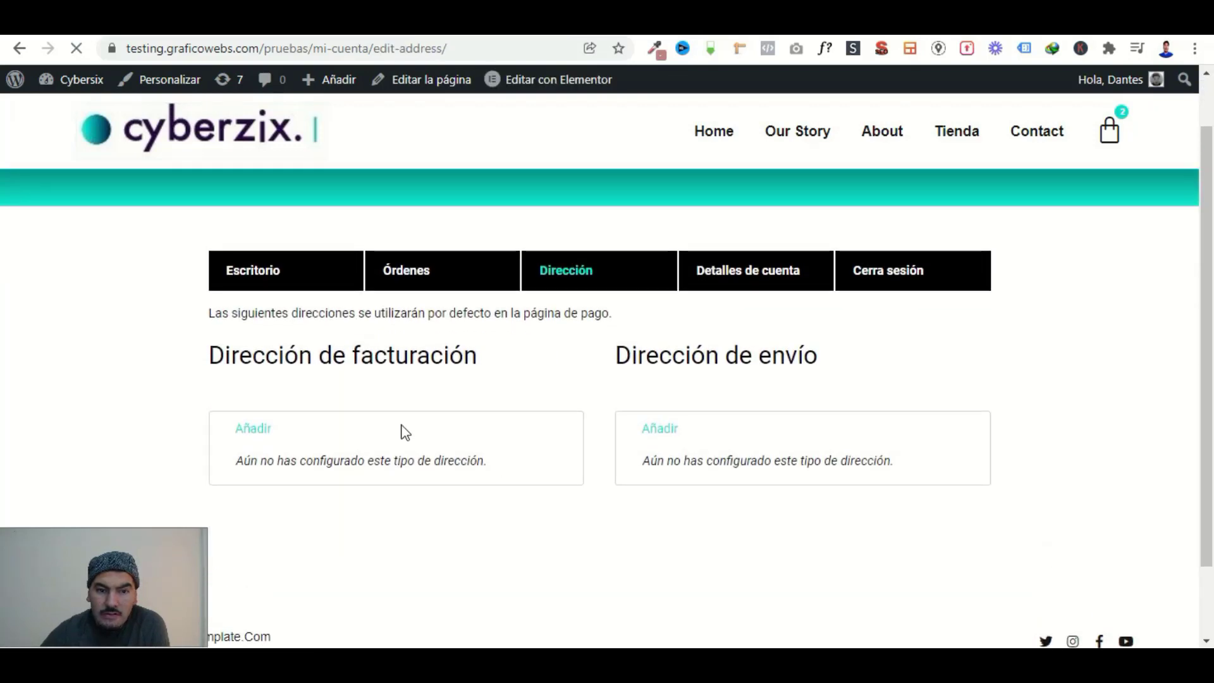
pyautogui.click(719, 292)
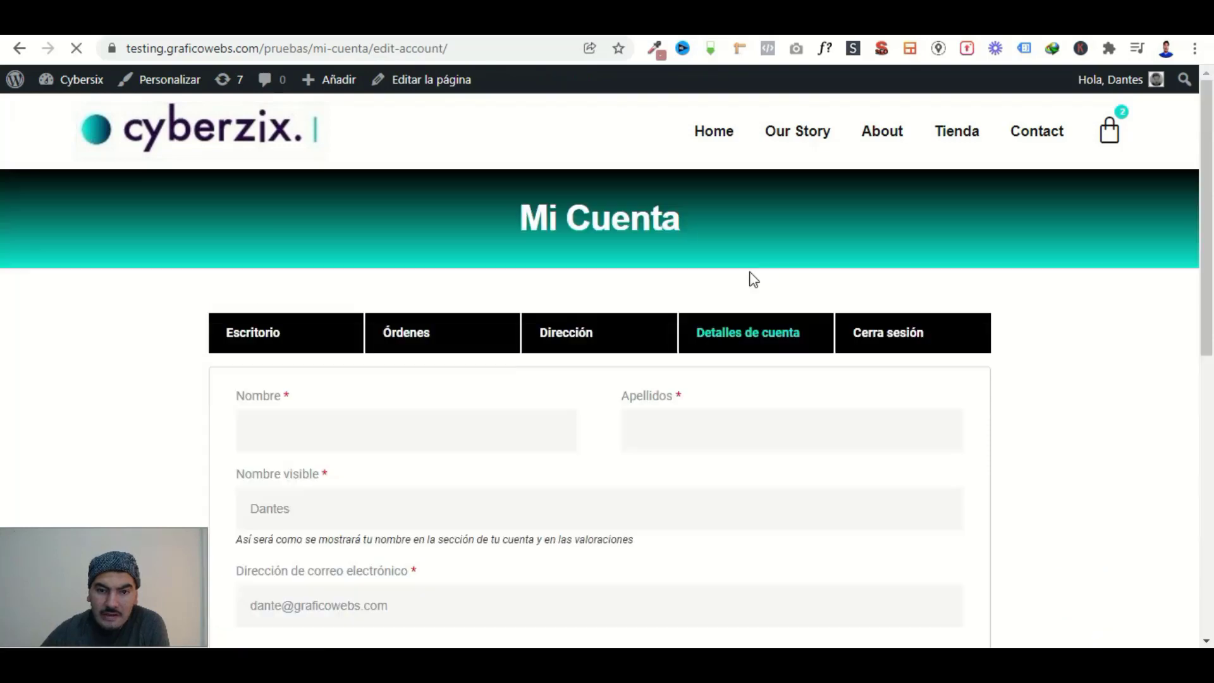
# Log out through Cerra sesión, inspect the styled login form and log back in with the prefilled credentials.
pyautogui.click(899, 340)
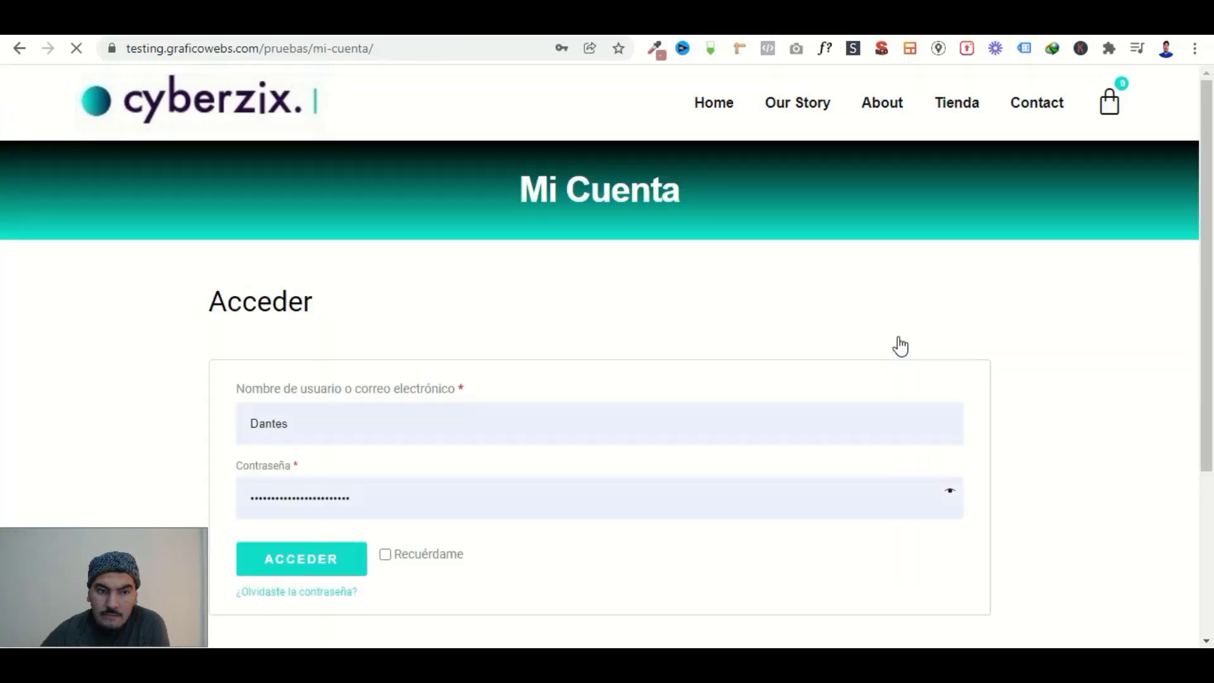
pyautogui.scroll(-1, 556, 454)
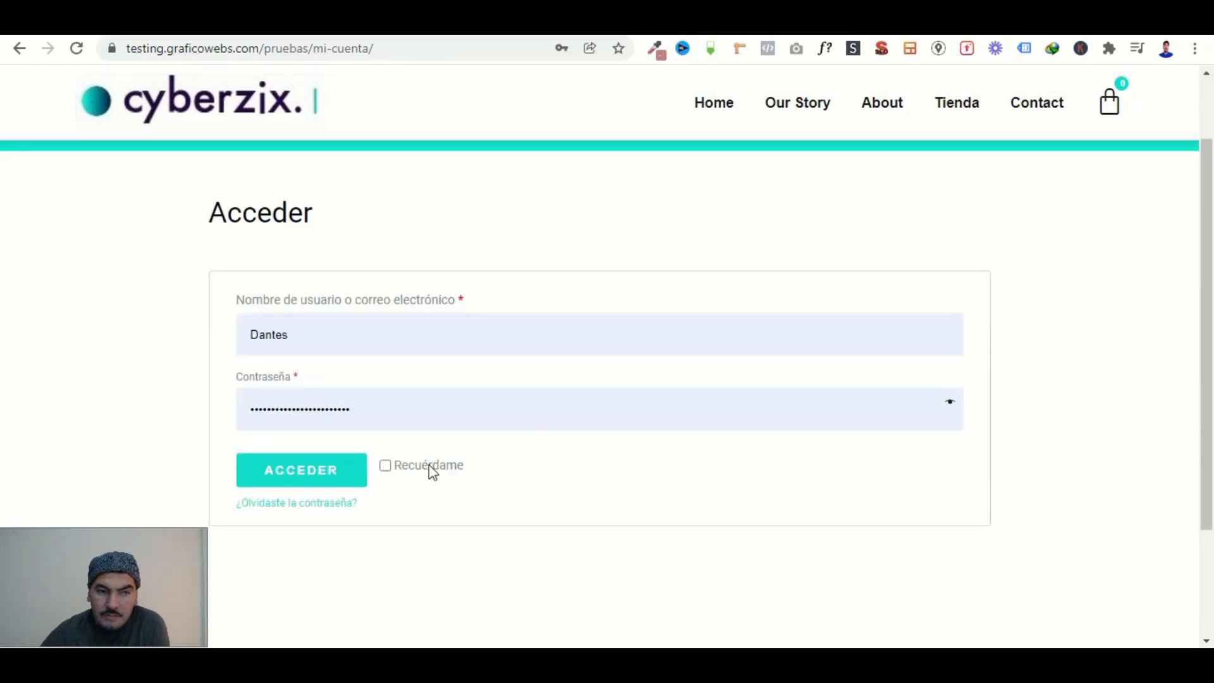
pyautogui.click(317, 480)
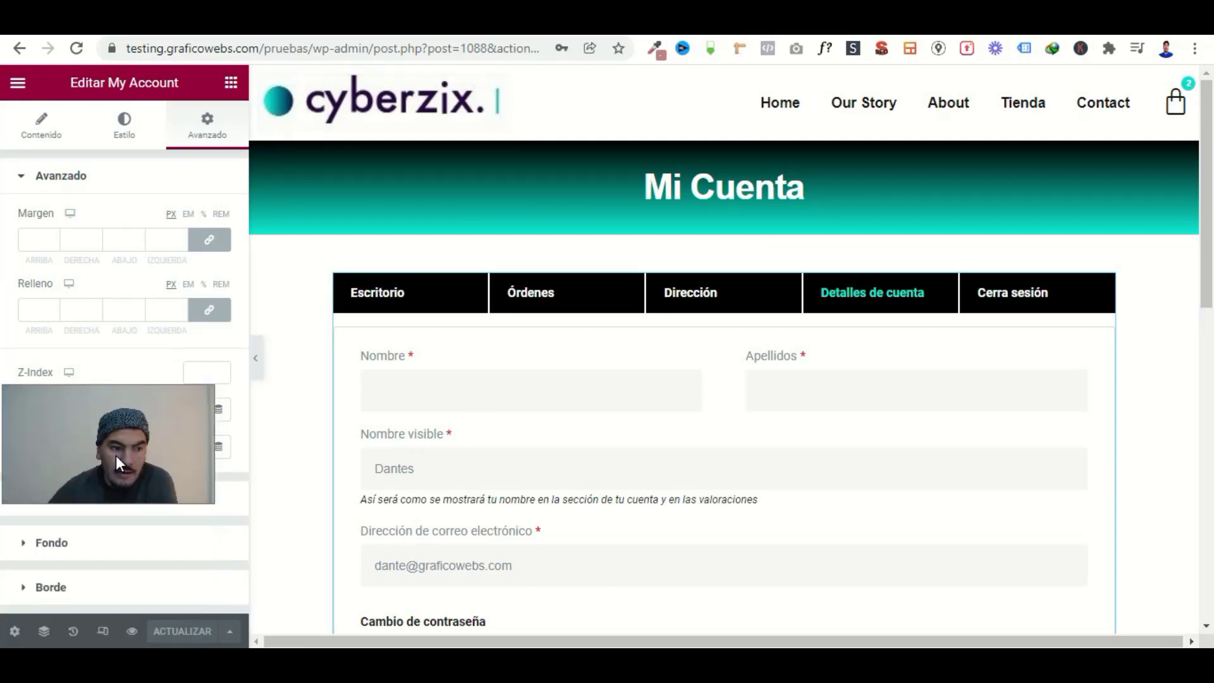
# Switch the Elementor editor to the mobile view in responsive mode and check the Órdenes tab there.
pyautogui.click(102, 631)
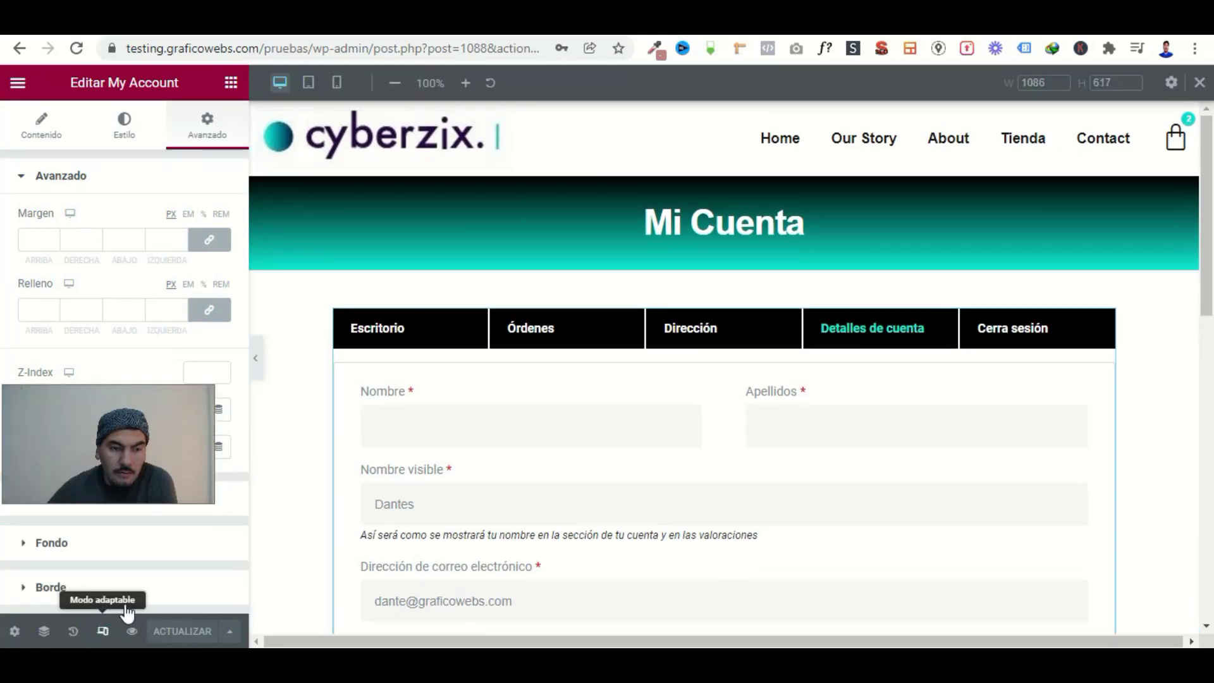
pyautogui.click(335, 84)
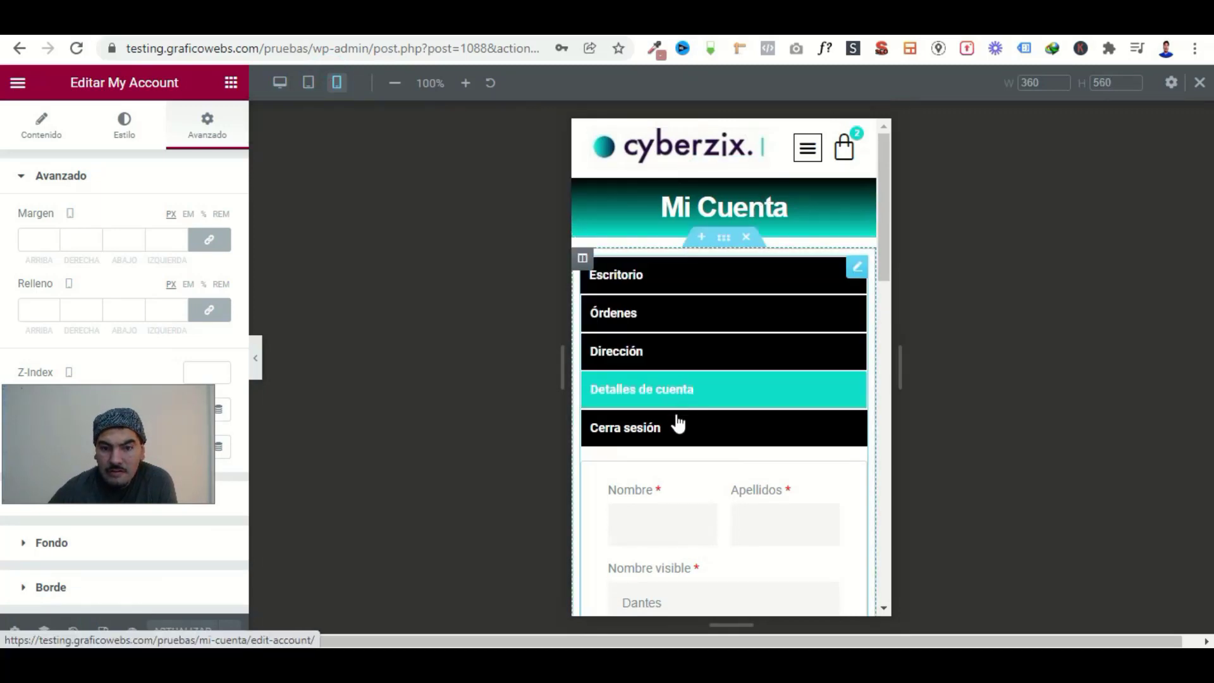
pyautogui.click(670, 314)
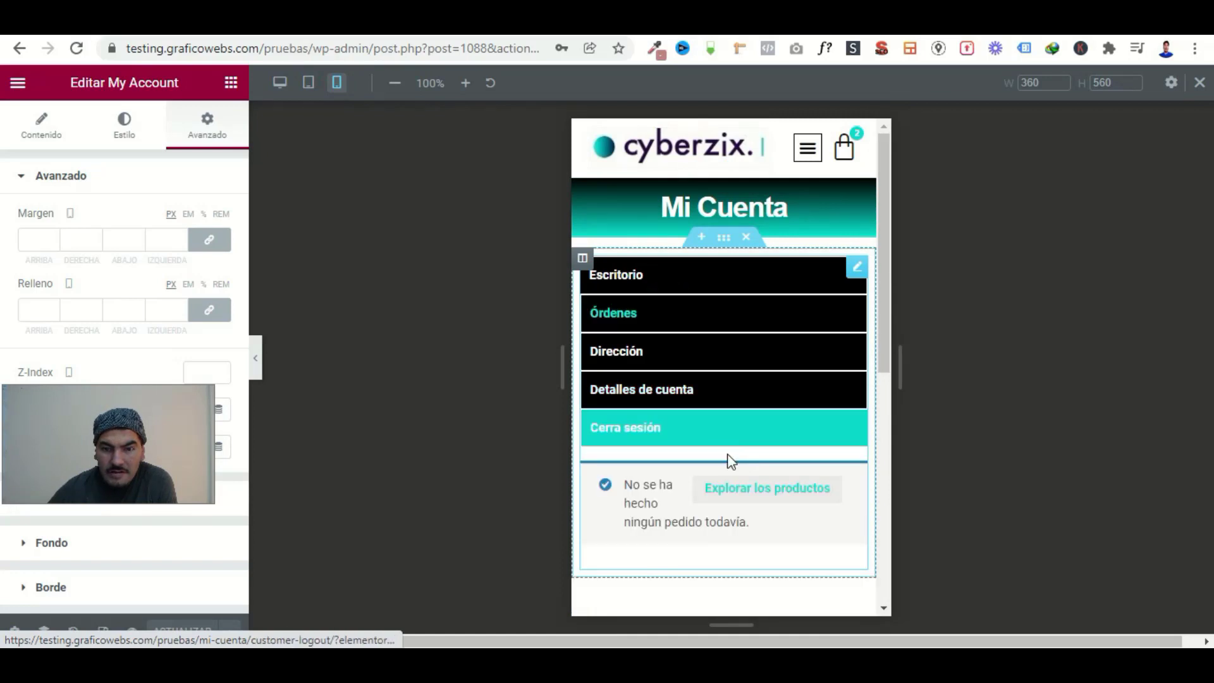
pyautogui.scroll(-5, 727, 496)
pyautogui.scroll(5, 727, 496)
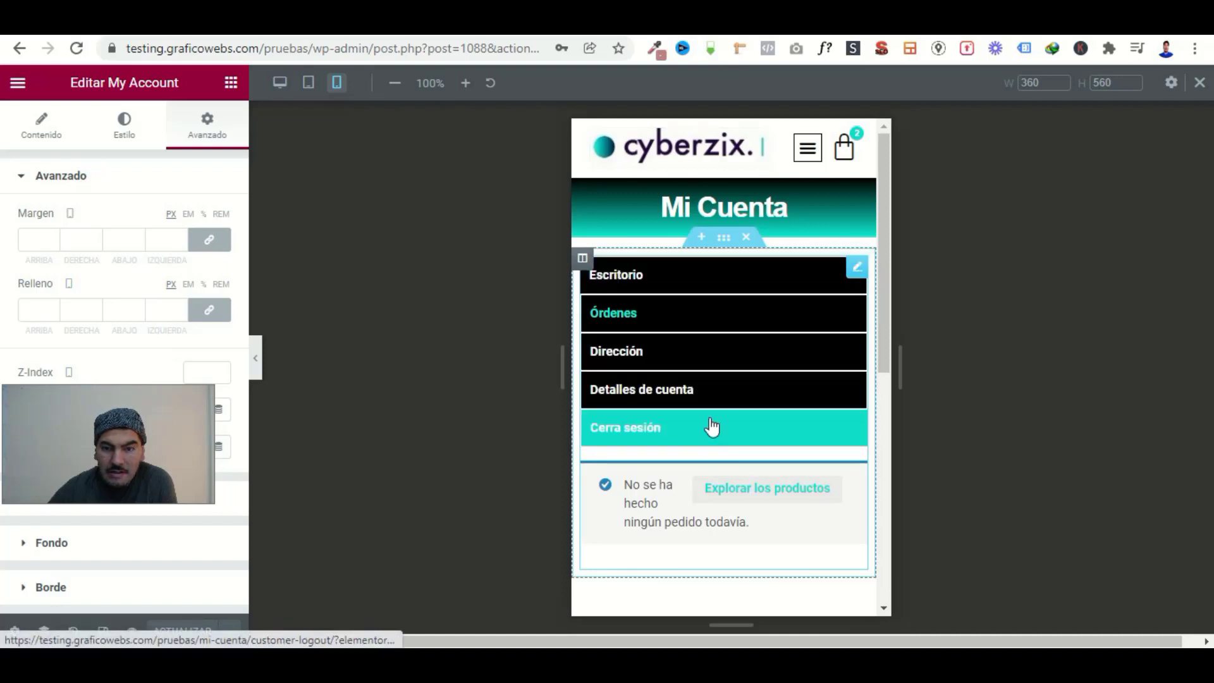
# Set the My Account tabs' mobile spacing to 10 px and change the tabs layout to Vertical.
pyautogui.click(65, 125)
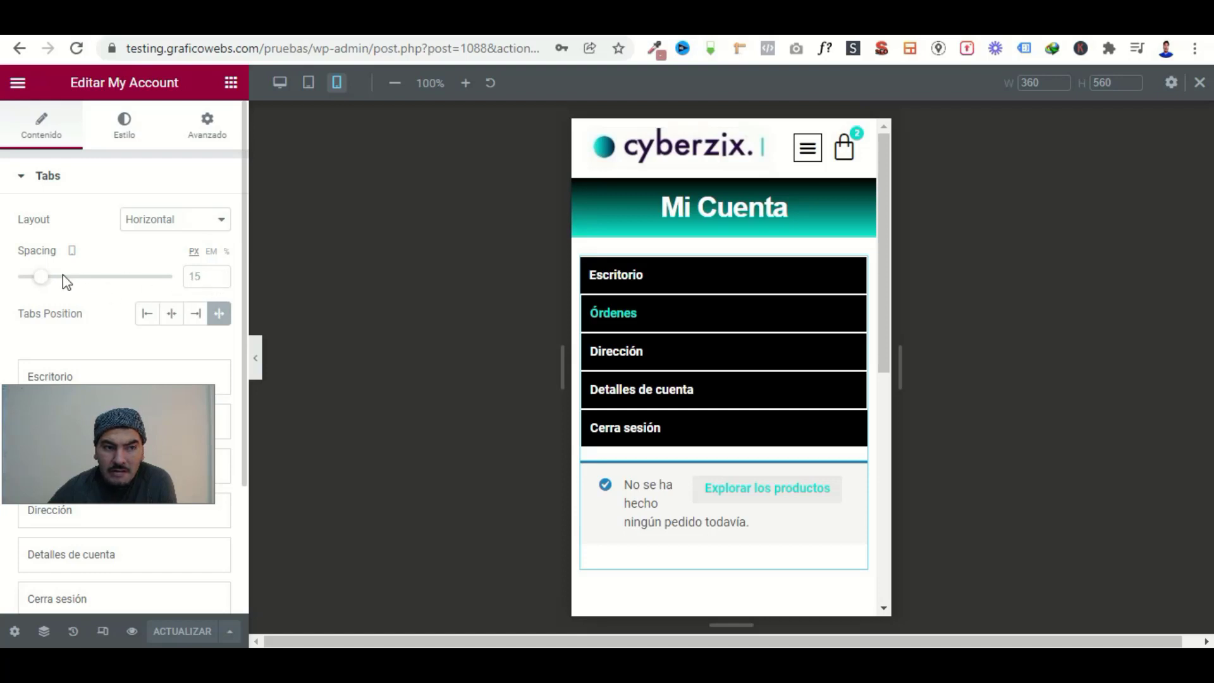
pyautogui.moveTo(40, 276)
pyautogui.mouseDown()
pyautogui.moveTo(81, 281)
pyautogui.moveTo(38, 283)
pyautogui.mouseUp()
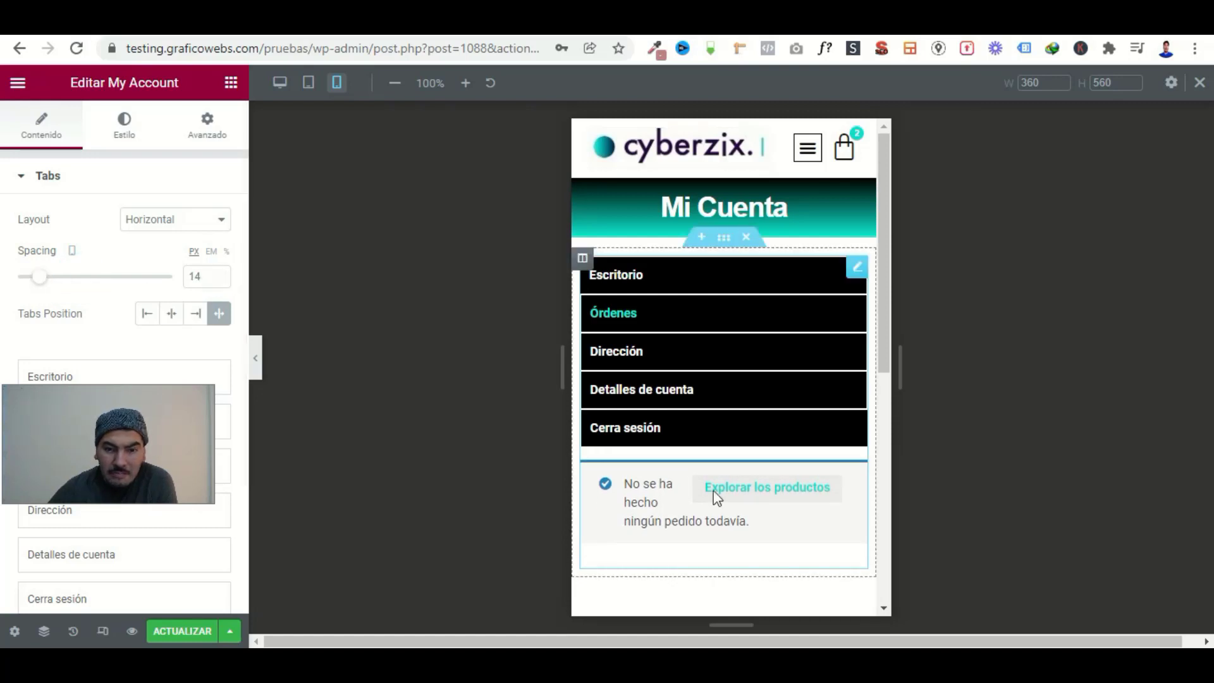
pyautogui.doubleClick(201, 285)
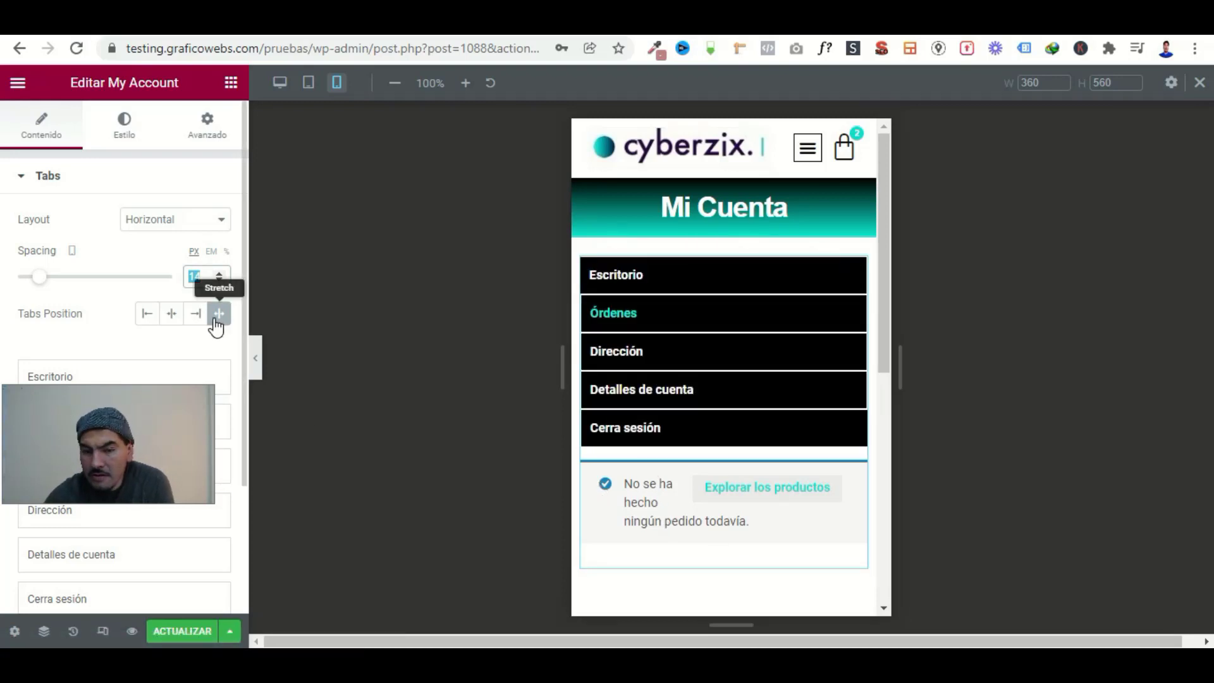
pyautogui.write('10')
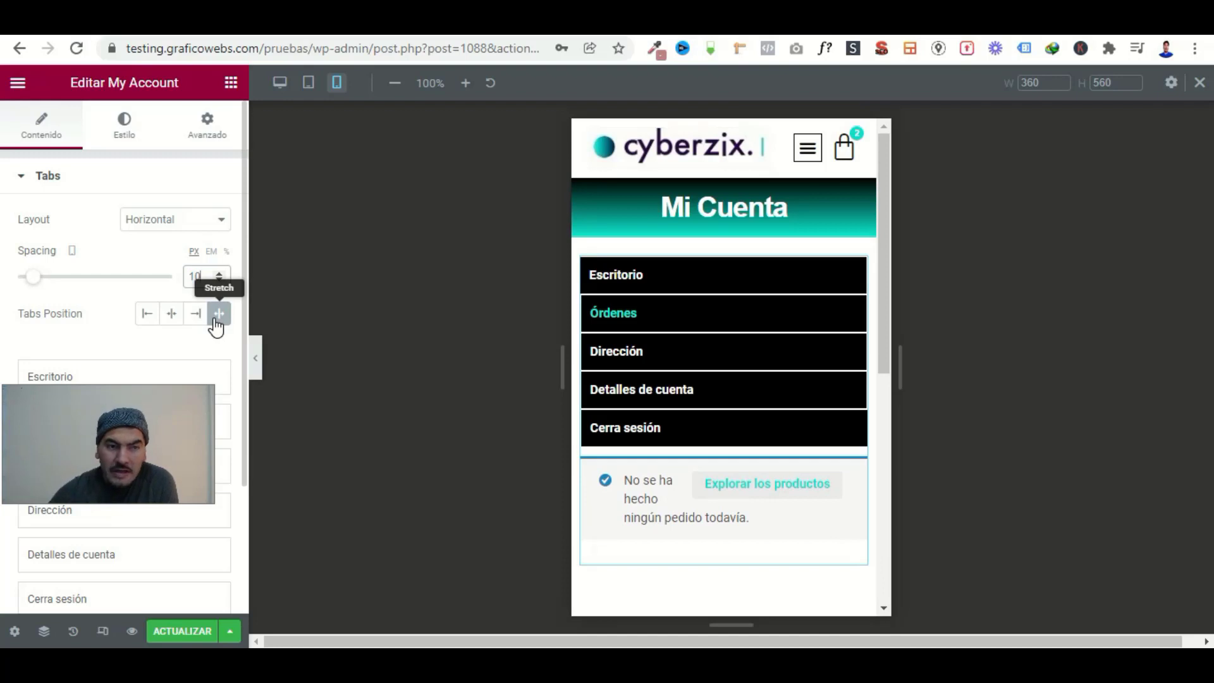
pyautogui.scroll(-7, 717, 424)
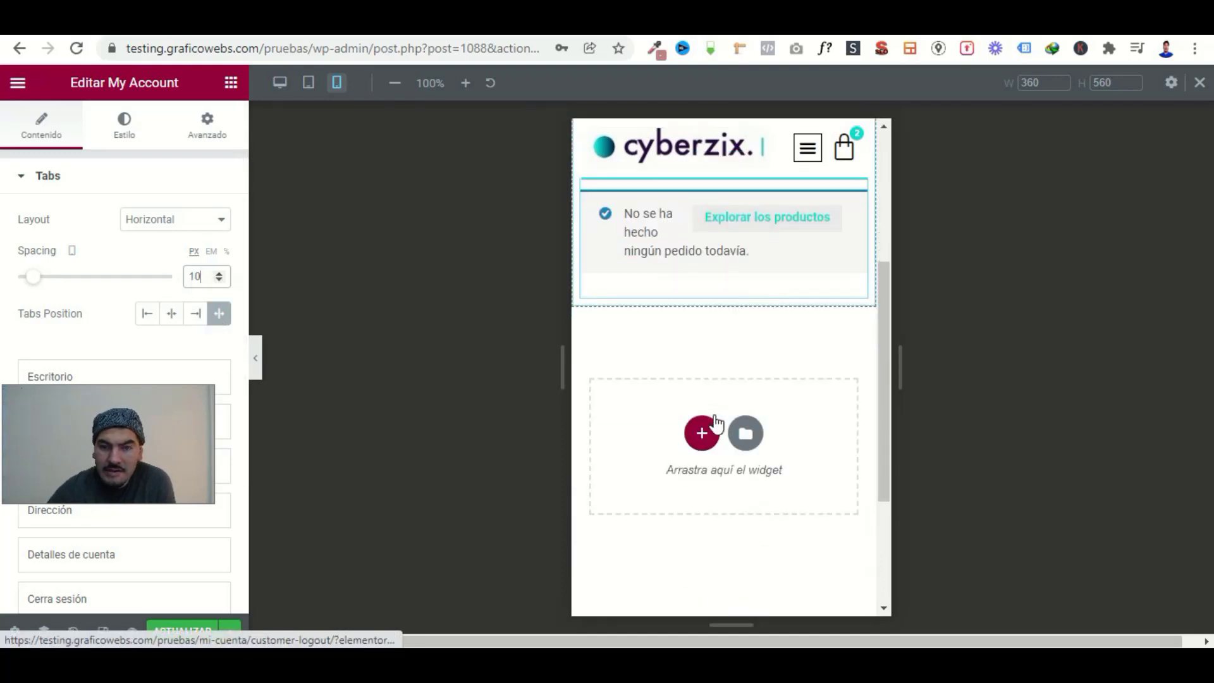
pyautogui.scroll(5, 716, 422)
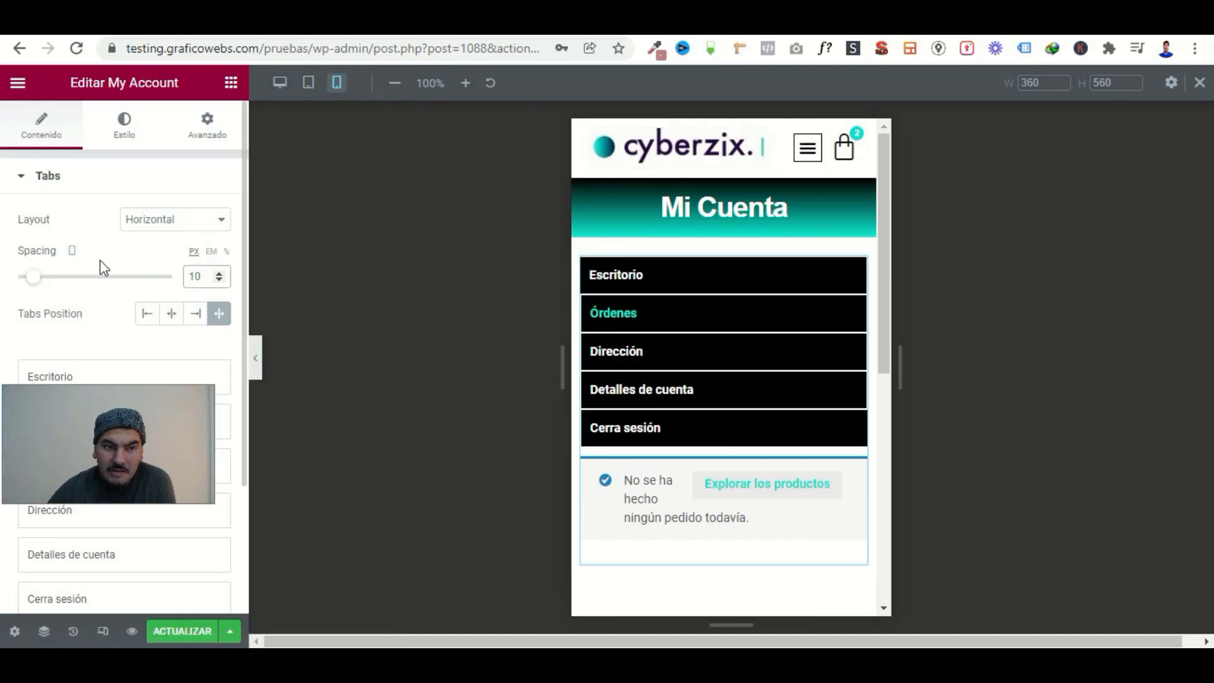
pyautogui.click(164, 223)
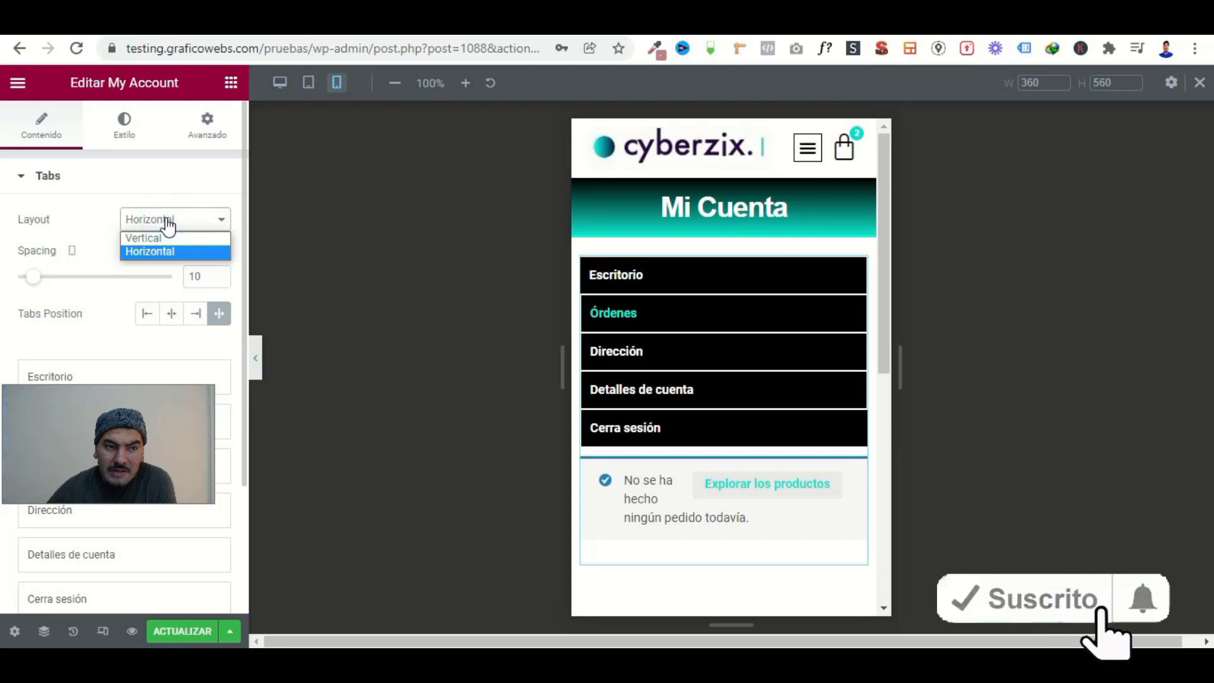
pyautogui.click(157, 237)
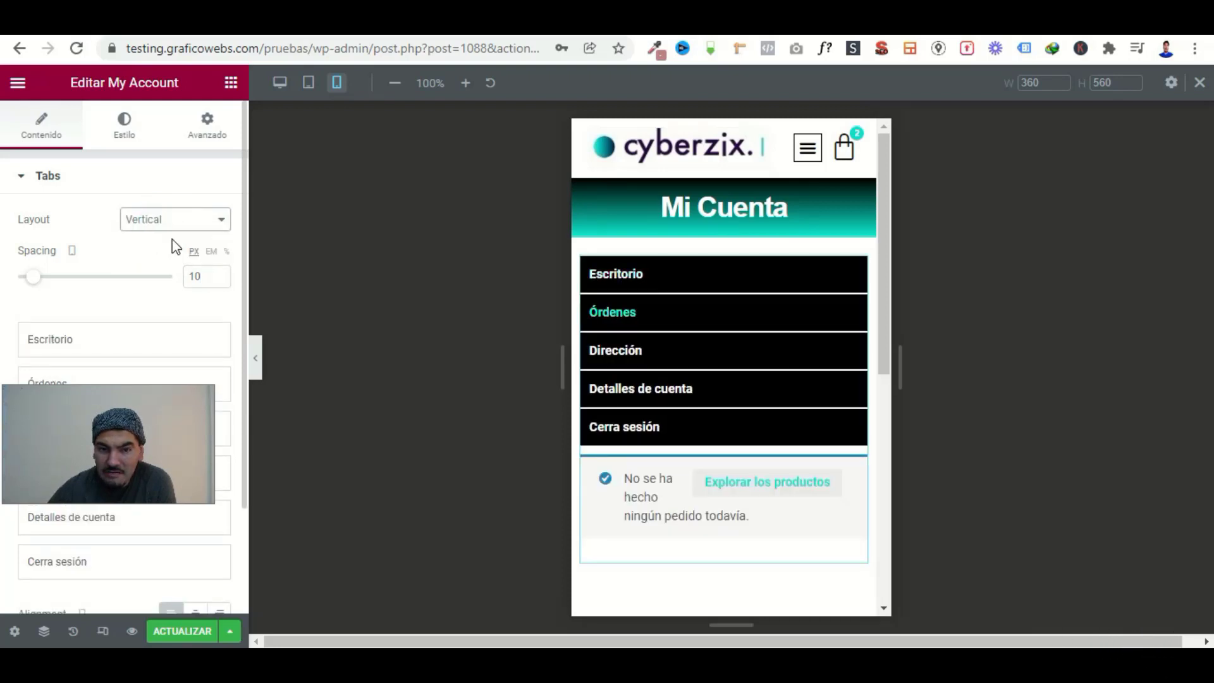
# Change the My Account tabs layout back to Horizontal and compare the result in the mobile preview.
pyautogui.scroll(-5, 726, 475)
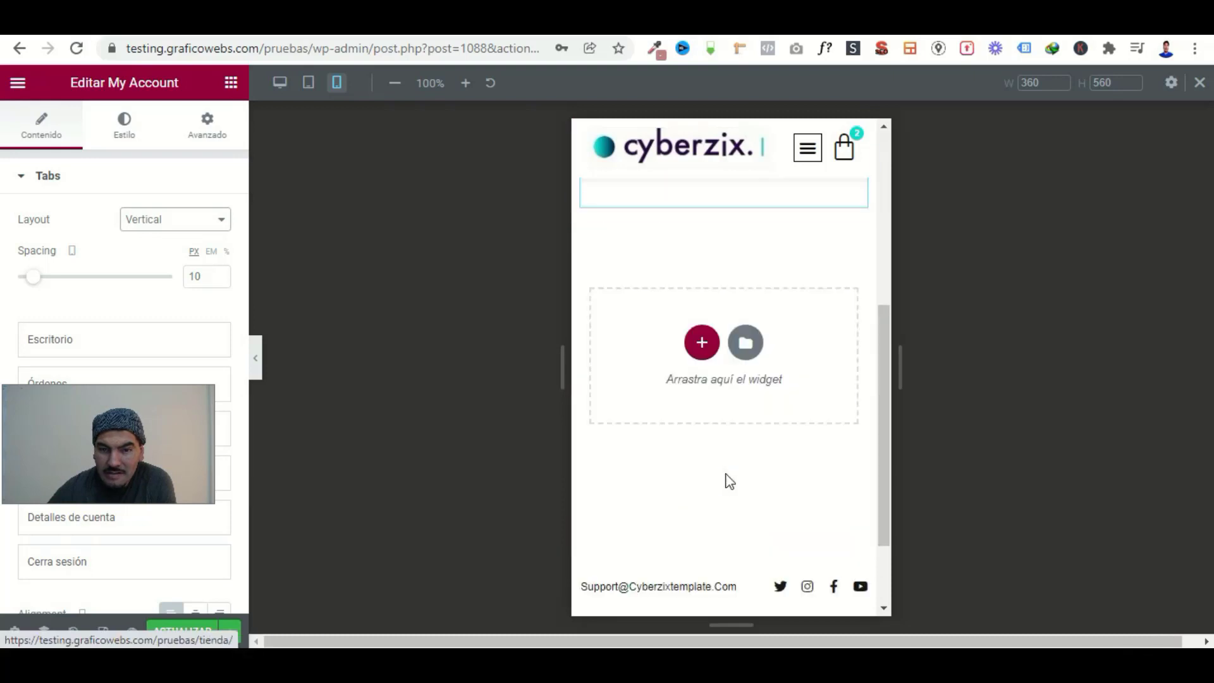
pyautogui.scroll(5, 726, 474)
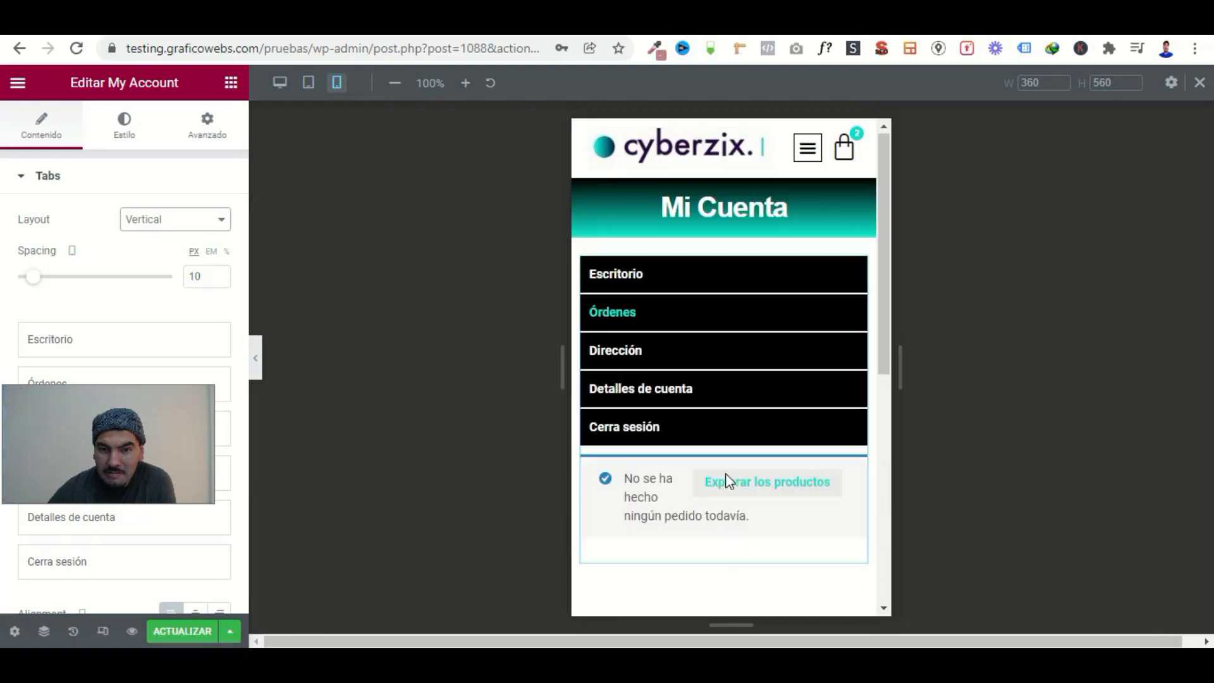
pyautogui.click(177, 219)
pyautogui.click(158, 251)
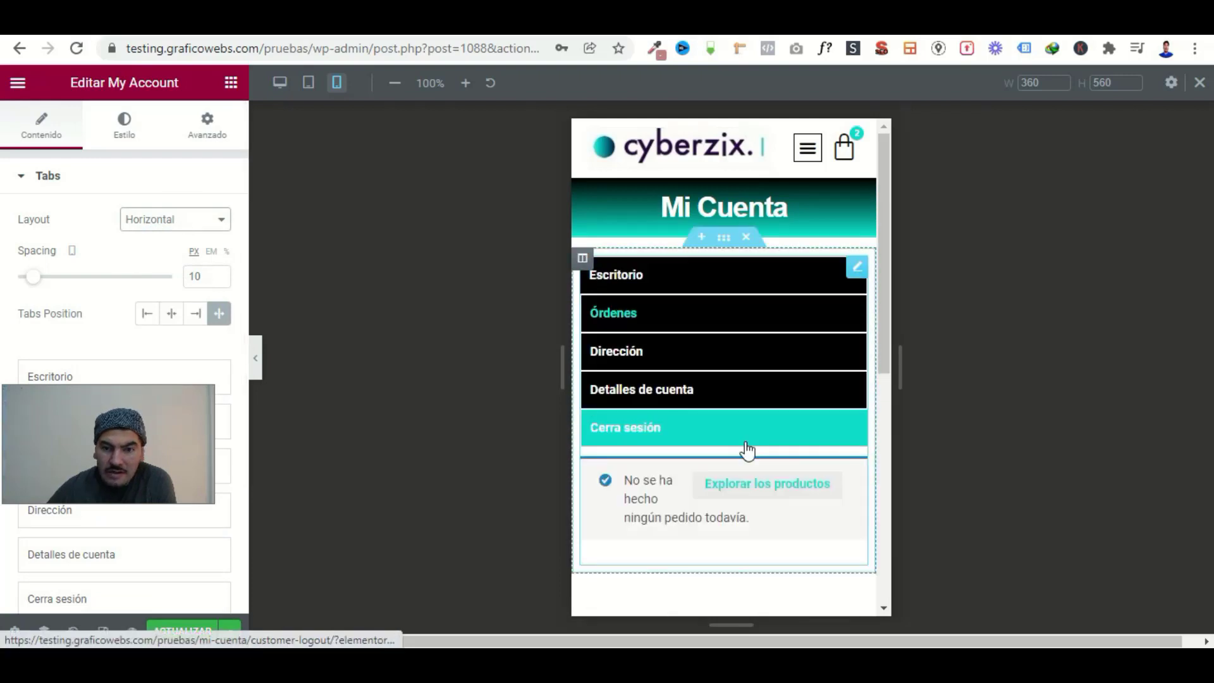
pyautogui.scroll(-4, 746, 448)
pyautogui.scroll(4, 746, 448)
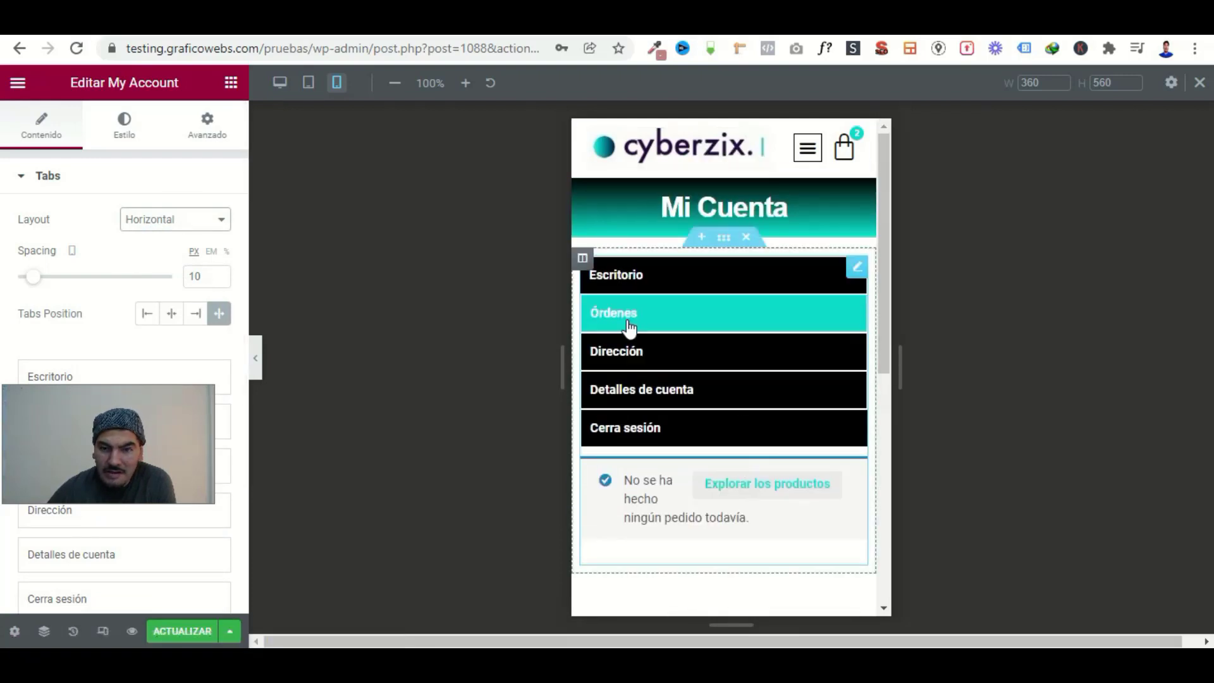
# Review the Órdenes content in the mobile preview and update the page.
pyautogui.scroll(-1, 672, 388)
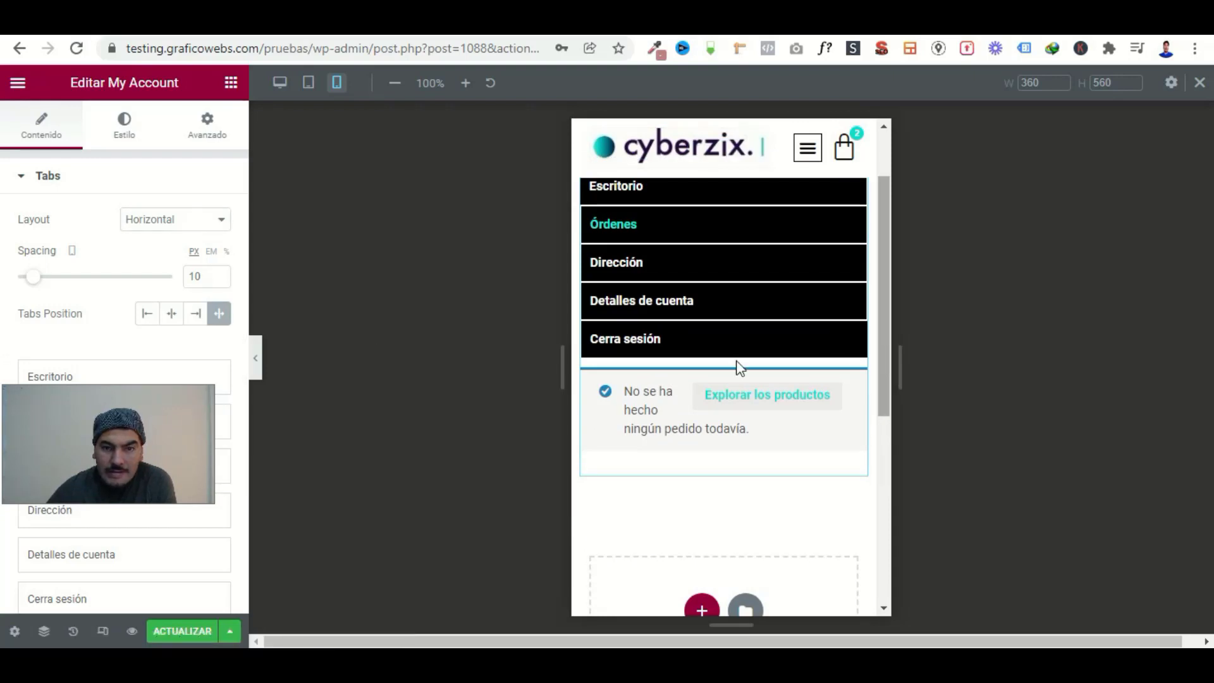
pyautogui.scroll(1, 691, 361)
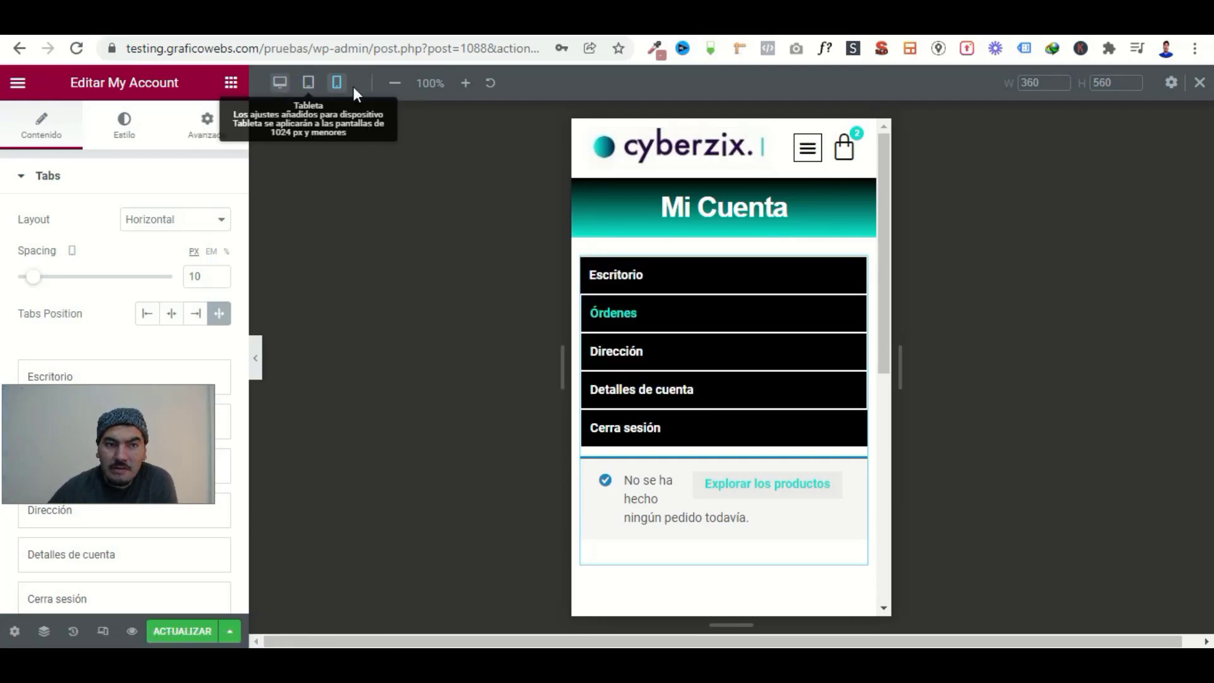
pyautogui.scroll(-3, 703, 392)
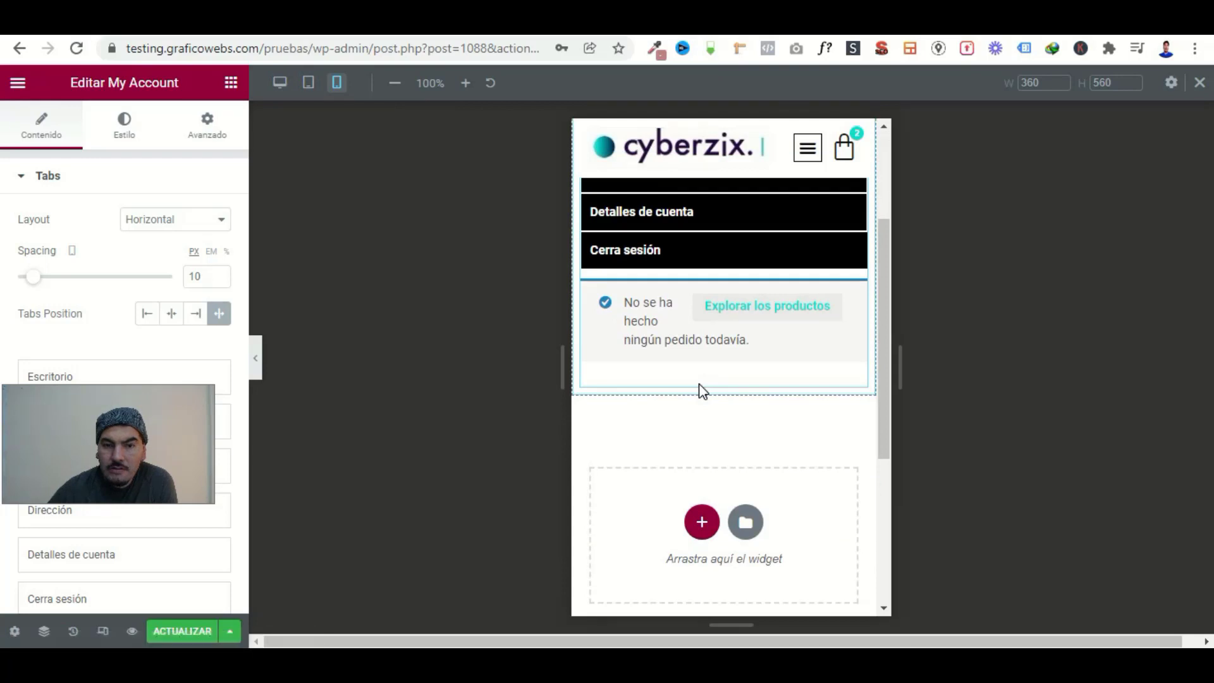
pyautogui.scroll(3, 700, 387)
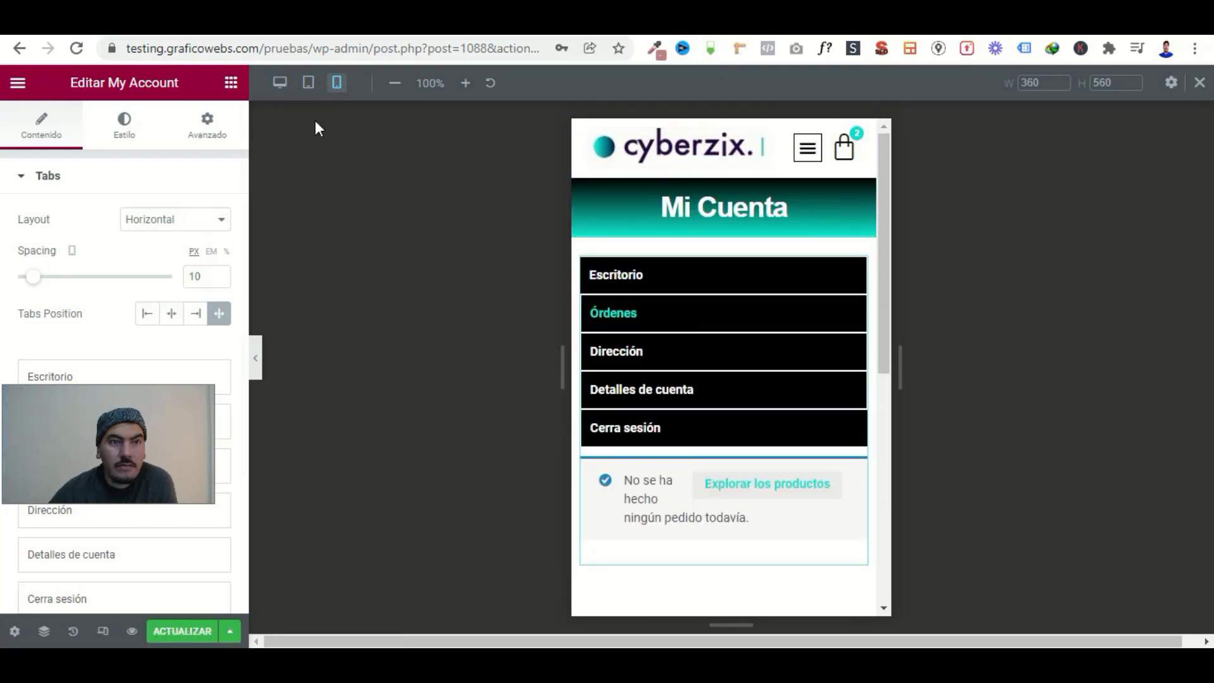
pyautogui.click(183, 631)
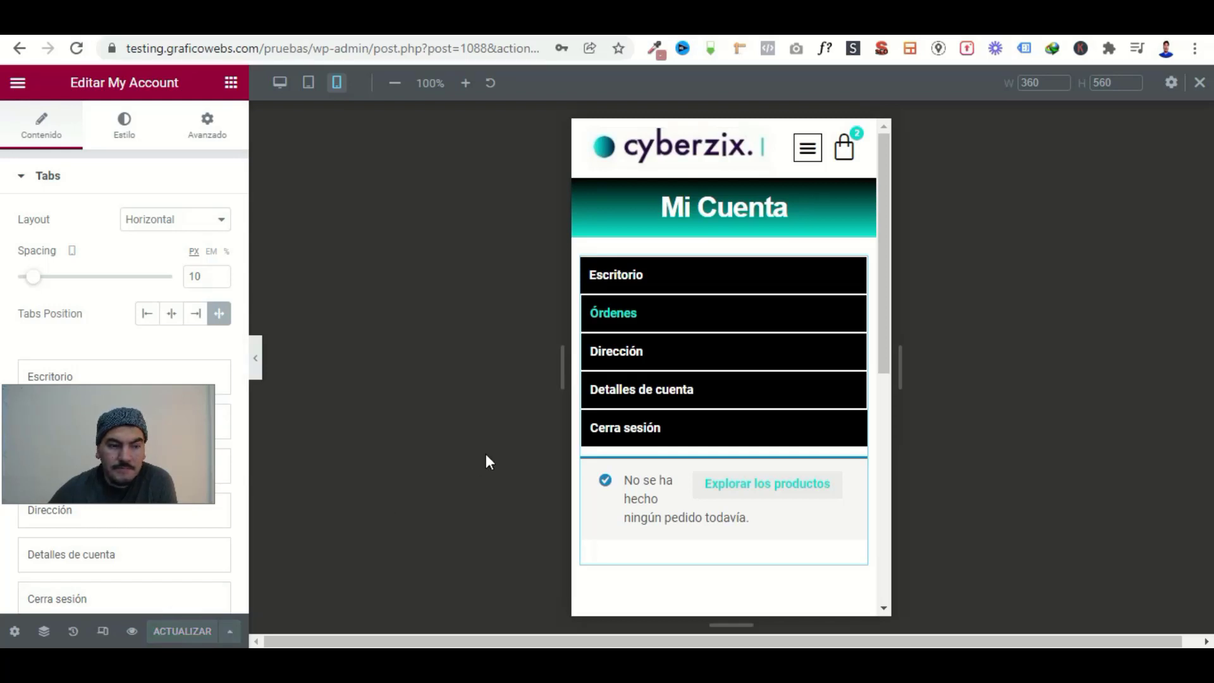
# Look at the live Mi Cuenta page and the site's About page.
pyautogui.click(760, 26)
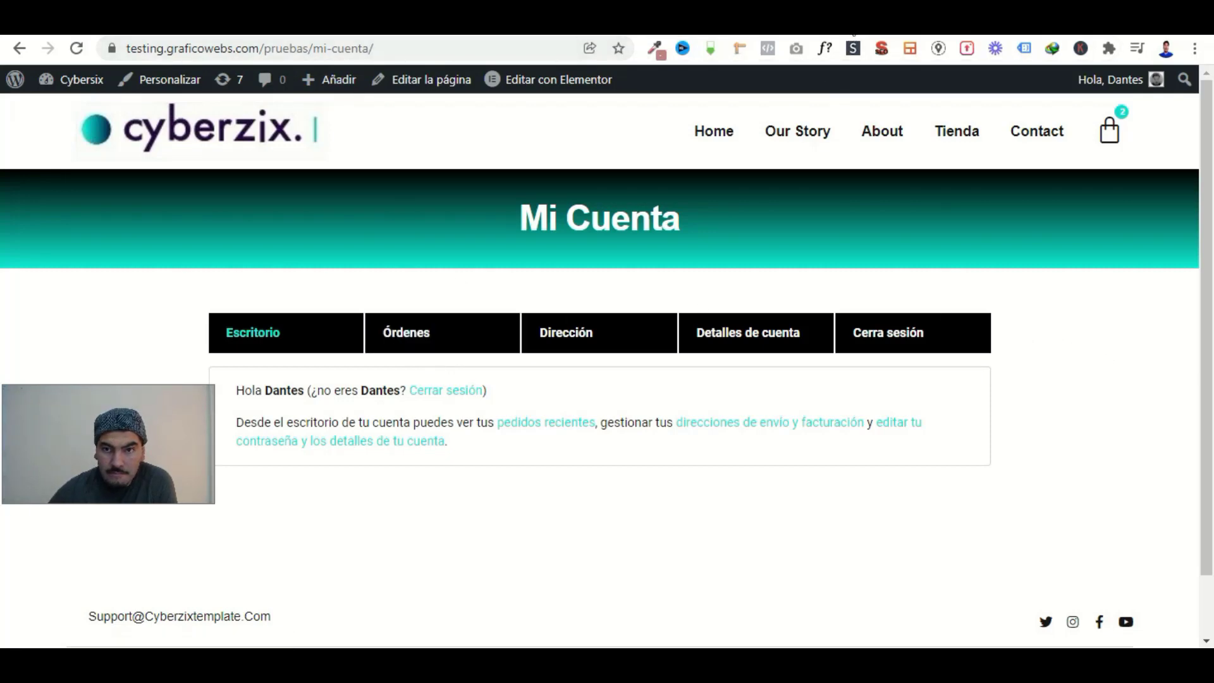
pyautogui.click(849, 24)
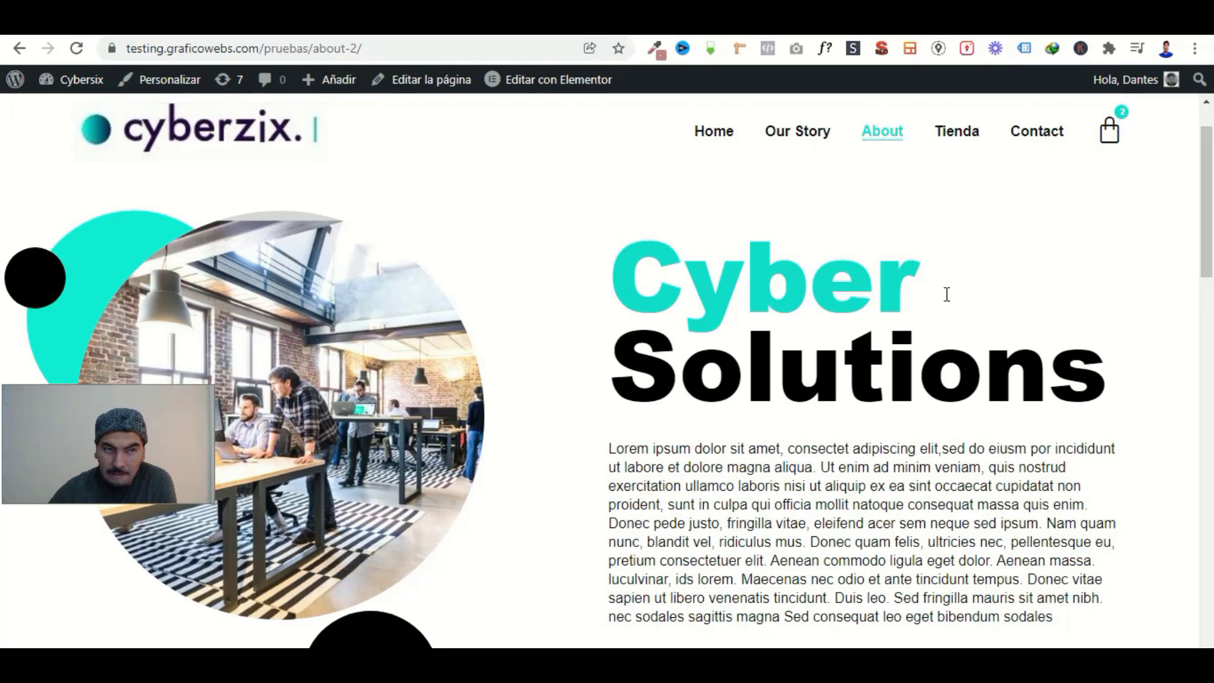
pyautogui.scroll(-4, 946, 294)
pyautogui.scroll(5, 946, 294)
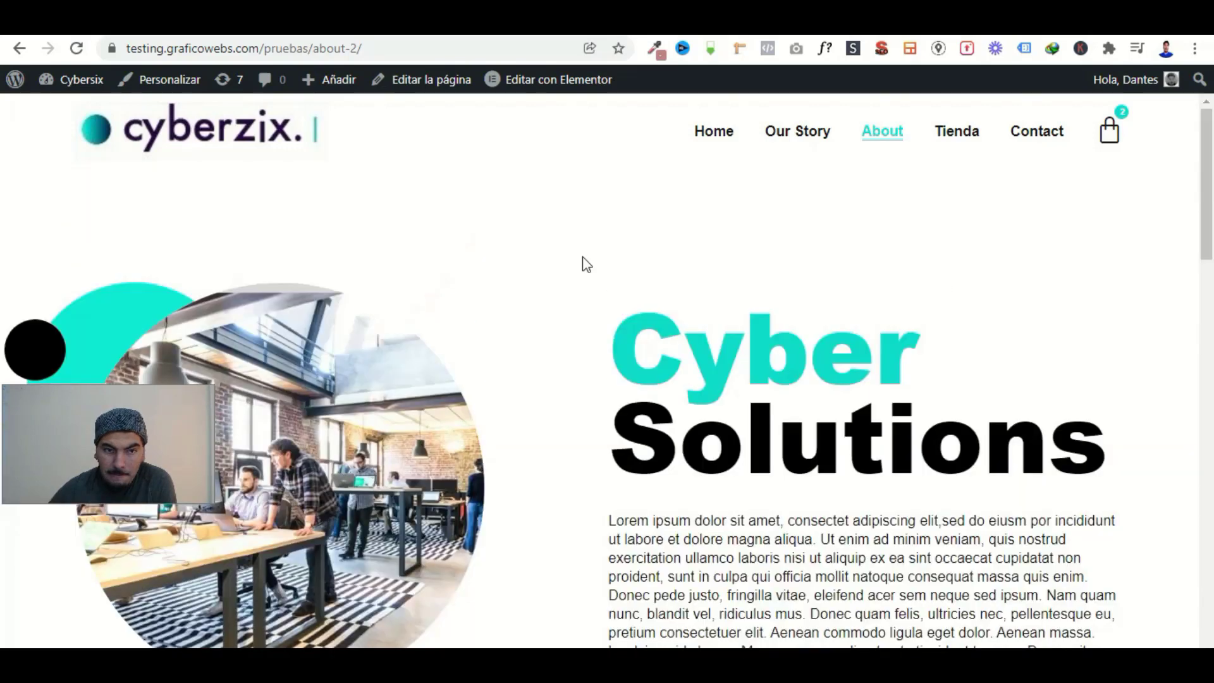
# Open the site's home page and examine its hero, product and blog sections.
pyautogui.click(280, 140)
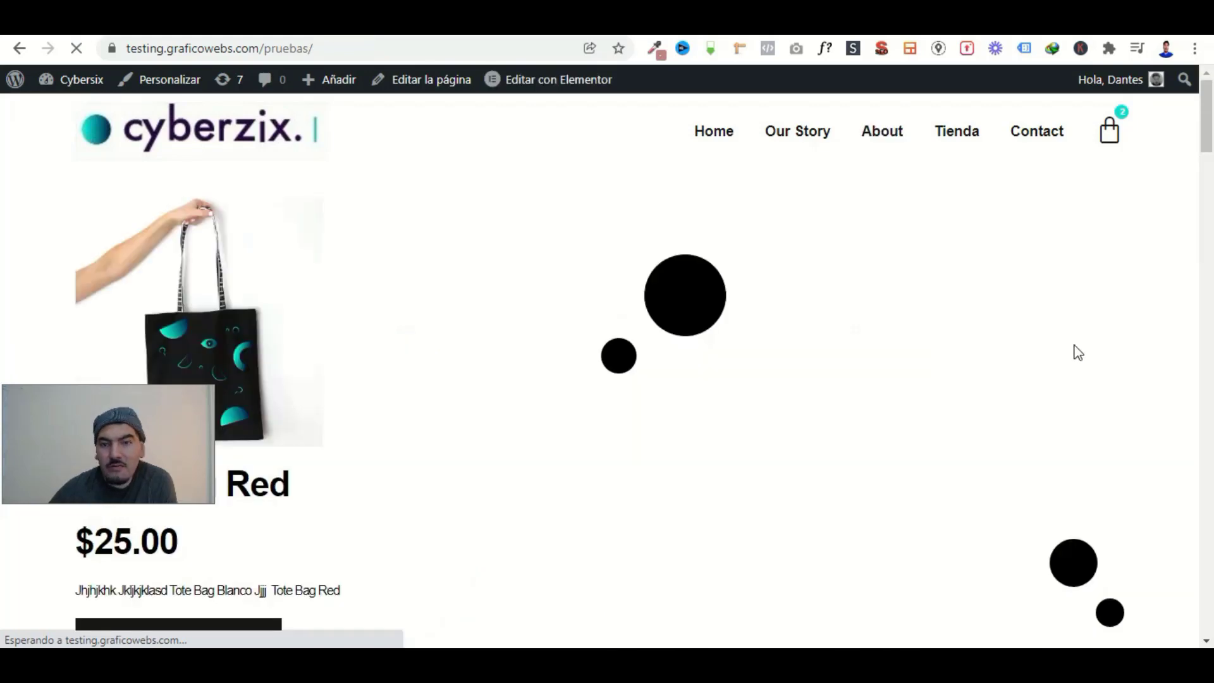
pyautogui.scroll(-15, 1070, 367)
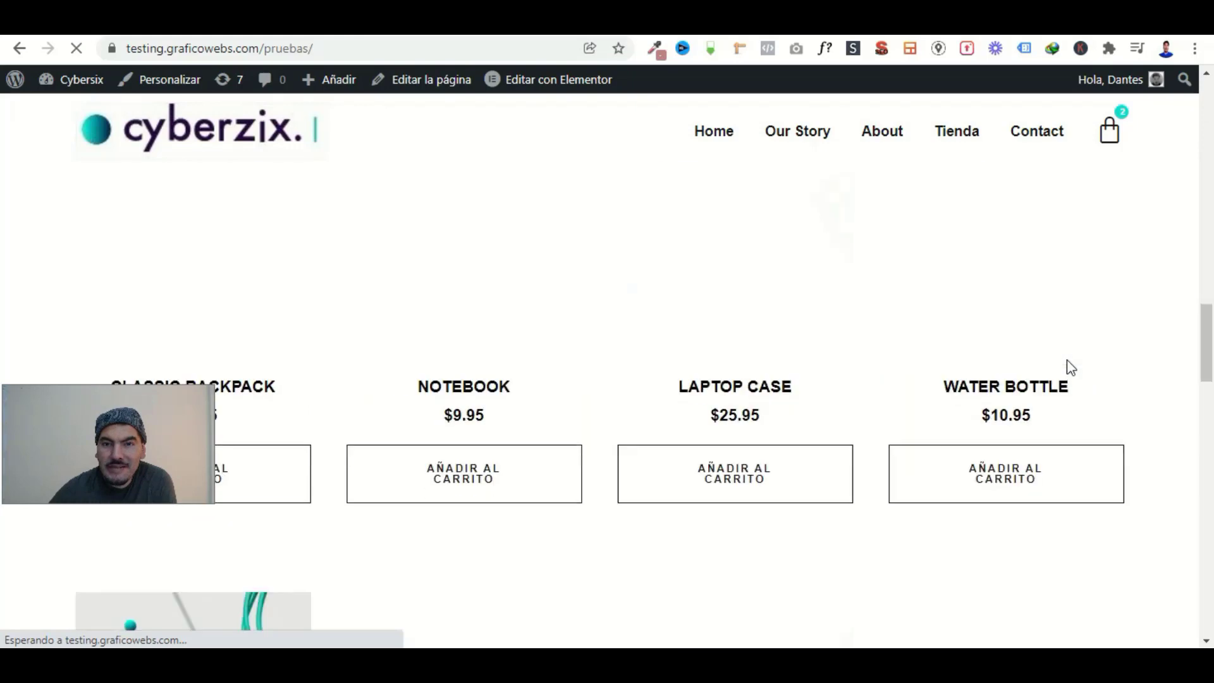
pyautogui.scroll(-5, 1069, 367)
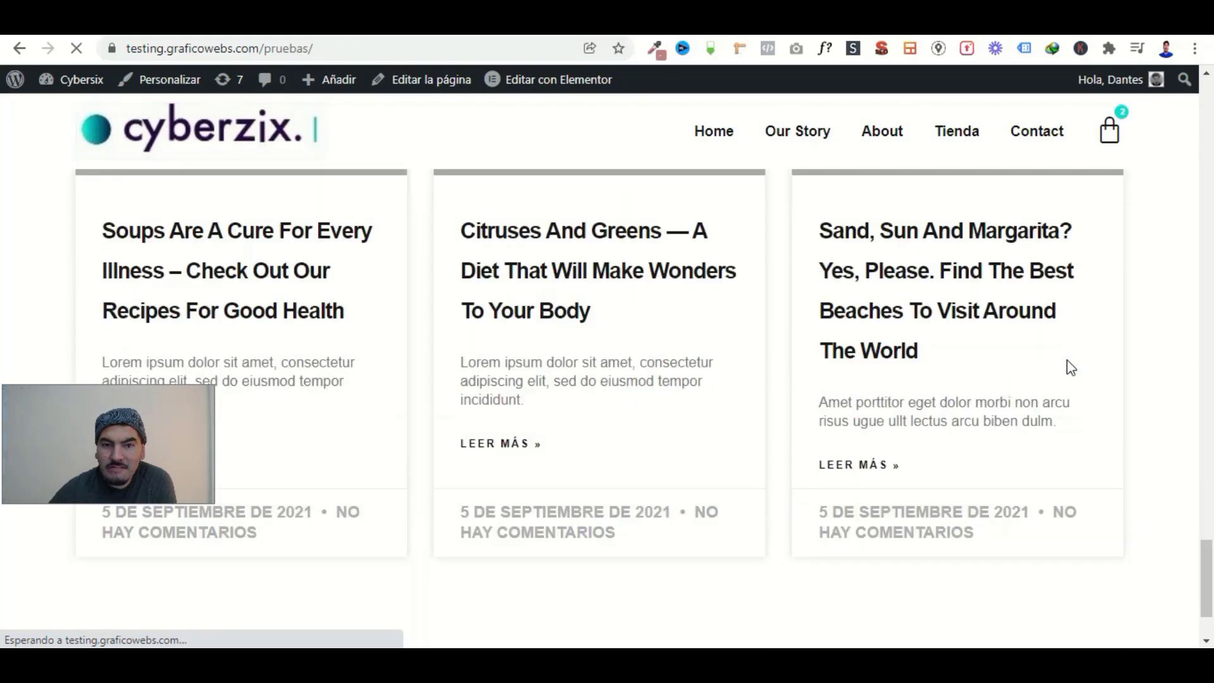
pyautogui.scroll(20, 1070, 367)
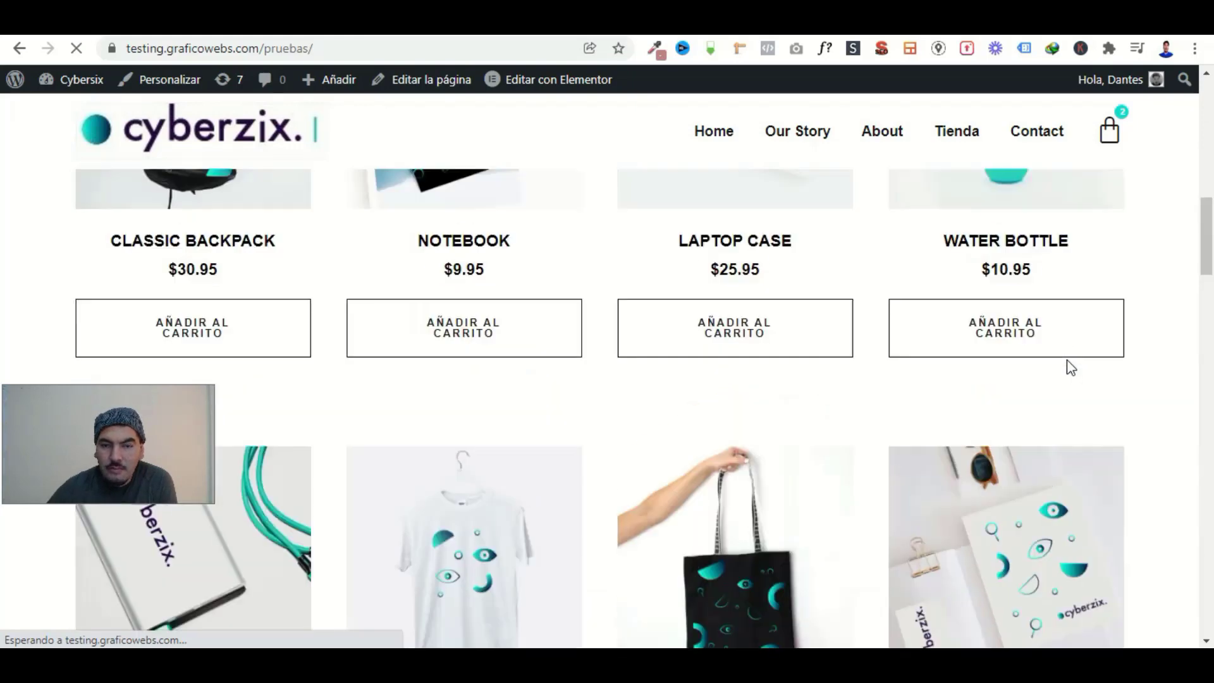
pyautogui.scroll(3, 1067, 365)
pyautogui.scroll(-12, 1067, 366)
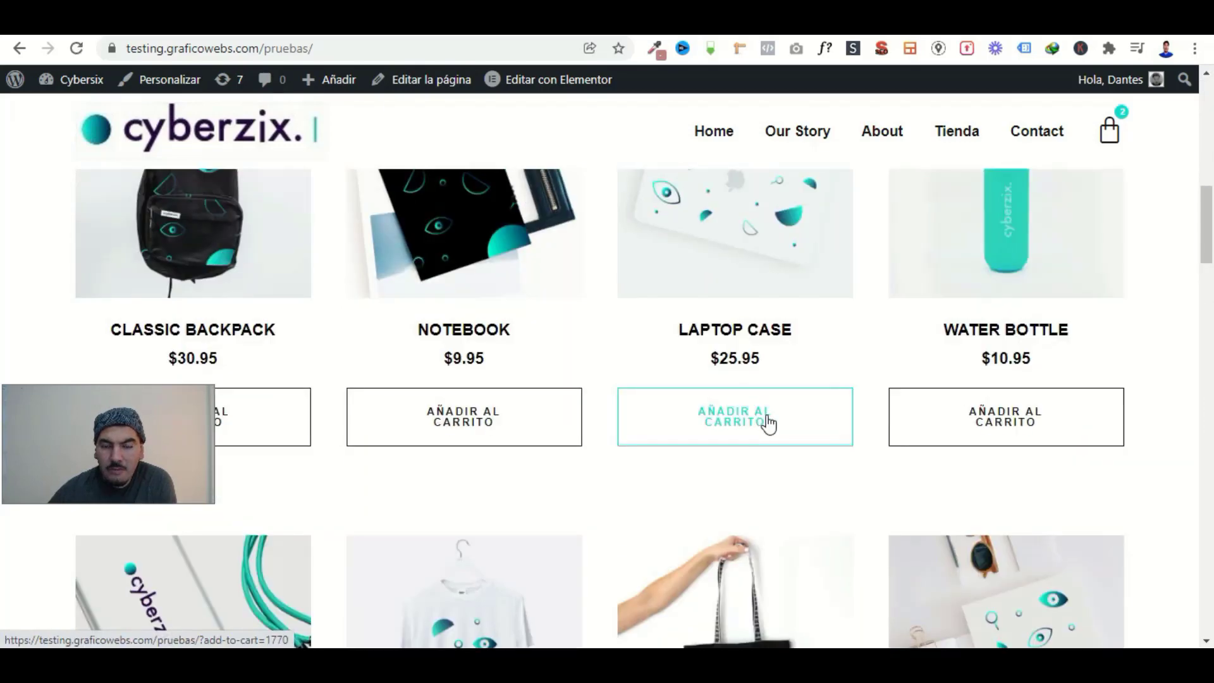
pyautogui.scroll(1, 840, 380)
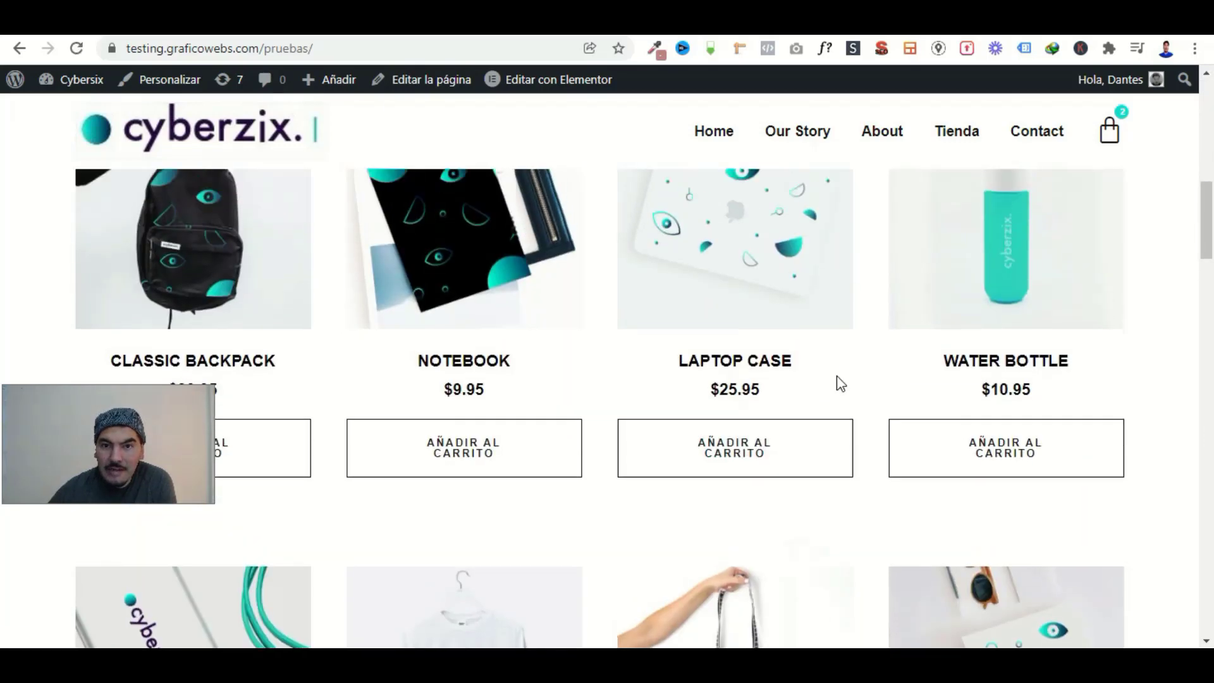
pyautogui.scroll(8, 837, 376)
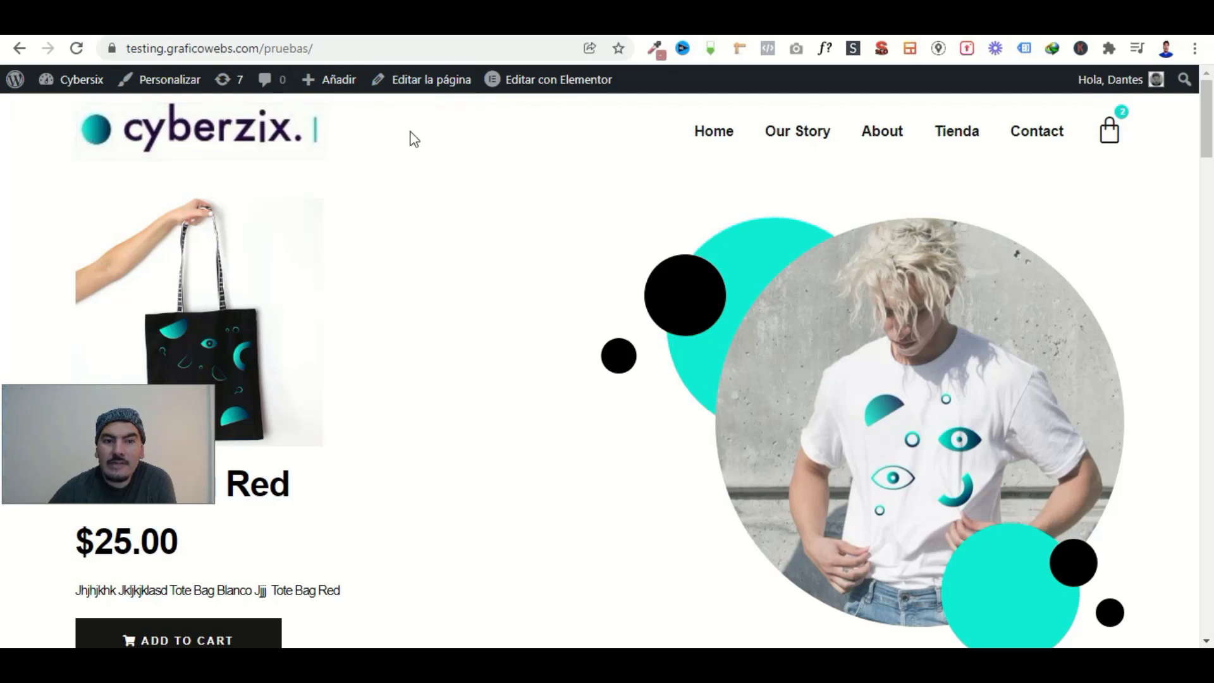
# Copy the live Mi Cuenta page's URL and switch to the Header template in the Elementor editor.
pyautogui.moveTo(550, 86)
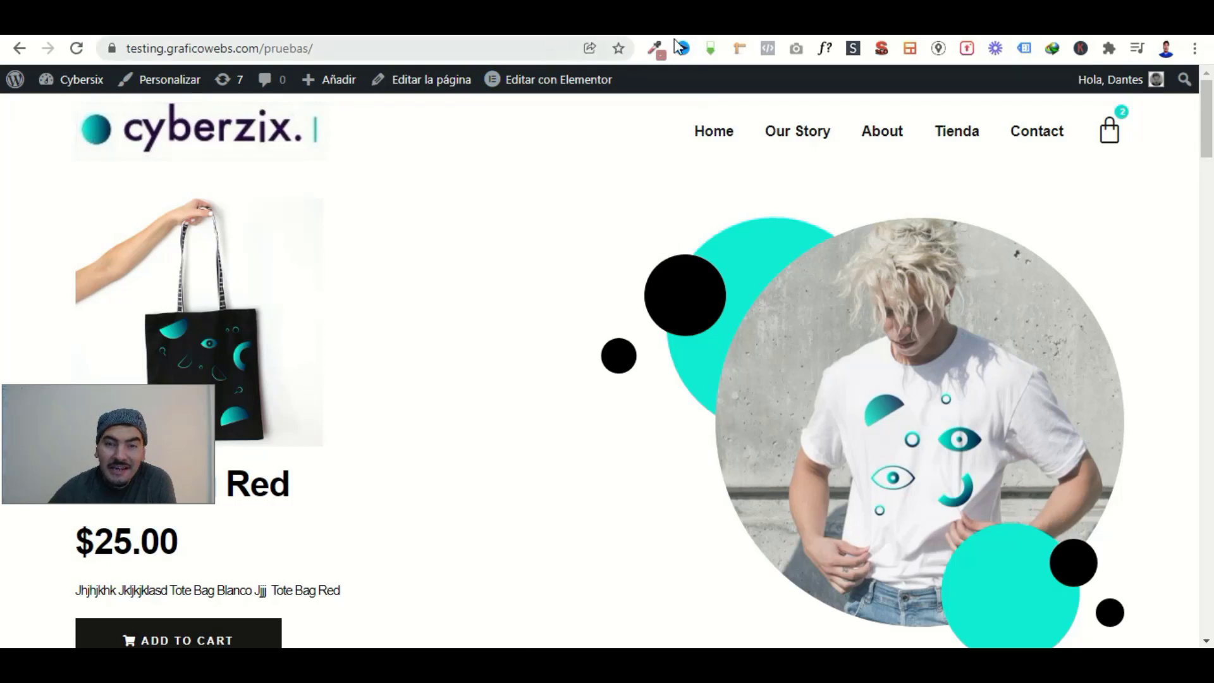
pyautogui.click(734, 24)
pyautogui.click(416, 47)
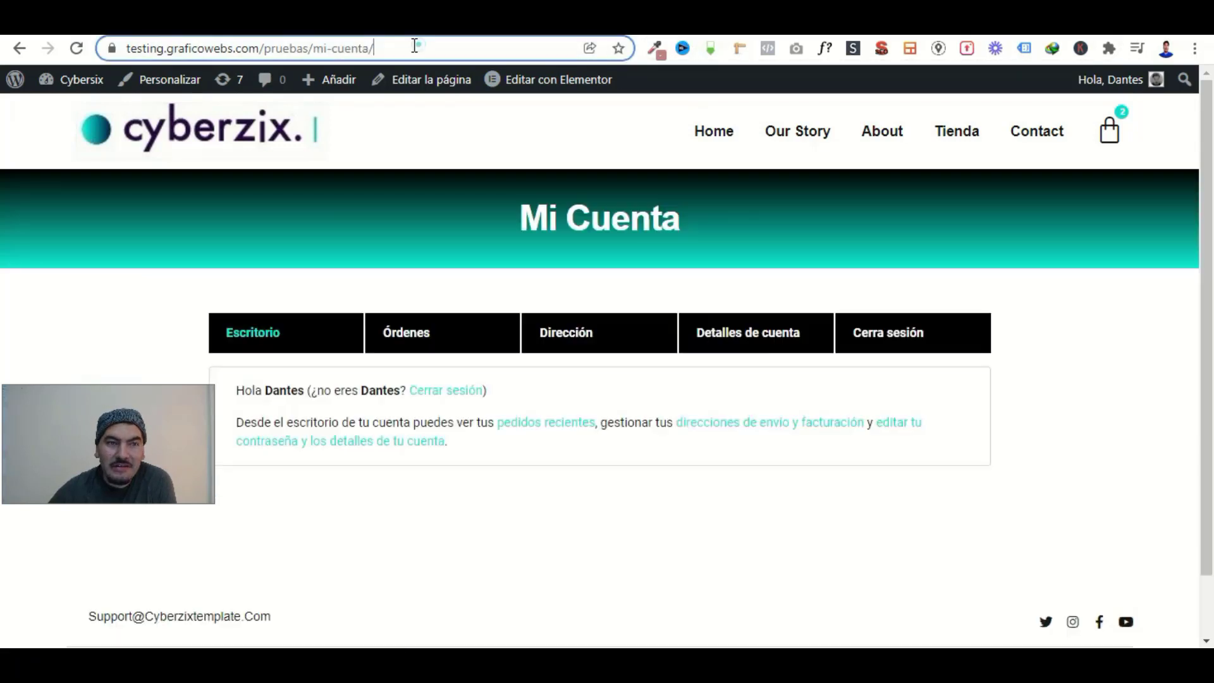
pyautogui.rightClick(347, 55)
pyautogui.click(408, 145)
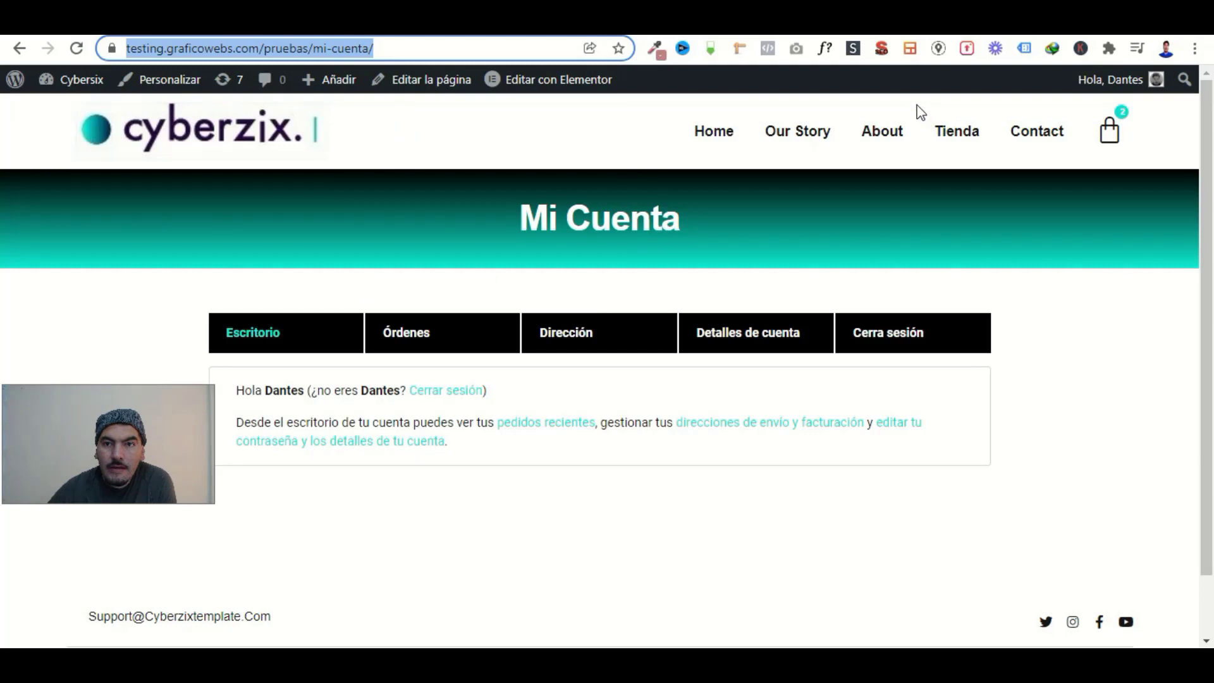
pyautogui.click(874, 32)
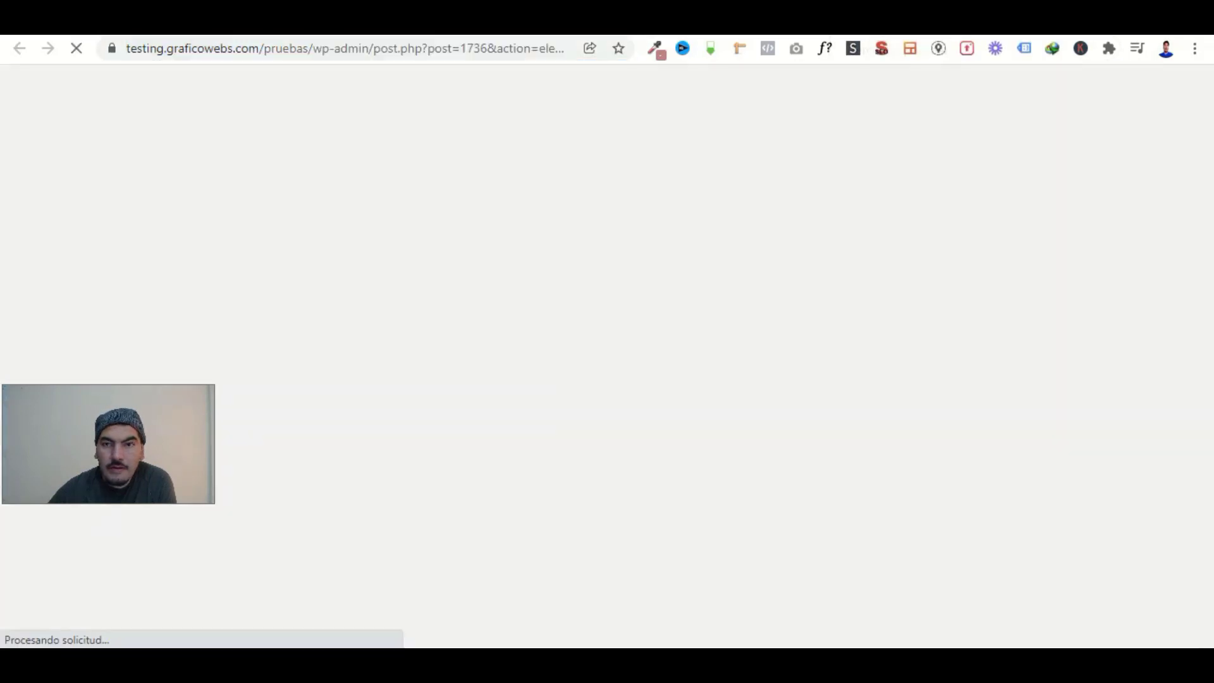
pyautogui.click(806, 27)
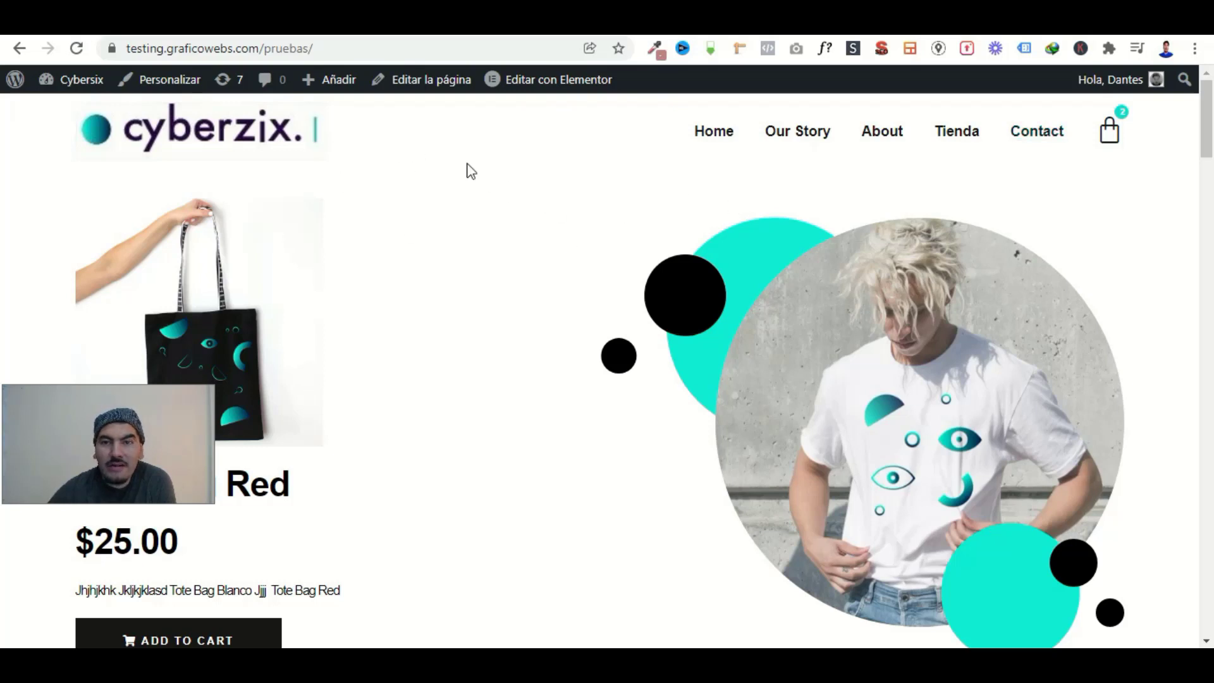
pyautogui.click(142, 462)
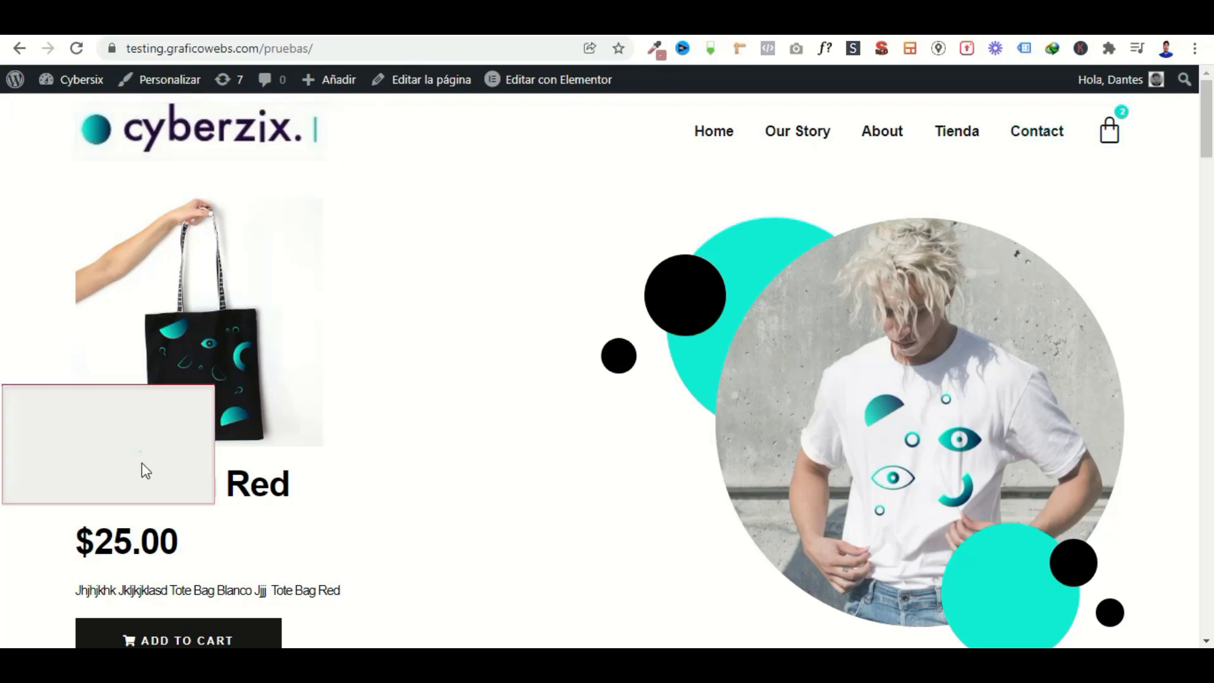
pyautogui.moveTo(142, 463); pyautogui.dragTo(135, 598)
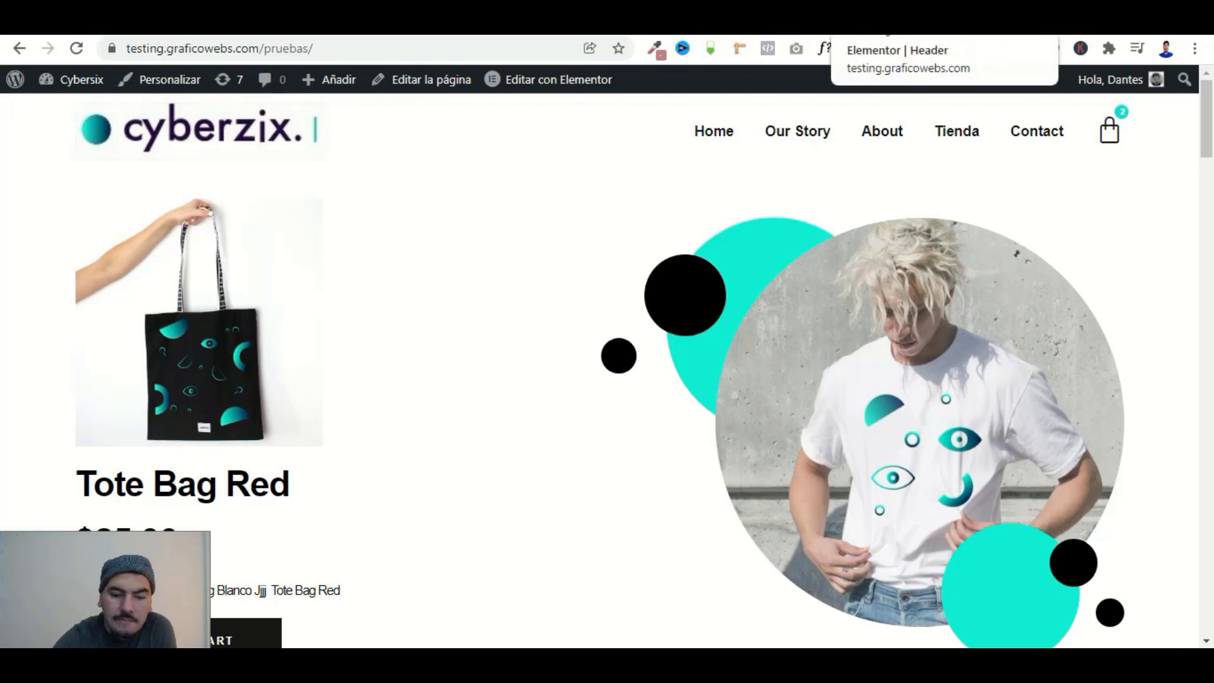
# Add a new empty column beside the logo column in the Header template.
pyautogui.click(882, 21)
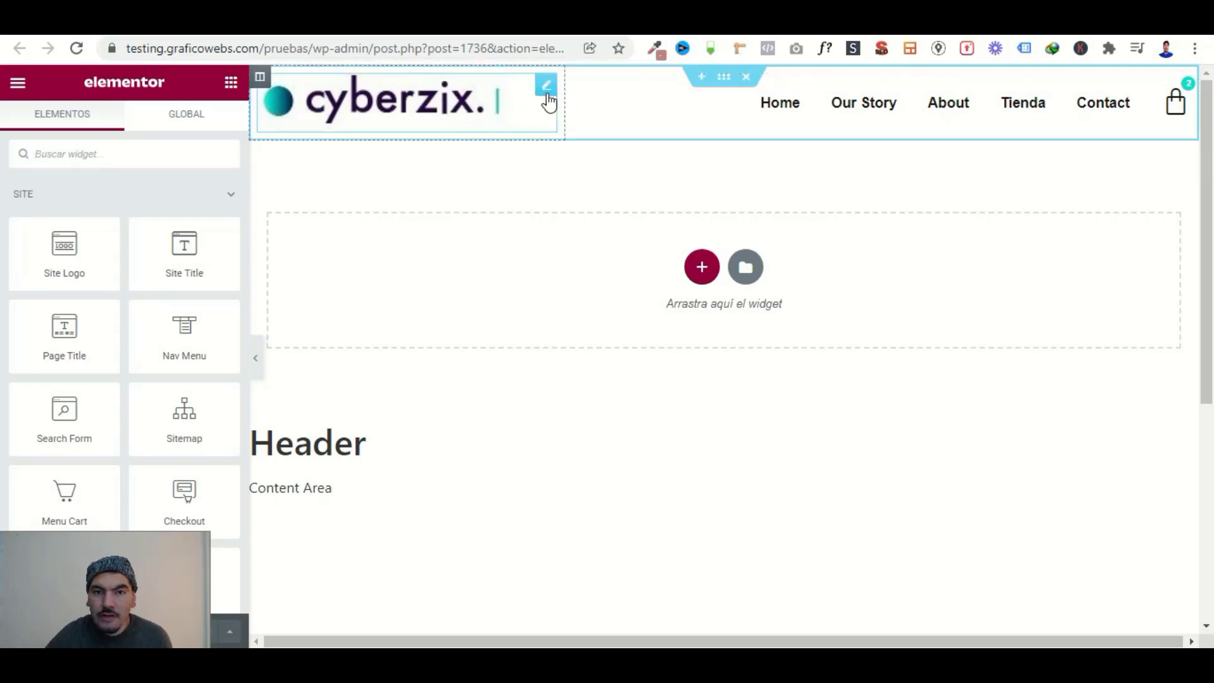
pyautogui.rightClick(261, 80)
pyautogui.click(369, 152)
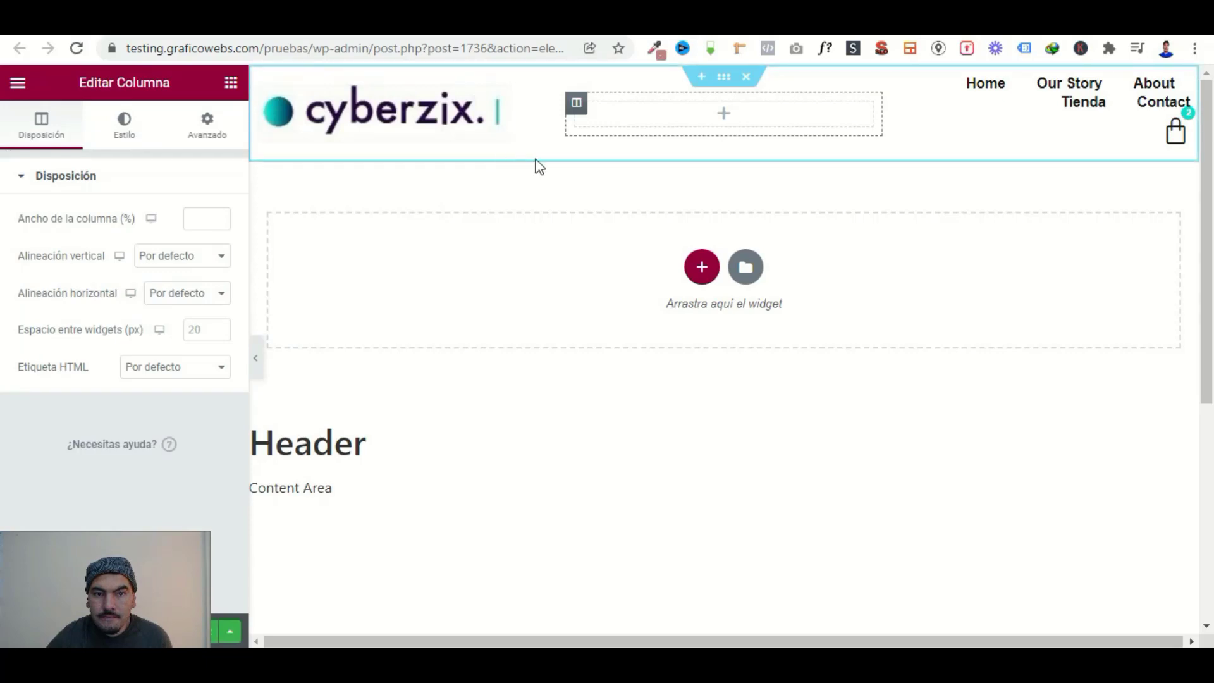
# Place an Editor de texto widget in the header's empty column and replace its placeholder text with "Mi cuenta".
pyautogui.click(231, 83)
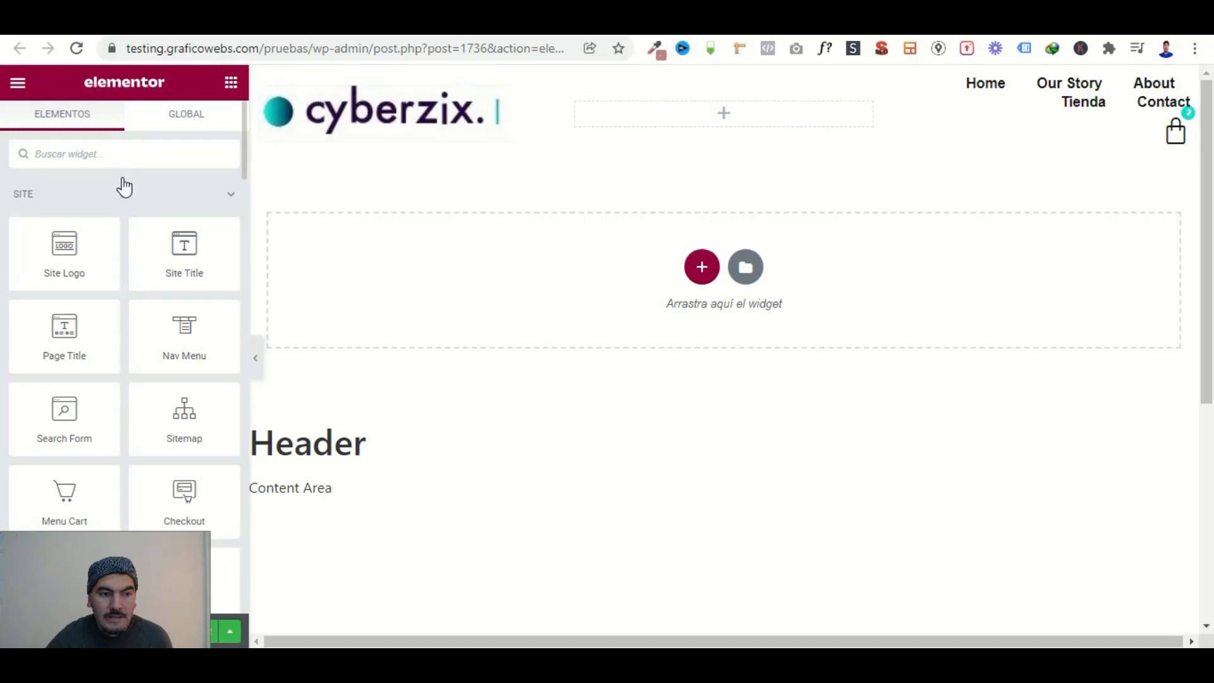
pyautogui.scroll(-4, 124, 187)
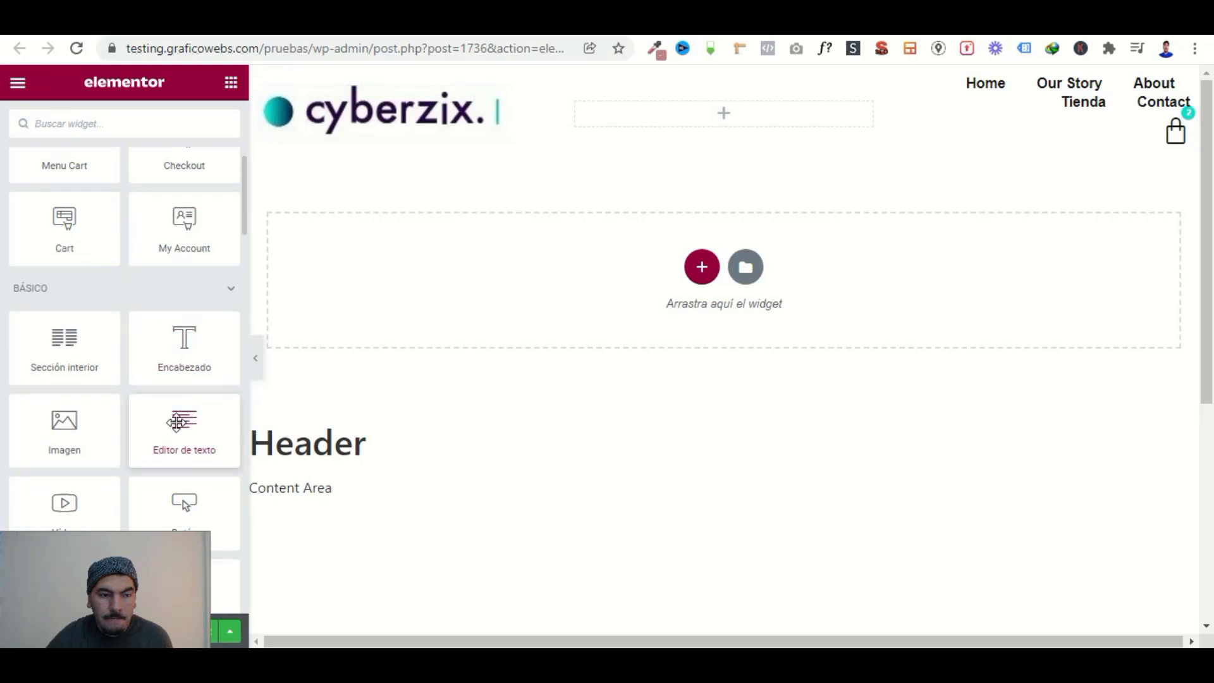
pyautogui.moveTo(174, 405); pyautogui.dragTo(642, 108)
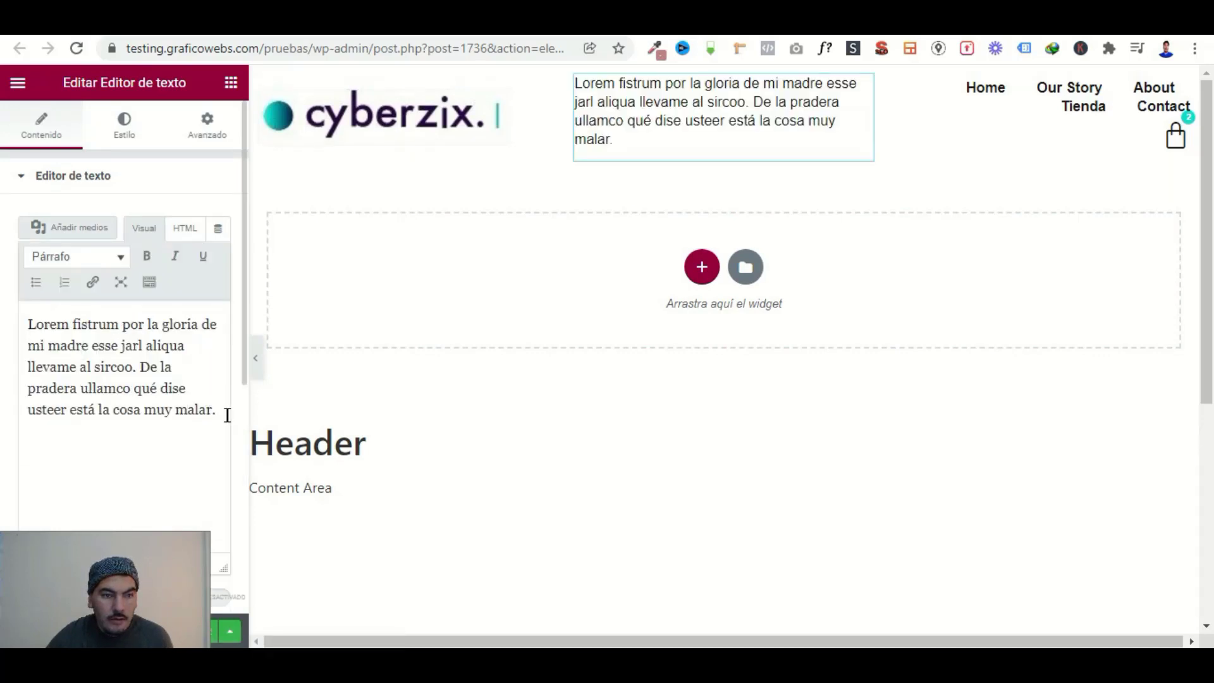
pyautogui.moveTo(227, 415); pyautogui.dragTo(23, 332)
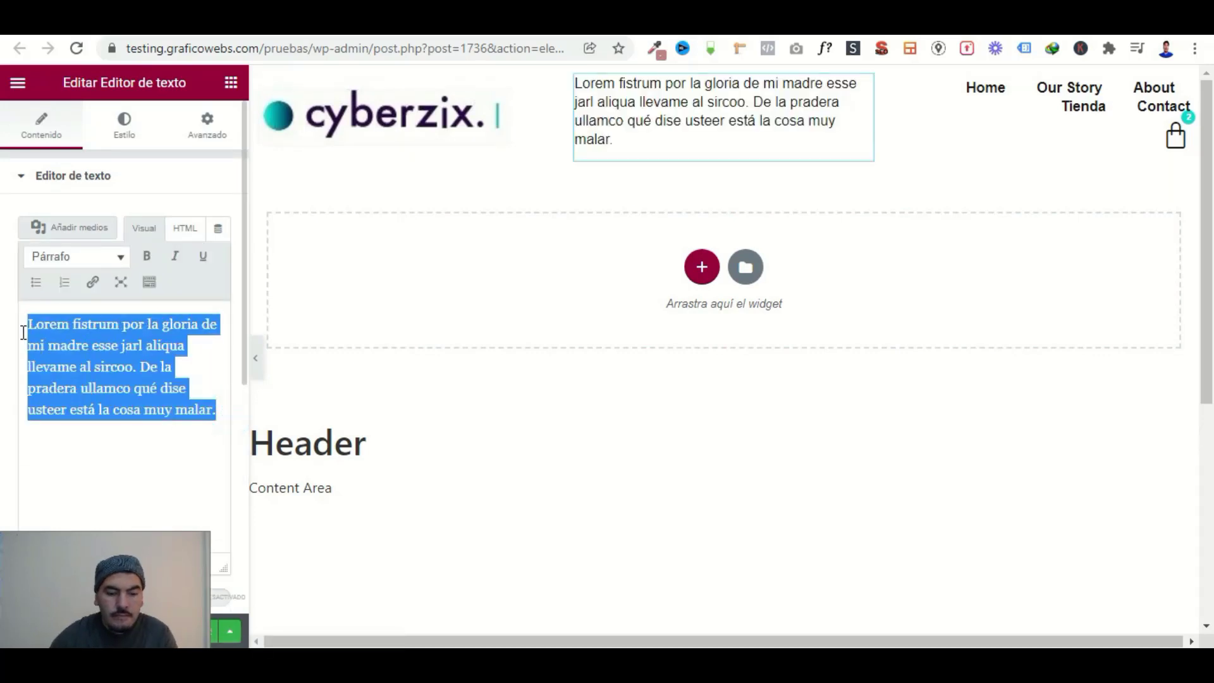
pyautogui.write('Mi cu')
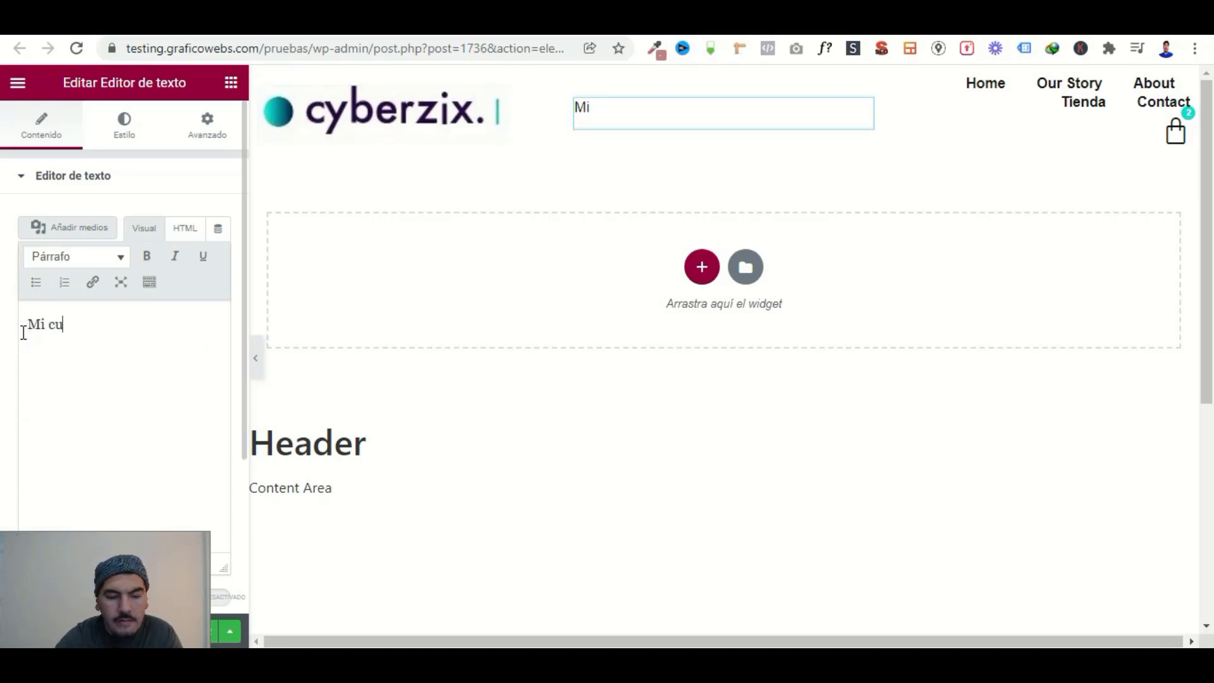
pyautogui.write('enta')
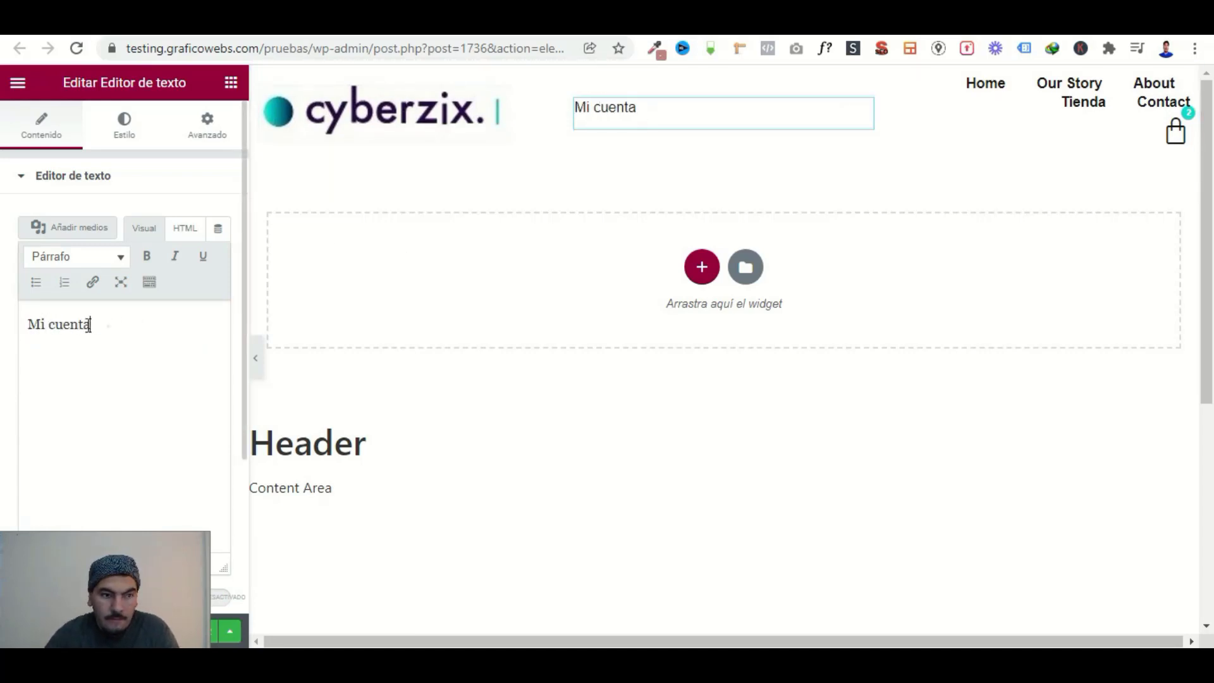
# Link the header's "Mi cuenta" text to the copied mi-cuenta page URL, and narrow its column and the logo column.
pyautogui.moveTo(89, 324); pyautogui.dragTo(16, 325)
pyautogui.click(92, 282)
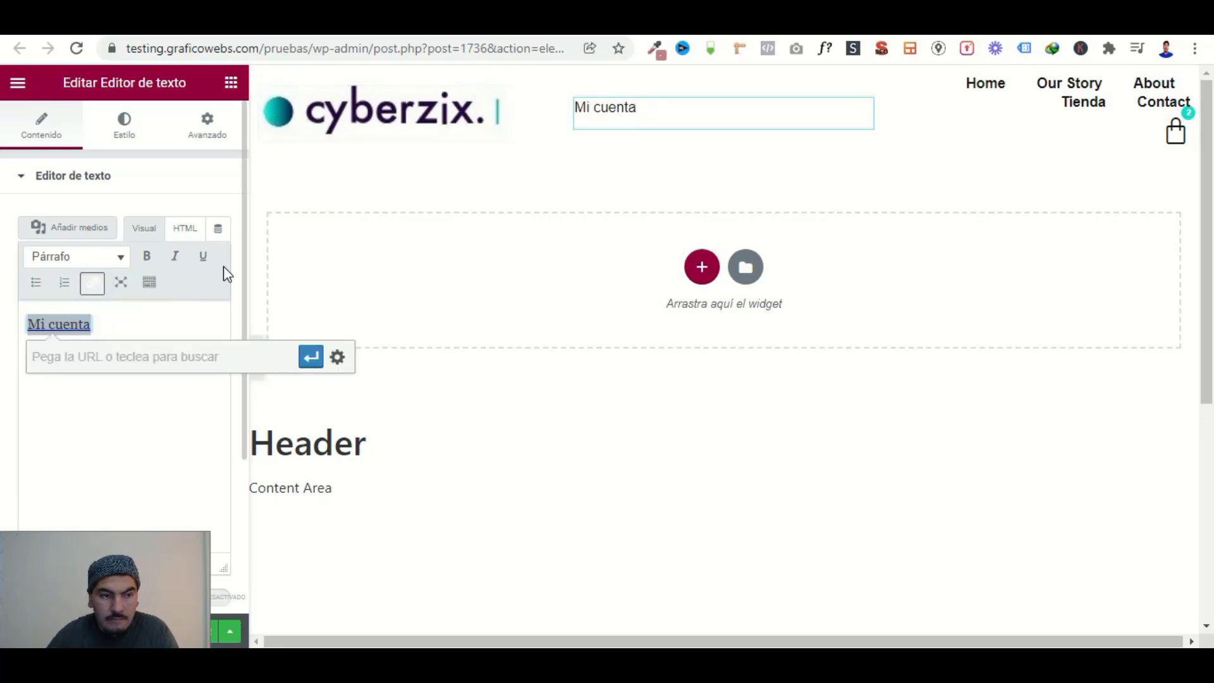
pyautogui.hotkey('ctrl', 'v')
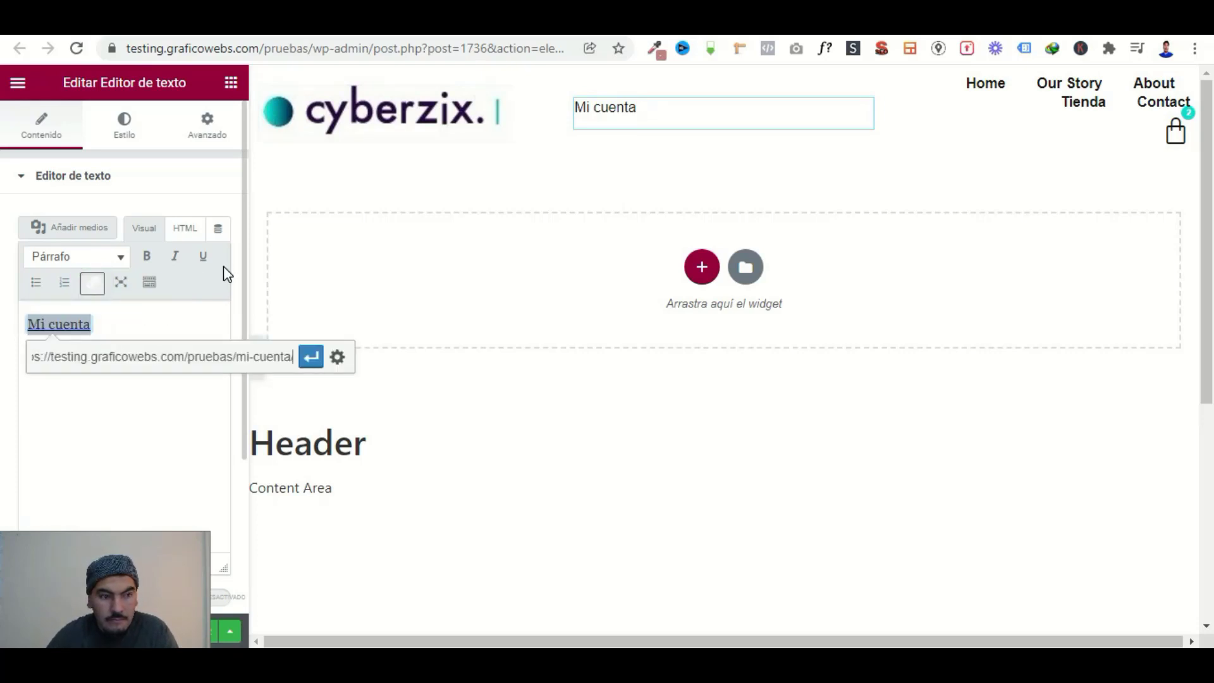
pyautogui.click(311, 358)
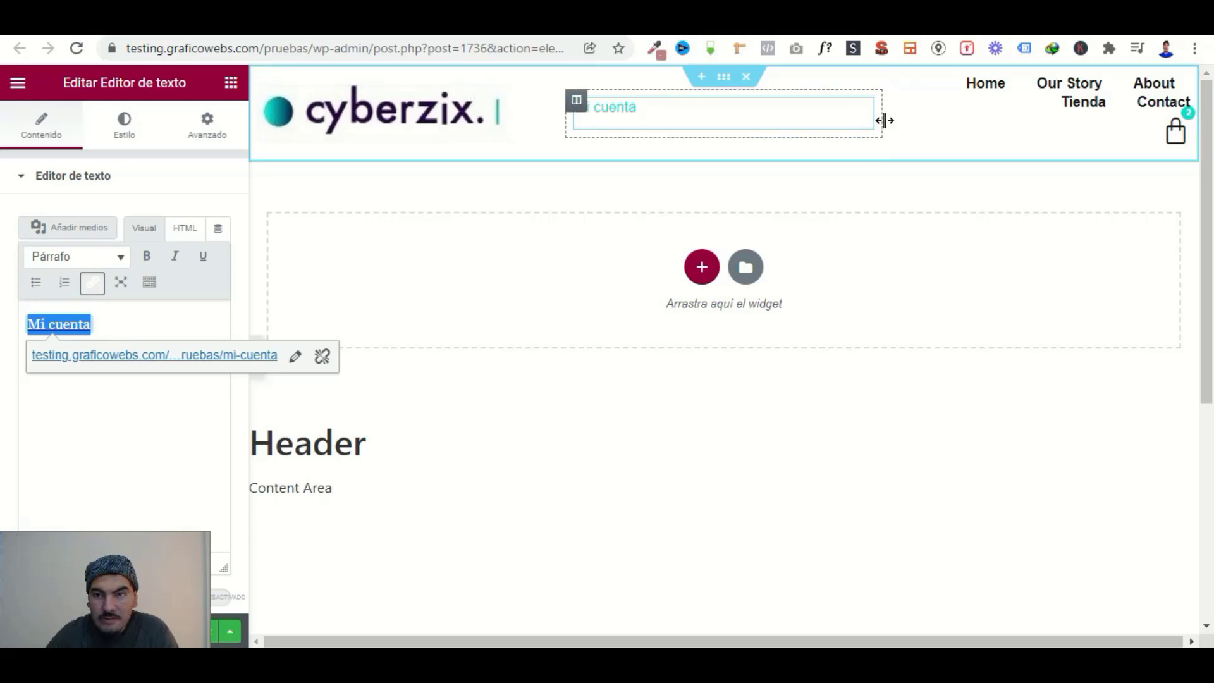
pyautogui.moveTo(882, 119); pyautogui.dragTo(660, 117)
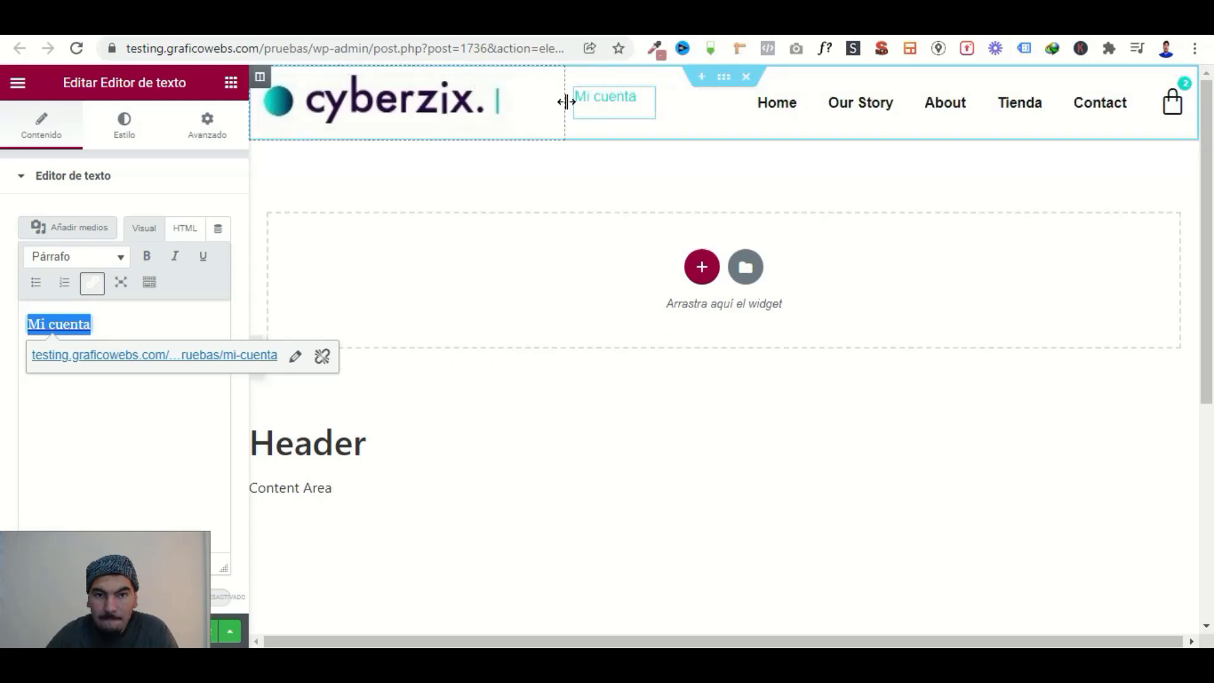
pyautogui.moveTo(565, 103); pyautogui.dragTo(506, 105)
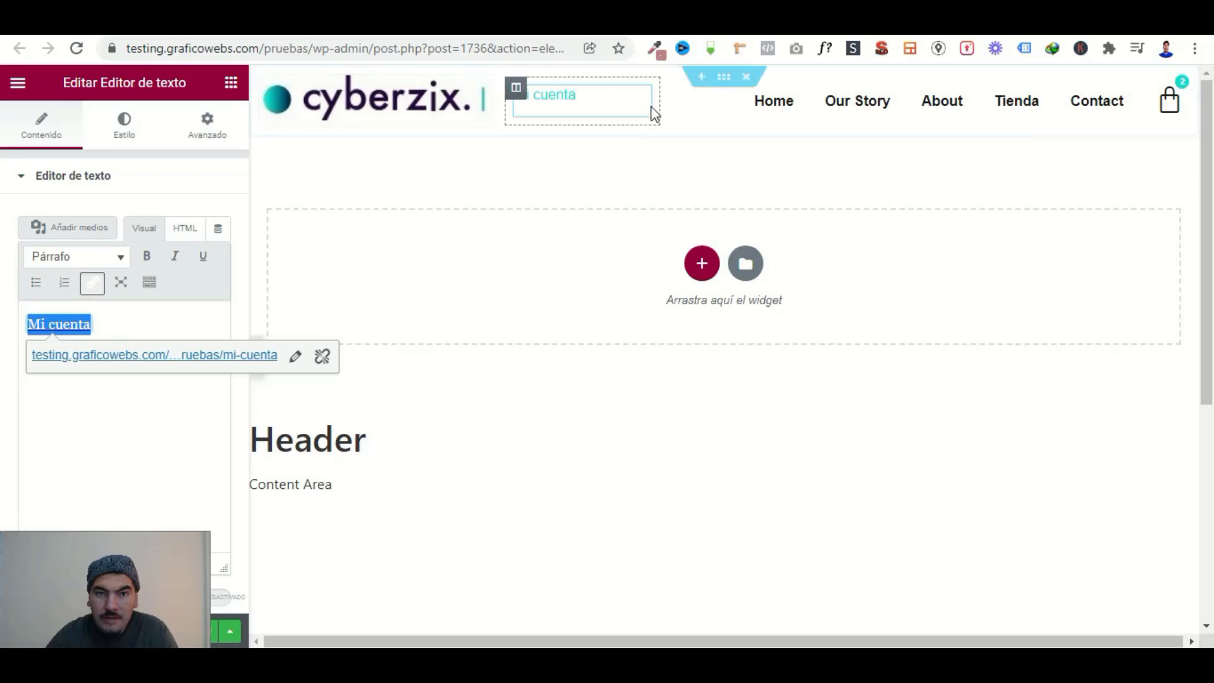
# Unlink the Mi cuenta text widget's margins, switch the margin unit to %, and set the top margin to 11 %.
pyautogui.click(201, 130)
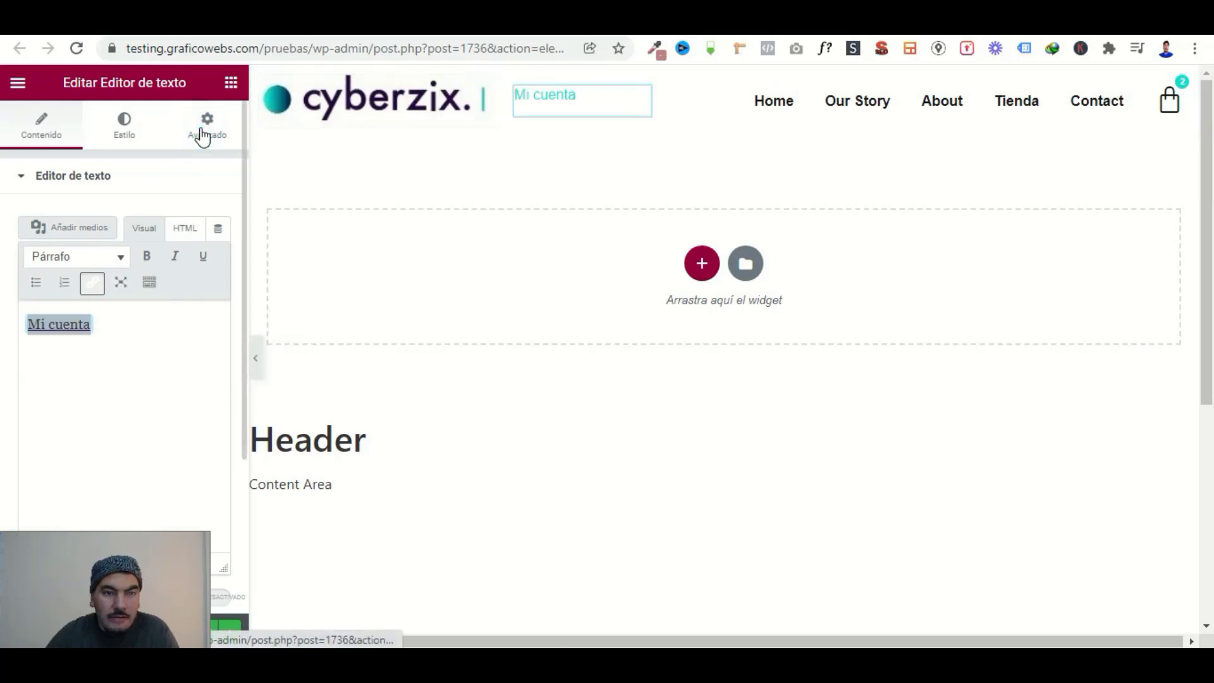
pyautogui.click(208, 247)
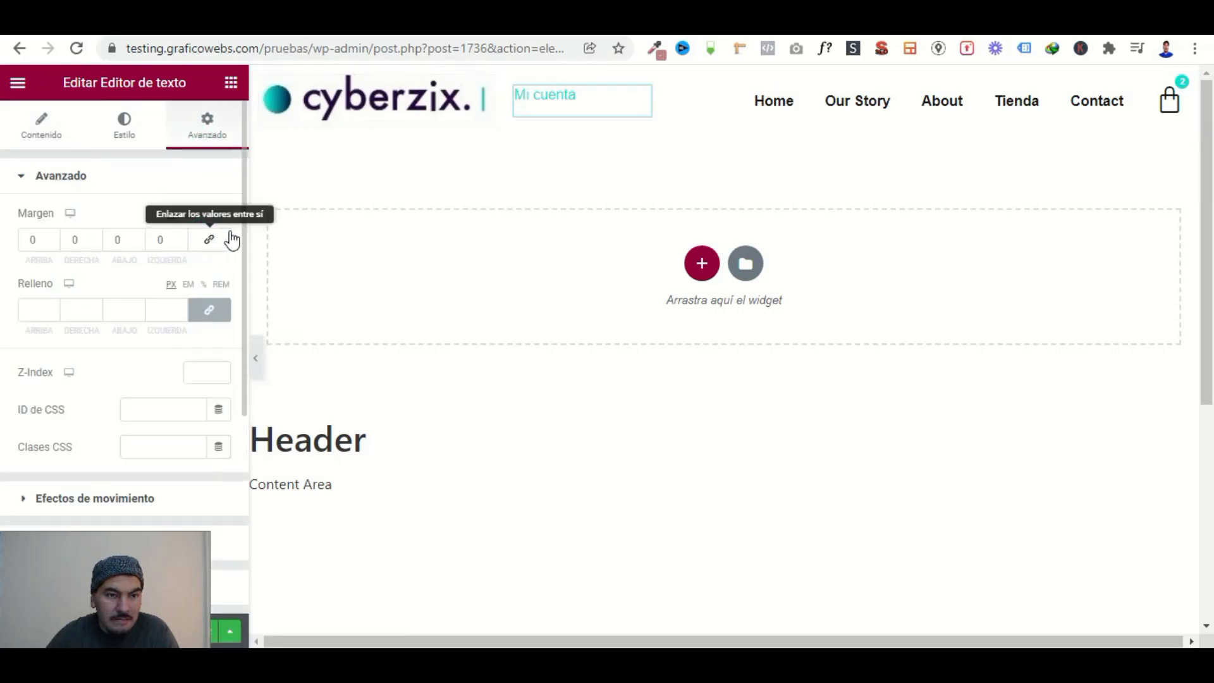
pyautogui.click(204, 214)
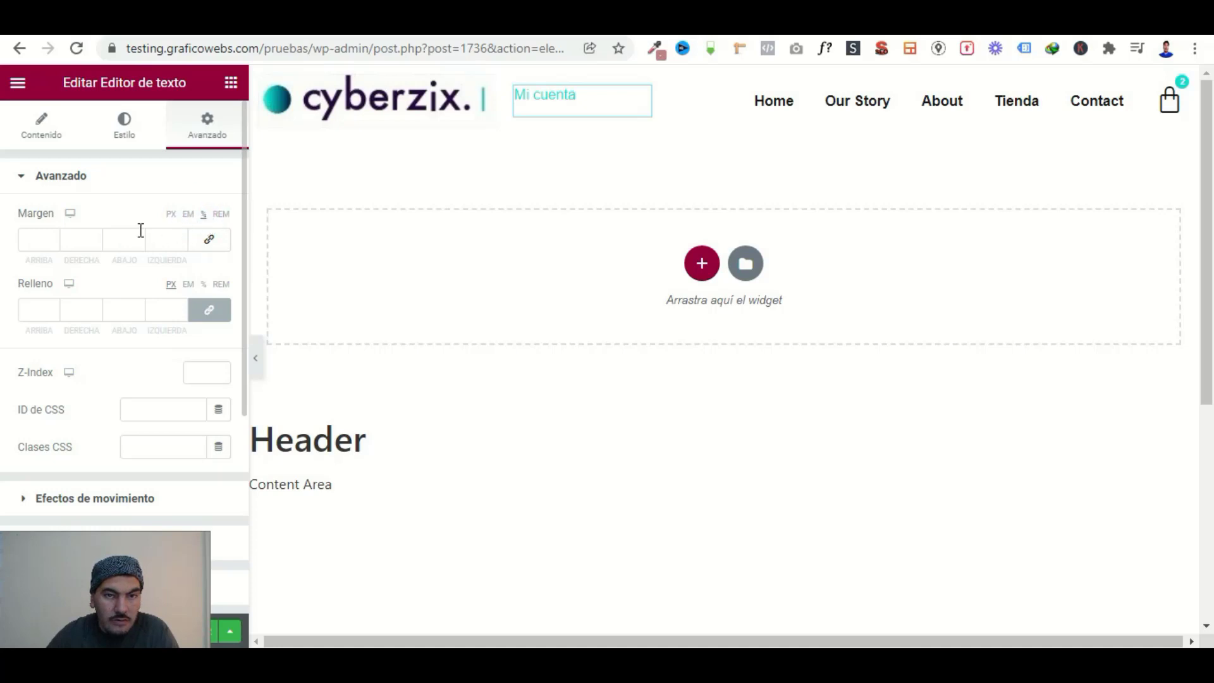
pyautogui.click(53, 238)
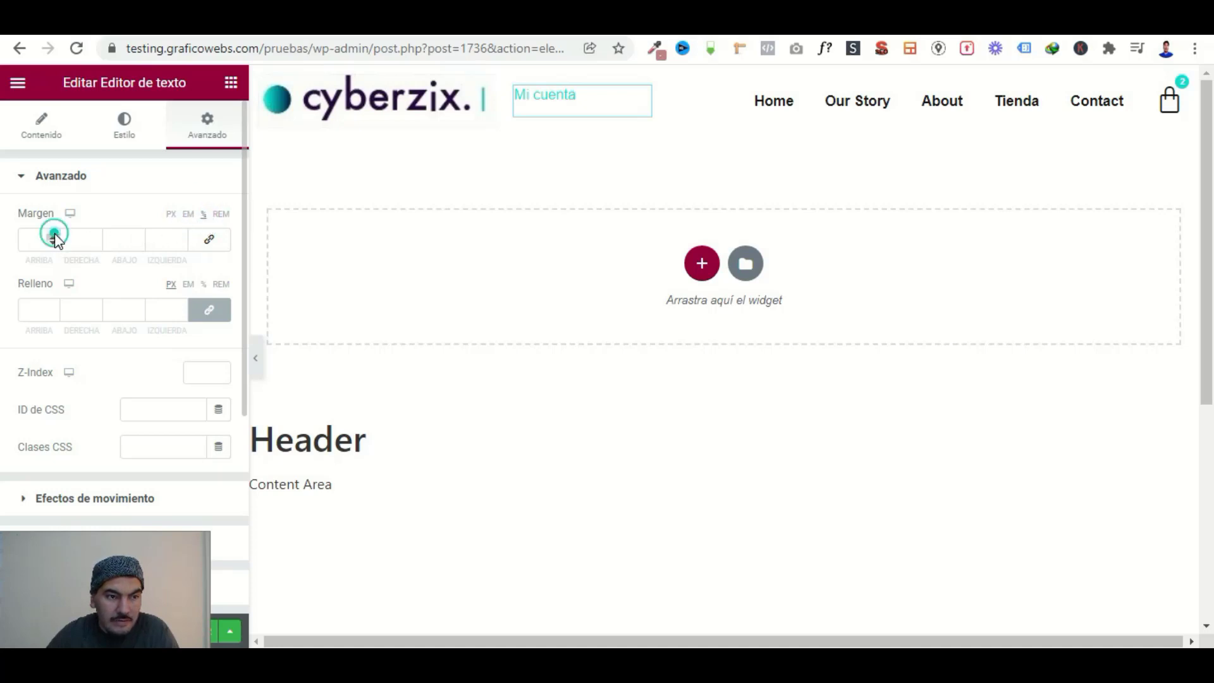
pyautogui.click(53, 238)
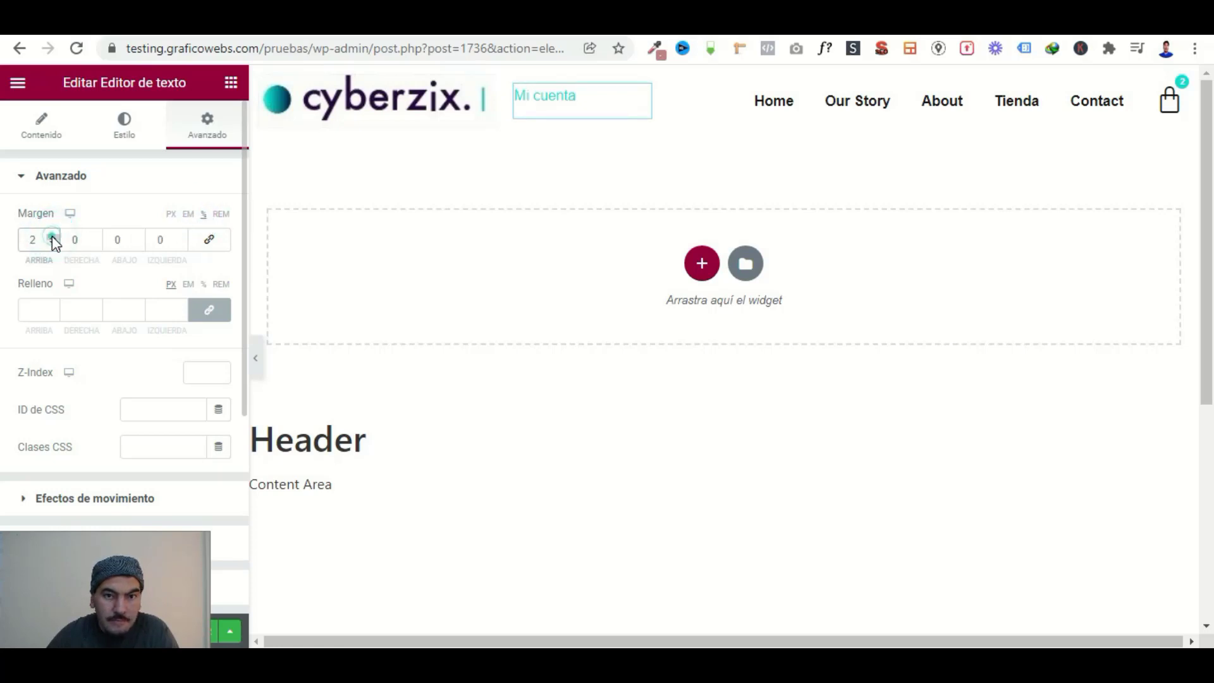
pyautogui.click(53, 239)
pyautogui.click(53, 238)
pyautogui.click(53, 238)
pyautogui.click(53, 238)
pyautogui.click(53, 239)
pyautogui.click(53, 239)
pyautogui.click(53, 238)
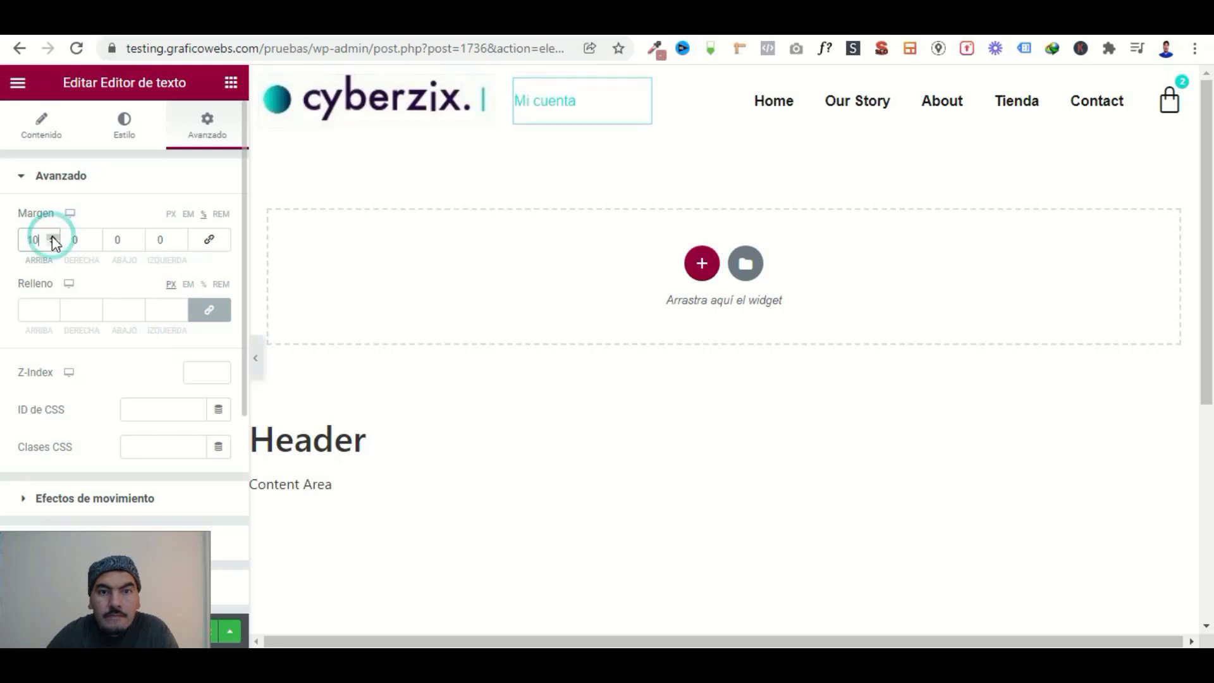
pyautogui.click(53, 238)
pyautogui.click(53, 239)
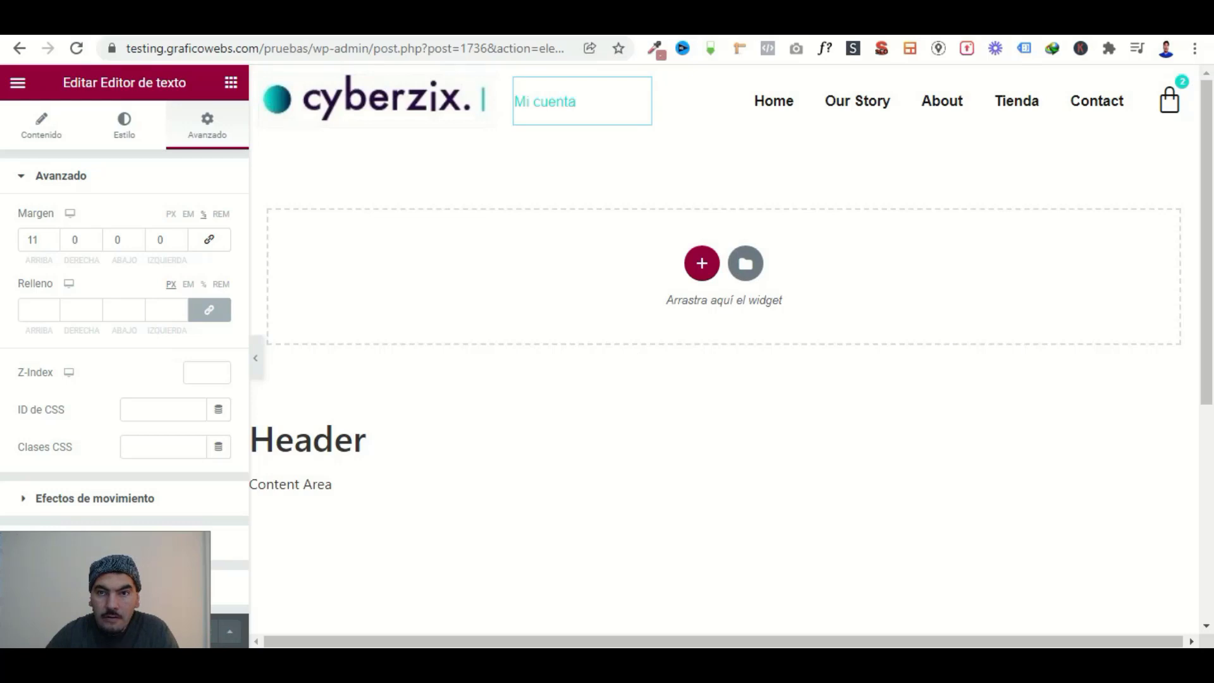
# Reload the site's live home page and open the account page through the new Mi cuenta header link.
pyautogui.click(756, 24)
pyautogui.click(74, 49)
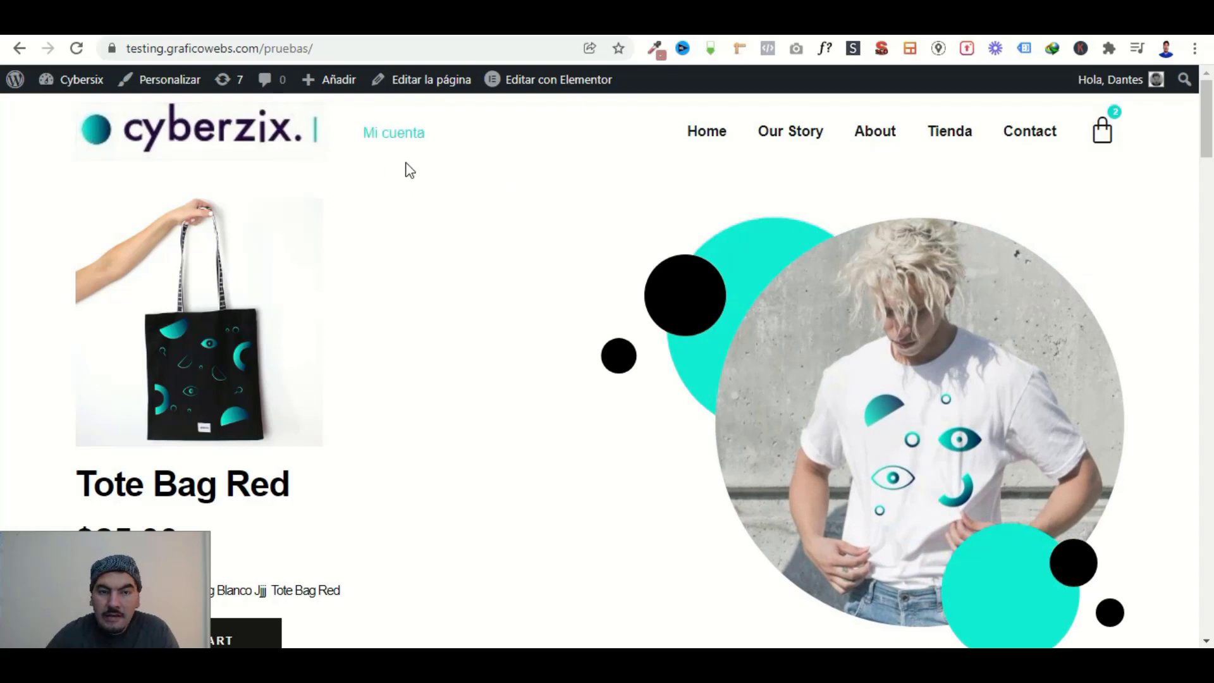
pyautogui.click(410, 138)
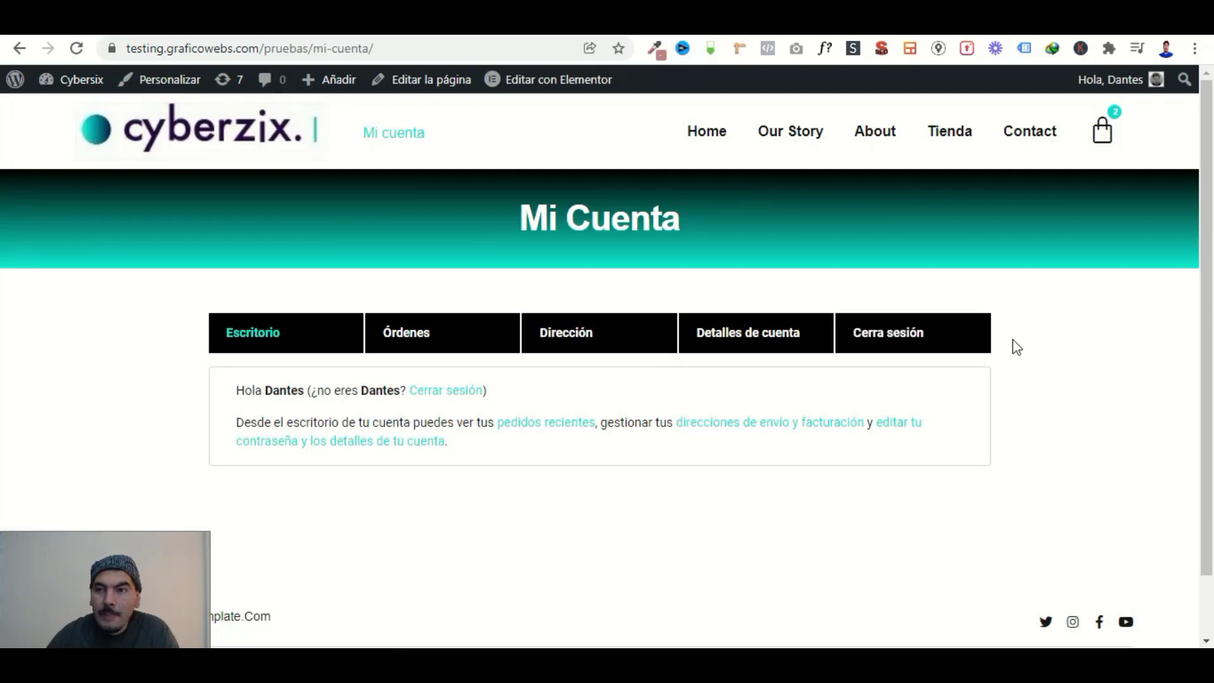
# Log out of the WordPress account and return to the home page at testing.graficowebs.com/pruebas/.
pyautogui.moveTo(1131, 80)
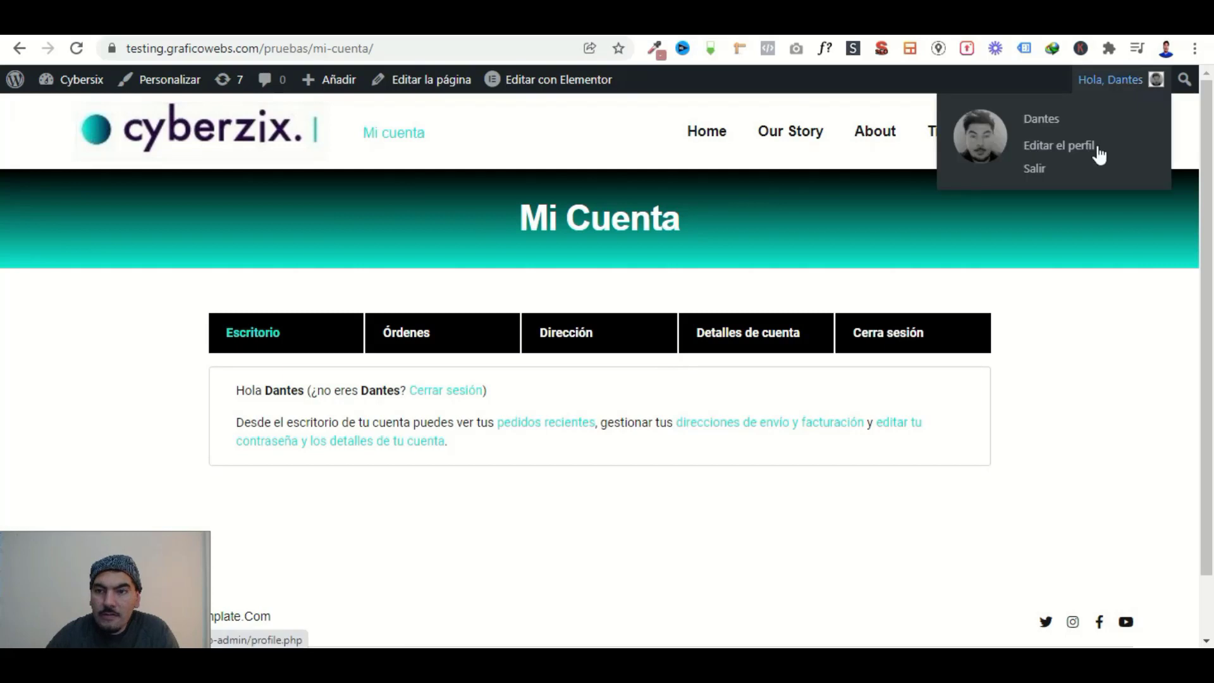
pyautogui.click(1033, 172)
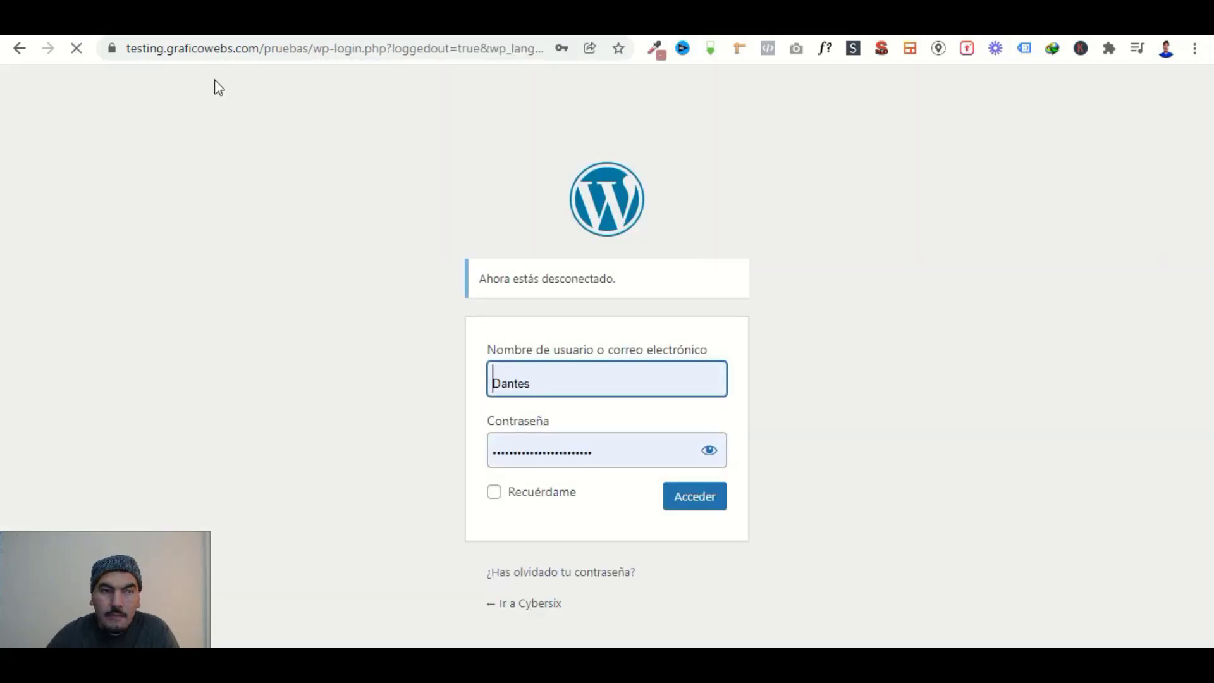
pyautogui.moveTo(313, 51); pyautogui.dragTo(696, 111)
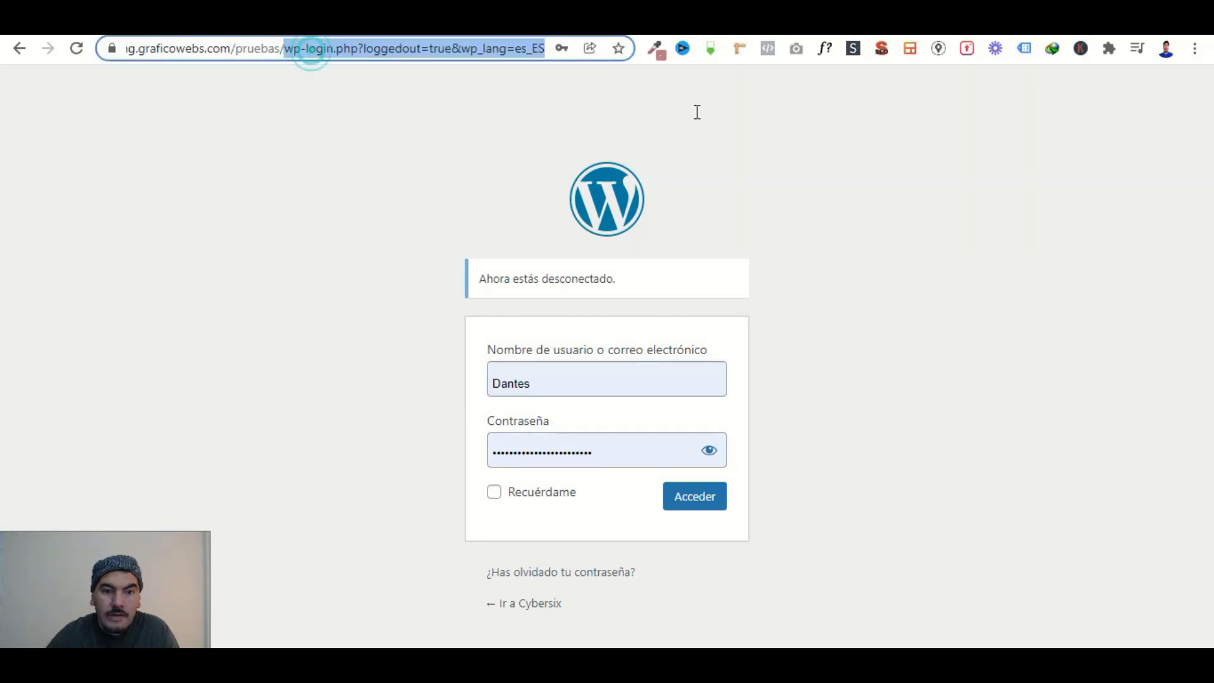
pyautogui.press('BackSpace')
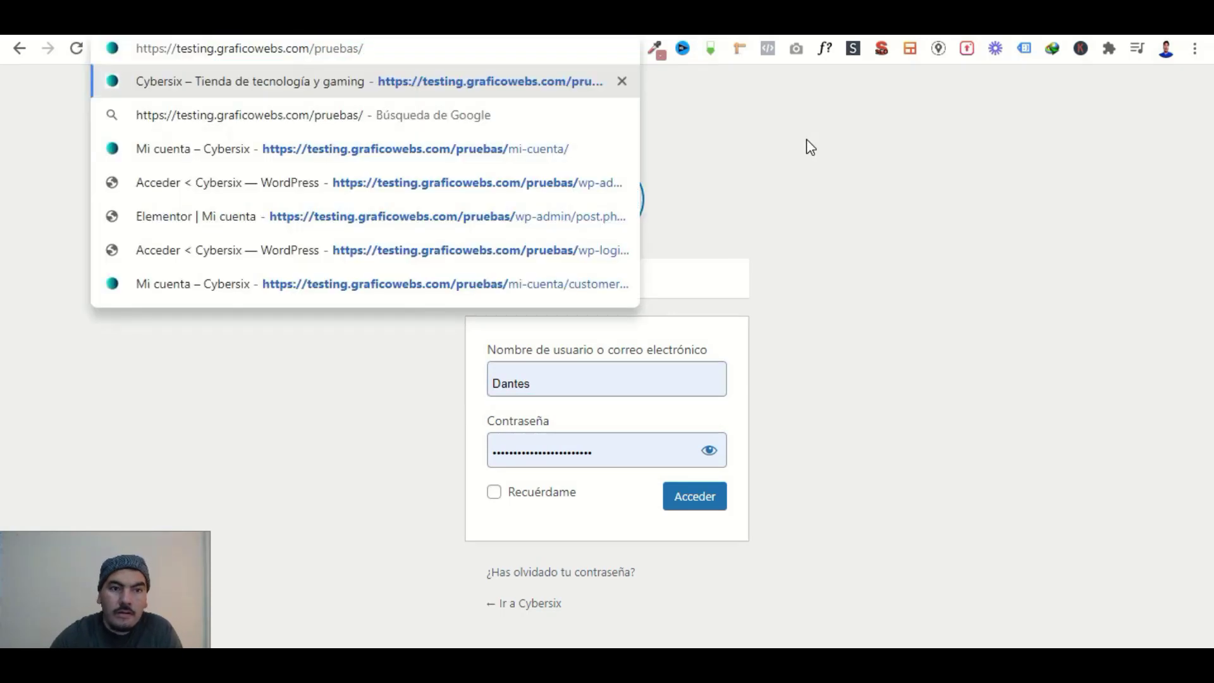
pyautogui.press('Return')
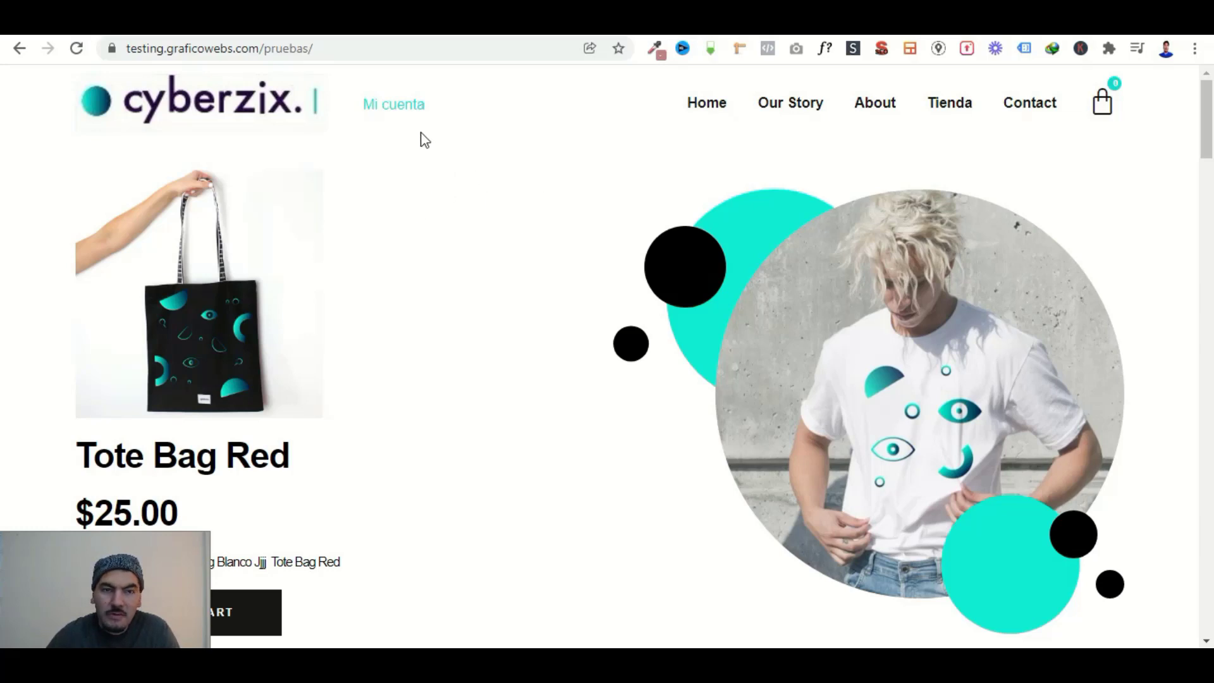
# Open Mi cuenta from the header while logged out, examine its login form, and log in with the saved credentials.
pyautogui.click(402, 106)
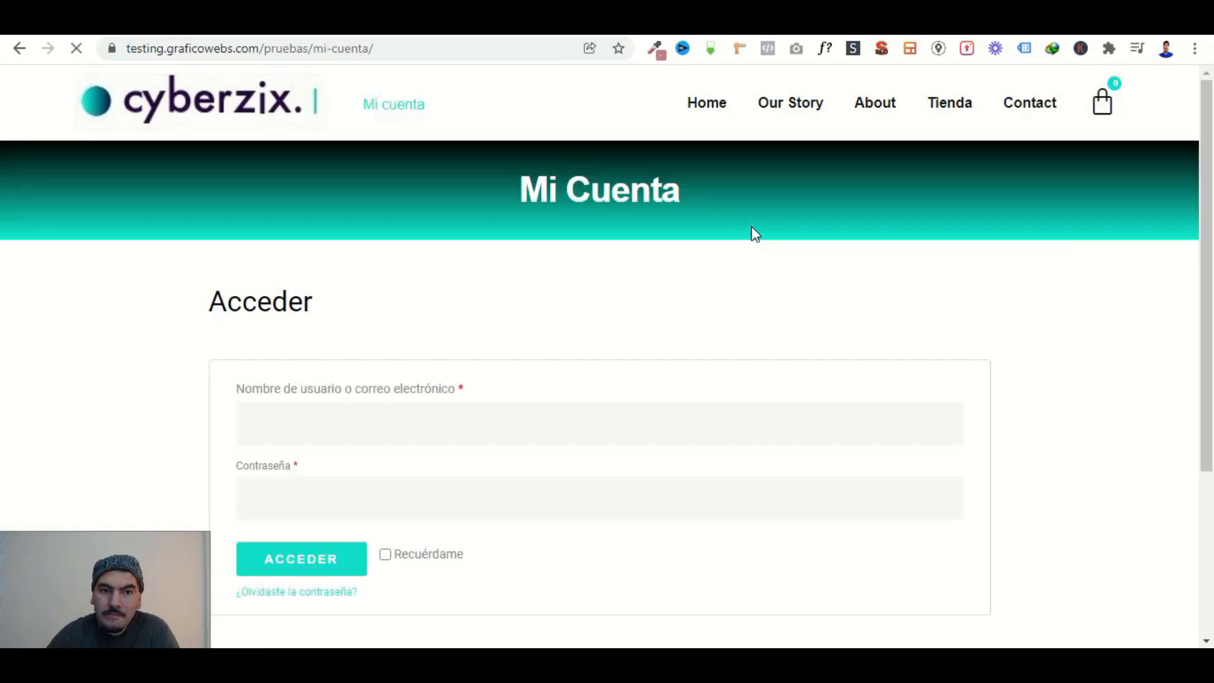
pyautogui.scroll(-4, 759, 371)
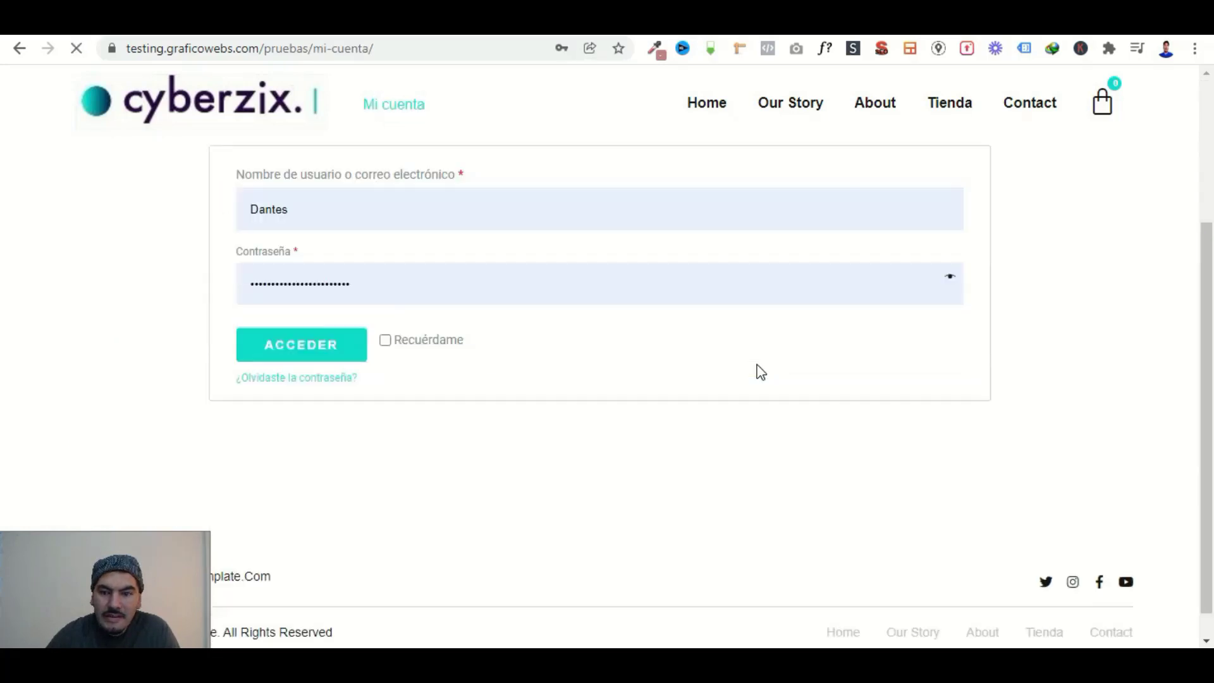
pyautogui.scroll(1, 760, 371)
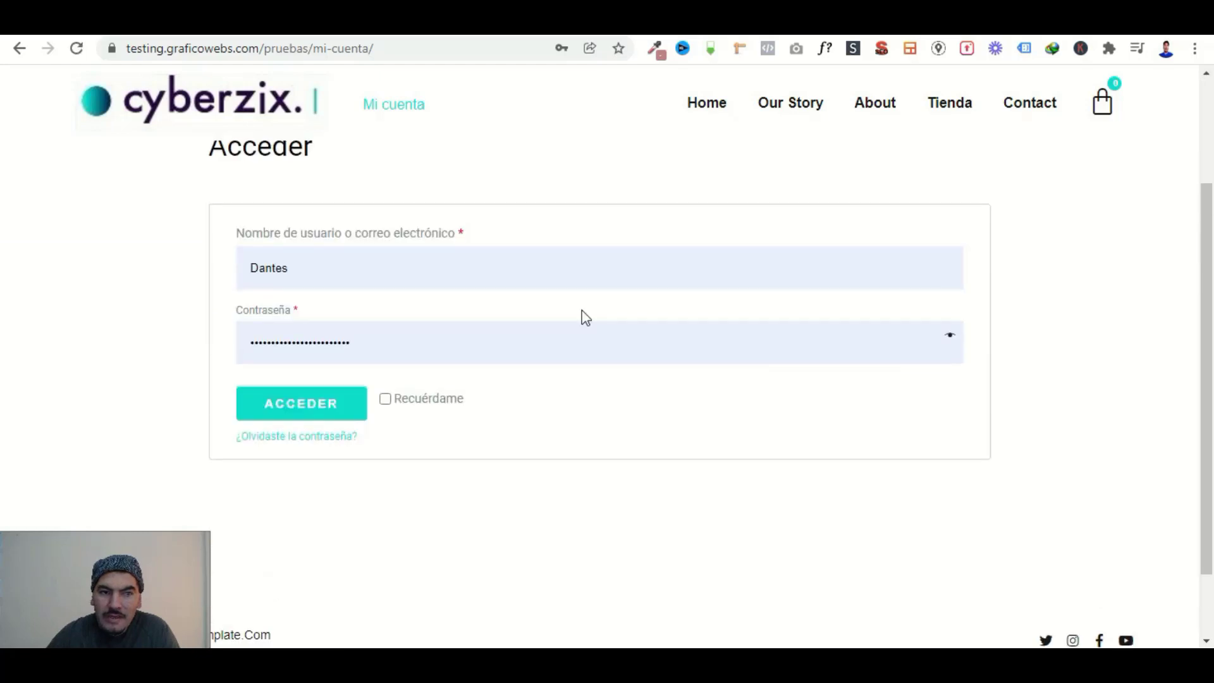
pyautogui.scroll(-2, 470, 441)
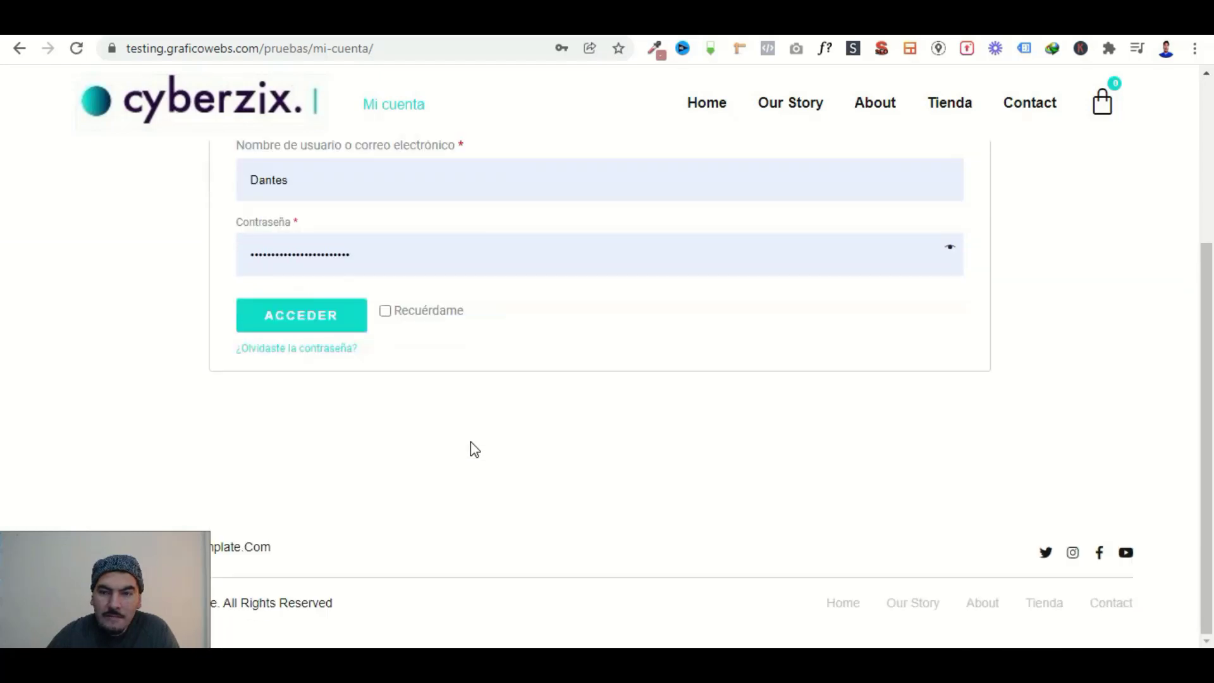
pyautogui.scroll(3, 470, 441)
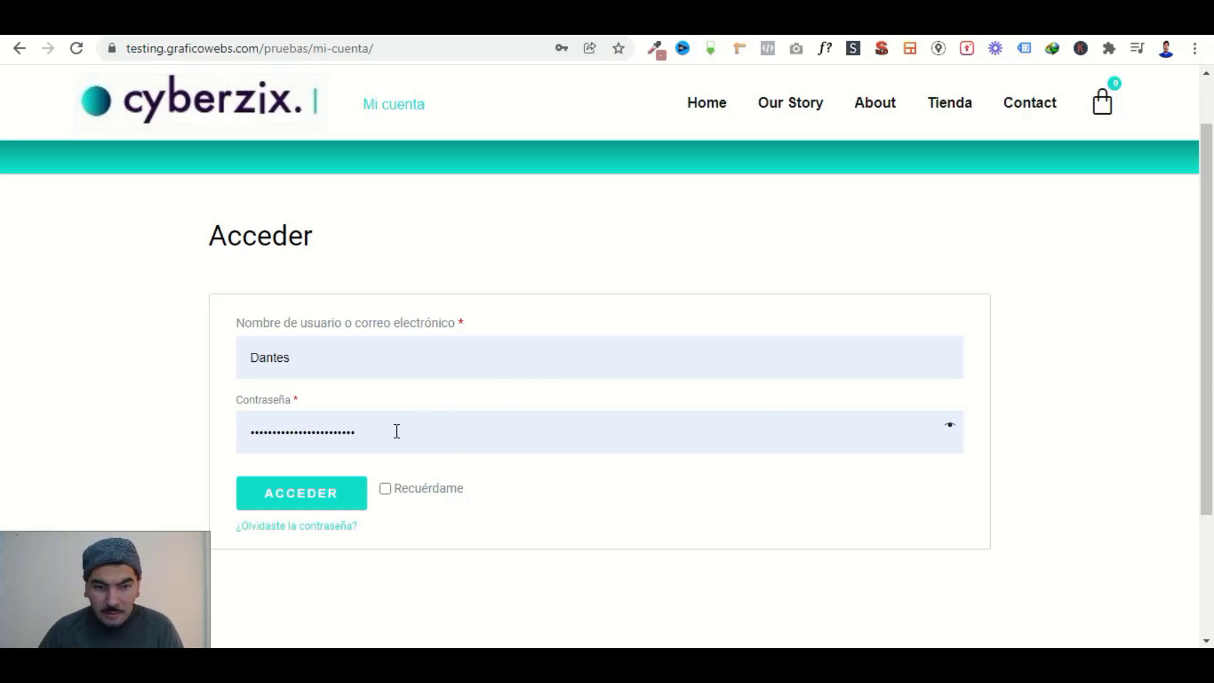
pyautogui.click(333, 492)
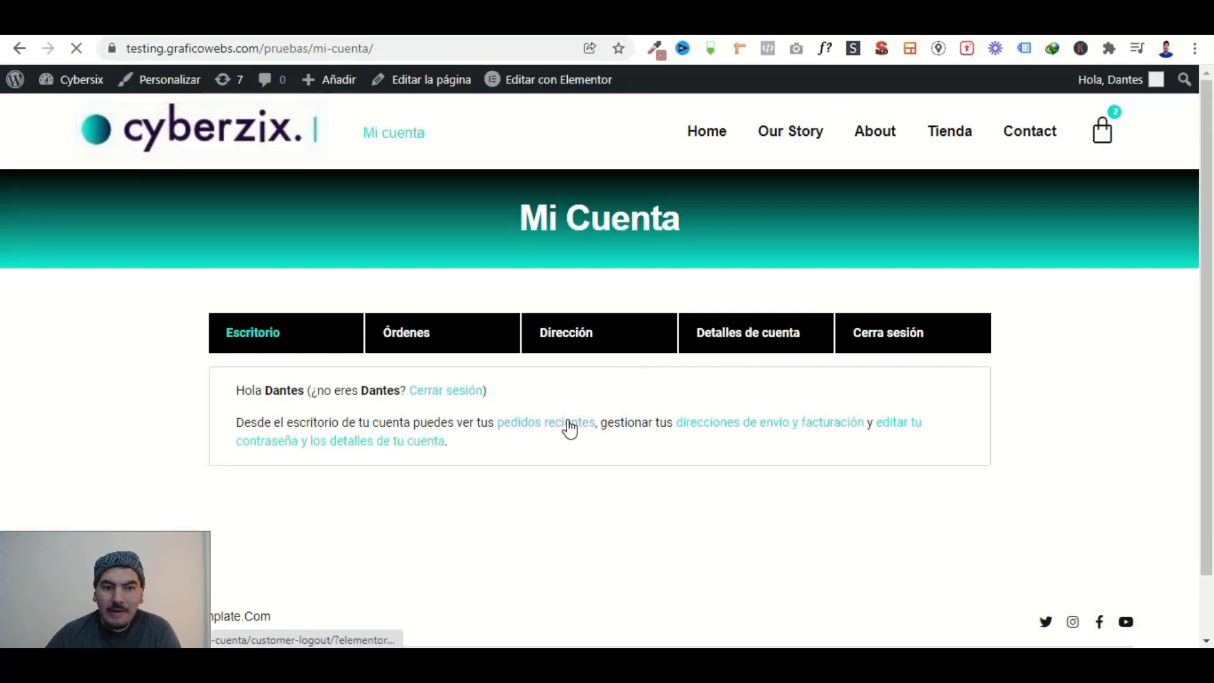
# Log back in to WordPress from the Header template editor and from the Mi cuenta page editor with the saved credentials.
pyautogui.click(838, 27)
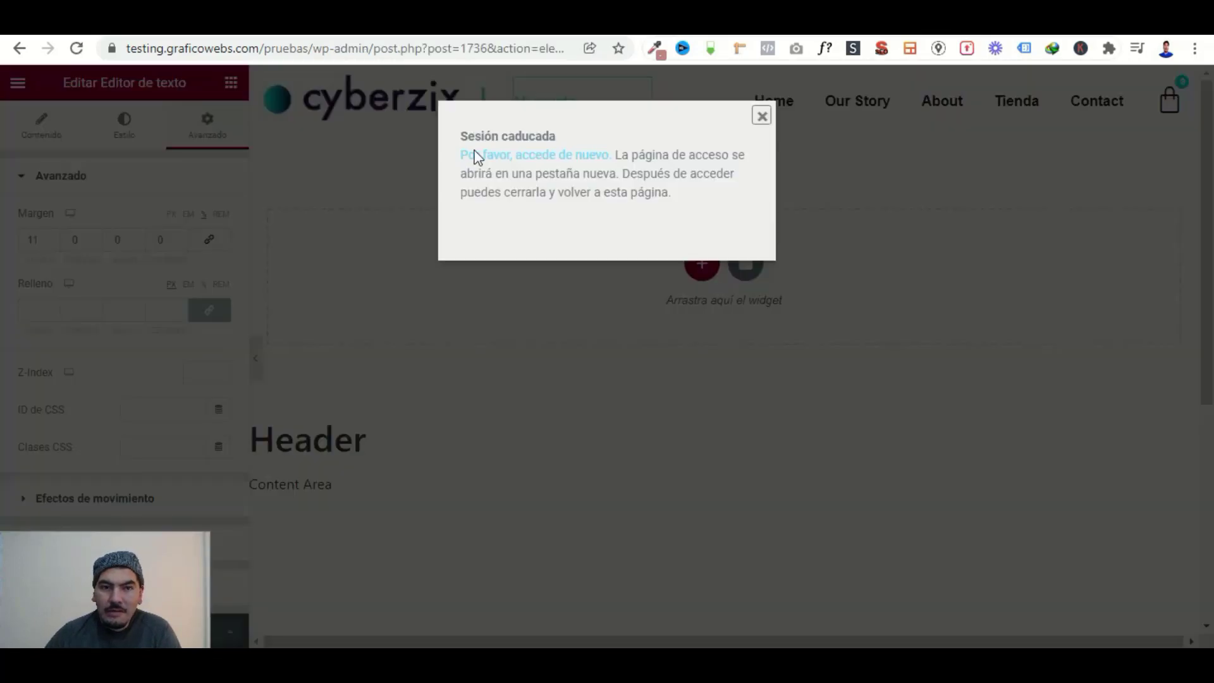
pyautogui.click(564, 157)
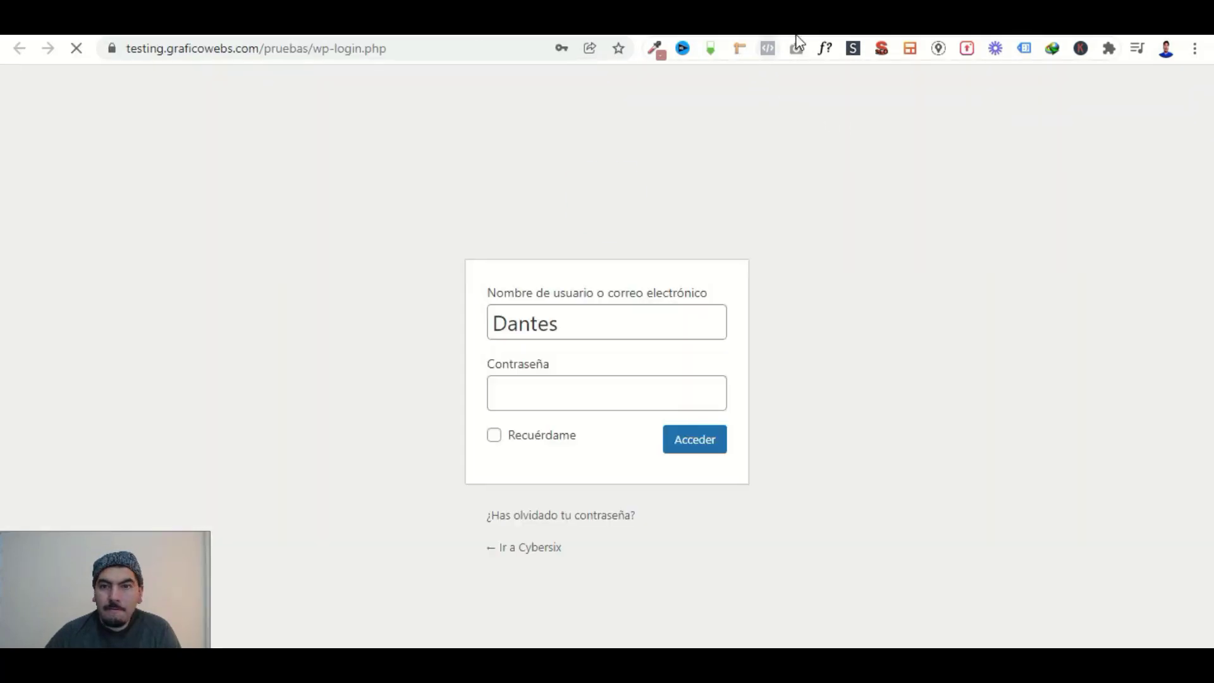
pyautogui.click(713, 441)
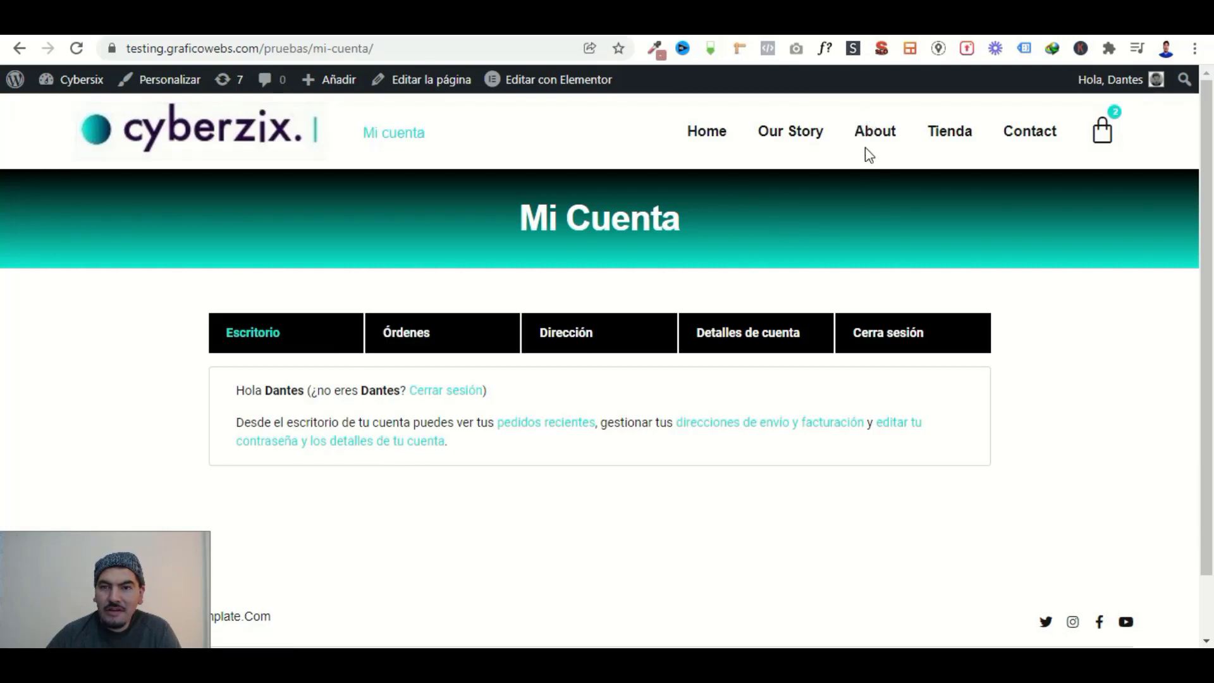
pyautogui.click(846, 24)
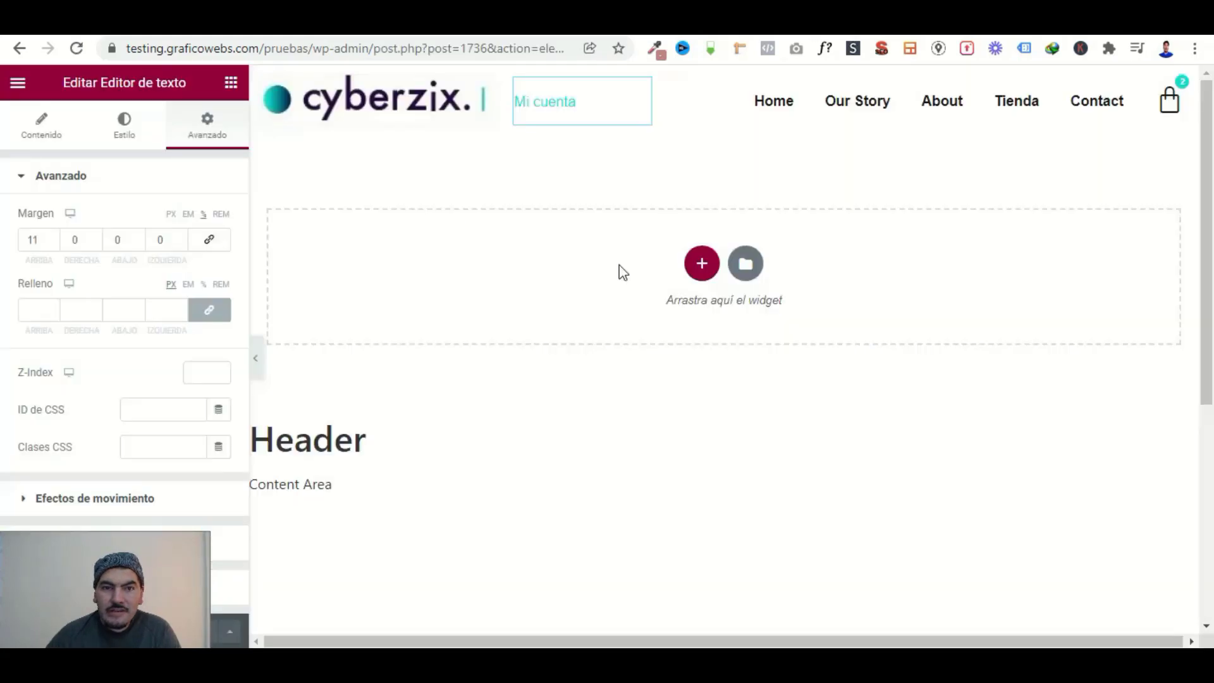
pyautogui.scroll(-5, 481, 482)
pyautogui.scroll(5, 480, 482)
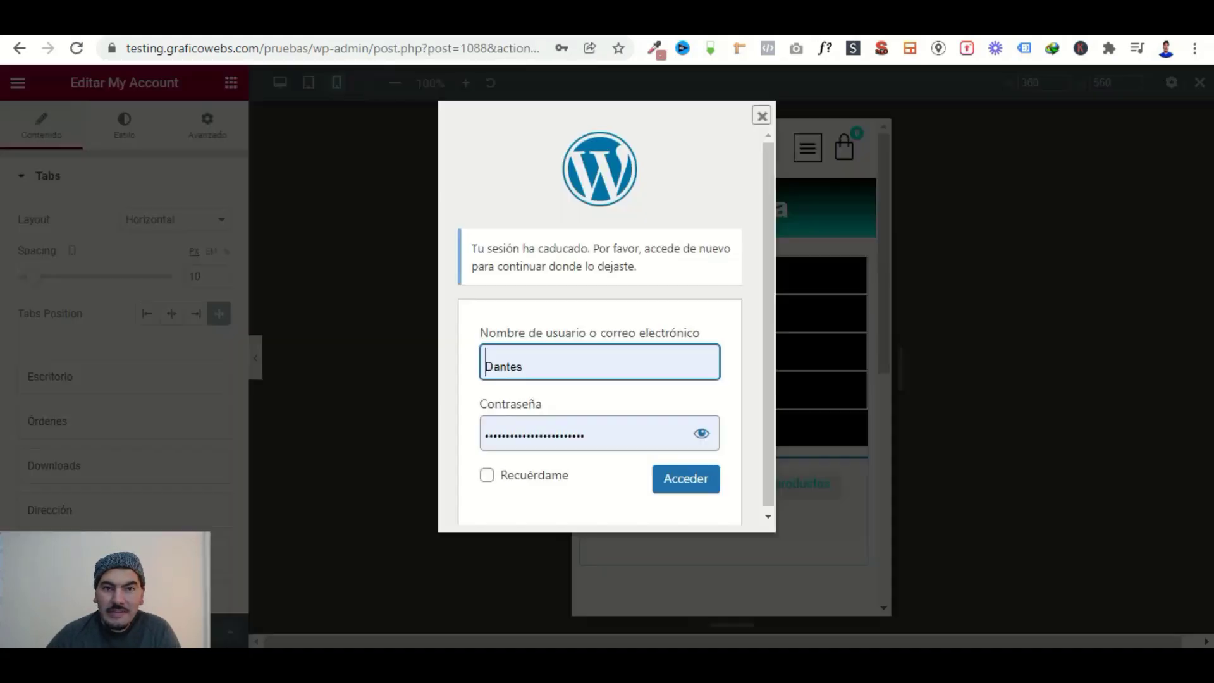
pyautogui.click(683, 480)
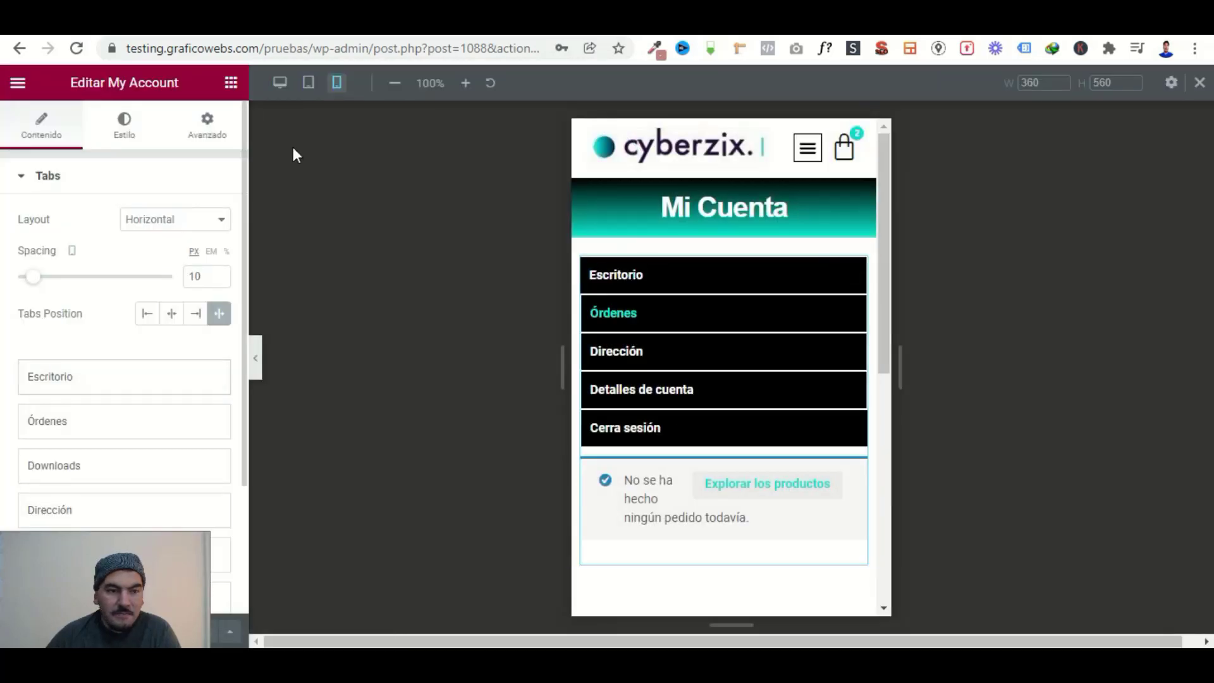
# Switch the preview to desktop view and examine the My Account widget's Forms style options for gaps, labels, fields and borders.
pyautogui.click(281, 89)
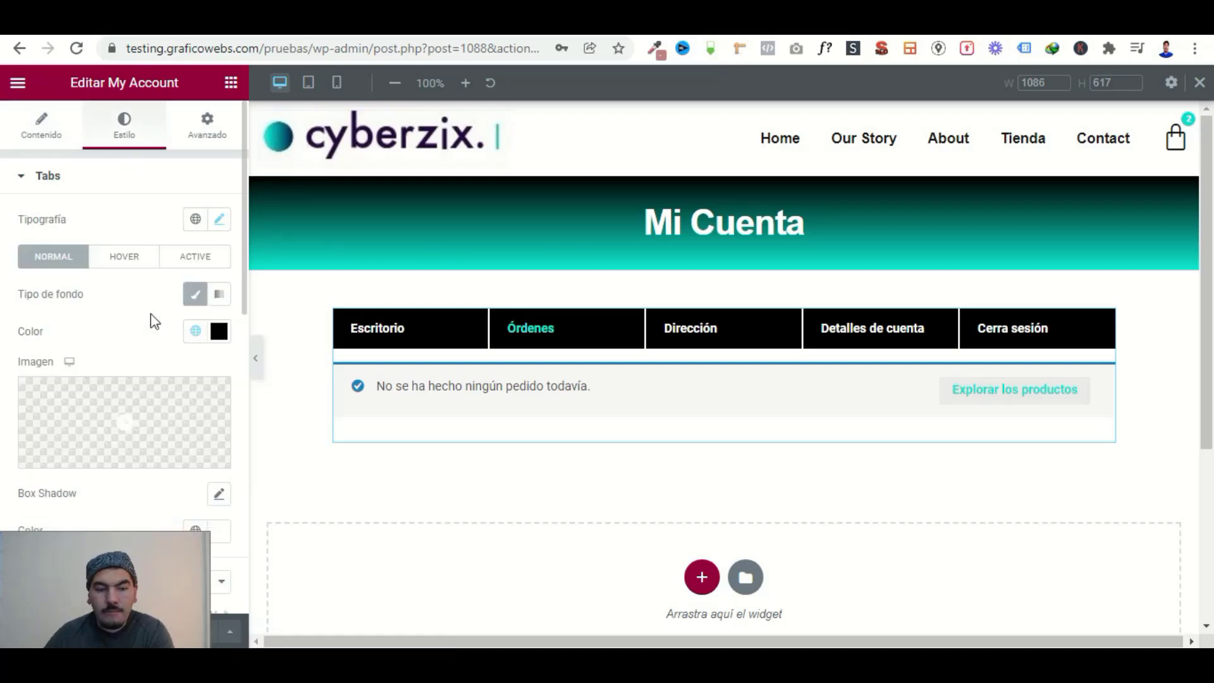
pyautogui.scroll(-10, 159, 418)
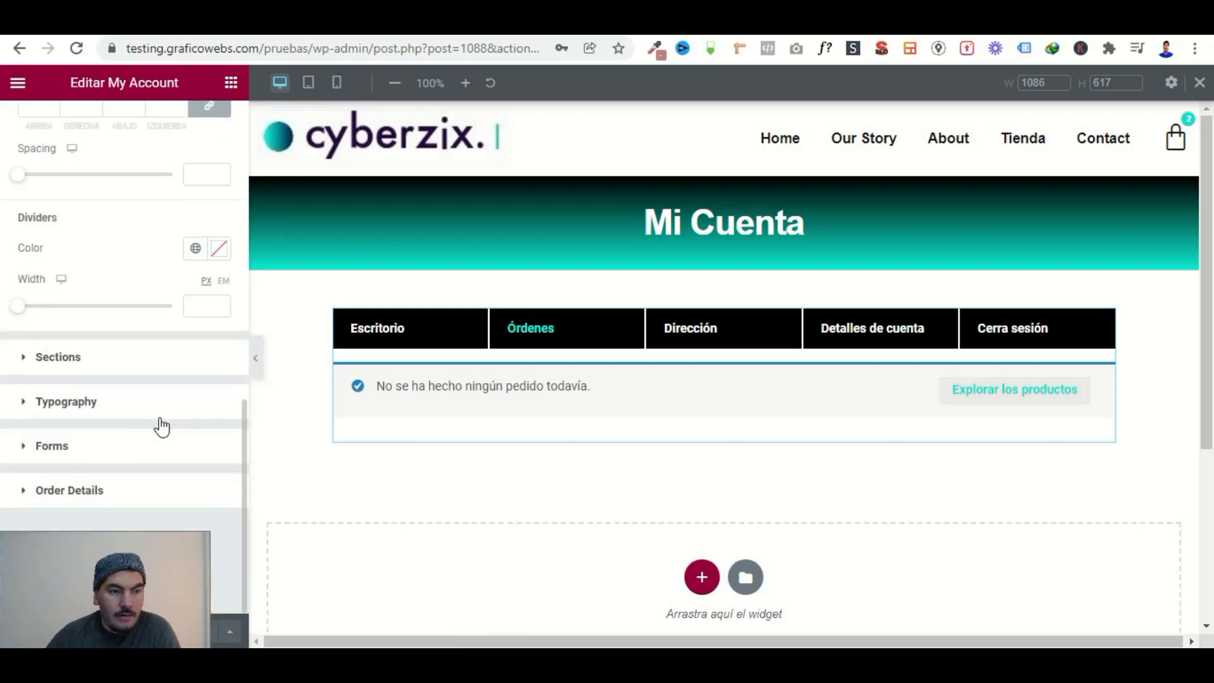
pyautogui.click(68, 450)
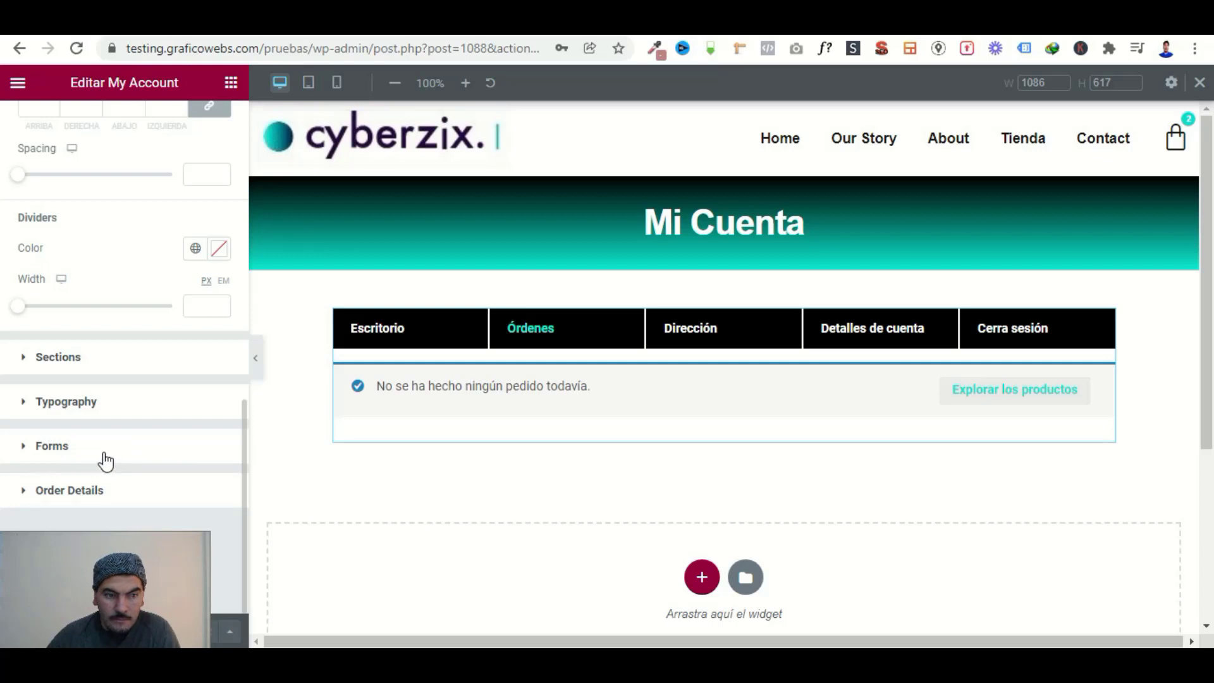
pyautogui.click(51, 446)
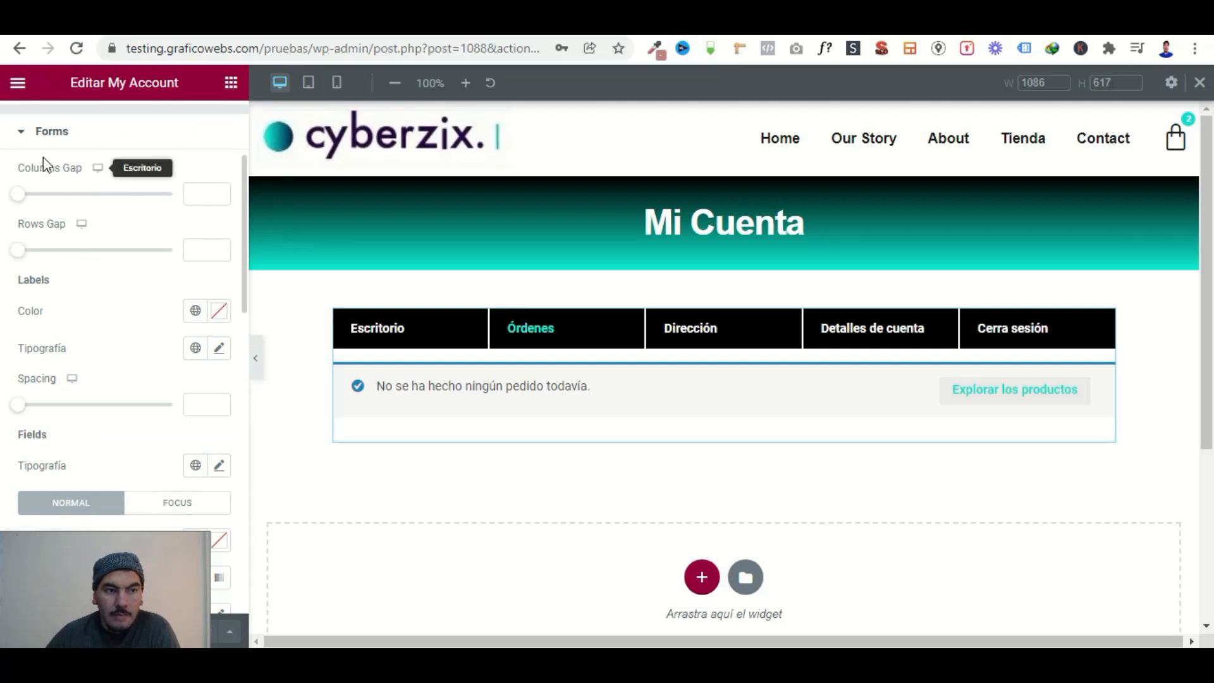
pyautogui.scroll(-1, 111, 420)
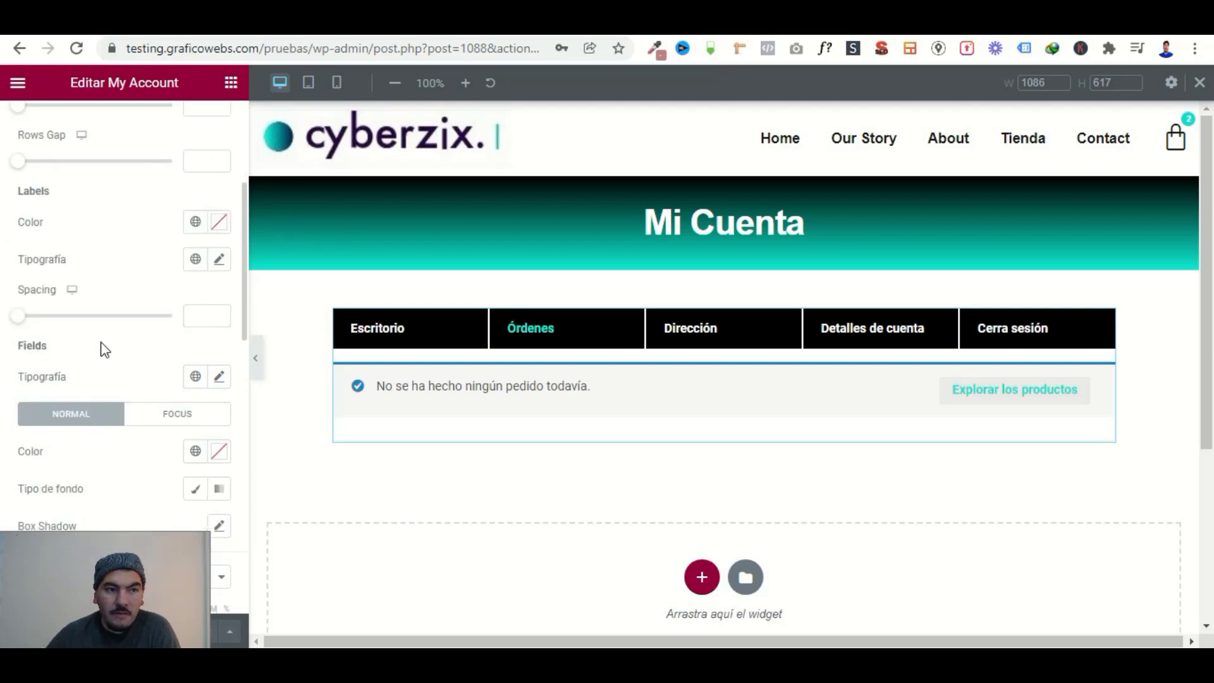
pyautogui.scroll(2, 101, 347)
pyautogui.scroll(-1, 45, 379)
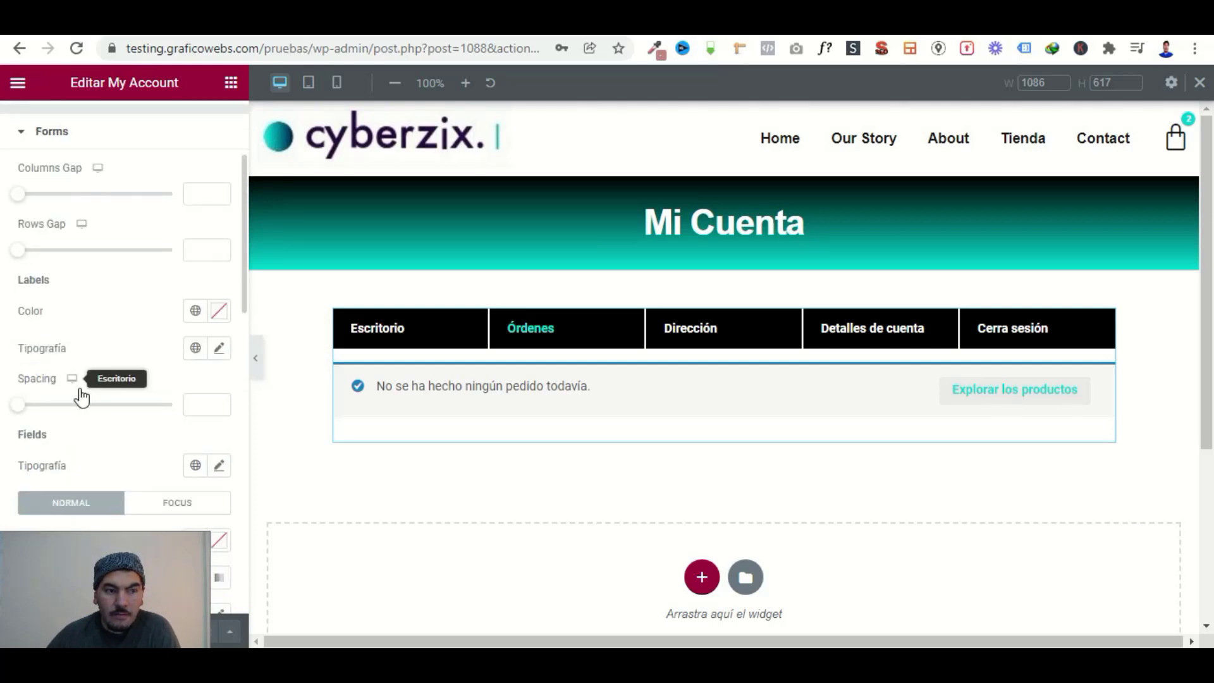
pyautogui.scroll(-2, 82, 395)
pyautogui.scroll(-2, 135, 430)
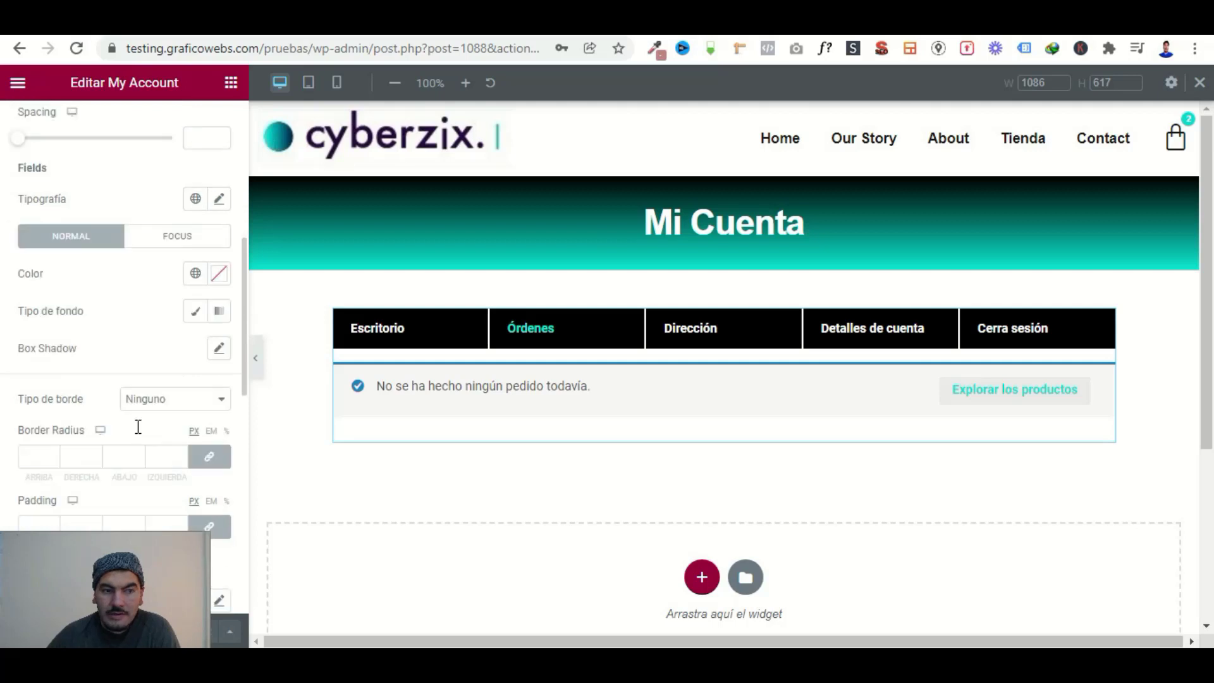
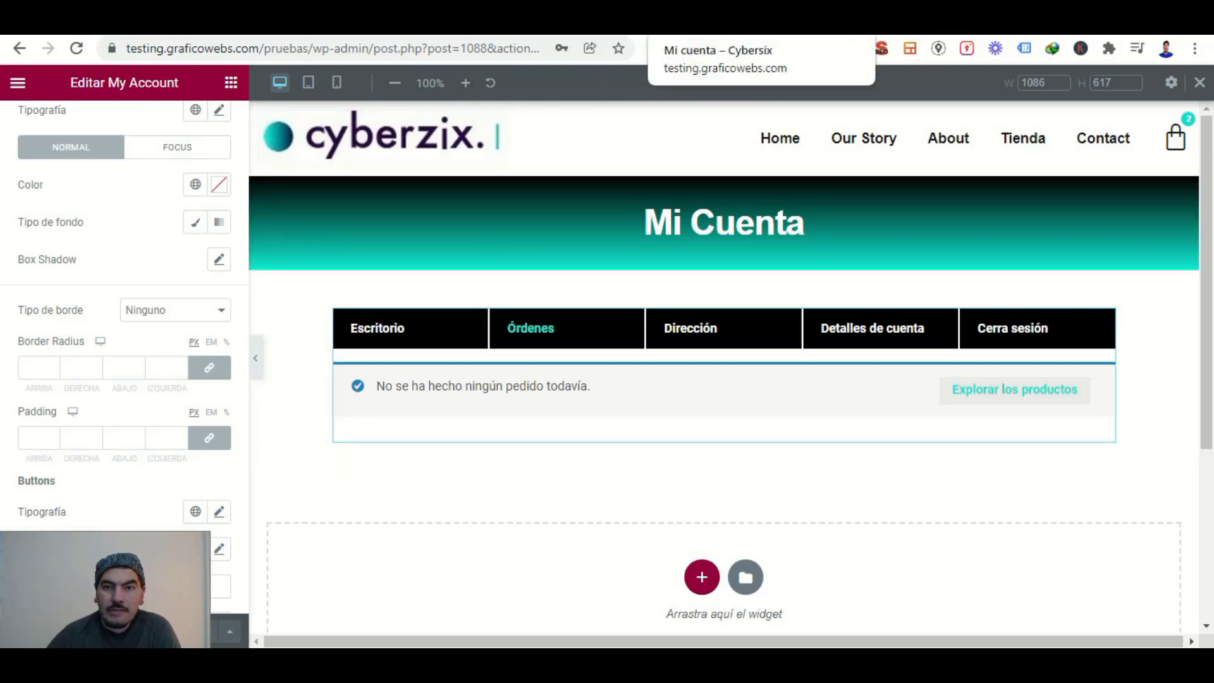
# Allow customers to create an account at checkout and on the «Mi cuenta» page in the WooCommerce account settings, and save.
pyautogui.click(701, 19)
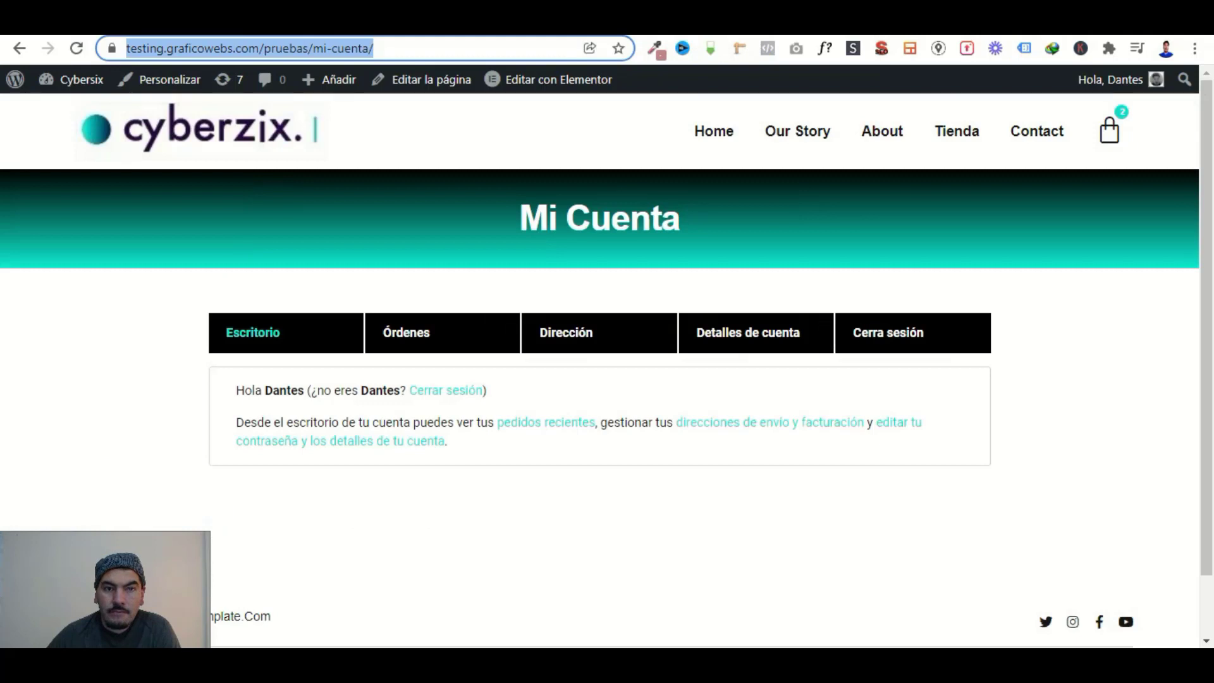
pyautogui.click(550, 19)
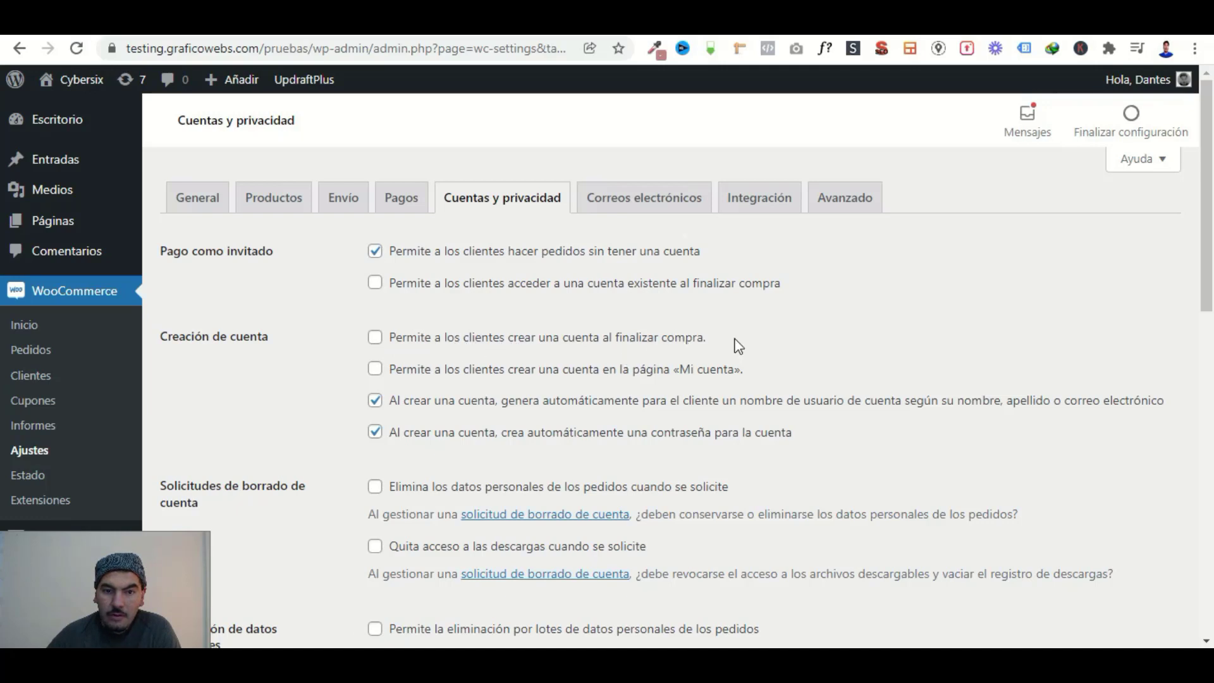
pyautogui.click(379, 342)
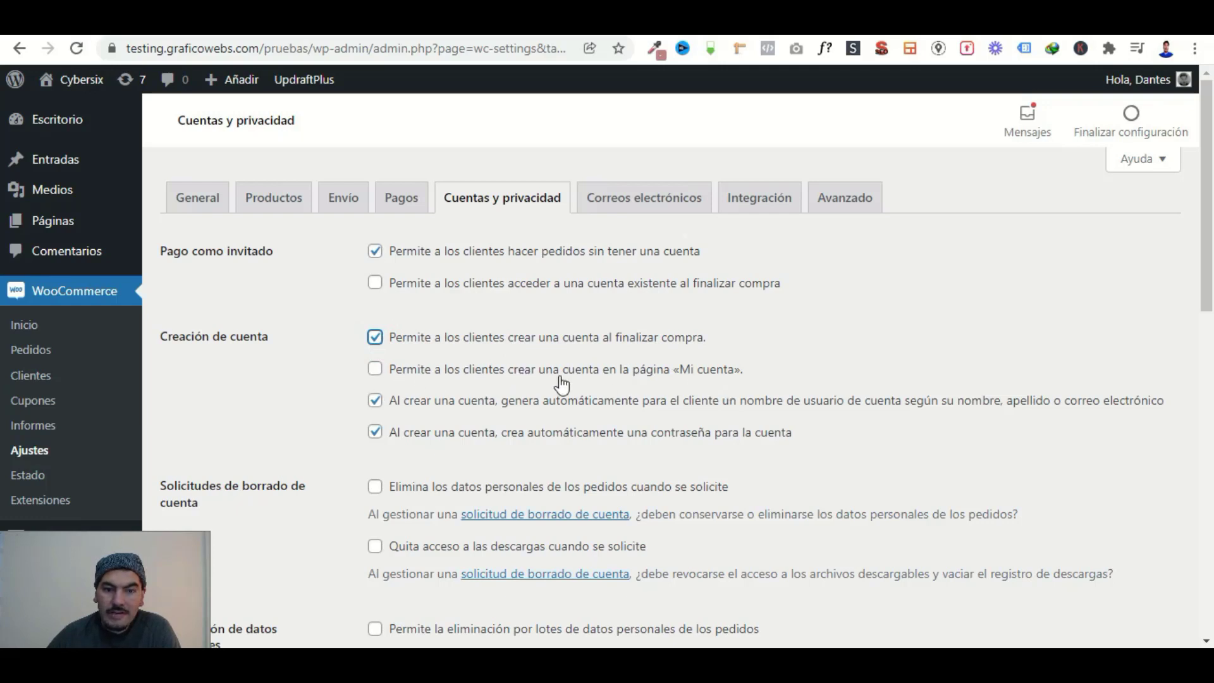
pyautogui.click(375, 368)
pyautogui.scroll(-3, 471, 431)
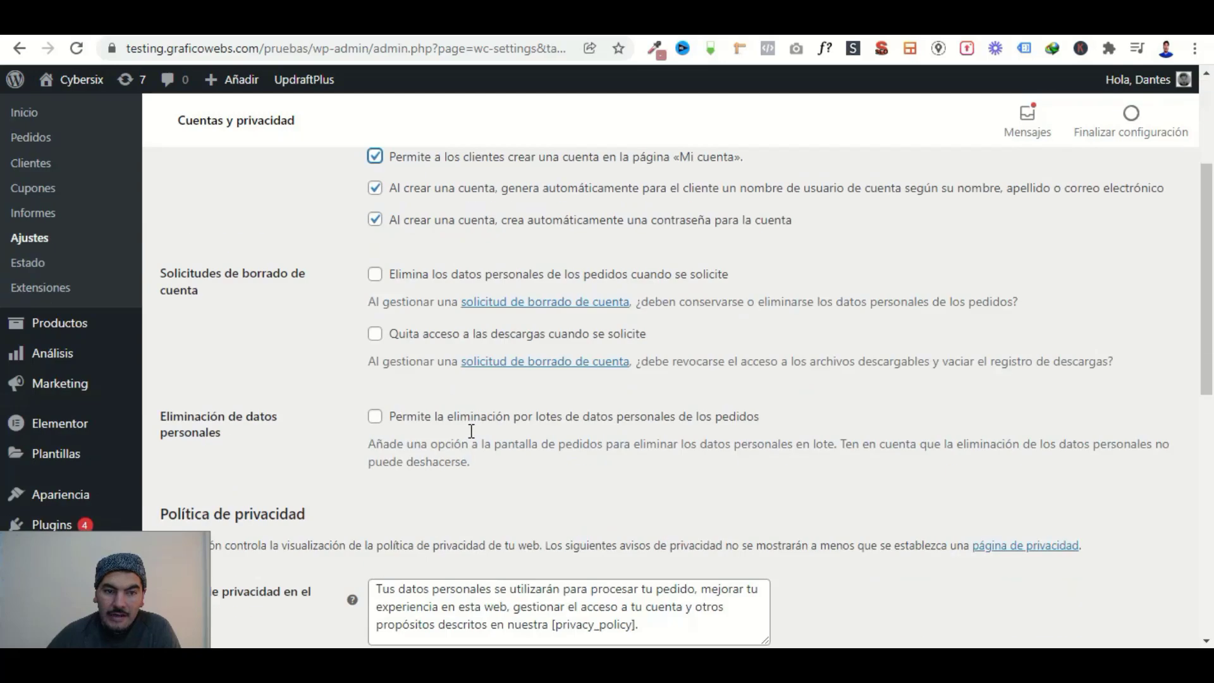
pyautogui.scroll(-9, 471, 431)
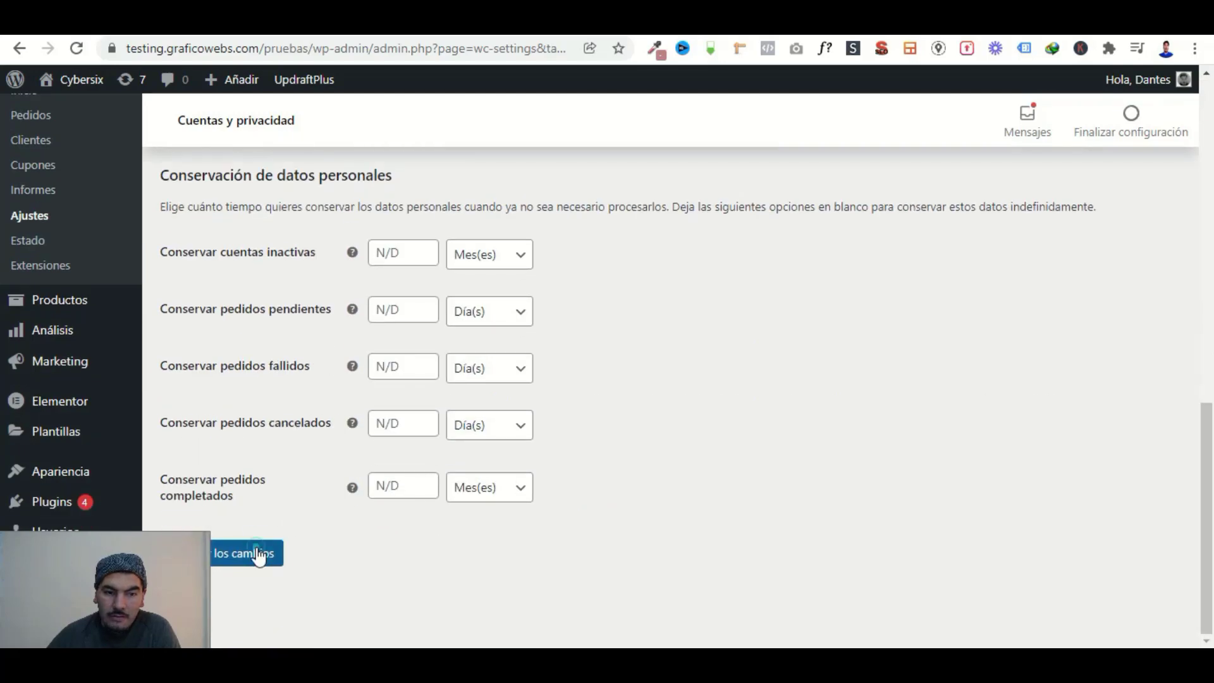
pyautogui.click(257, 549)
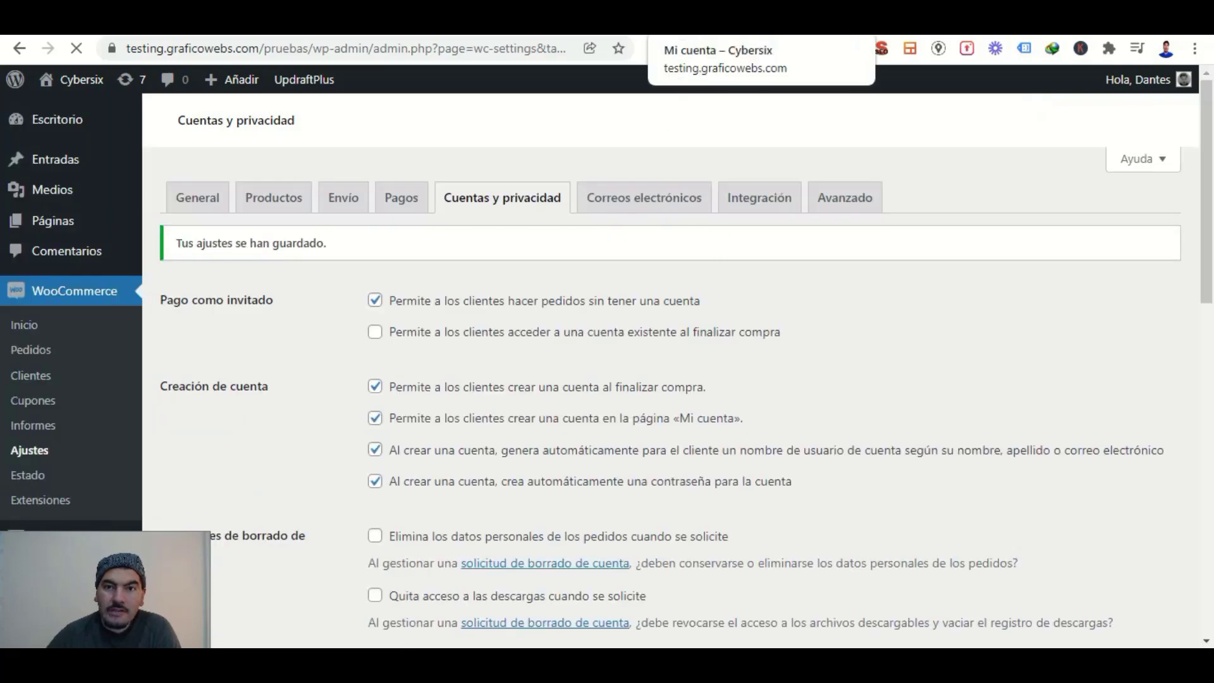
# Log out of the WordPress account from the live Mi cuenta page and confirm leaving the site.
pyautogui.click(728, 25)
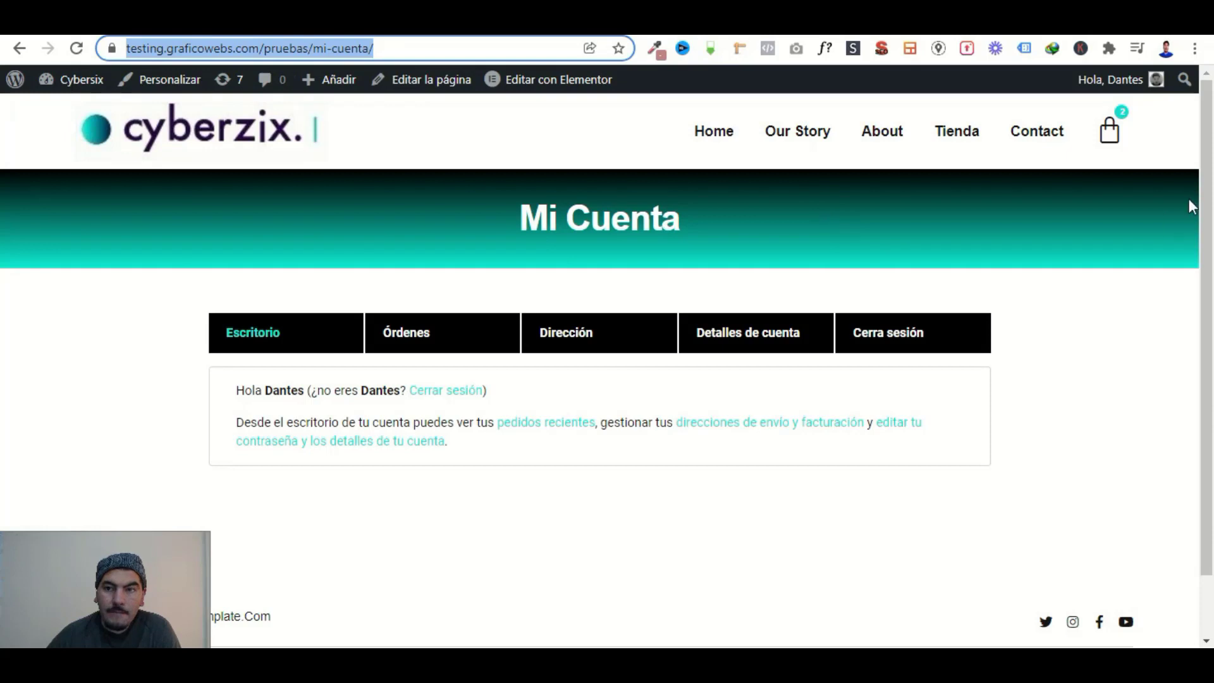
pyautogui.moveTo(1094, 79)
pyautogui.click(1042, 172)
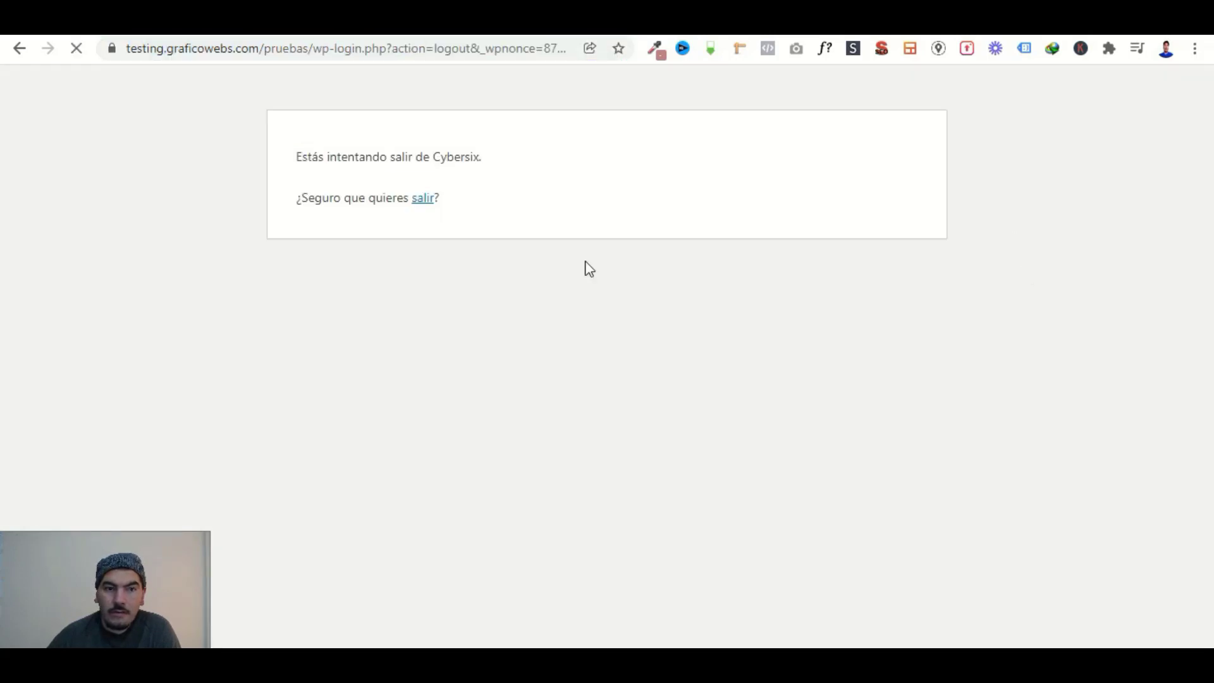
pyautogui.click(423, 199)
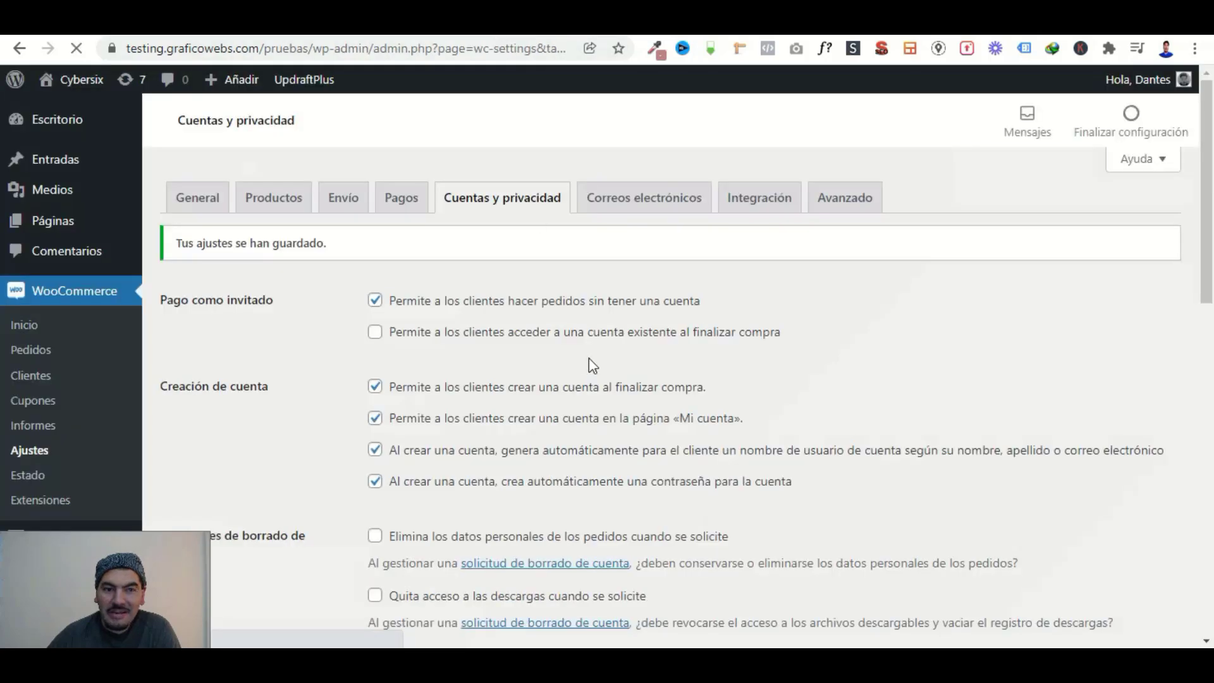
pyautogui.scroll(-7, 589, 358)
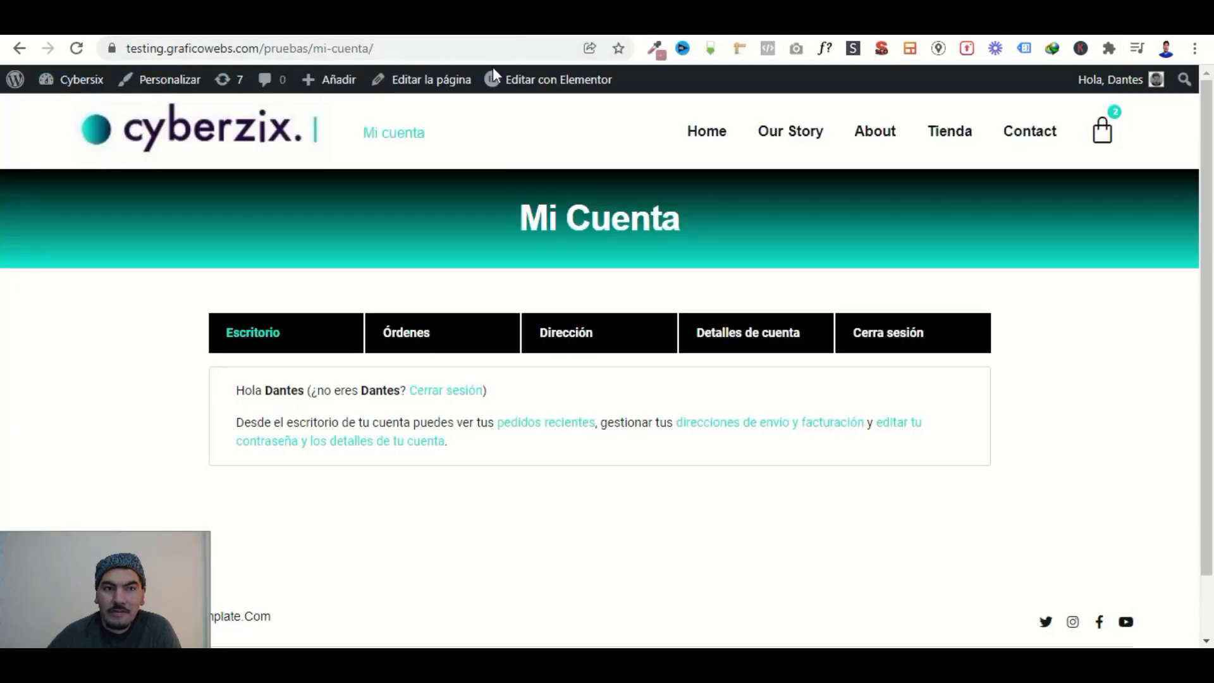
# Load the home page at testing.graficowebs.com/pruebas/ and look over it as a logged-out visitor.
pyautogui.moveTo(313, 49); pyautogui.dragTo(461, 59)
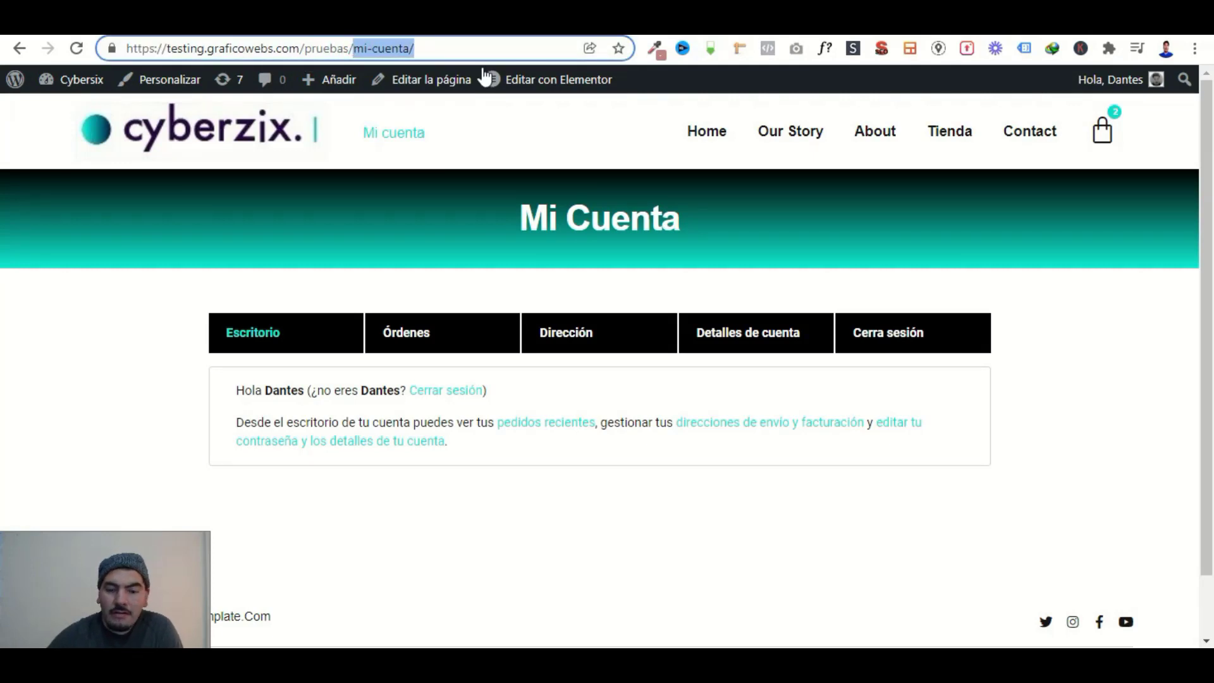
pyautogui.press('BackSpace')
pyautogui.press('Return')
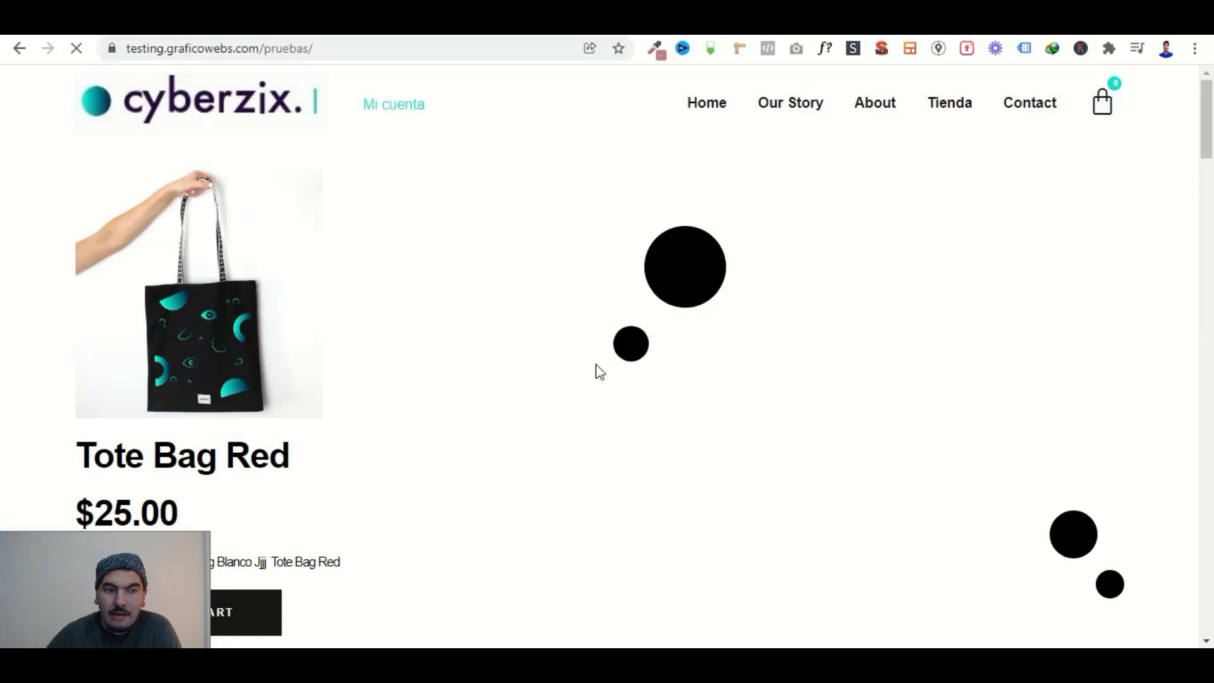
pyautogui.scroll(-10, 1049, 459)
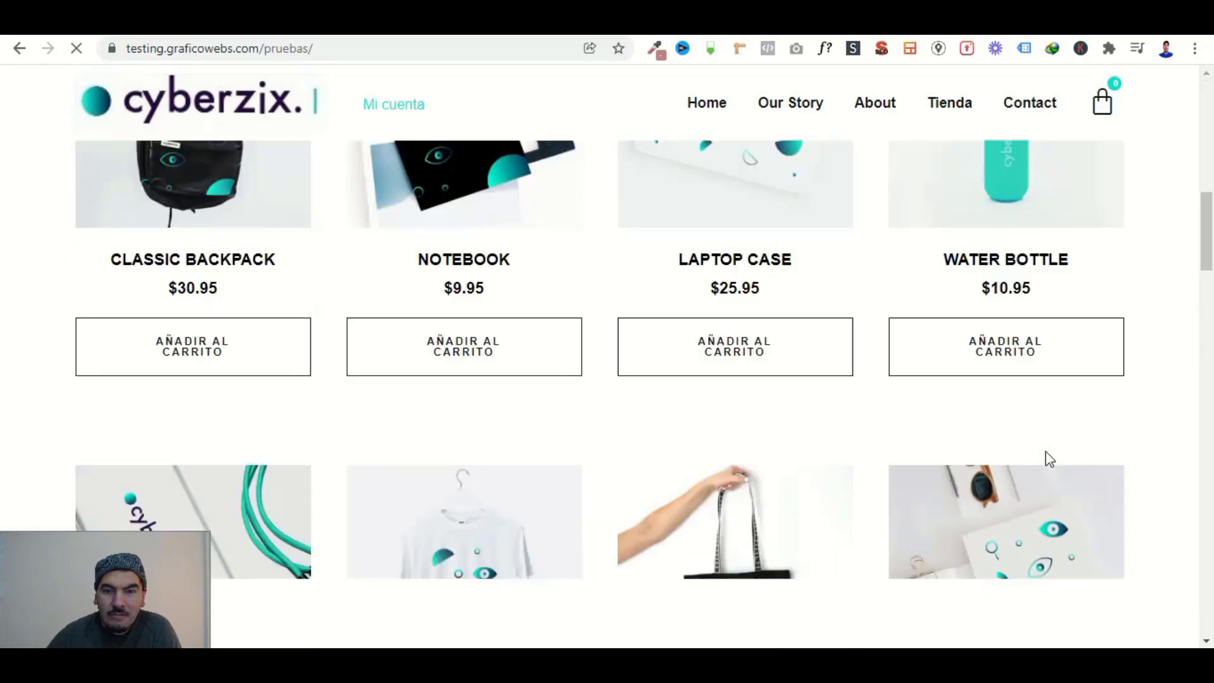
pyautogui.scroll(10, 1049, 459)
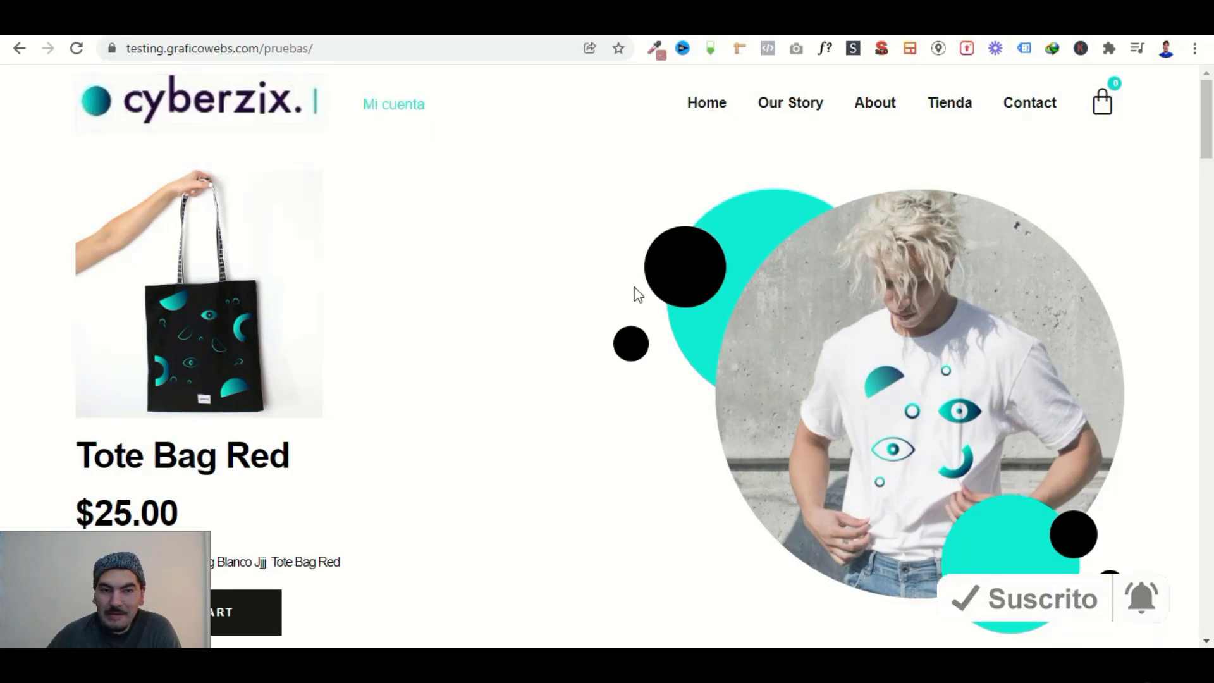
# Examine the Acceder and Registrarse forms on the Mi cuenta page linked from the header, and log in with the saved credentials.
pyautogui.click(402, 108)
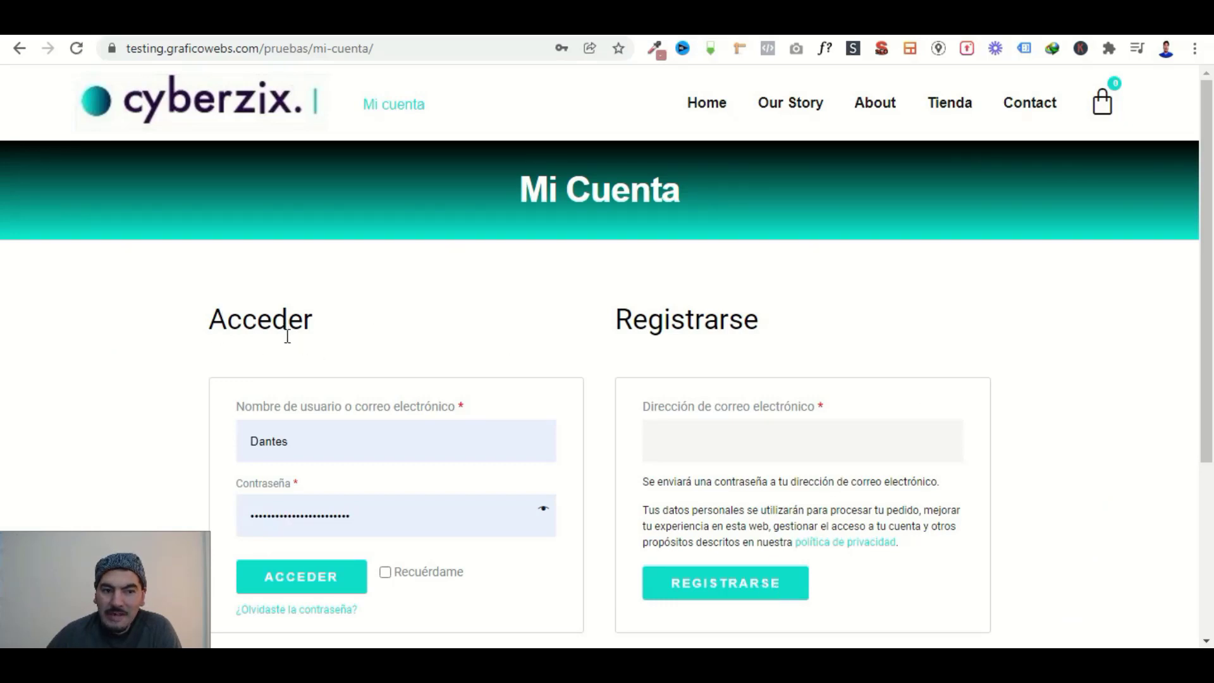
pyautogui.scroll(-4, 896, 432)
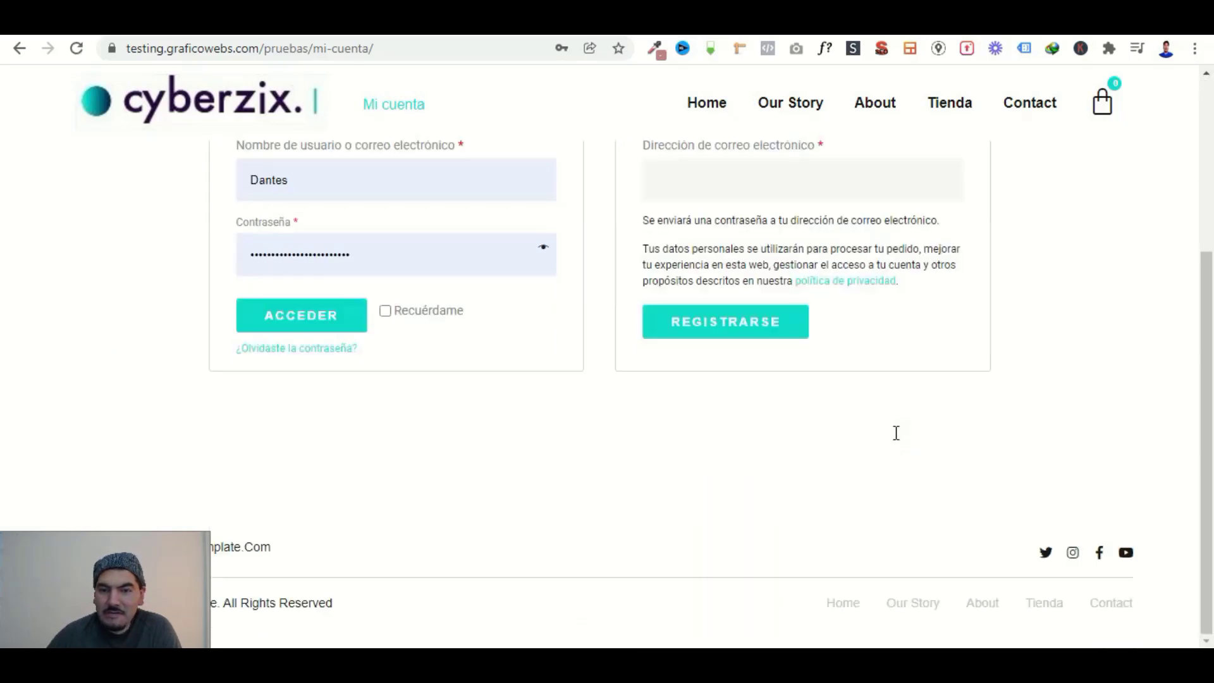
pyautogui.scroll(3, 894, 438)
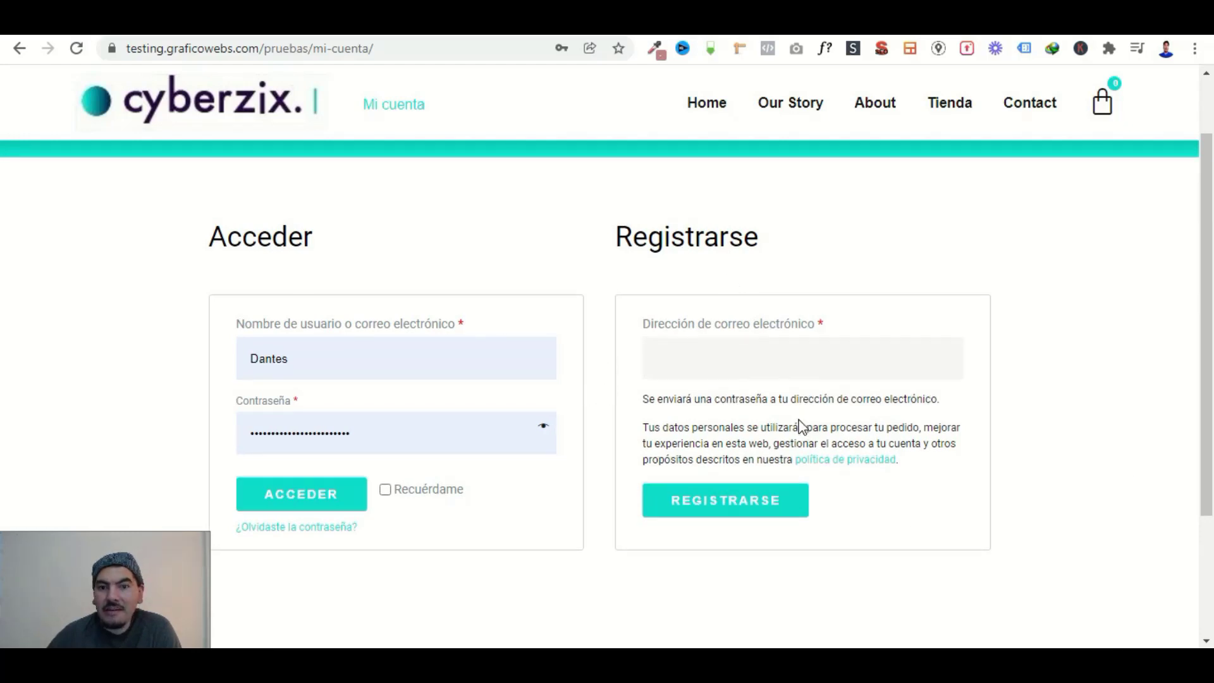
pyautogui.scroll(2, 799, 427)
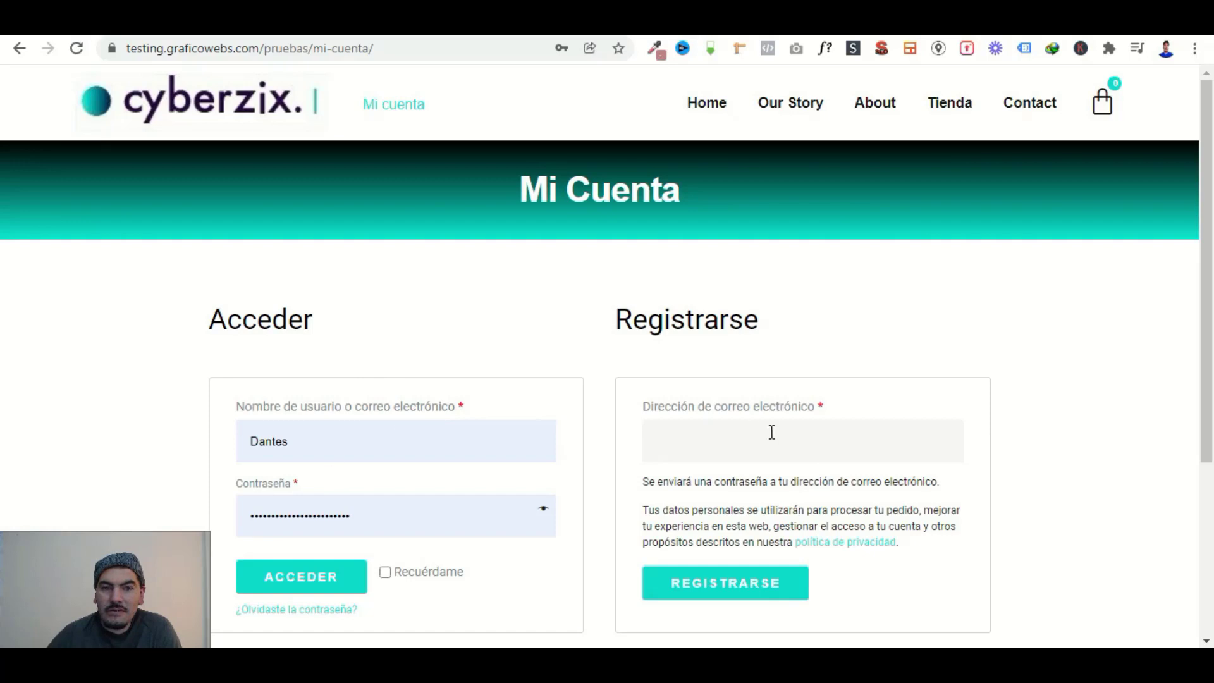
pyautogui.click(342, 585)
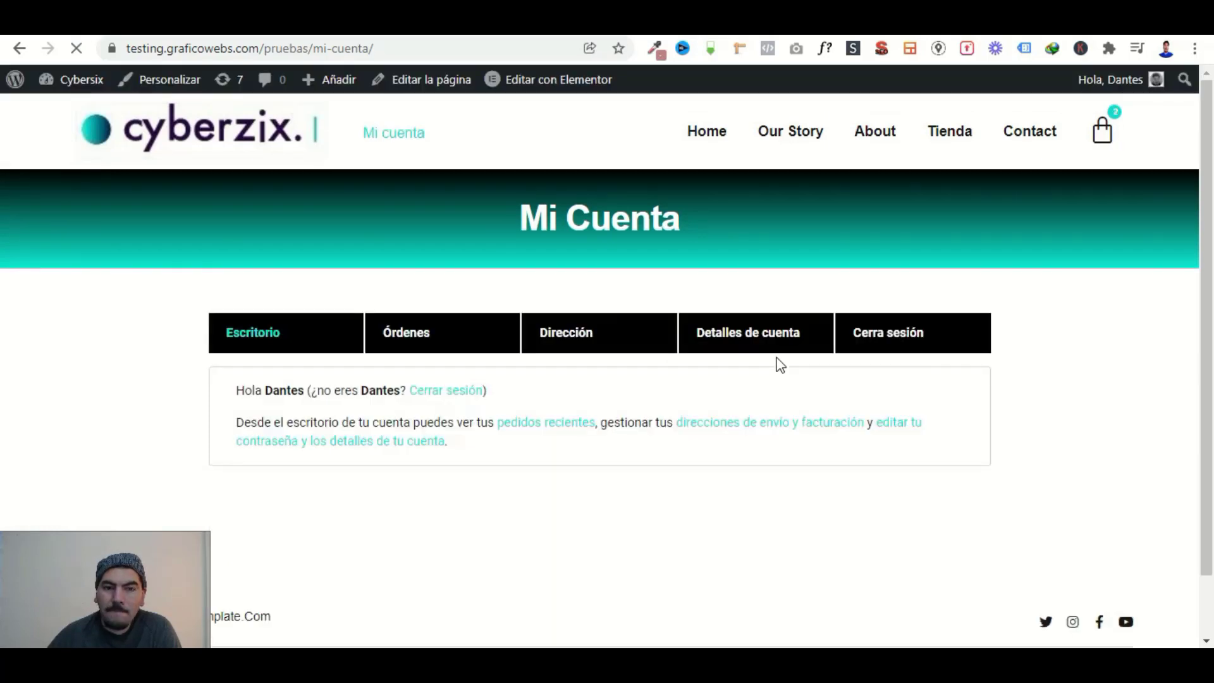
# Review the live account page's tabs, including Escritorio, Órdenes, Dirección and Detalles de cuenta, and its layout down to the footer.
pyautogui.scroll(-1, 885, 405)
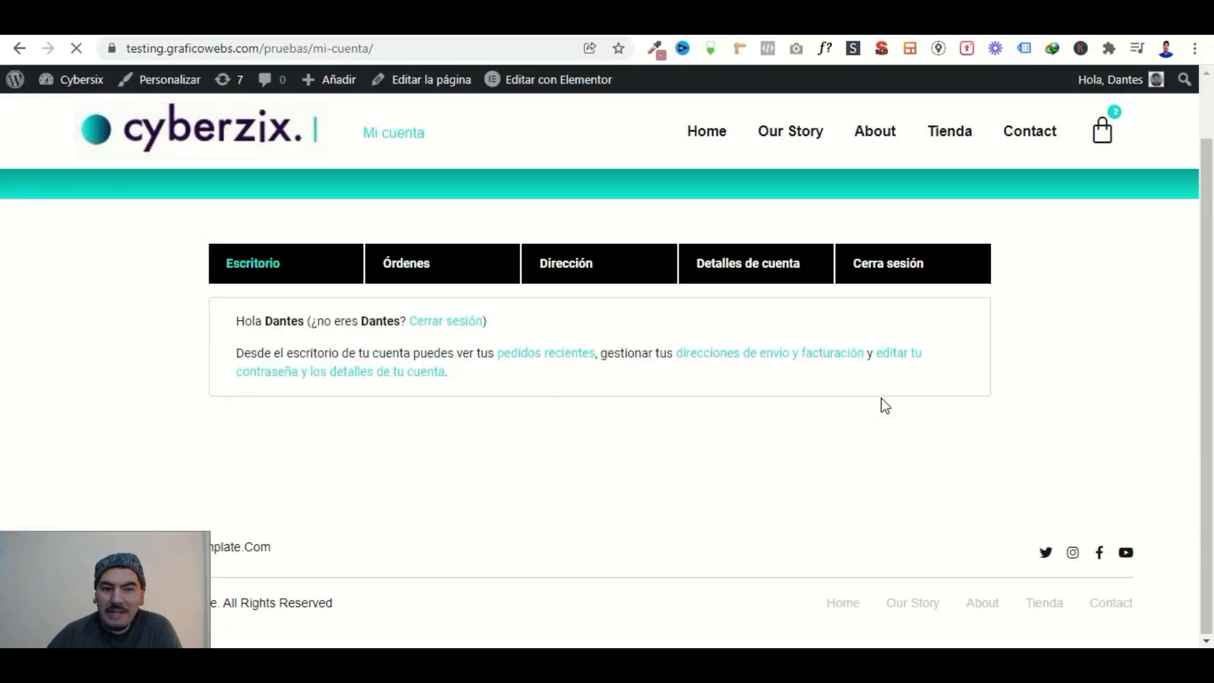
pyautogui.scroll(1, 885, 405)
pyautogui.click(402, 340)
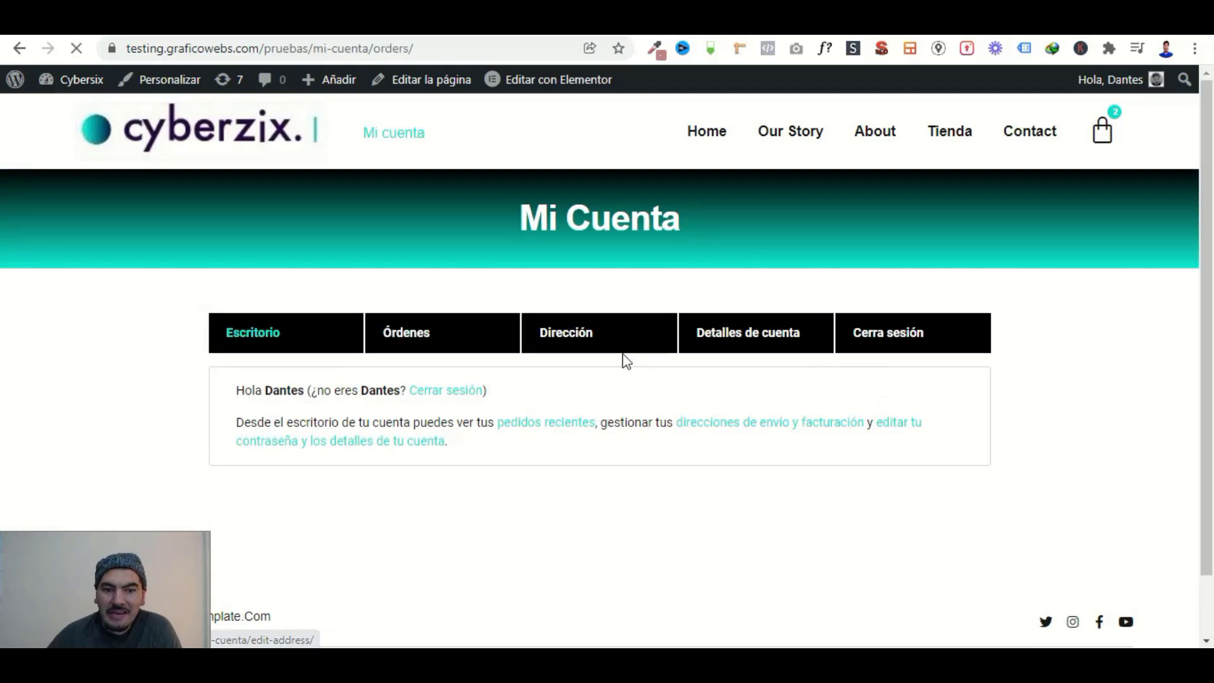
pyautogui.click(763, 343)
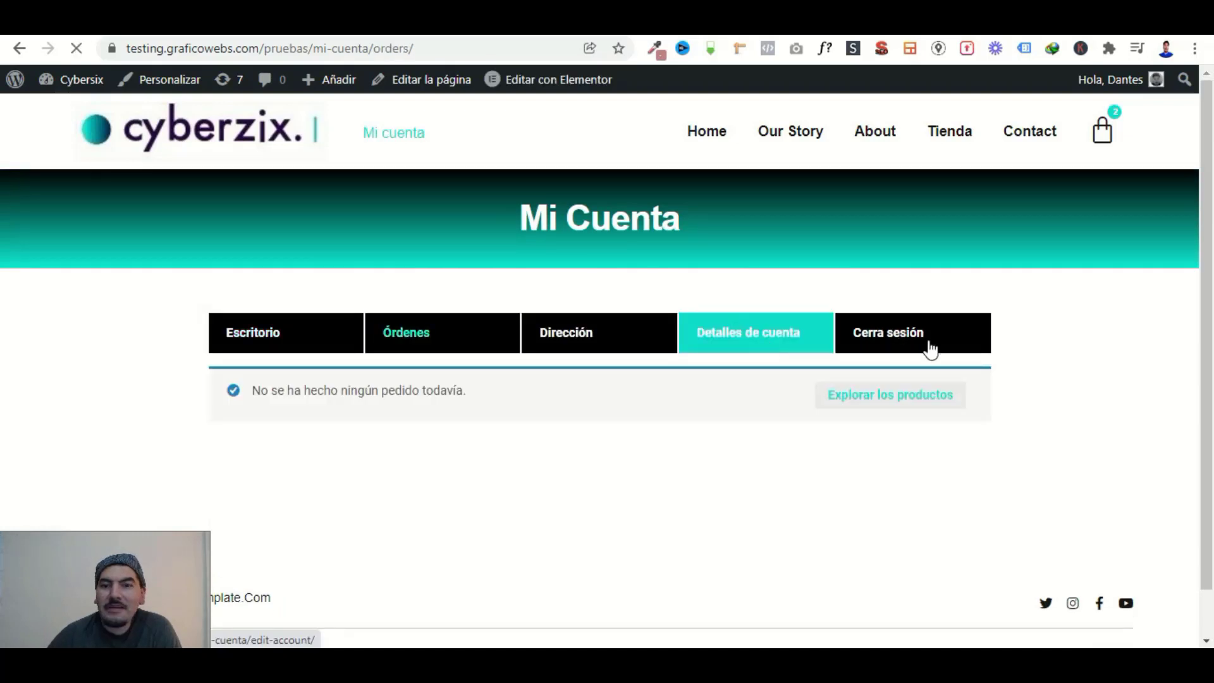
pyautogui.click(276, 344)
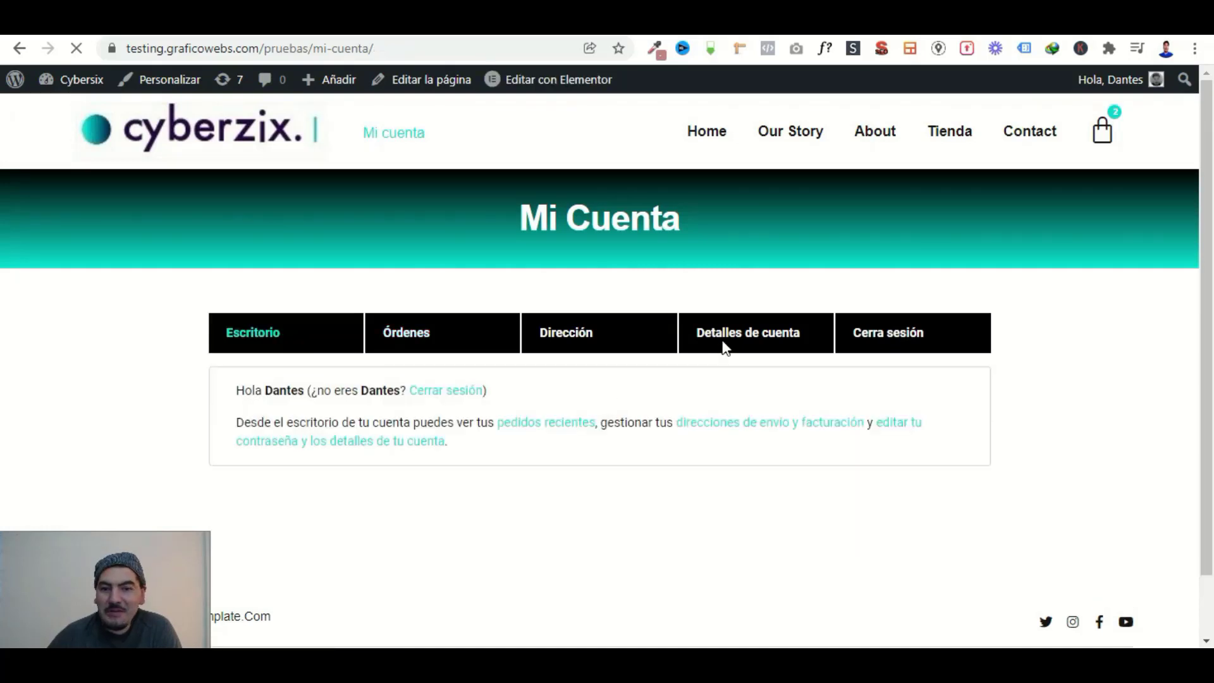
pyautogui.click(587, 334)
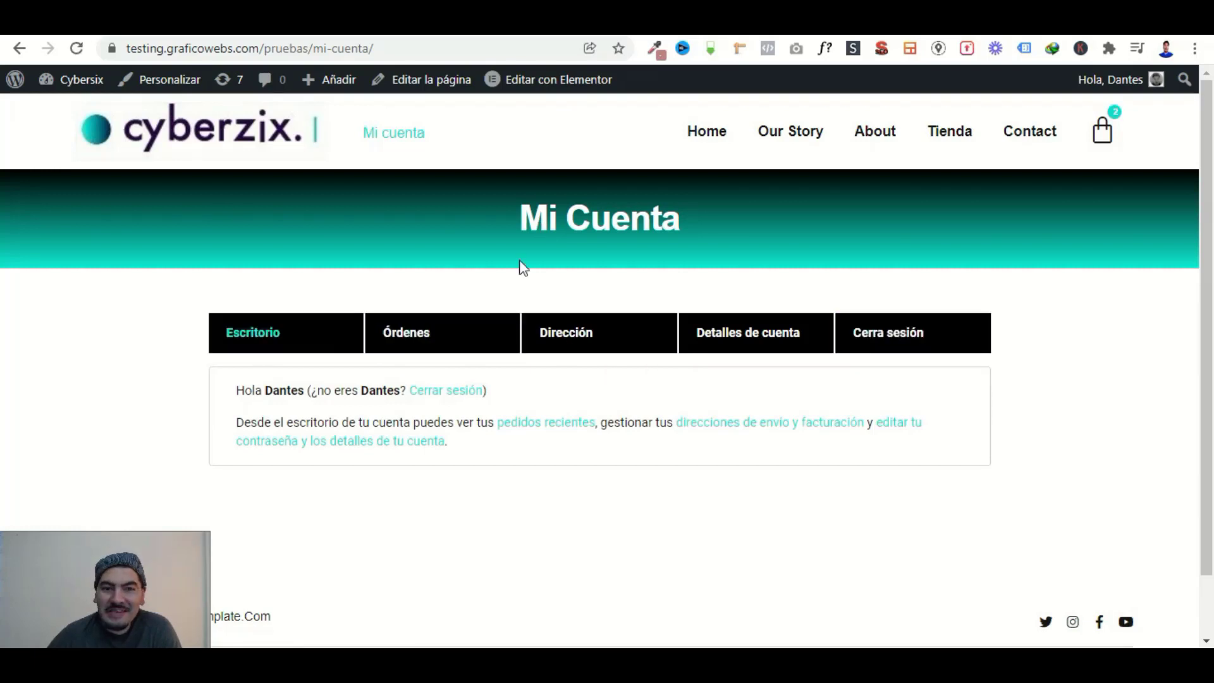
pyautogui.scroll(-2, 680, 531)
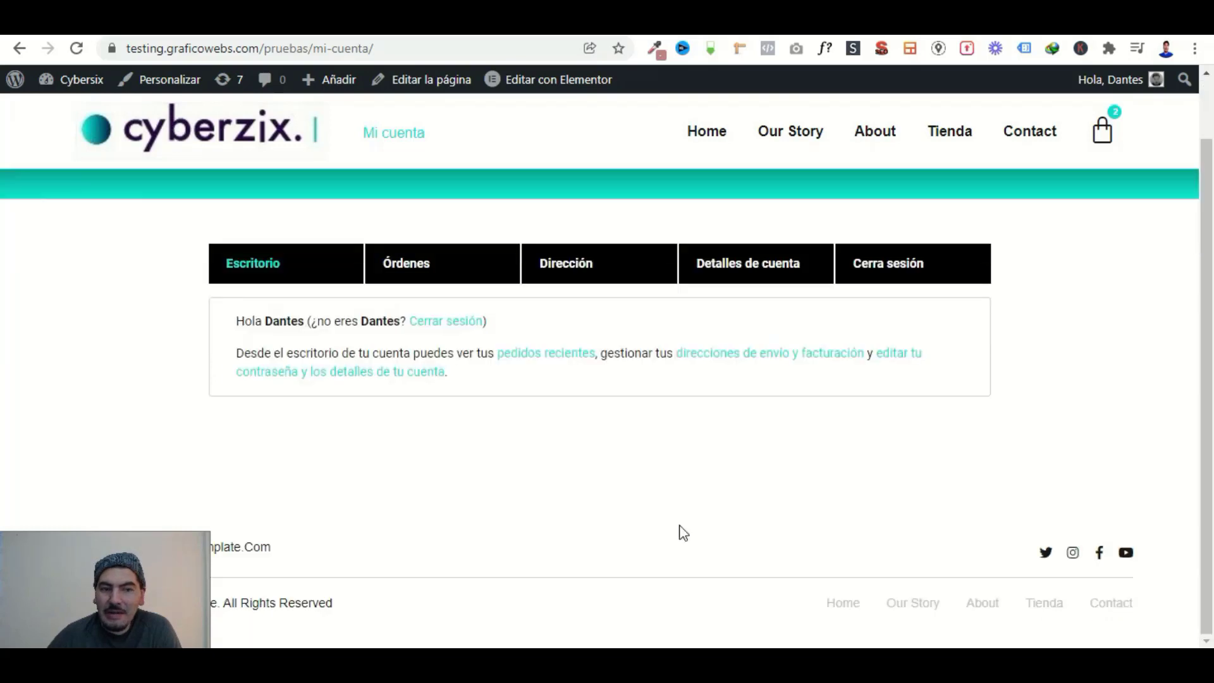
pyautogui.scroll(2, 682, 533)
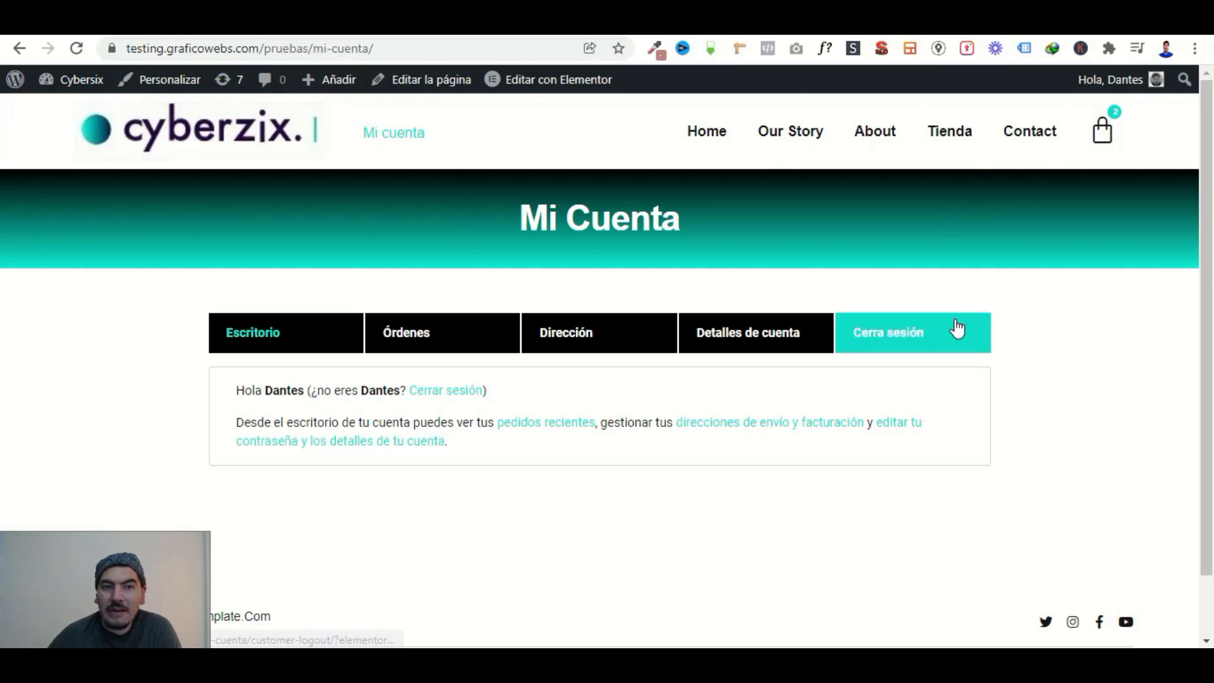
pyautogui.scroll(-1, 1084, 325)
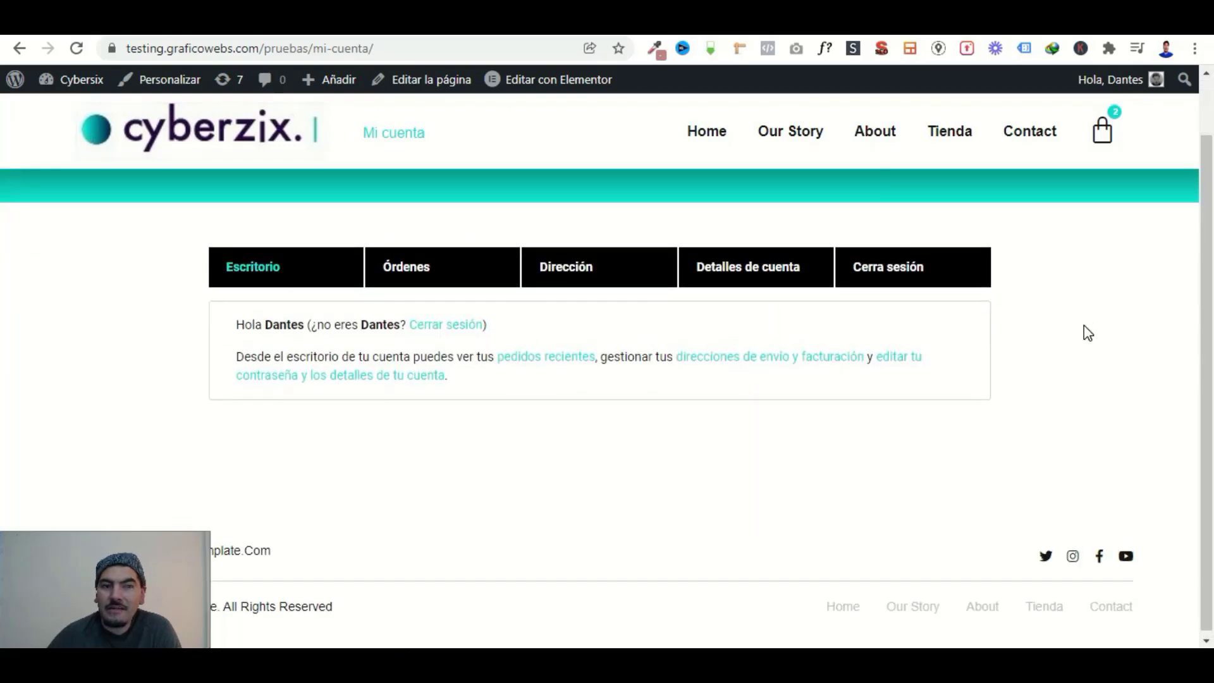
pyautogui.scroll(1, 1084, 325)
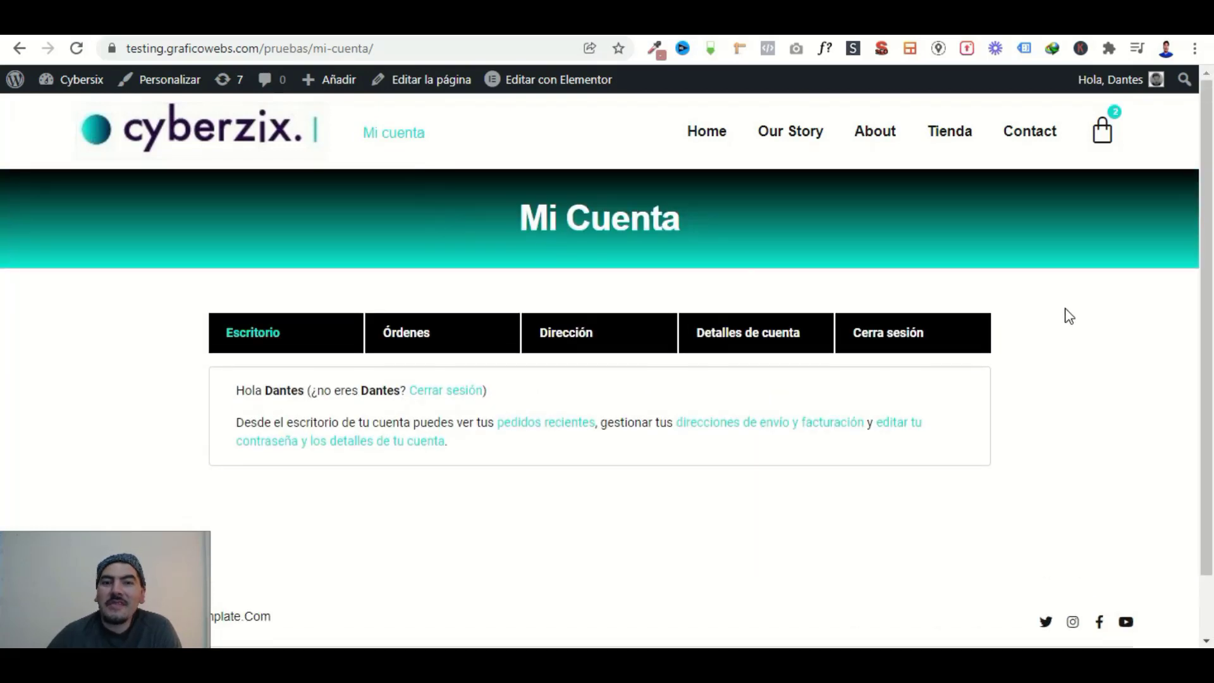